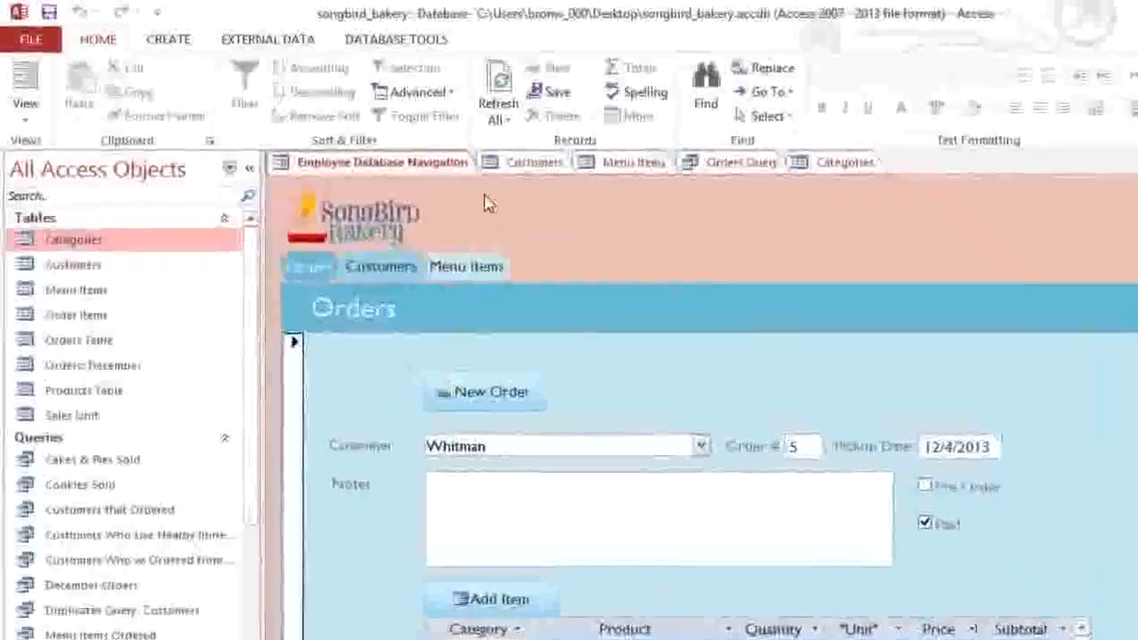
left_click(266, 42)
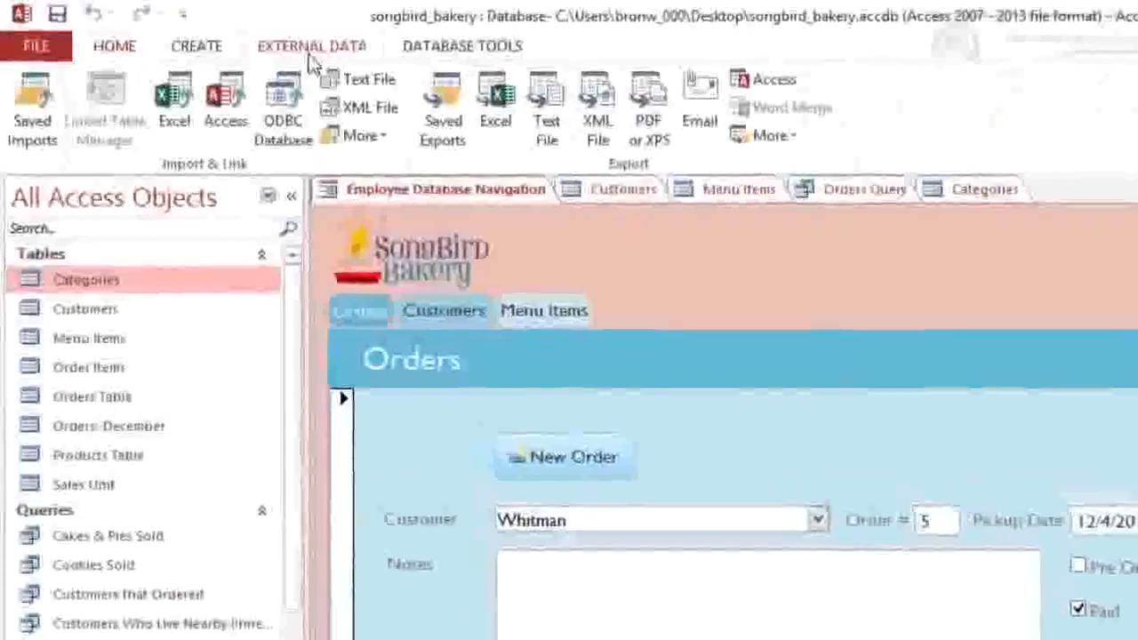
left_click(201, 51)
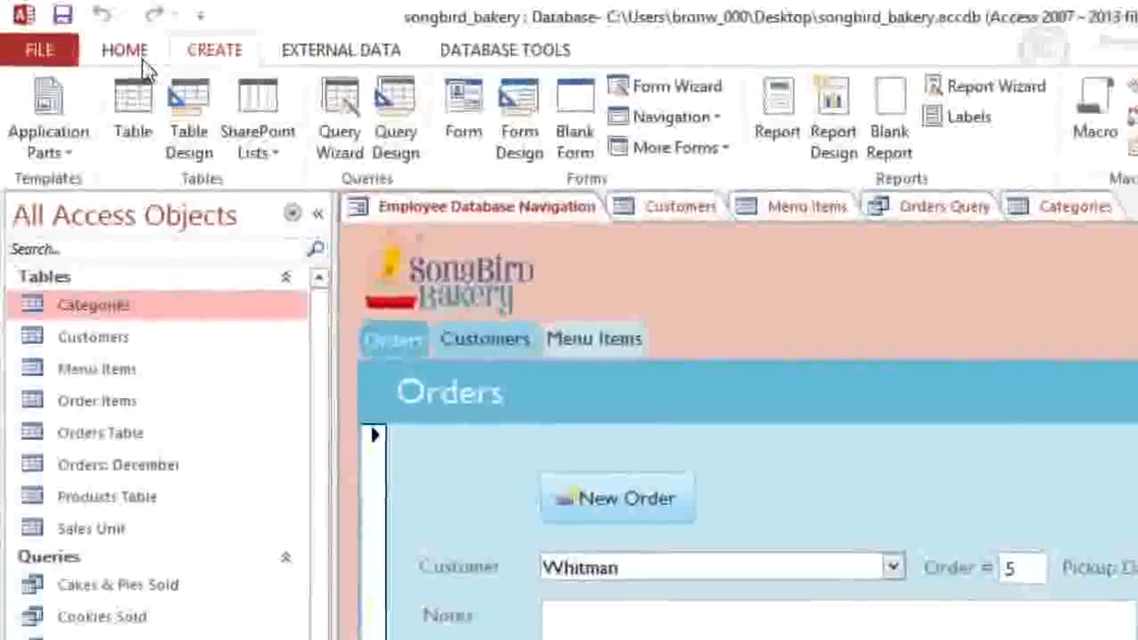
left_click(138, 57)
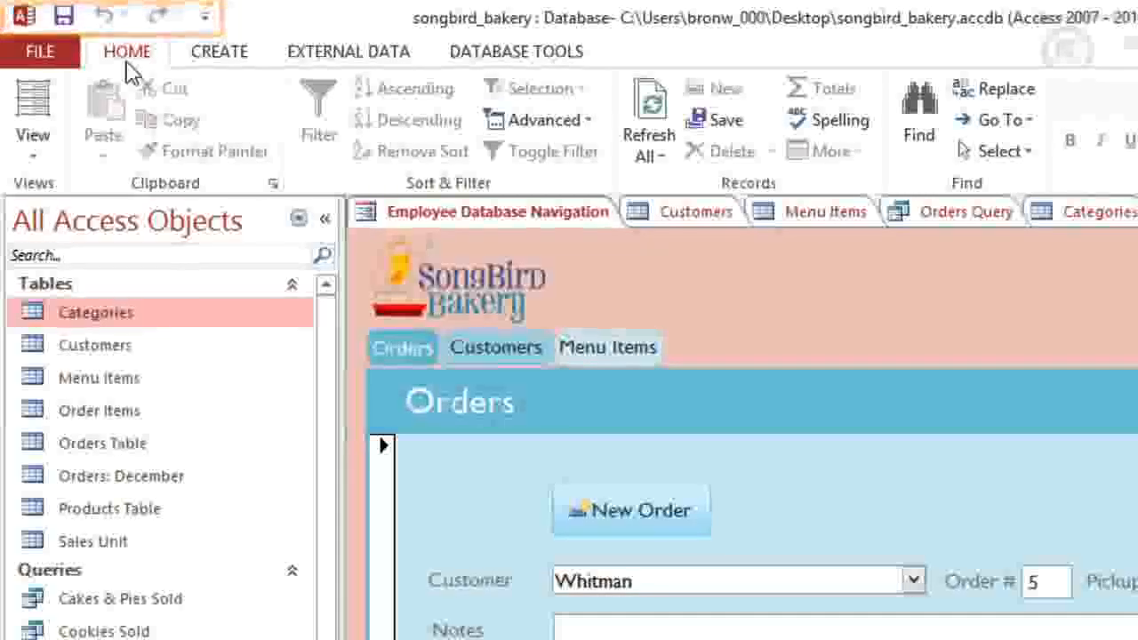
left_click(205, 16)
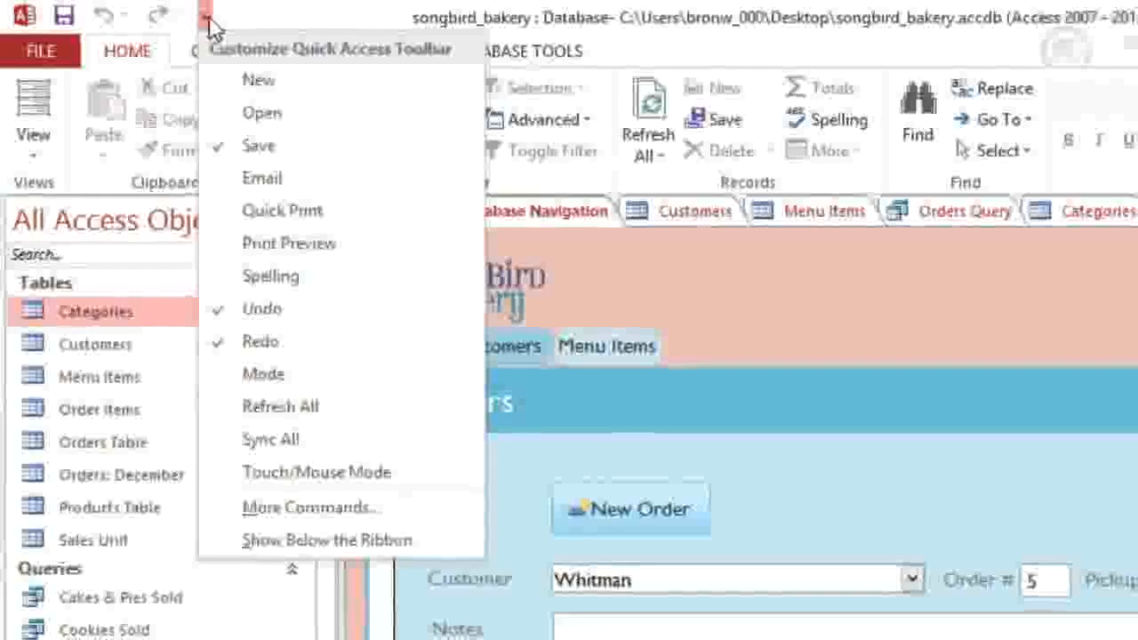
left_click(205, 16)
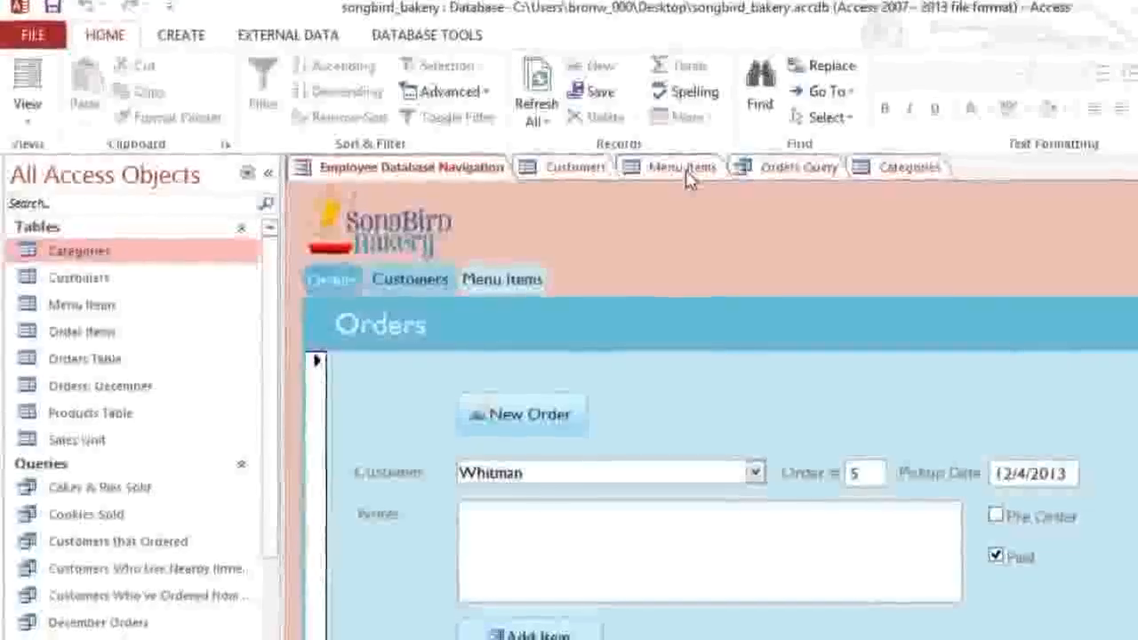
Step: Look through the Menu Items table, then the Customers table, advancing to the next customer record
left_click(683, 164)
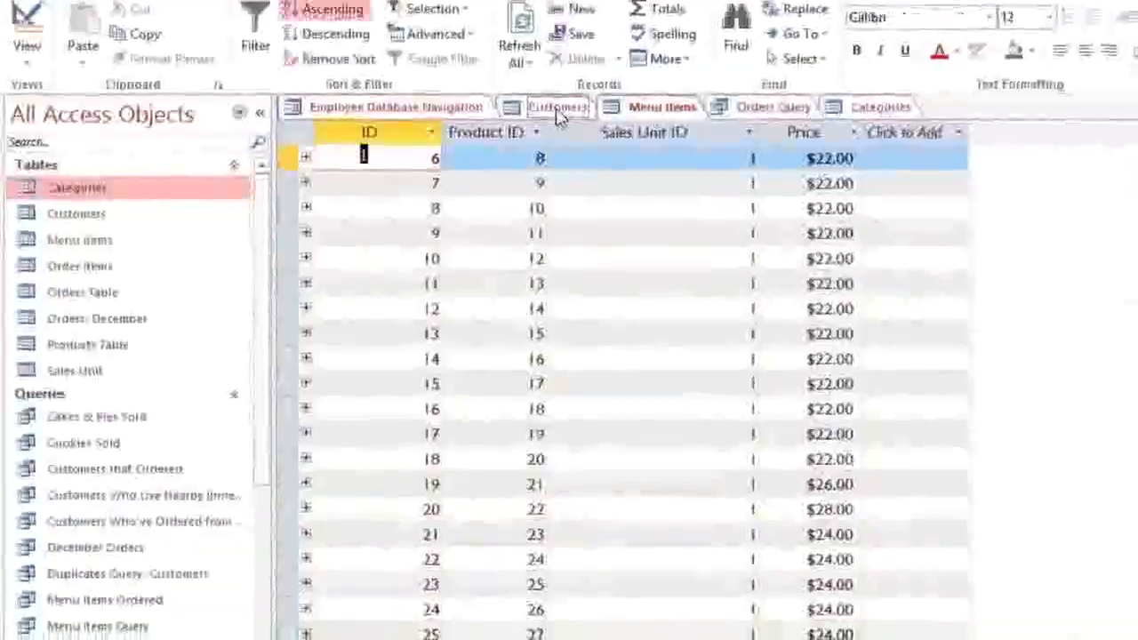
left_click(560, 122)
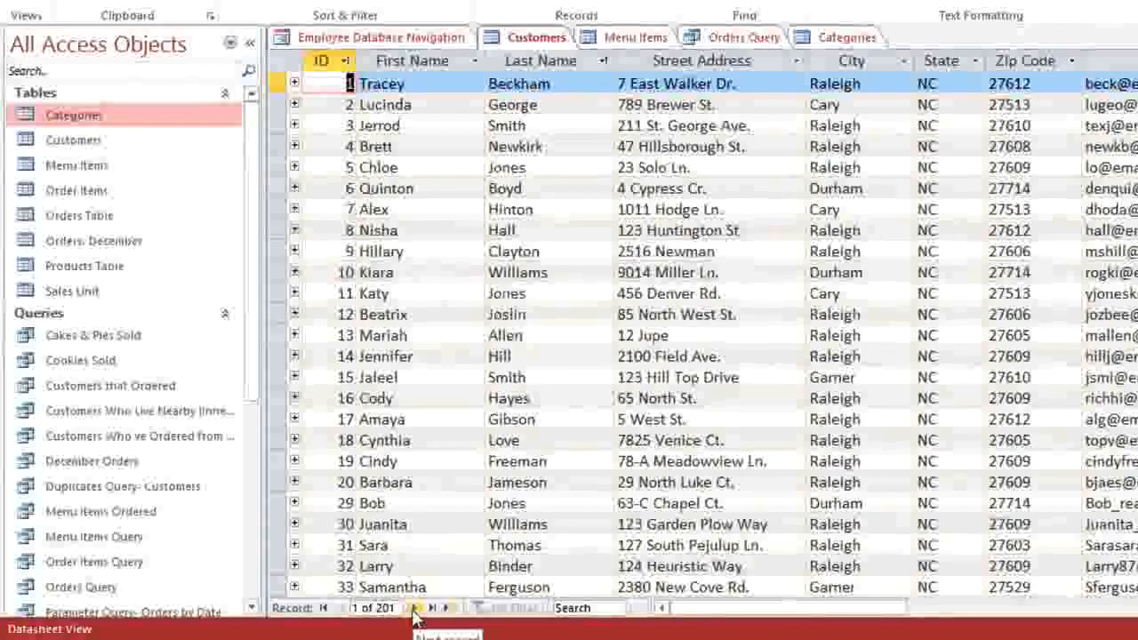
left_click(414, 613)
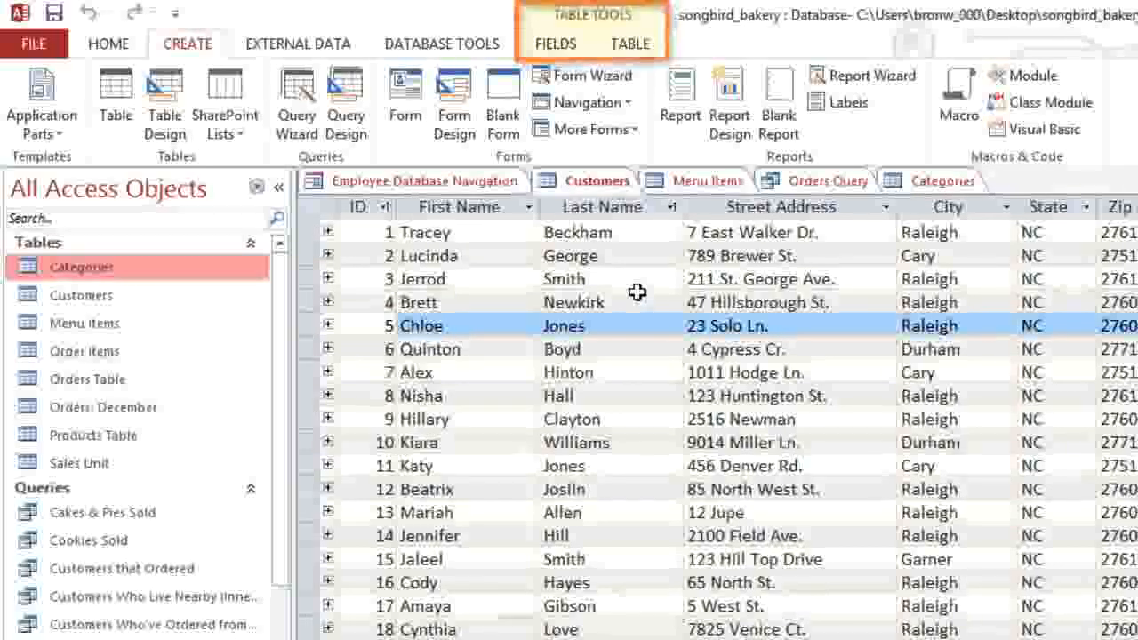
Step: Review the TABLE and FIELDS ribbon options, then show the songbird_bakery Info page
left_click(632, 53)
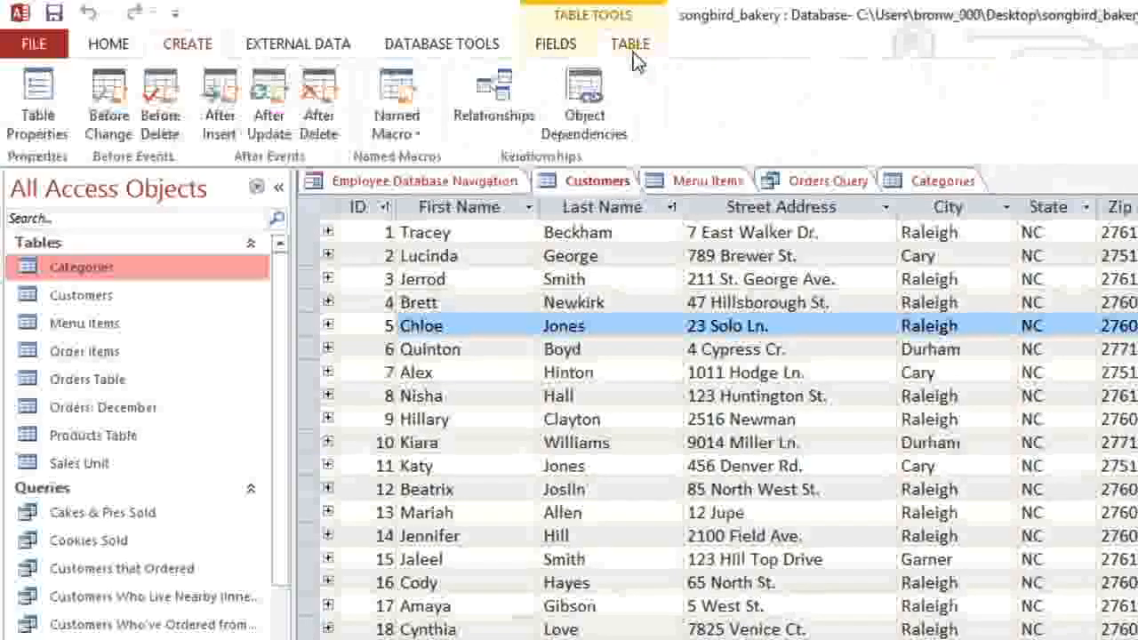
left_click(556, 53)
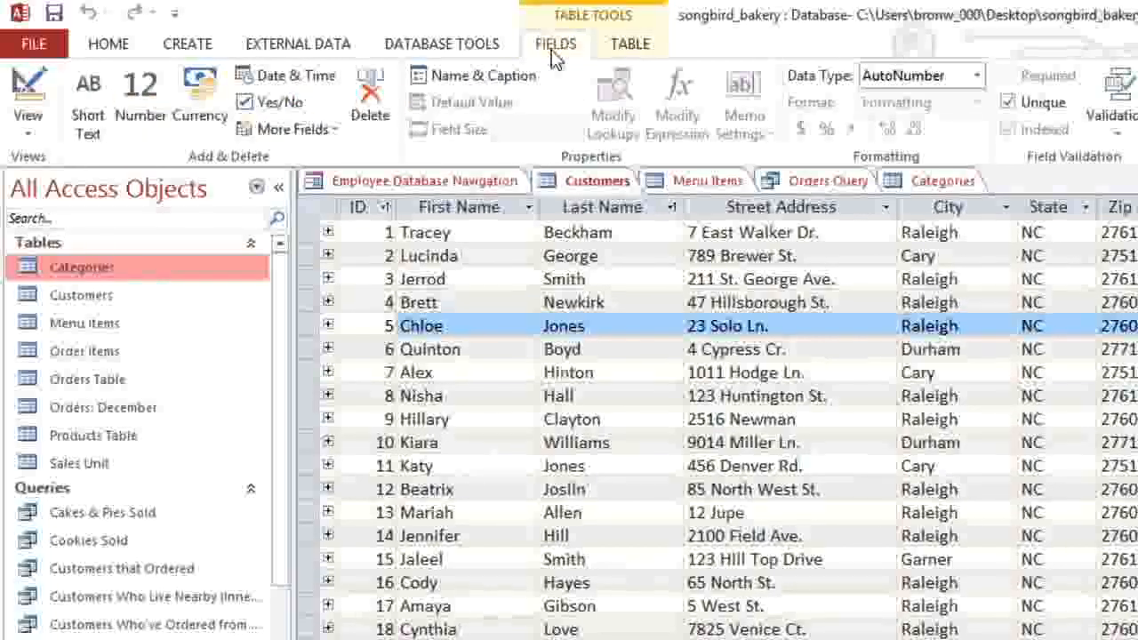
left_click(55, 50)
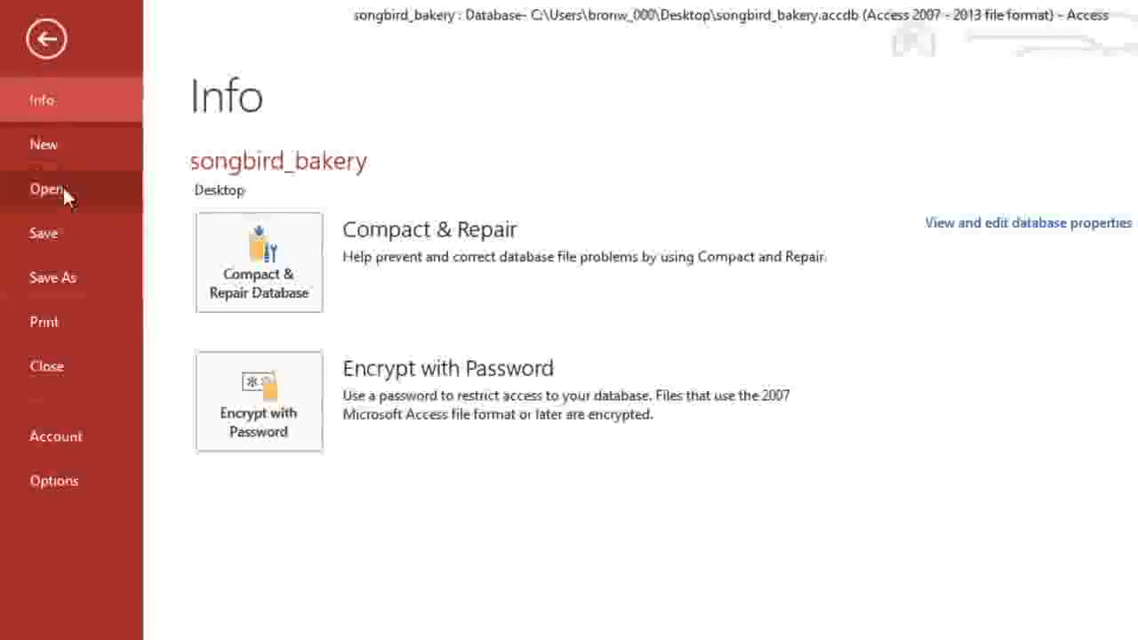
Step: Preview the Print options, then return to the Customers datasheet
left_click(84, 308)
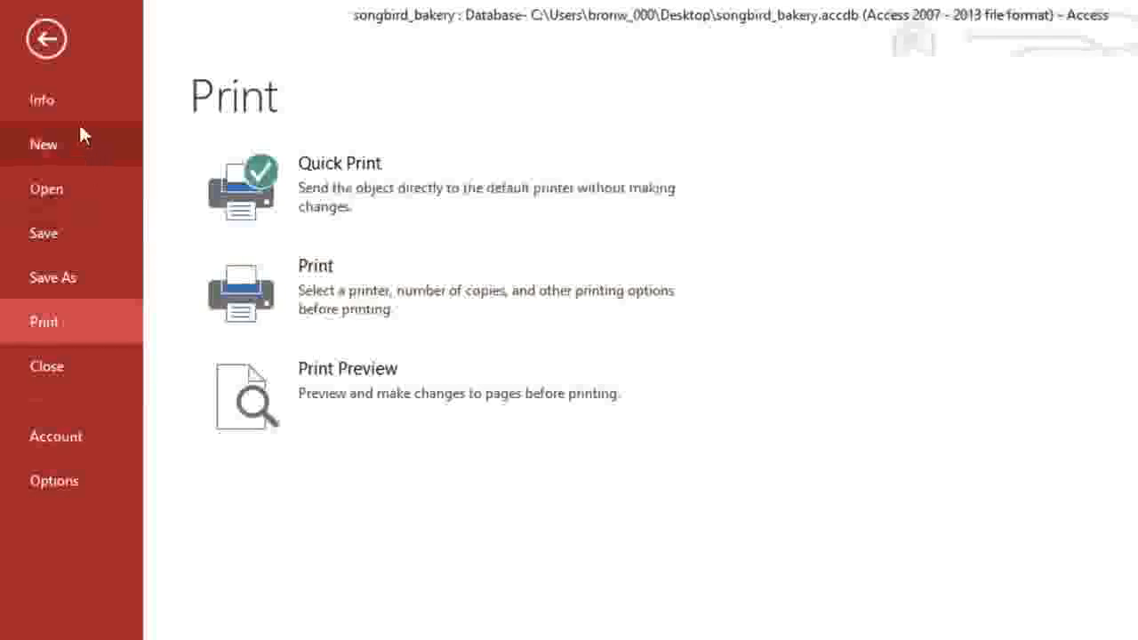
left_click(52, 40)
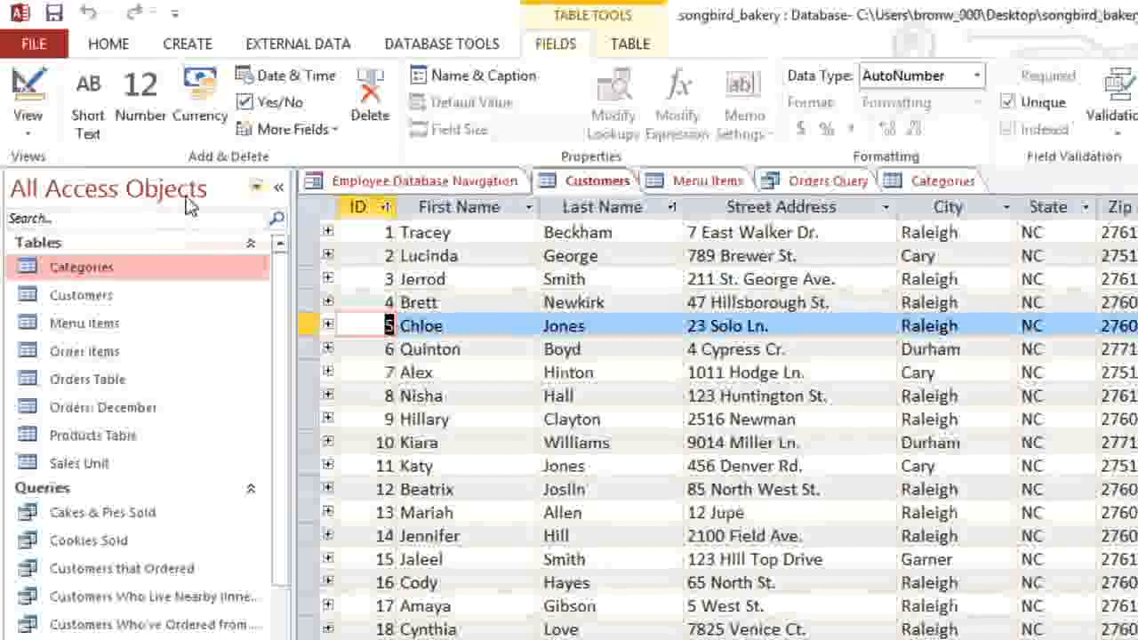
Step: Group the Navigation Pane by Tables and Related Views, narrow it, and hide then restore it
left_click(256, 185)
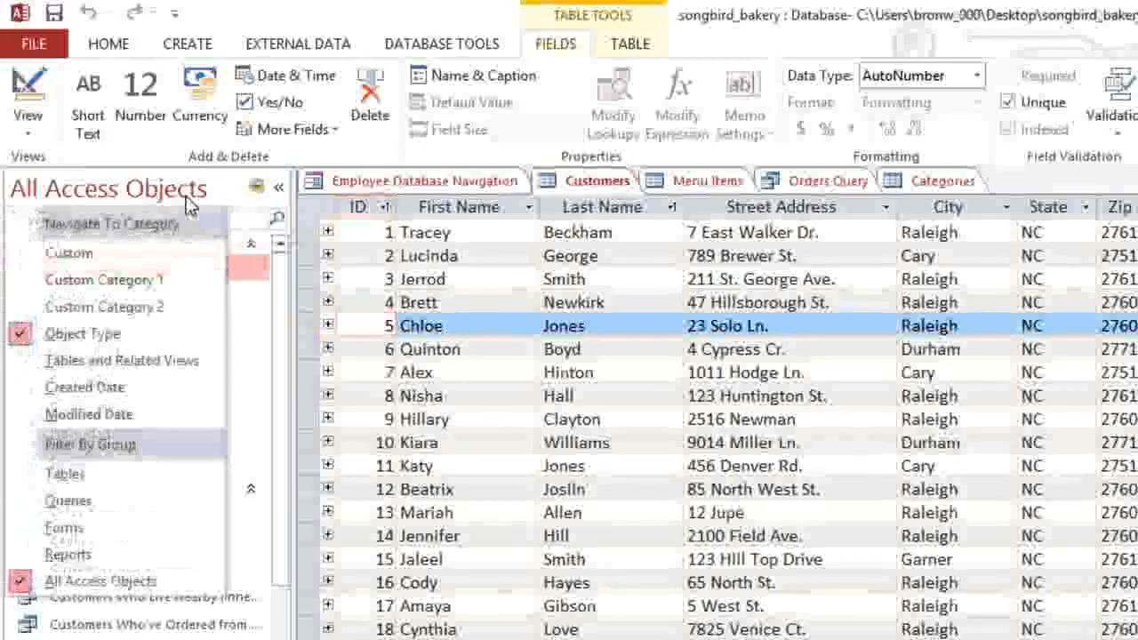
left_click(164, 361)
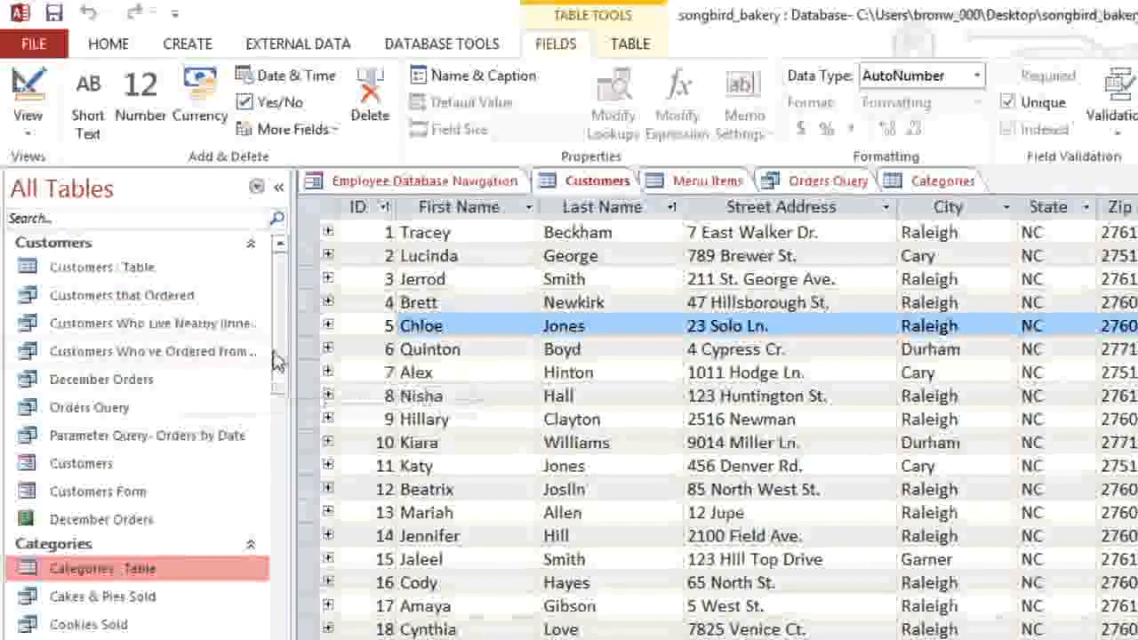
left_click_drag(271, 358, 209, 382)
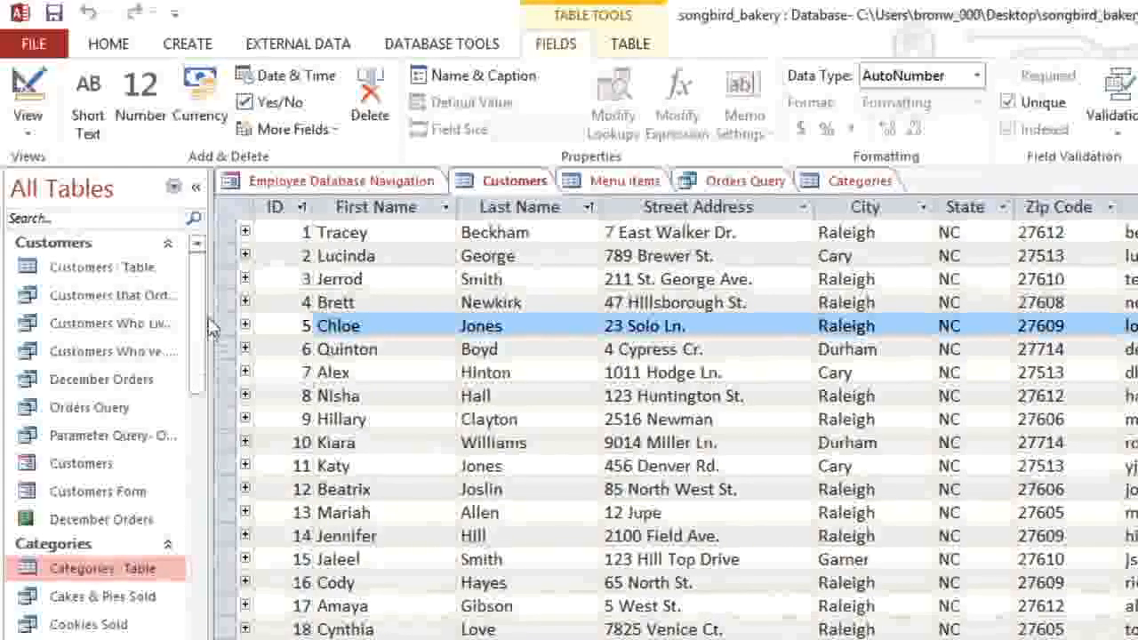
left_click(195, 185)
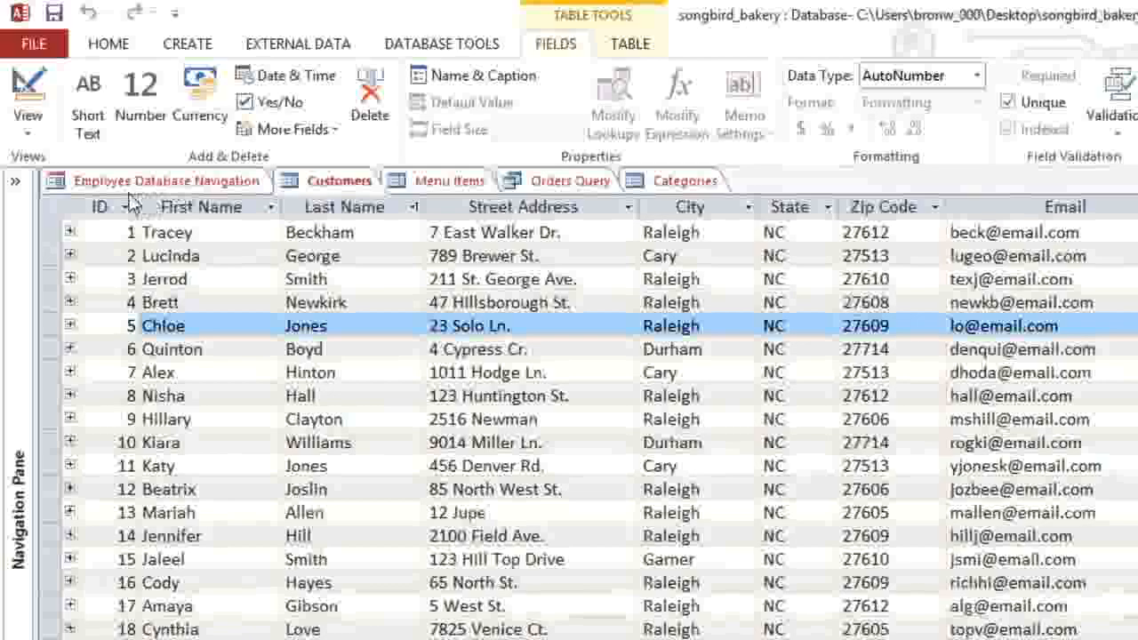
left_click(14, 182)
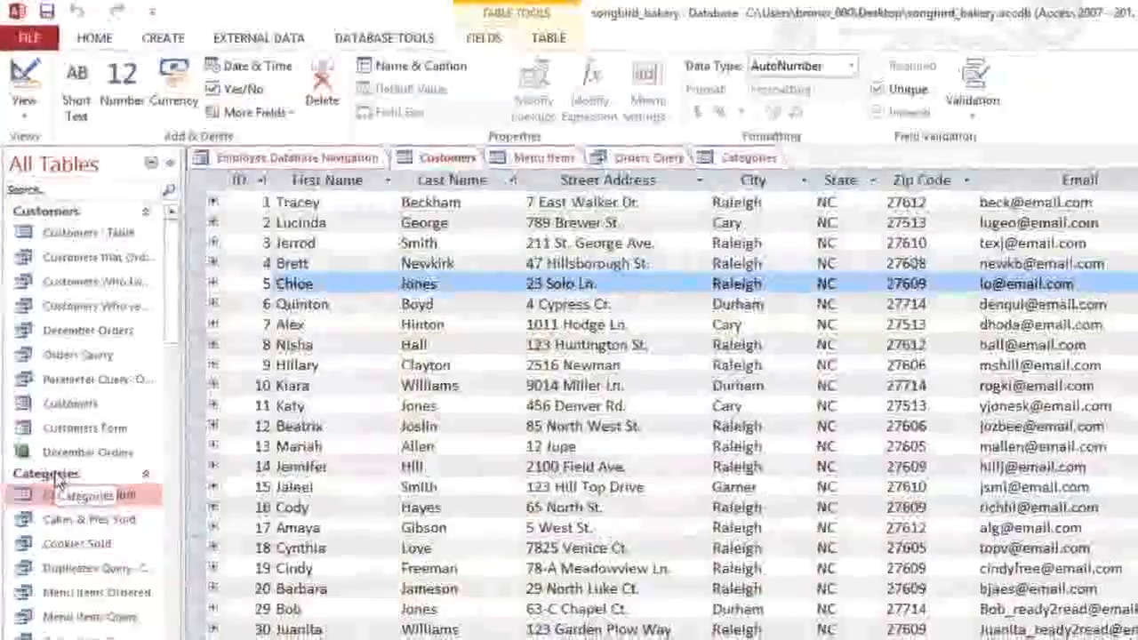
Step: Collapse the Categories, Products Table and Sales Unit groups in the Navigation Pane
left_click(55, 478)
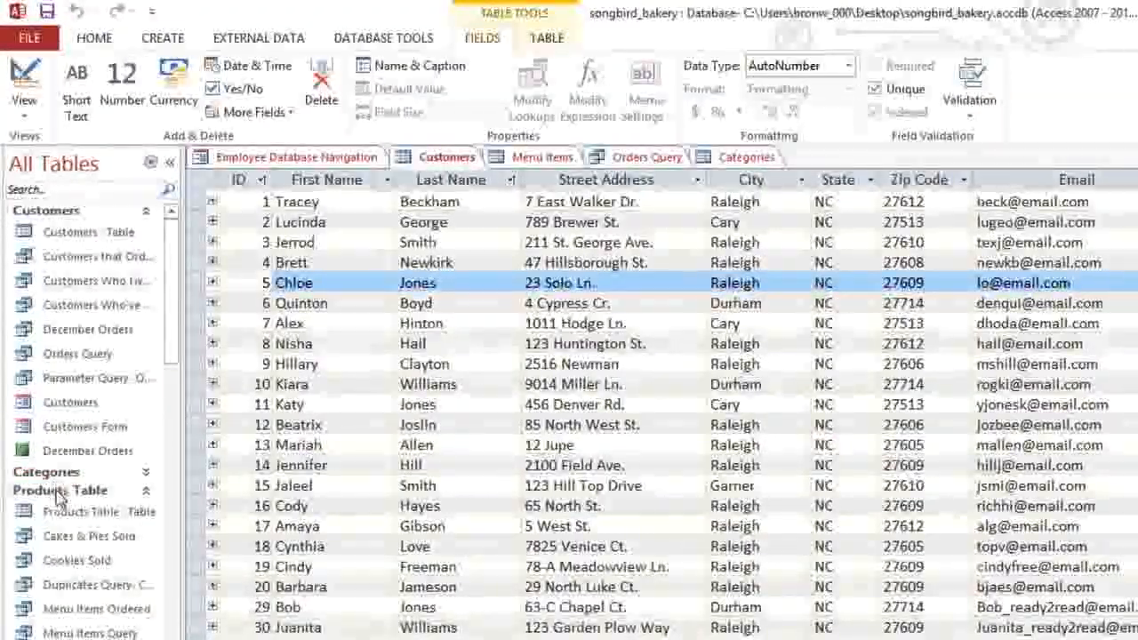
left_click(58, 492)
left_click(55, 508)
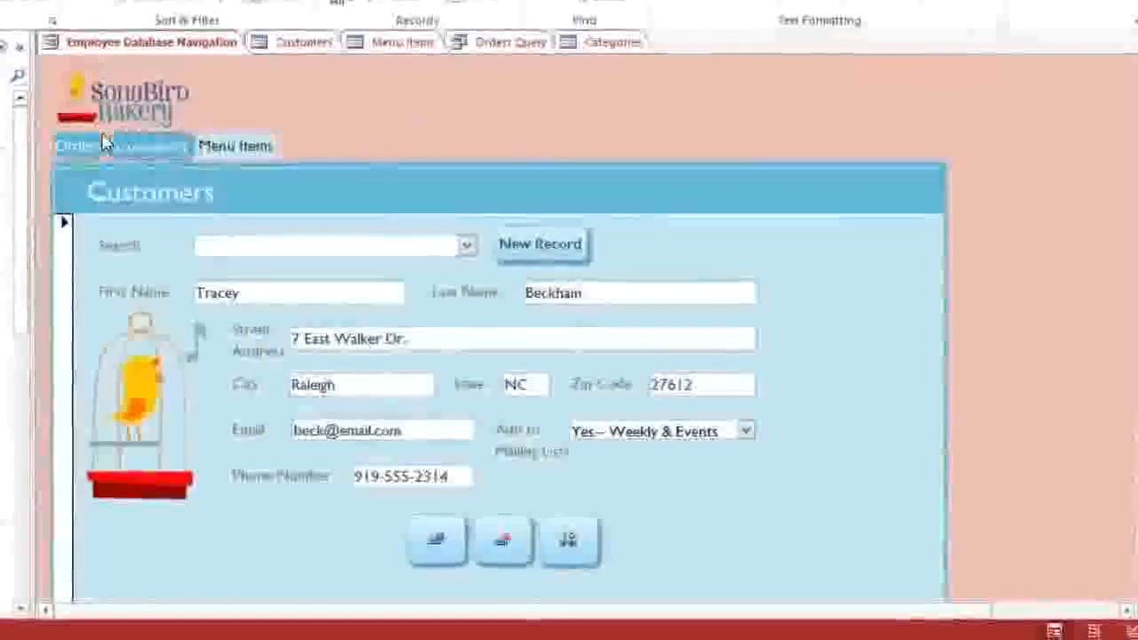
Step: Show the Orders page of the navigation form and open the Order Items entry form
left_click(69, 145)
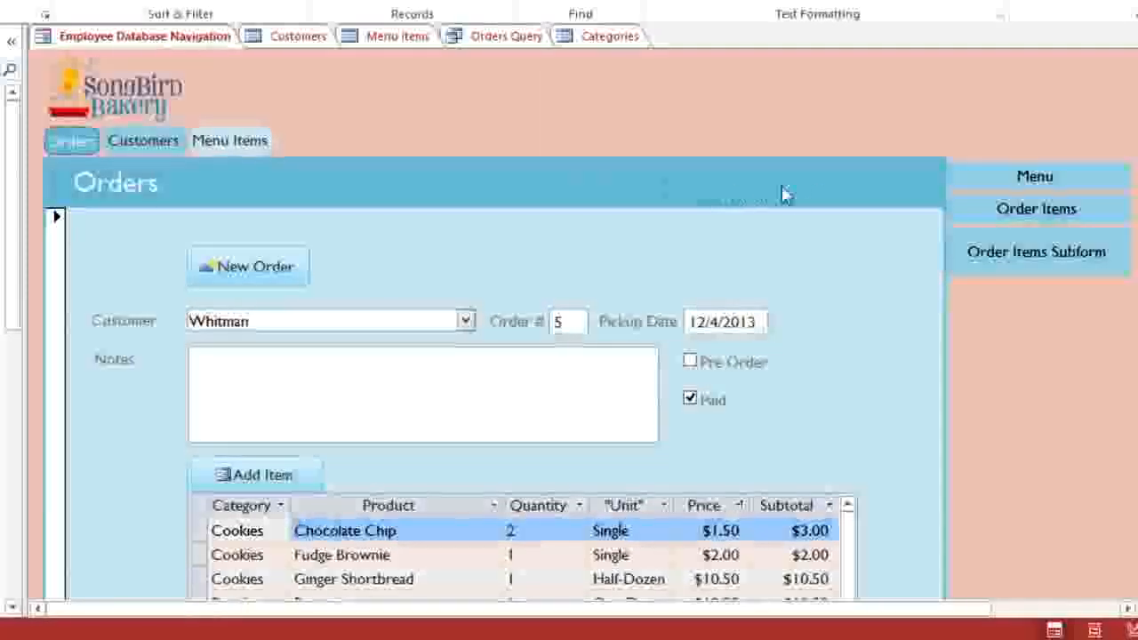
left_click(987, 216)
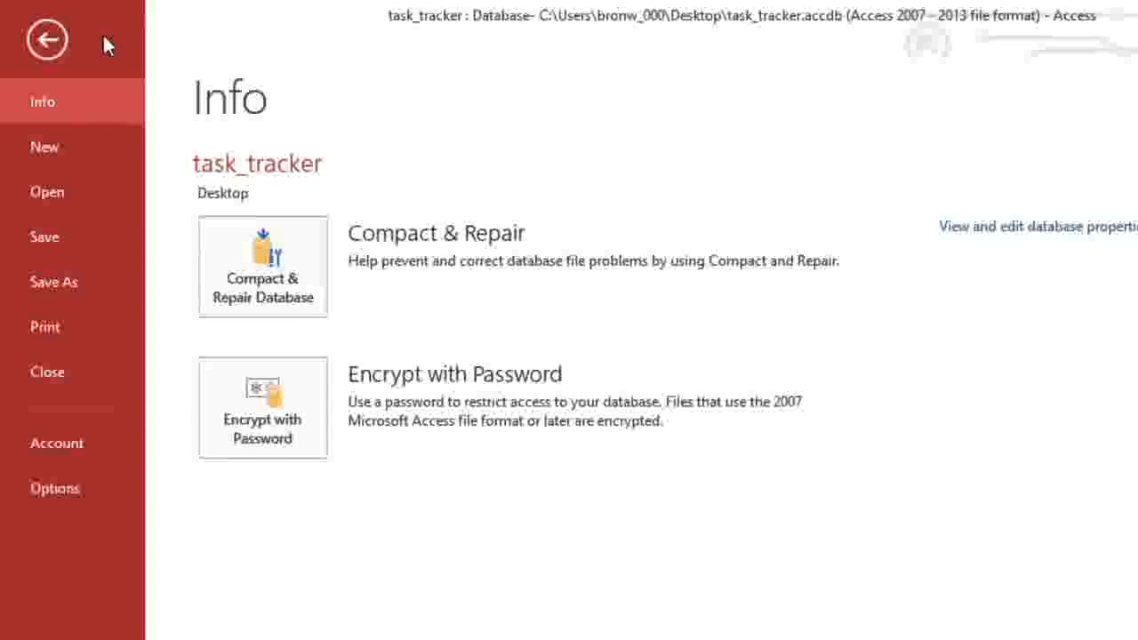
Step: Open songbird_bakery from the Desktop folder through Computer > Browse
left_click(78, 192)
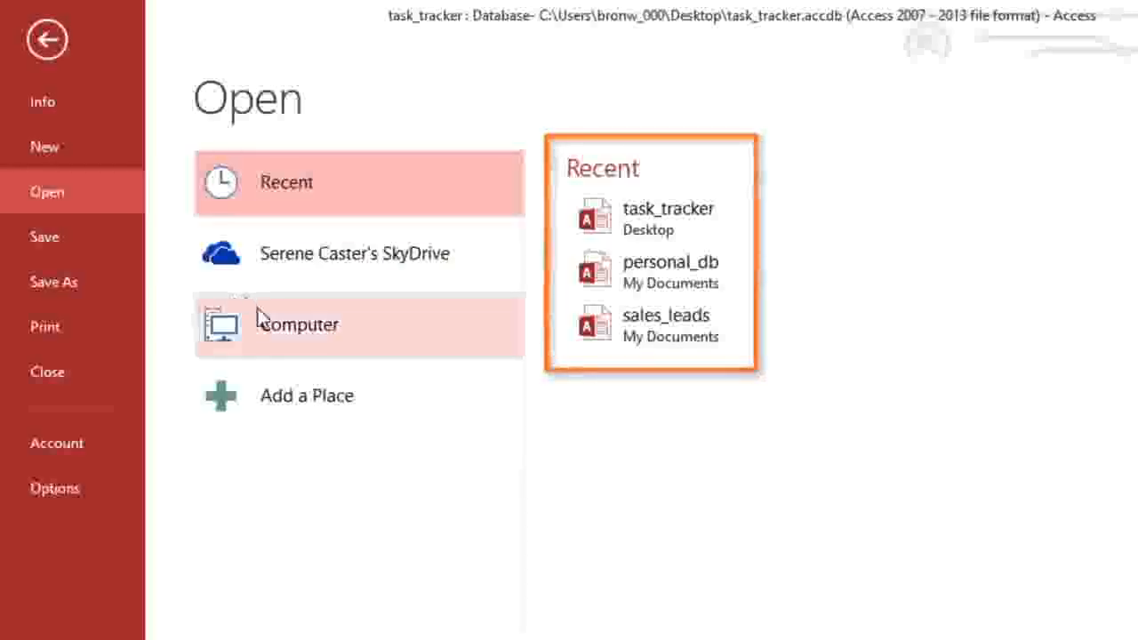
left_click(290, 338)
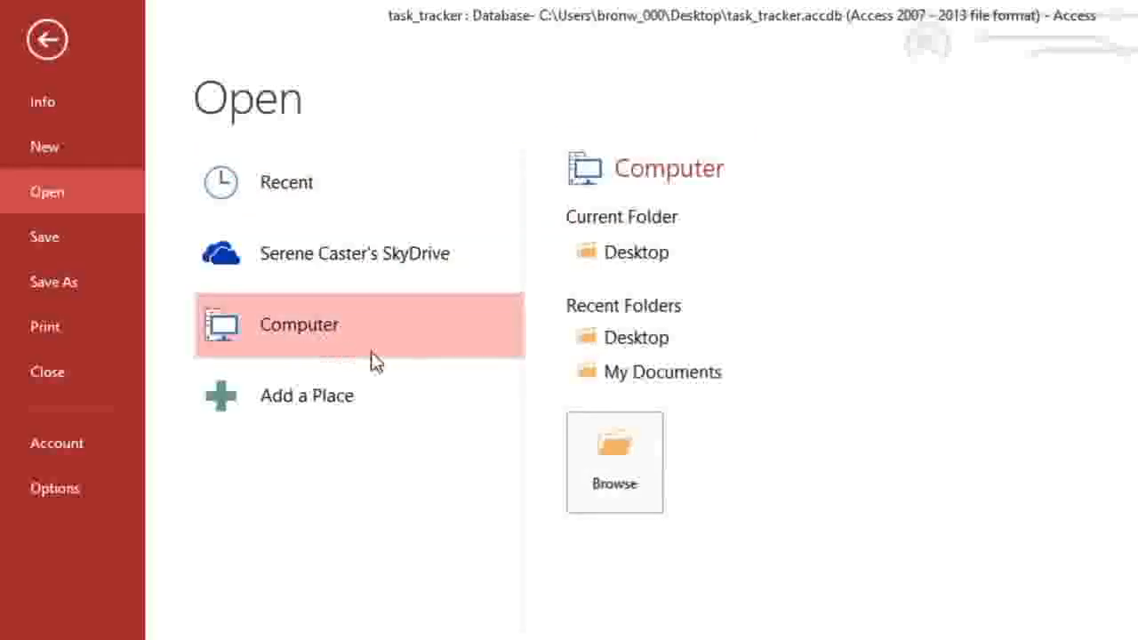
left_click(594, 456)
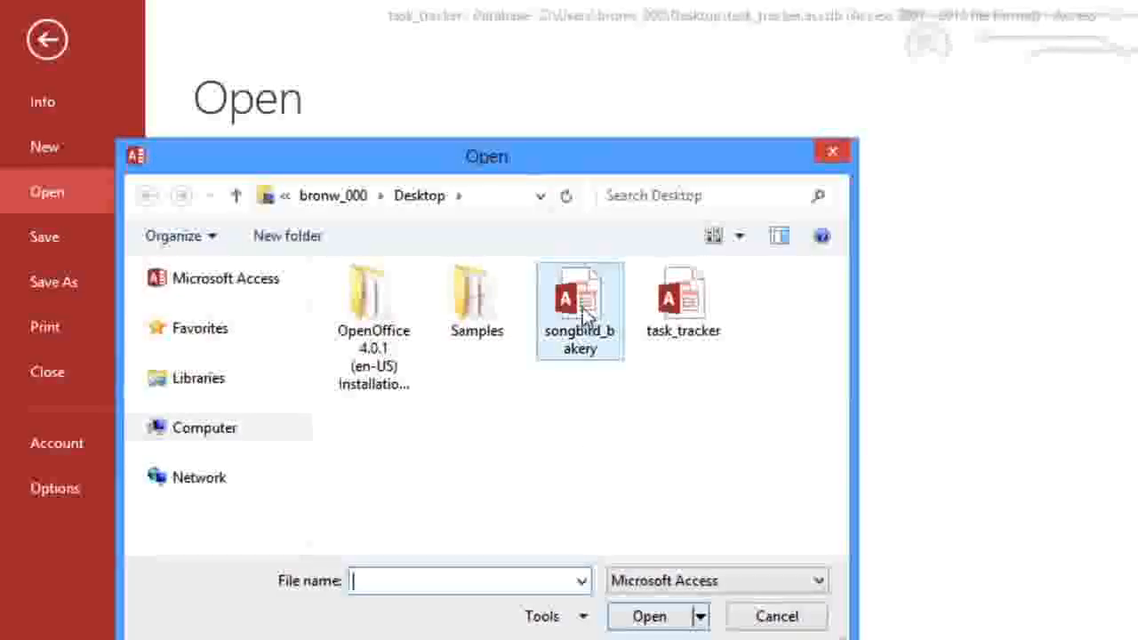
double_click(584, 307)
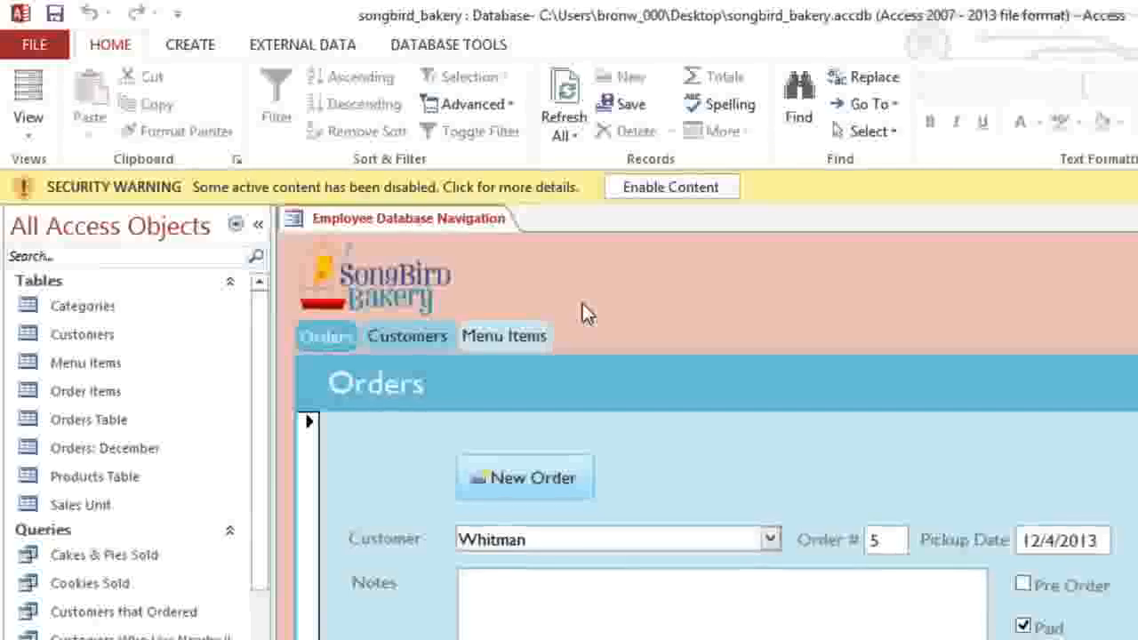
Step: Enable the database's active content from the Security Warning bar
left_click(687, 198)
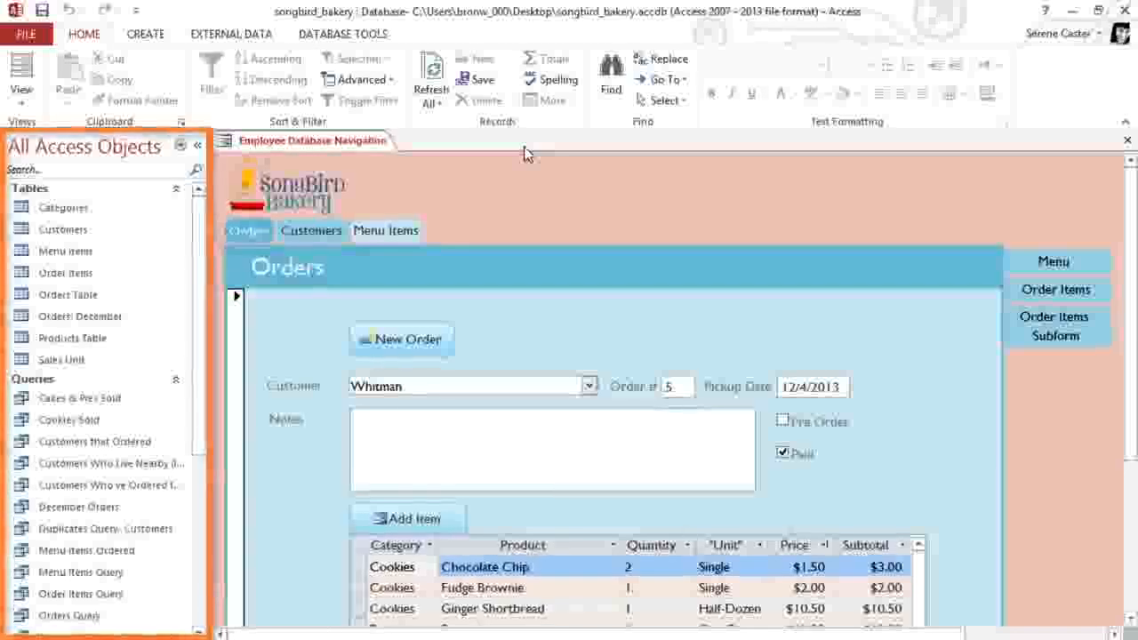
Step: Open Categories, Cakes & Pies Sold, the Orders form and Bakery Menu Report, then close the report
double_click(96, 208)
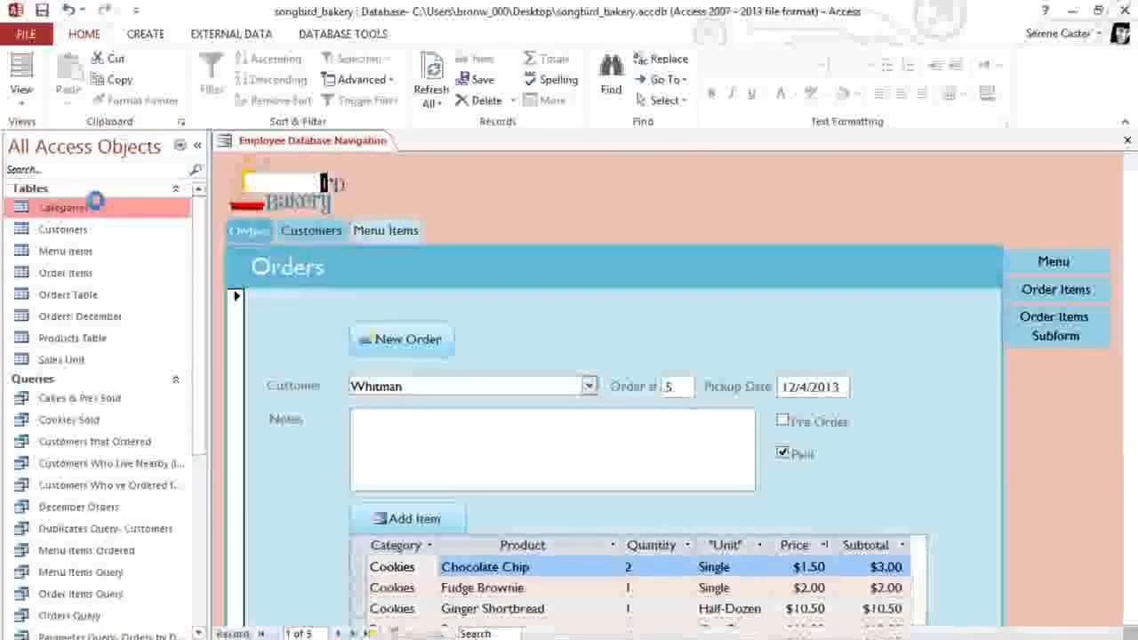
double_click(125, 402)
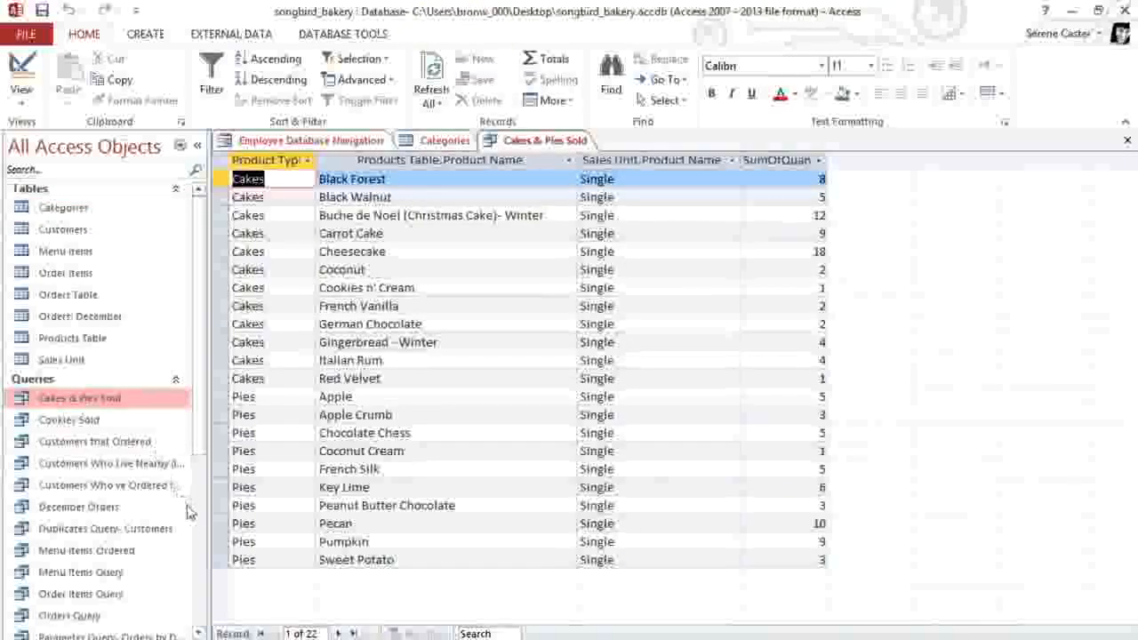
scroll(182, 515, "down", 5)
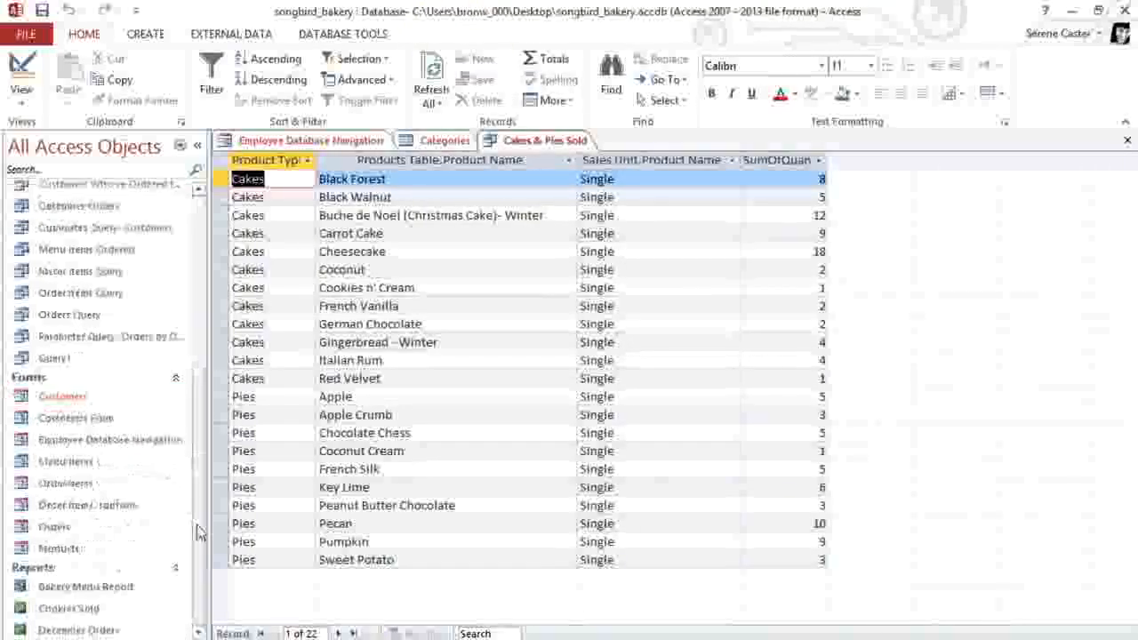
double_click(89, 531)
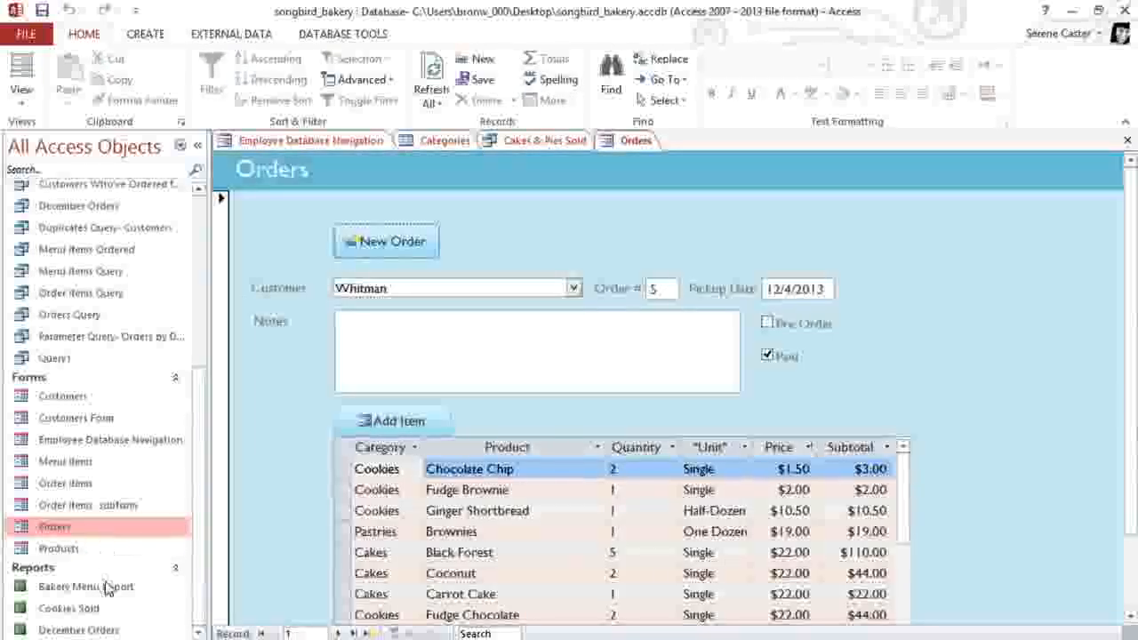
double_click(89, 587)
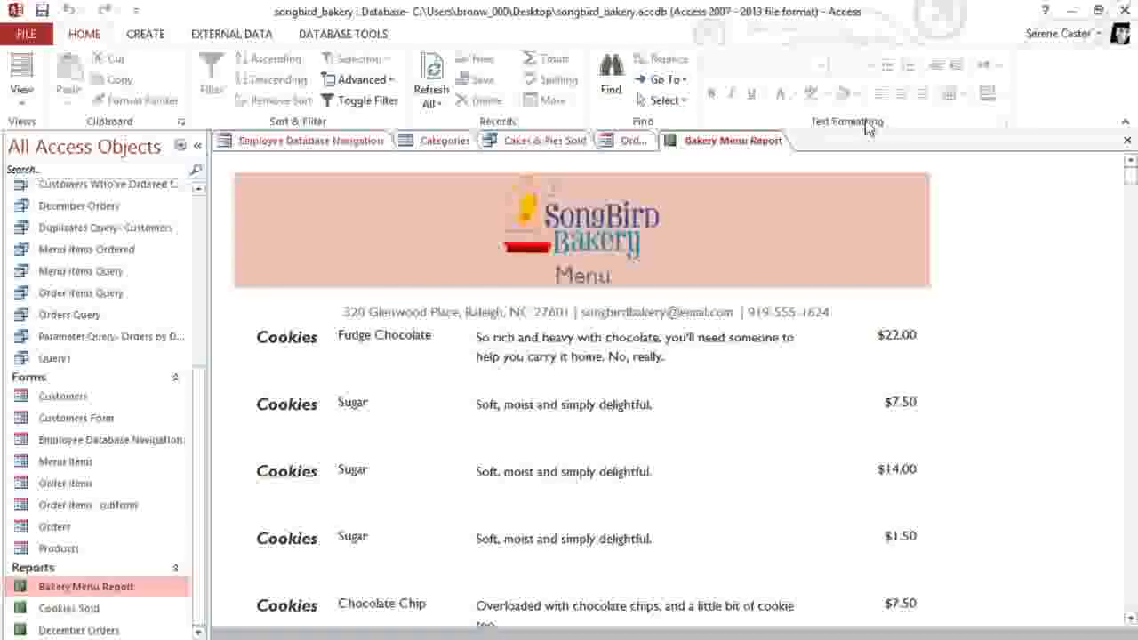
left_click(1126, 145)
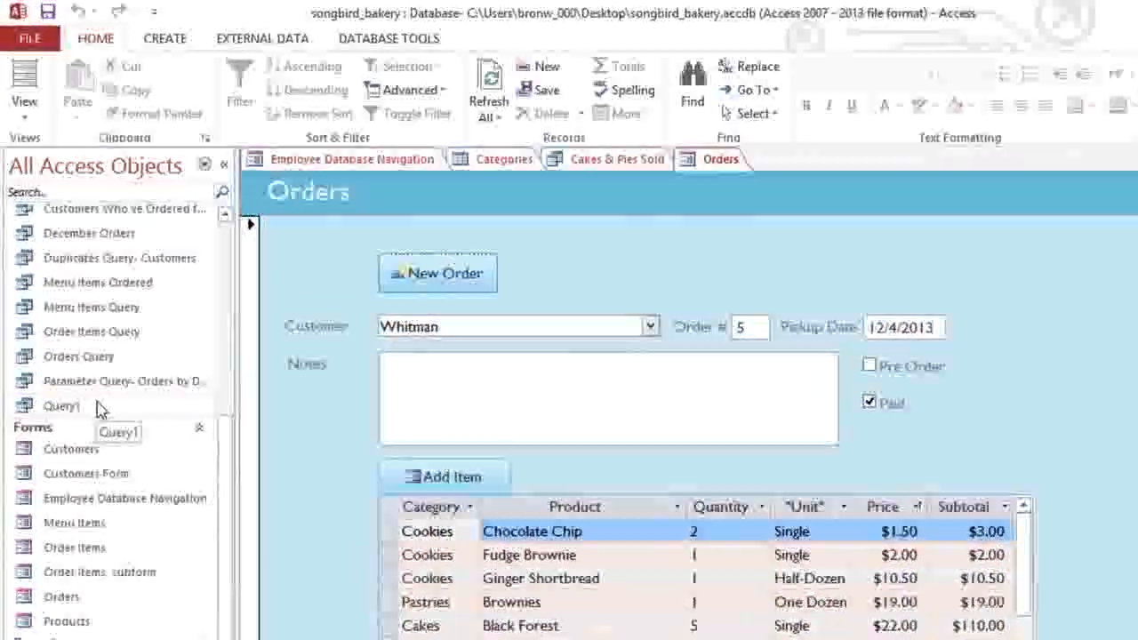
Step: Rename Query1 to 'Product Query' from its right-click menu
right_click(98, 398)
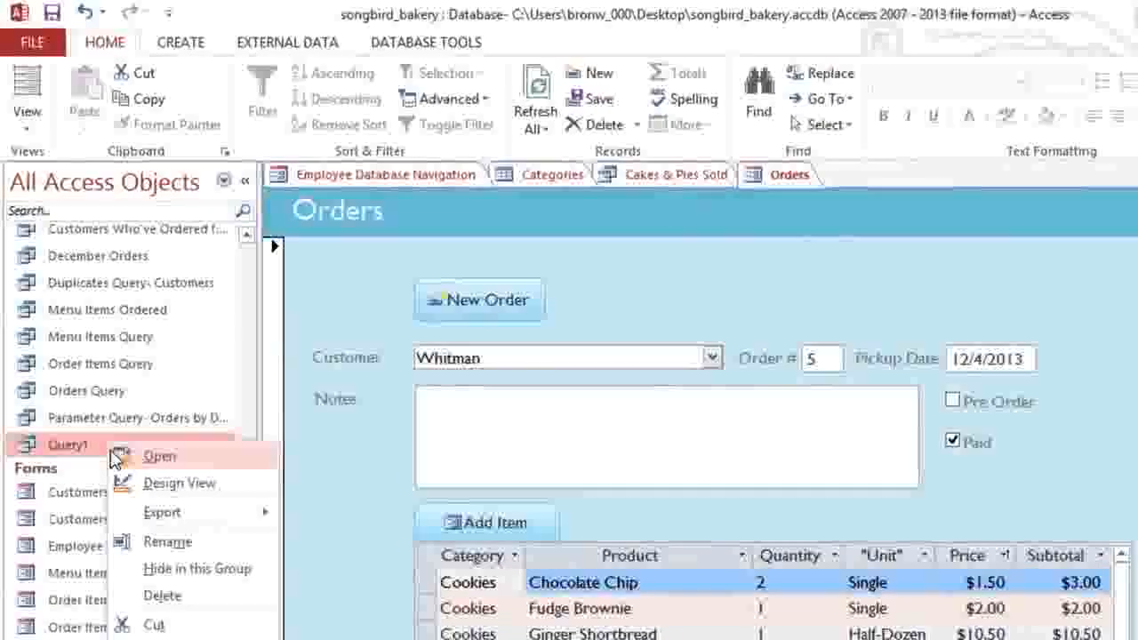
left_click(138, 563)
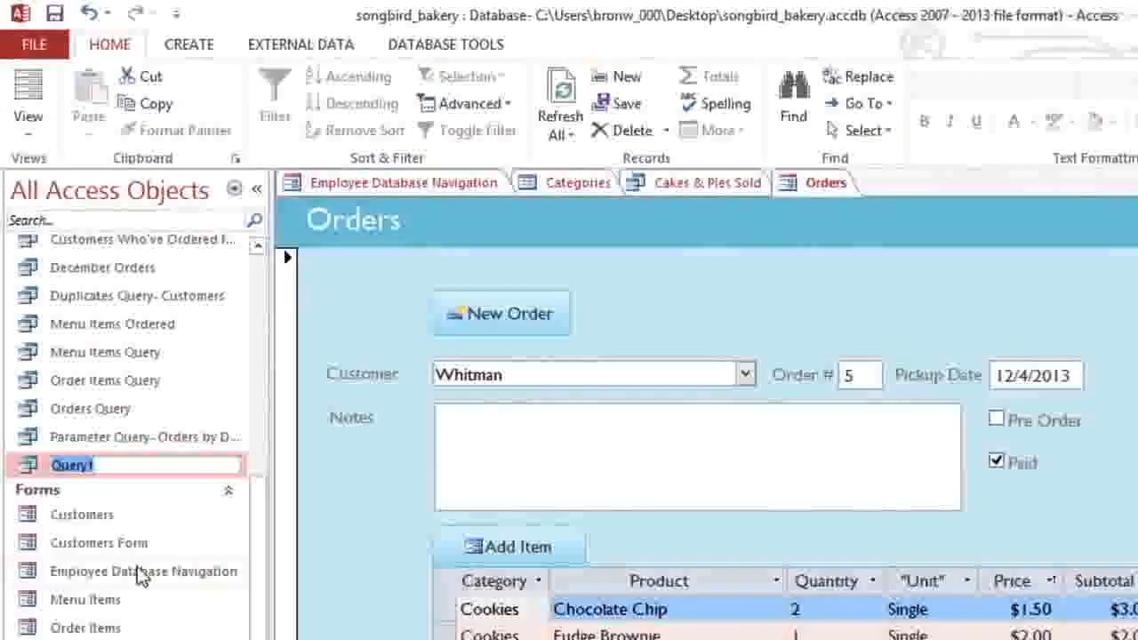
type("Product Query")
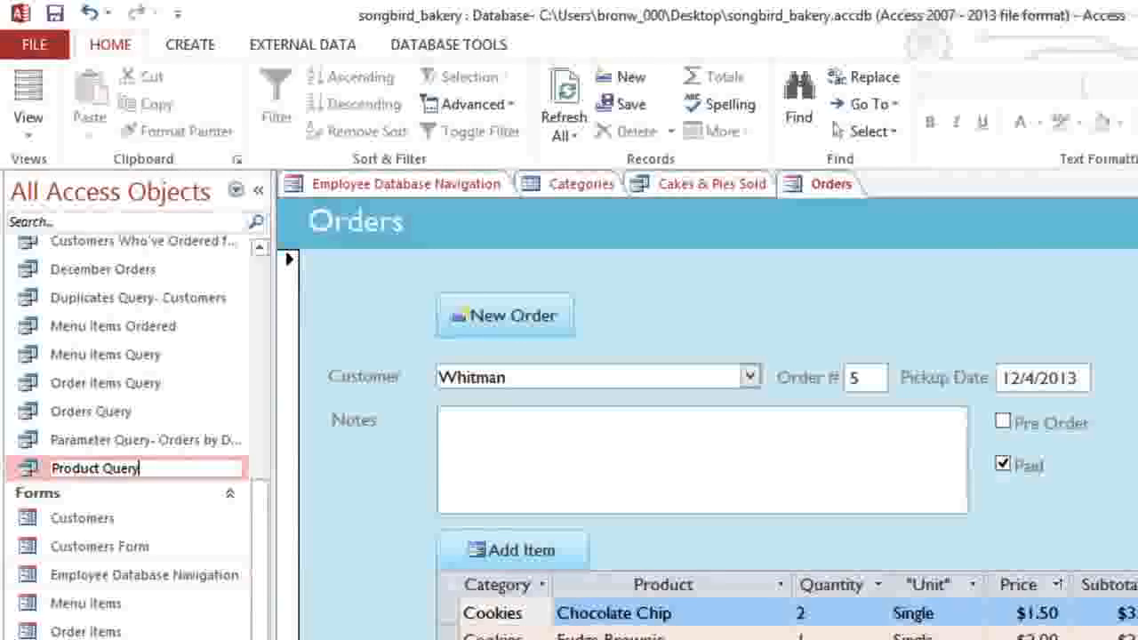
key("Return")
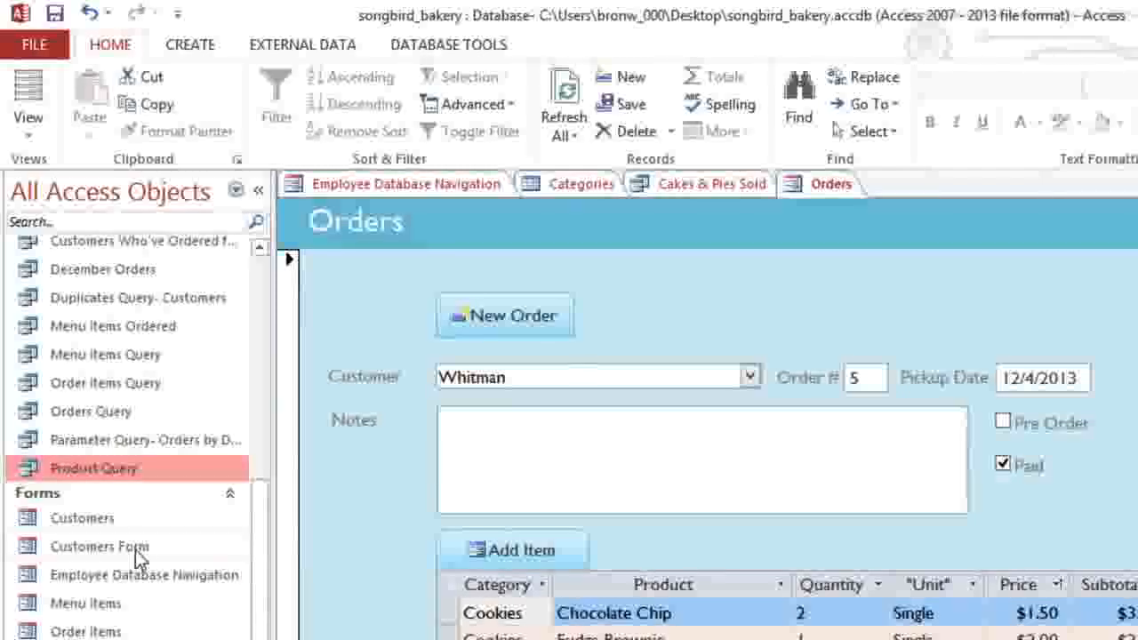
Step: Close the songbird_bakery database from the FILE backstage menu
left_click(35, 46)
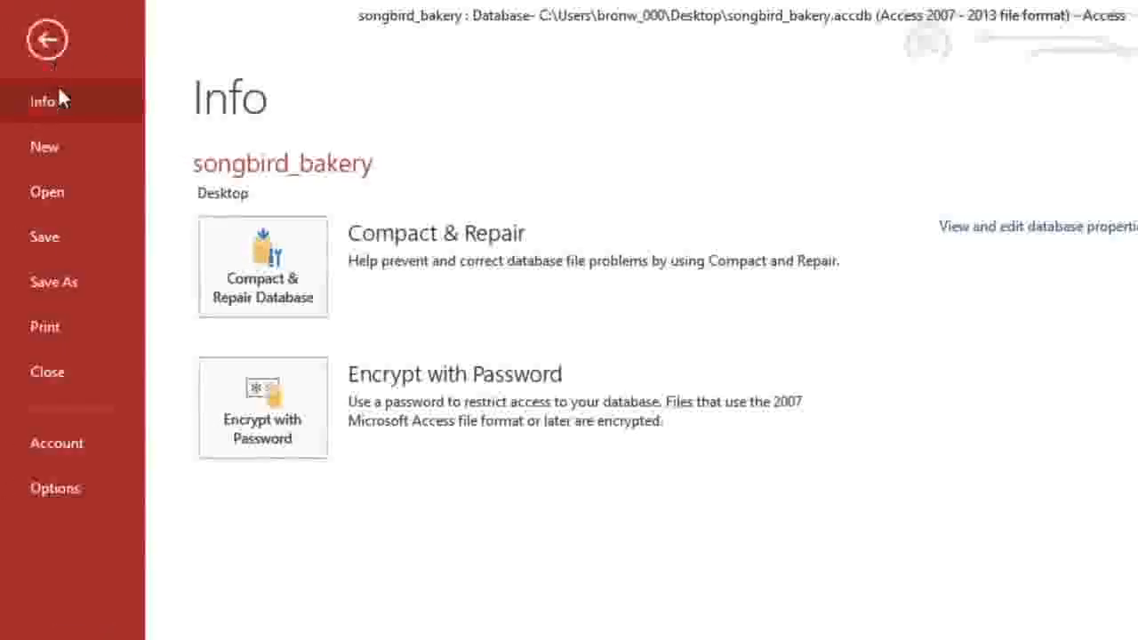
left_click(84, 366)
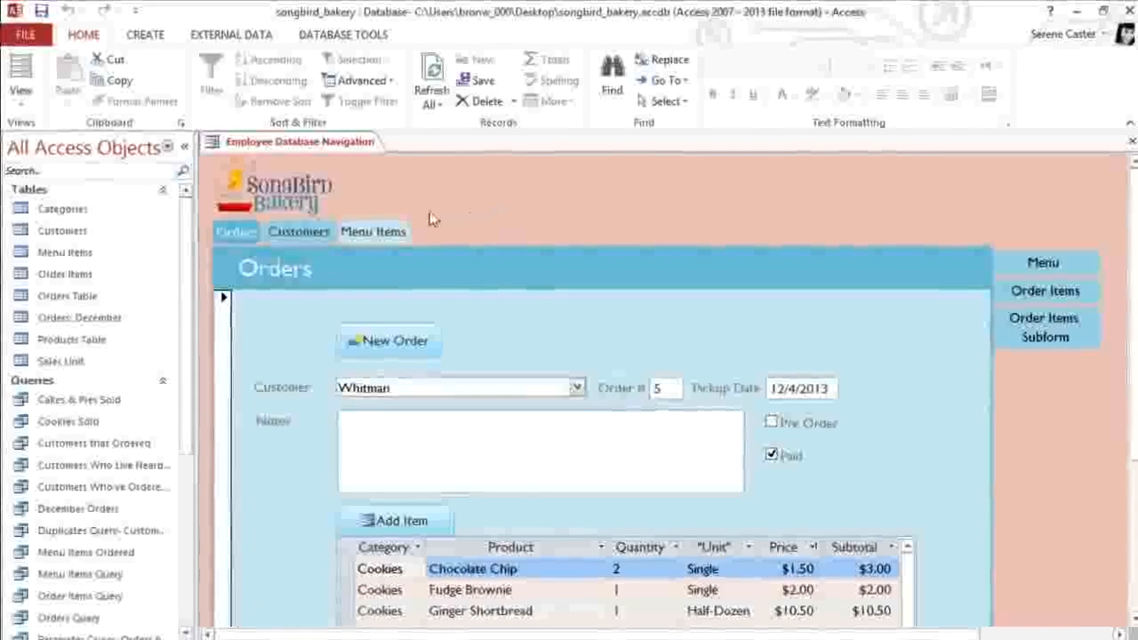
Step: Open the Customers table and select record ID 3 and the ID column
double_click(80, 256)
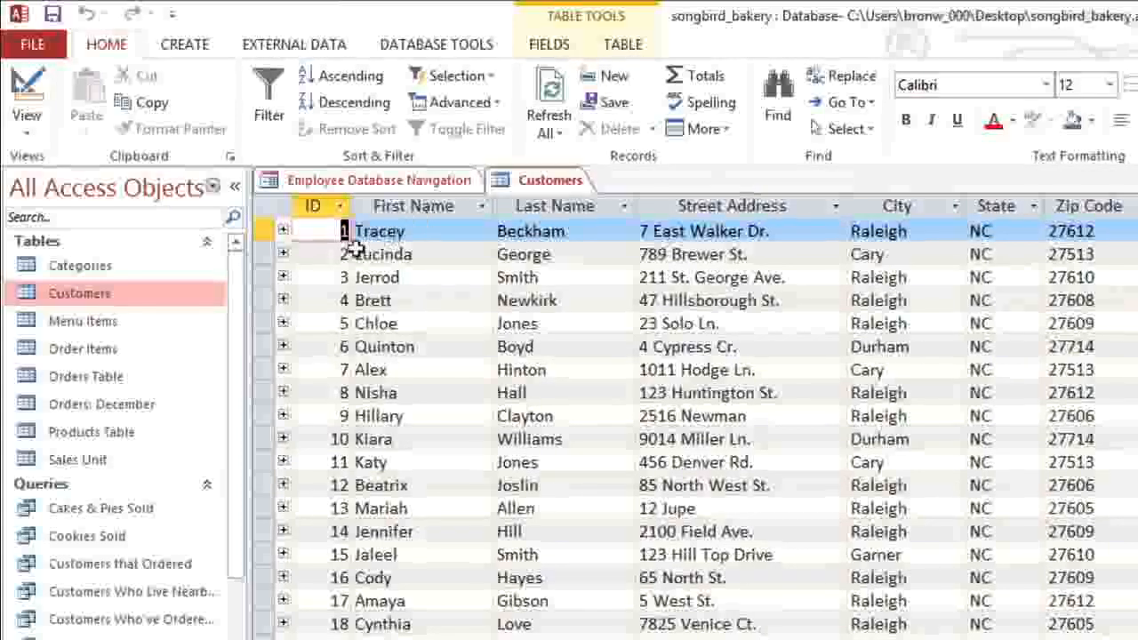
left_click(269, 276)
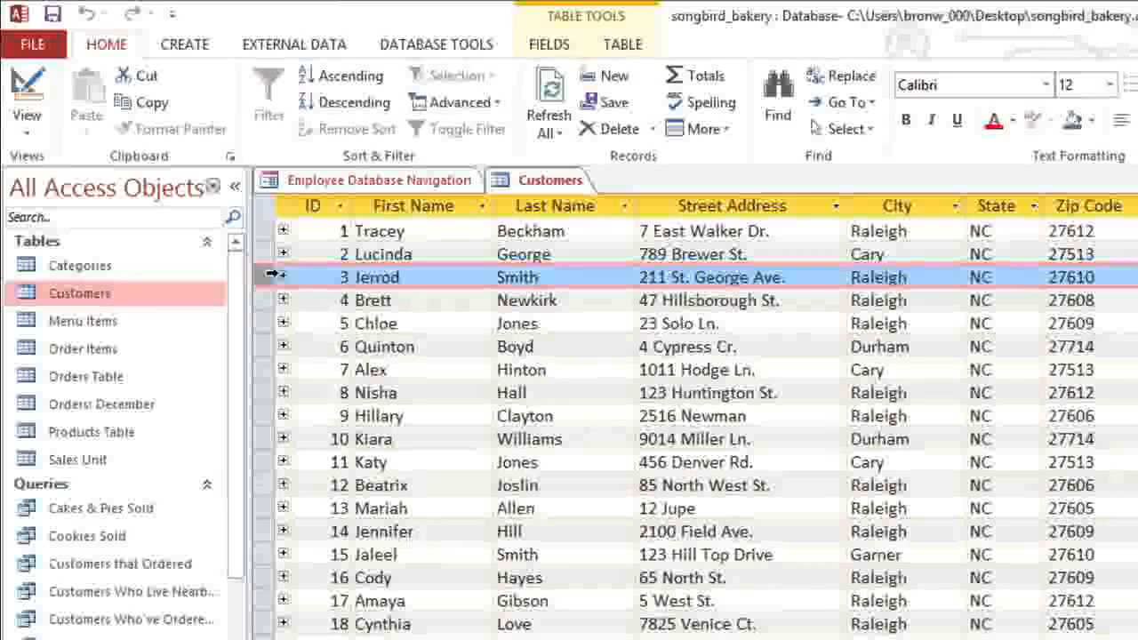
left_click(312, 206)
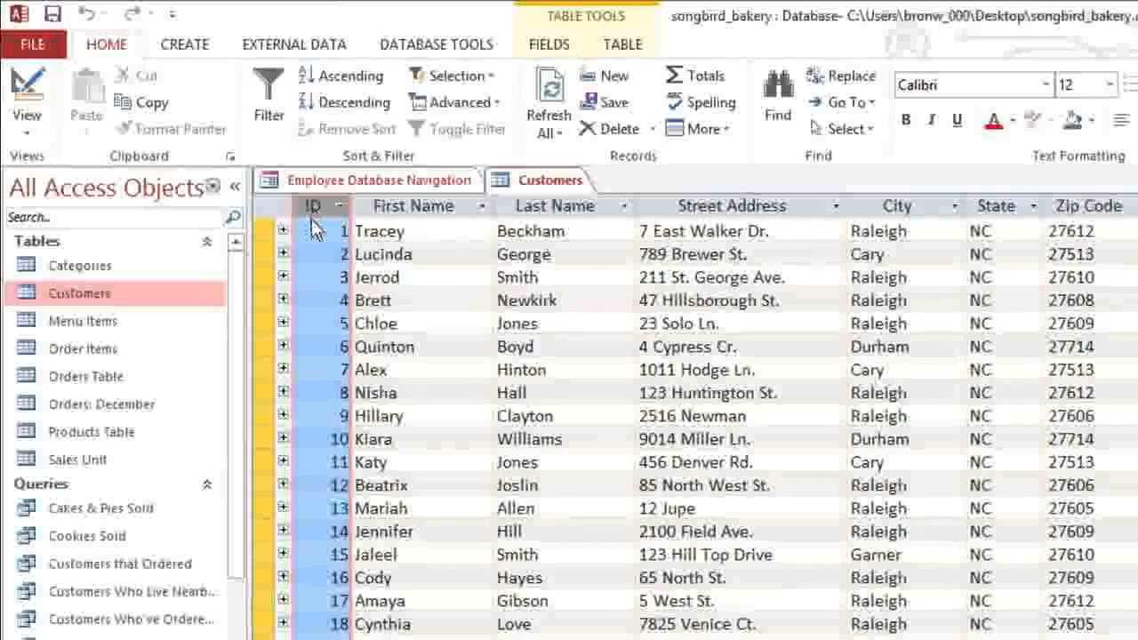
left_click(313, 277)
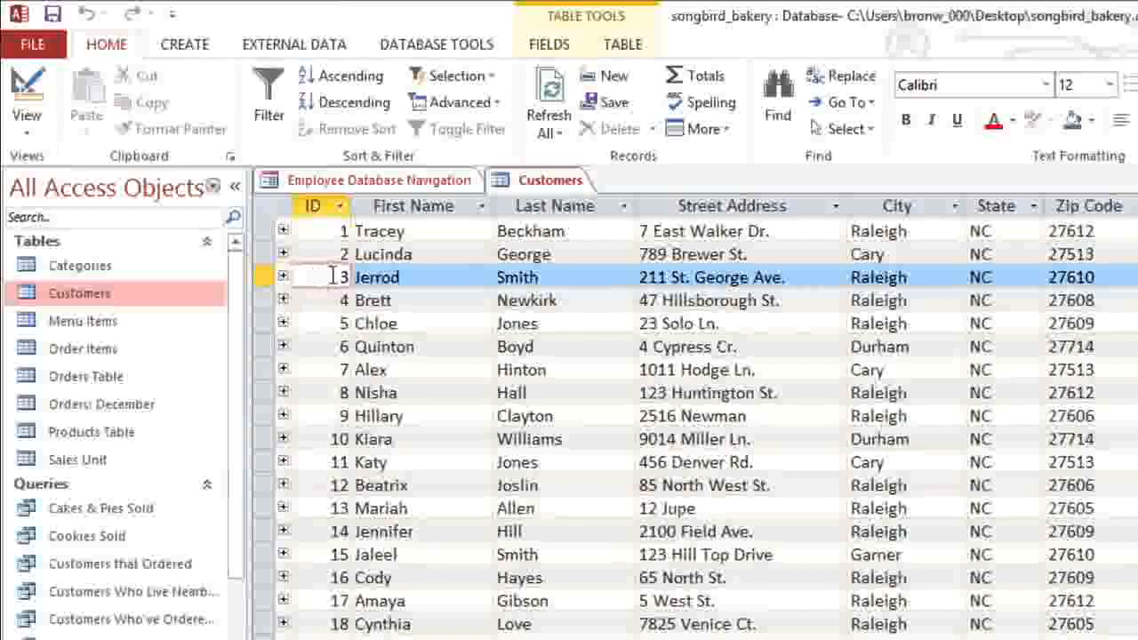
Step: Select the Last Name, Street Address, City, State and Zip Code columns in turn
left_click(586, 205)
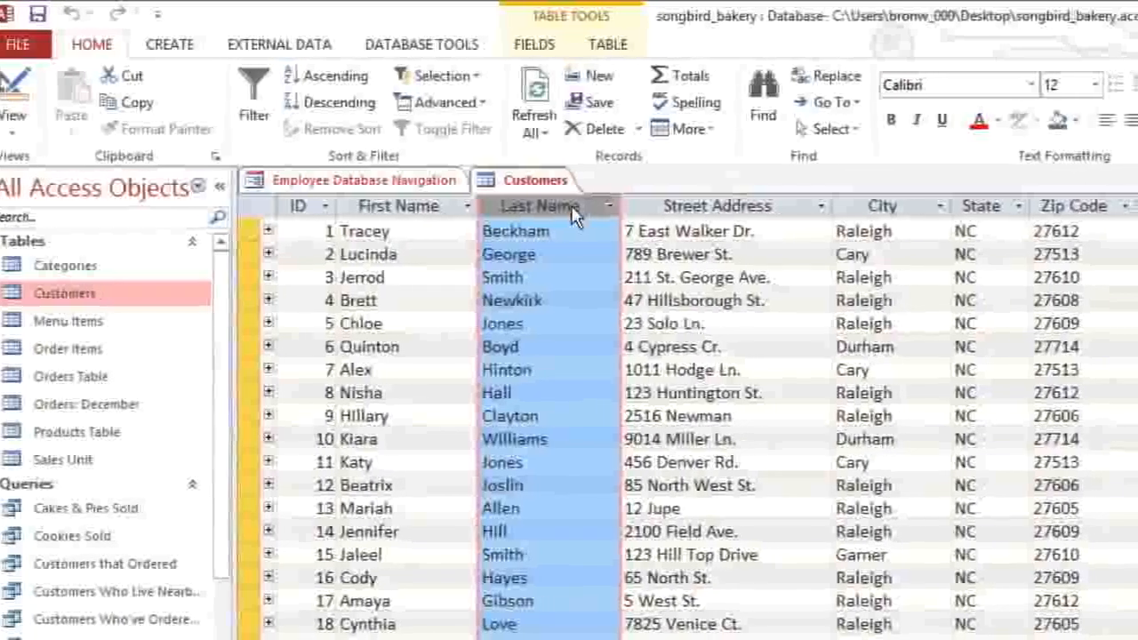
left_click(705, 207)
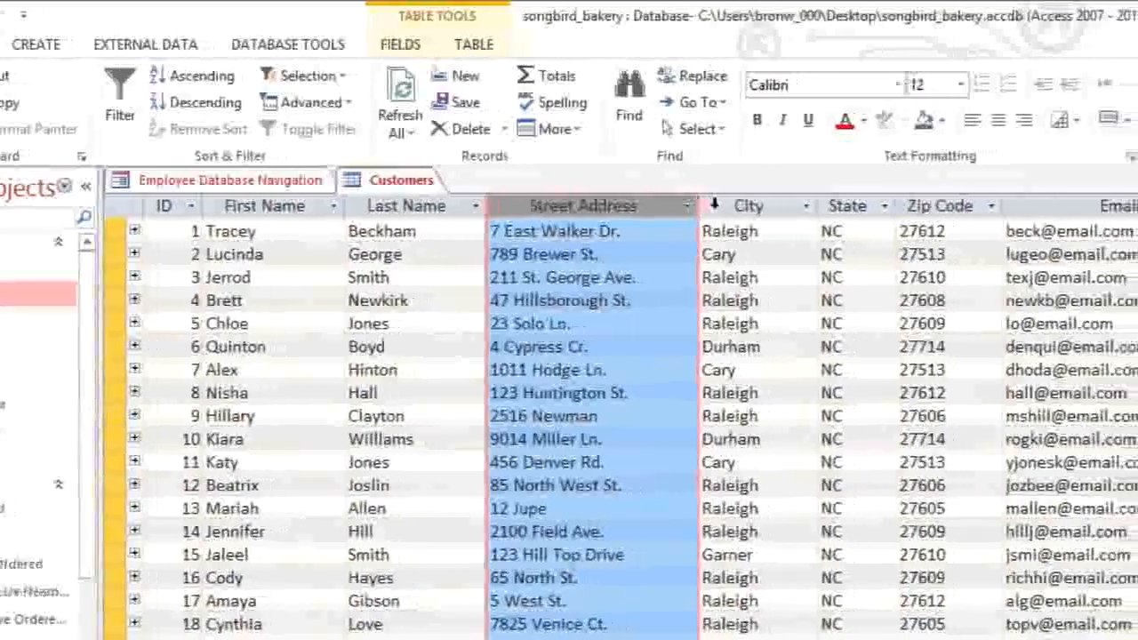
left_click(755, 206)
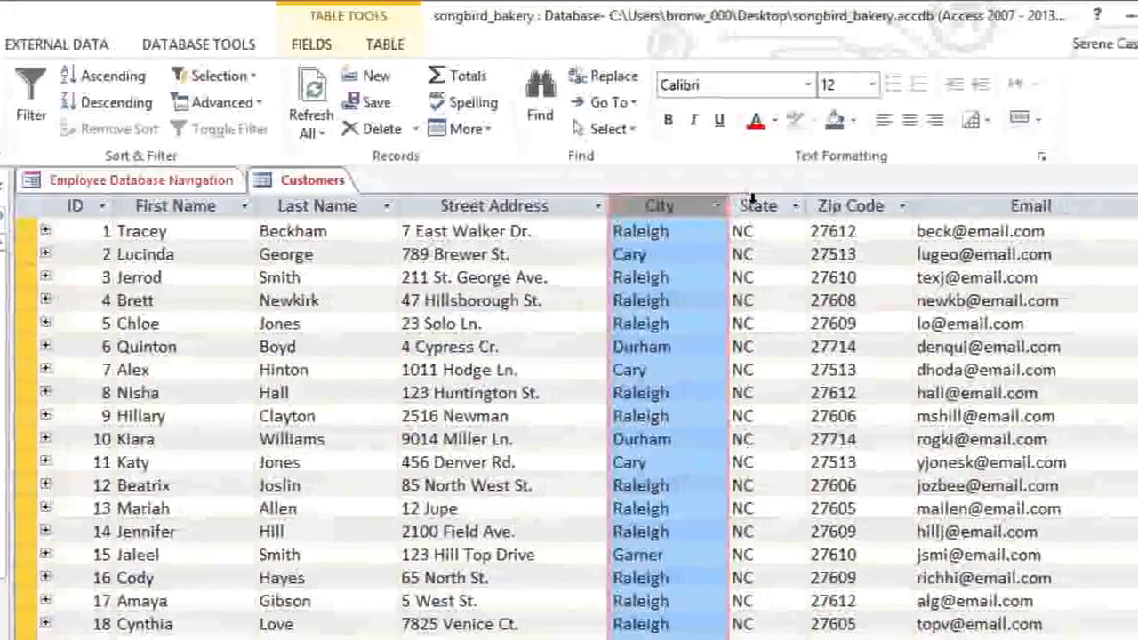
left_click(753, 206)
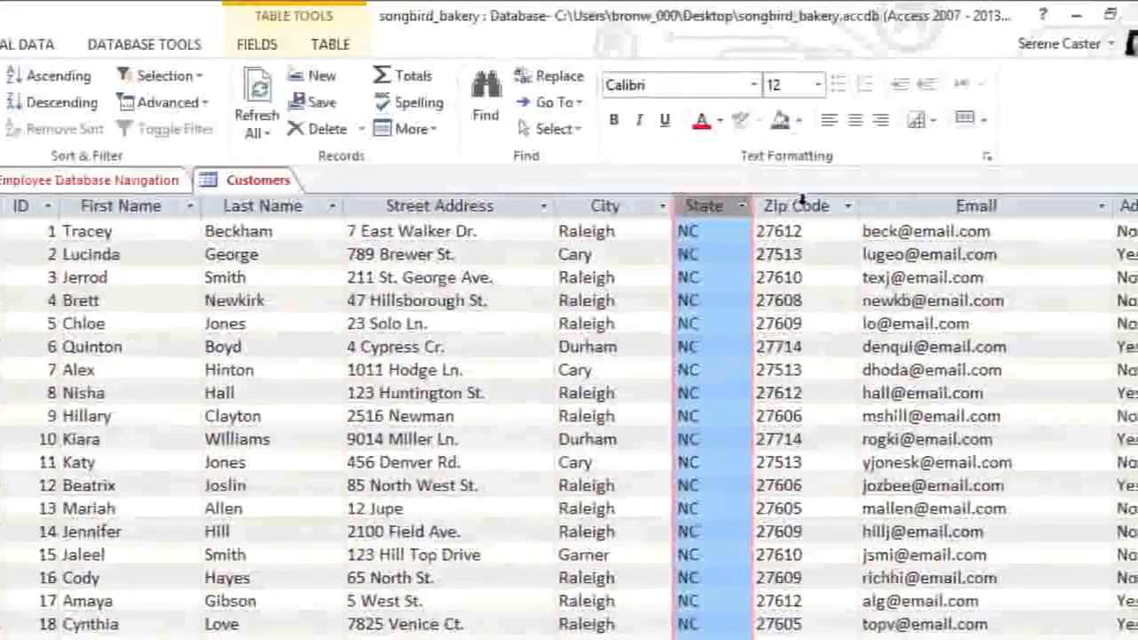
left_click(854, 206)
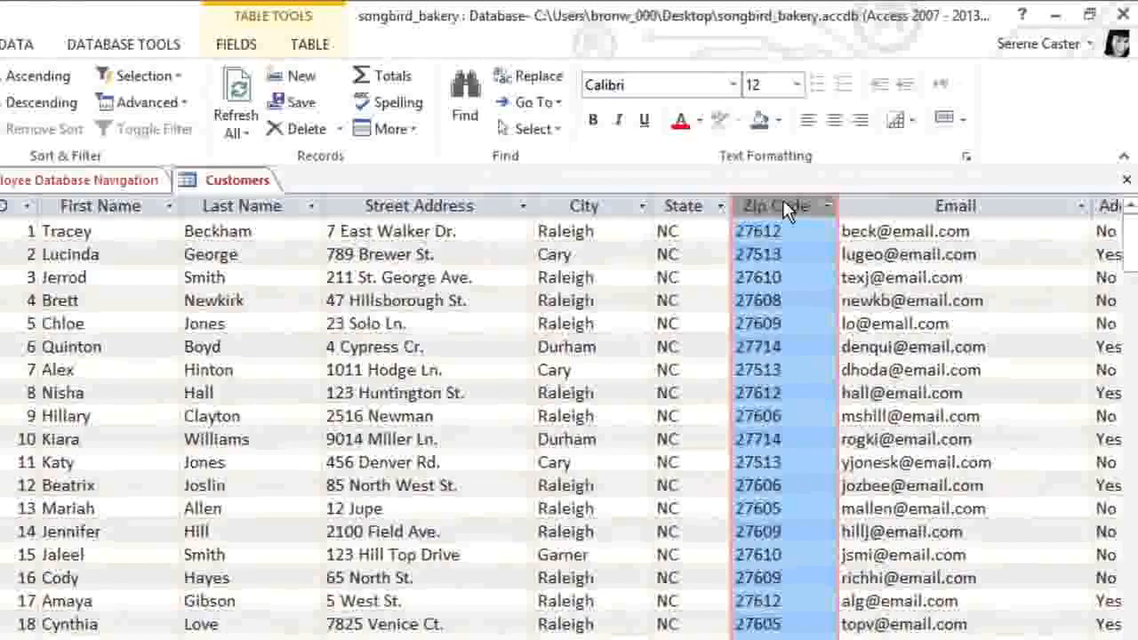
left_click(1002, 322)
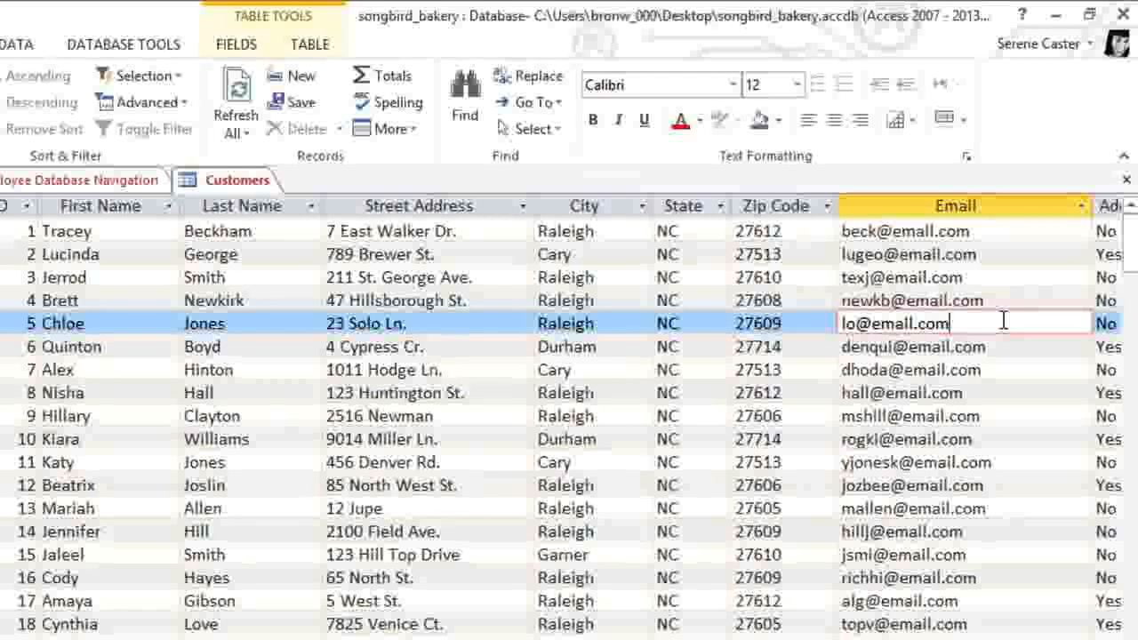
left_click_drag(1003, 321, 811, 324)
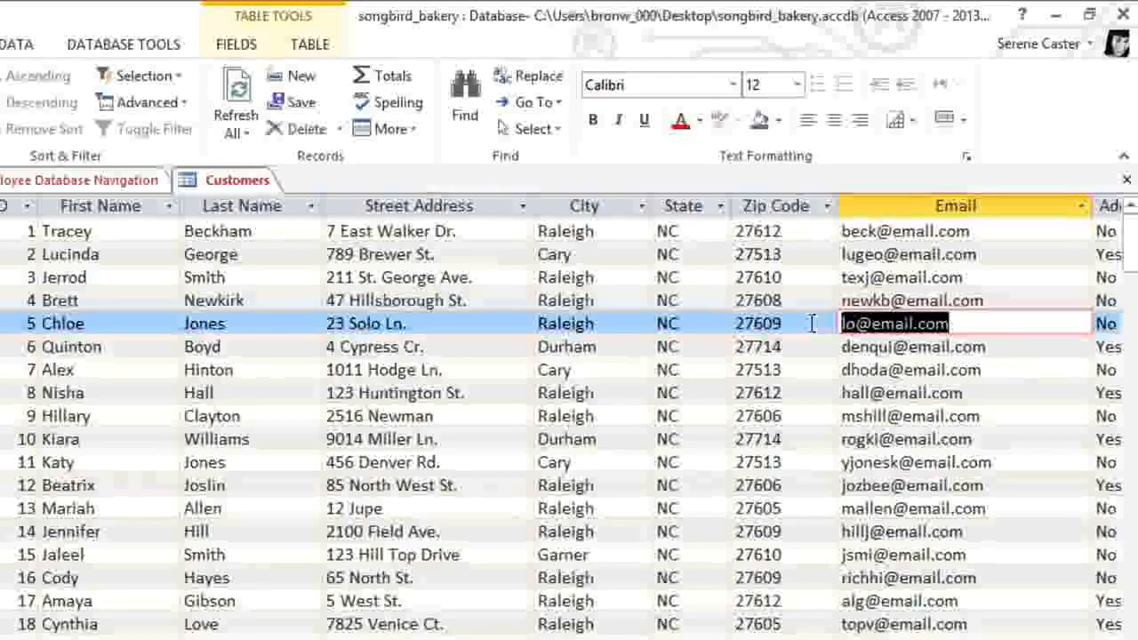
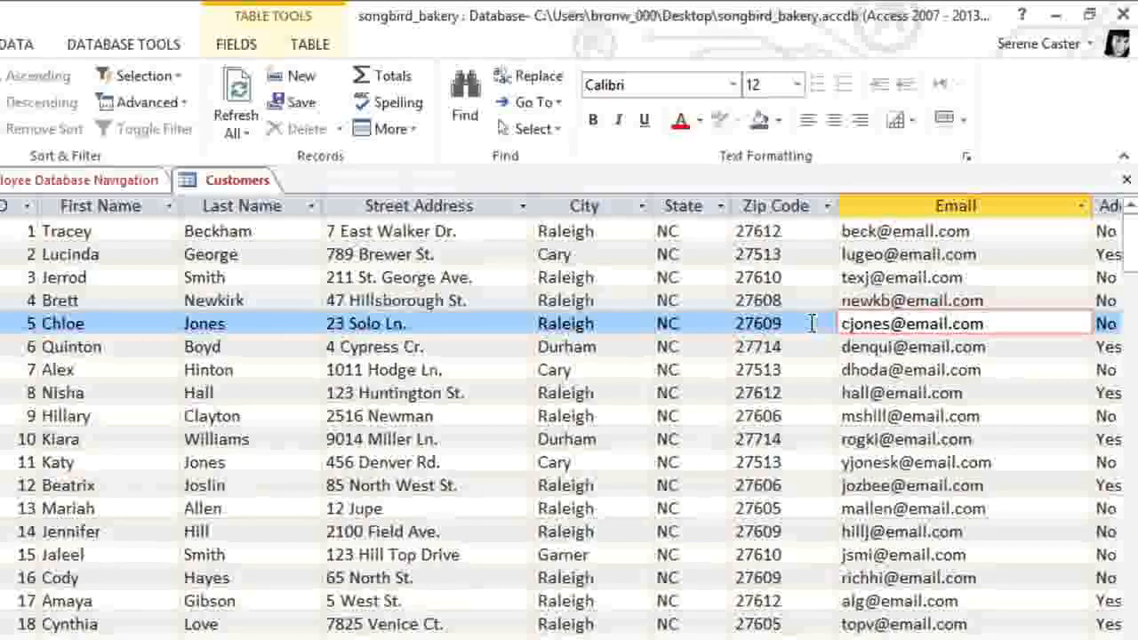
left_click(275, 104)
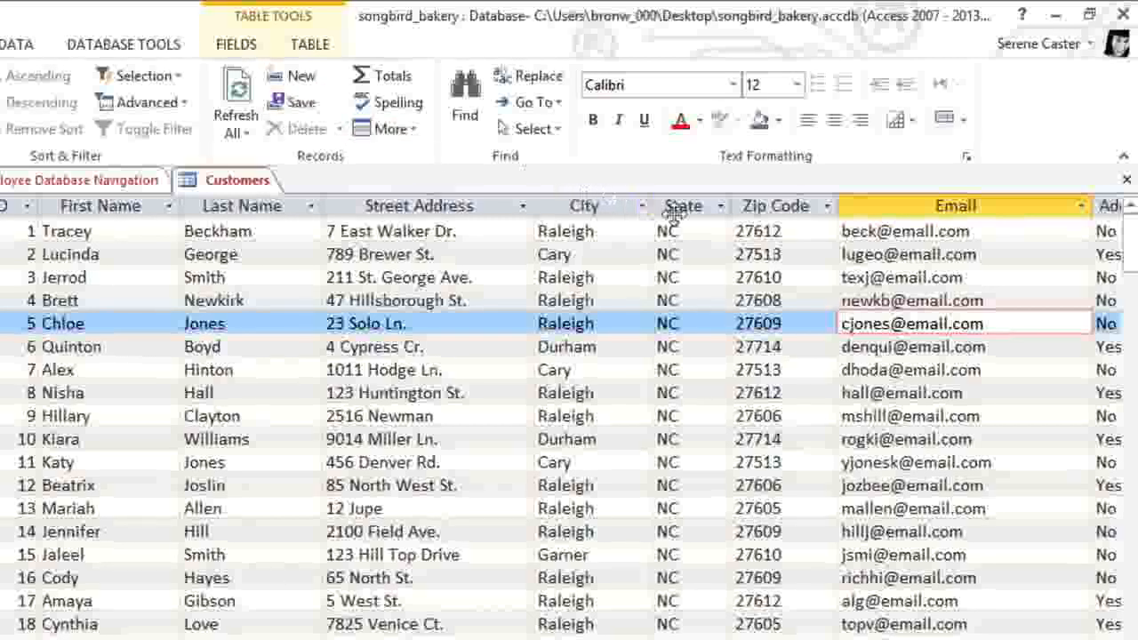
left_click(1018, 345)
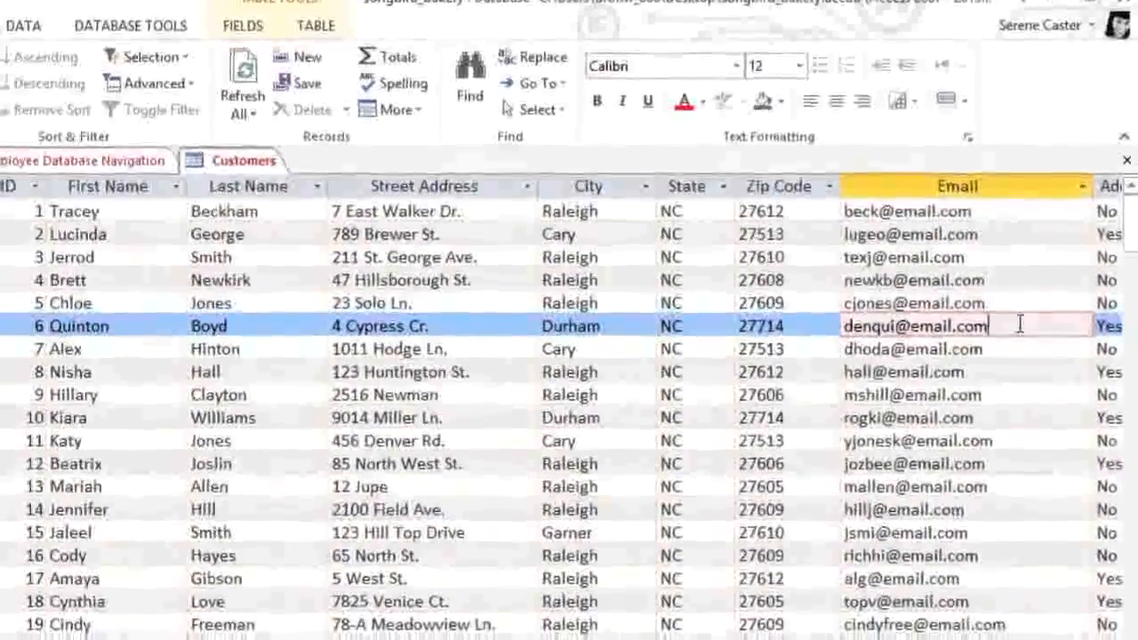
key("Down")
key("Down")
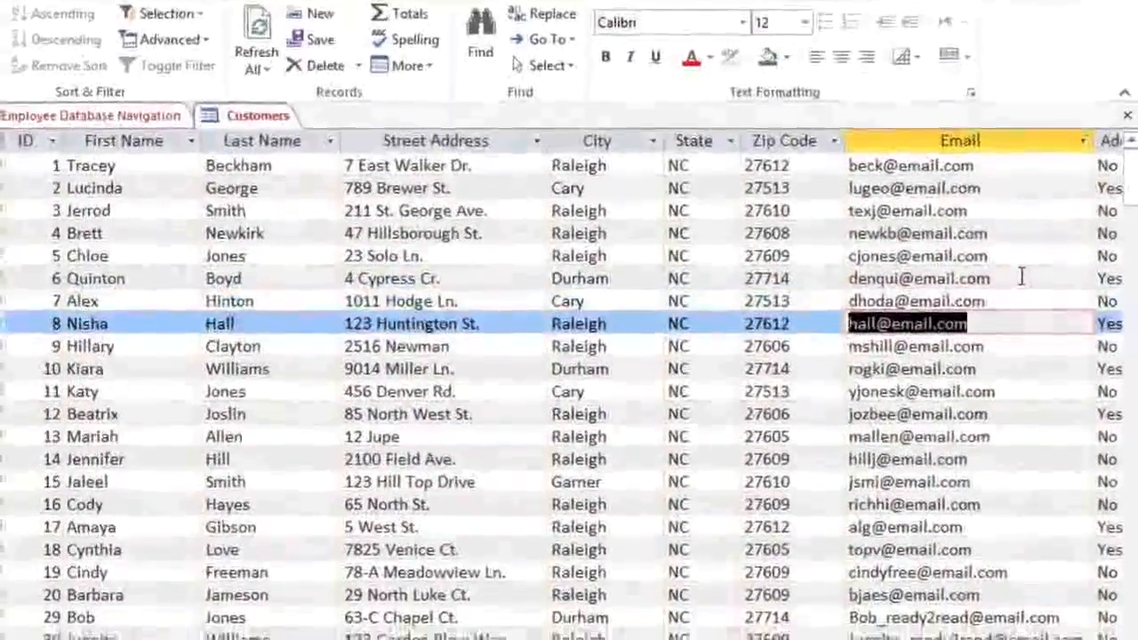
key("Down")
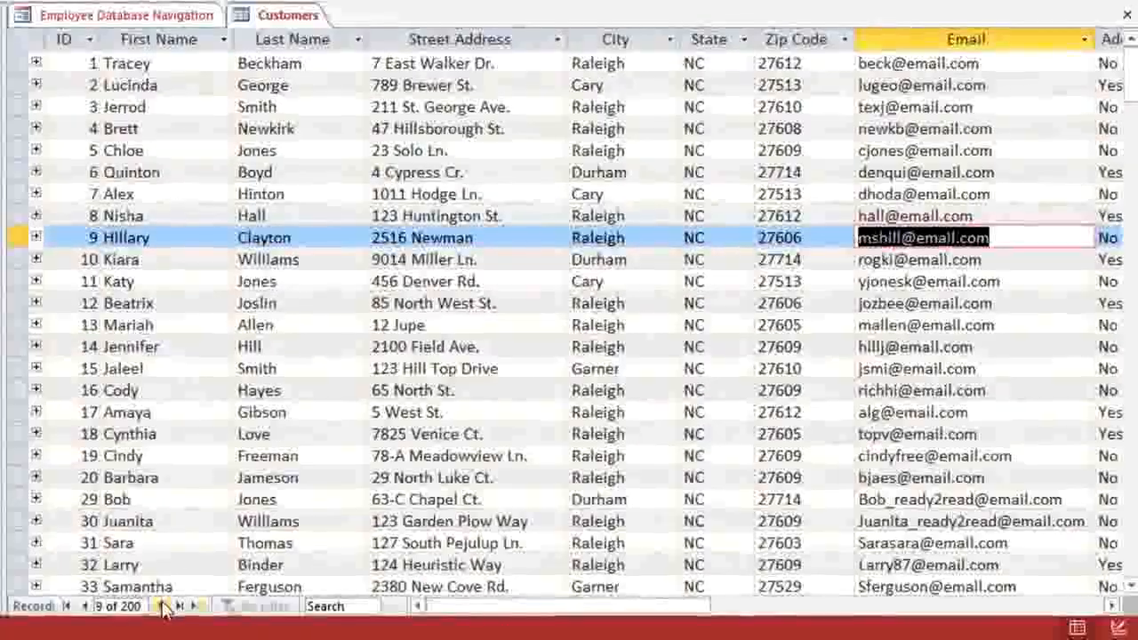
Step: Select the last customer record, delete it, and confirm the permanent deletion
left_click(165, 606)
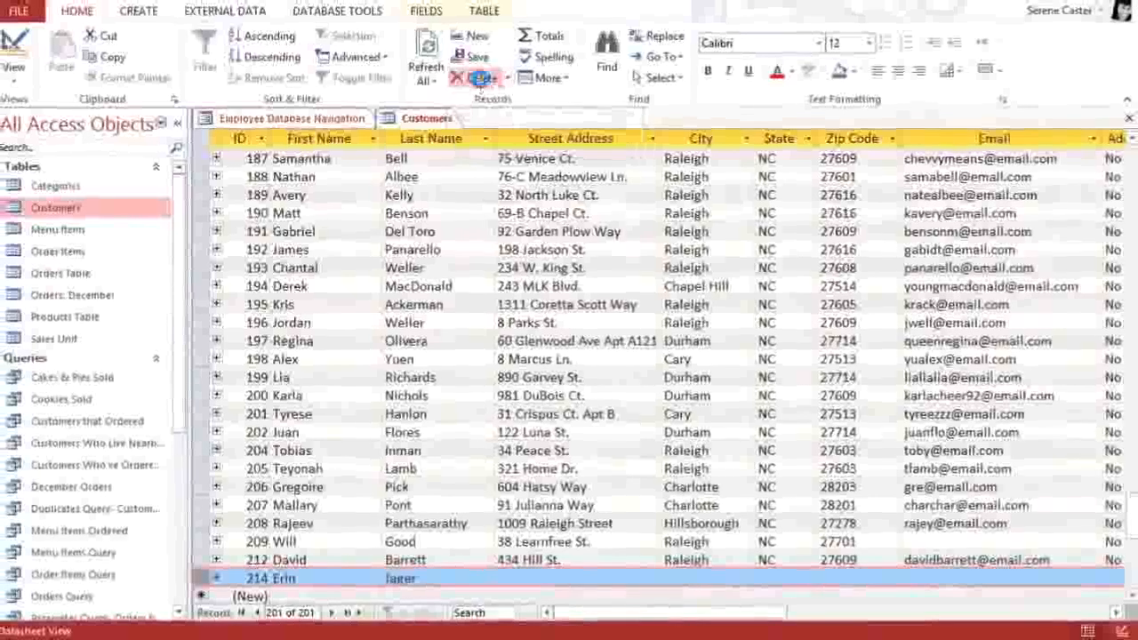
left_click(469, 69)
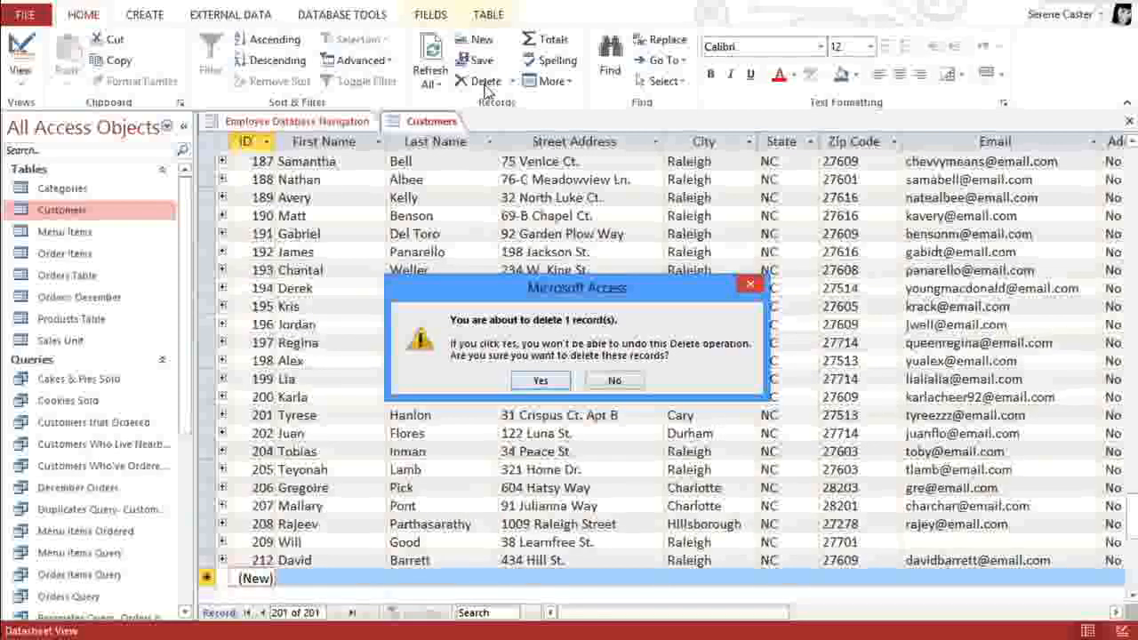
left_click(538, 381)
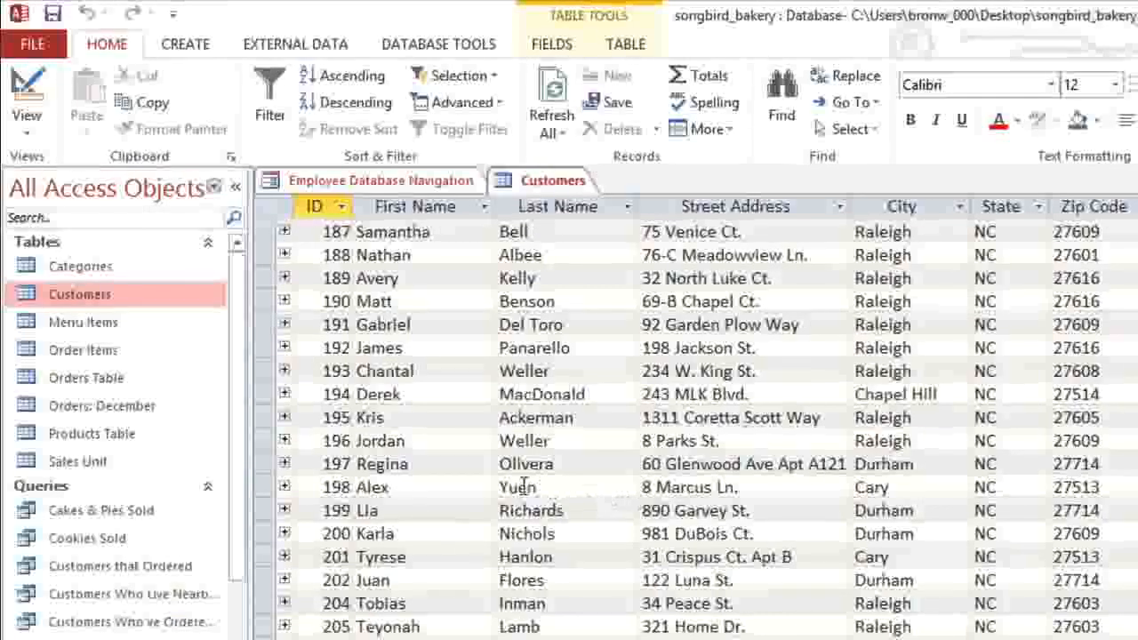
Step: Open the Products Table and set up replacing Fall with Autumn across the document, matching any part of the field
left_click(115, 441)
double_click(116, 441)
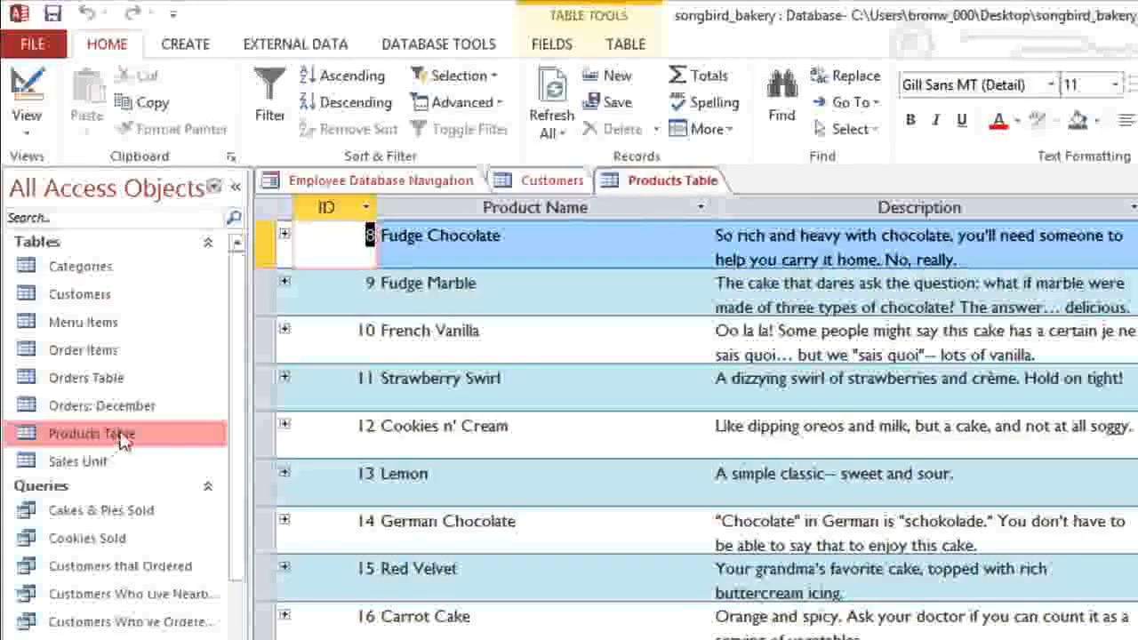
left_click(840, 79)
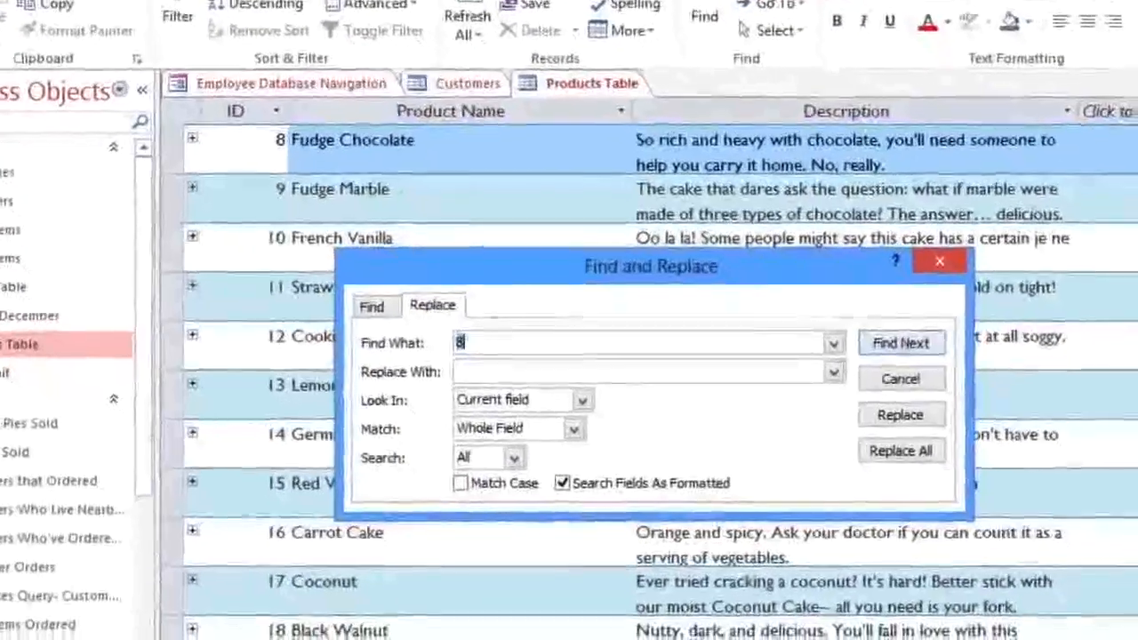
type("Fall")
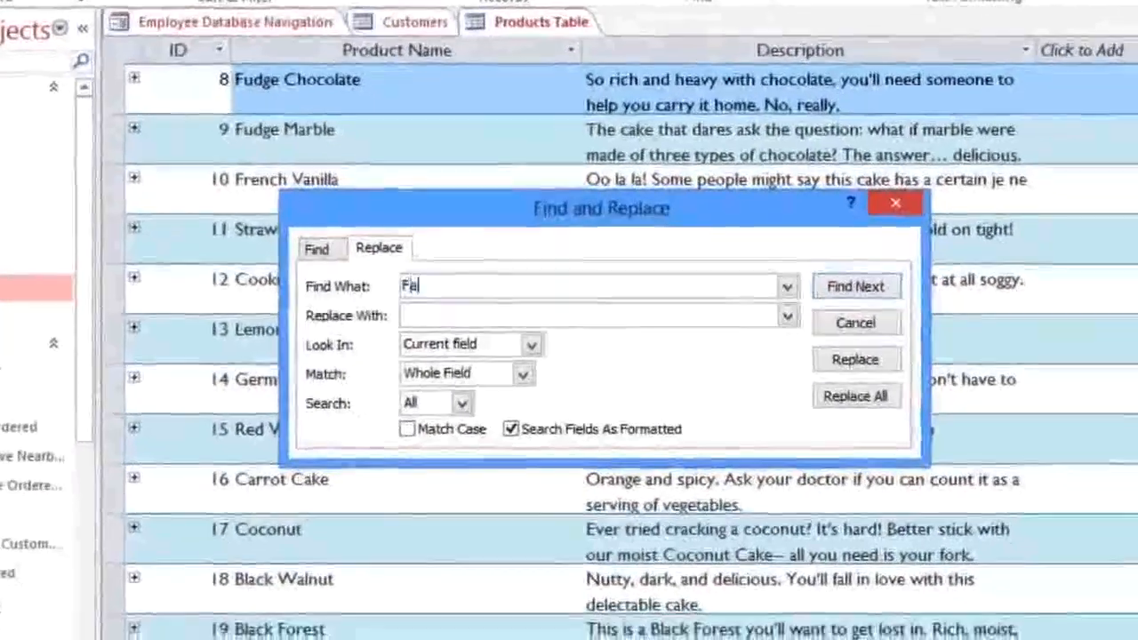
type("Autumn")
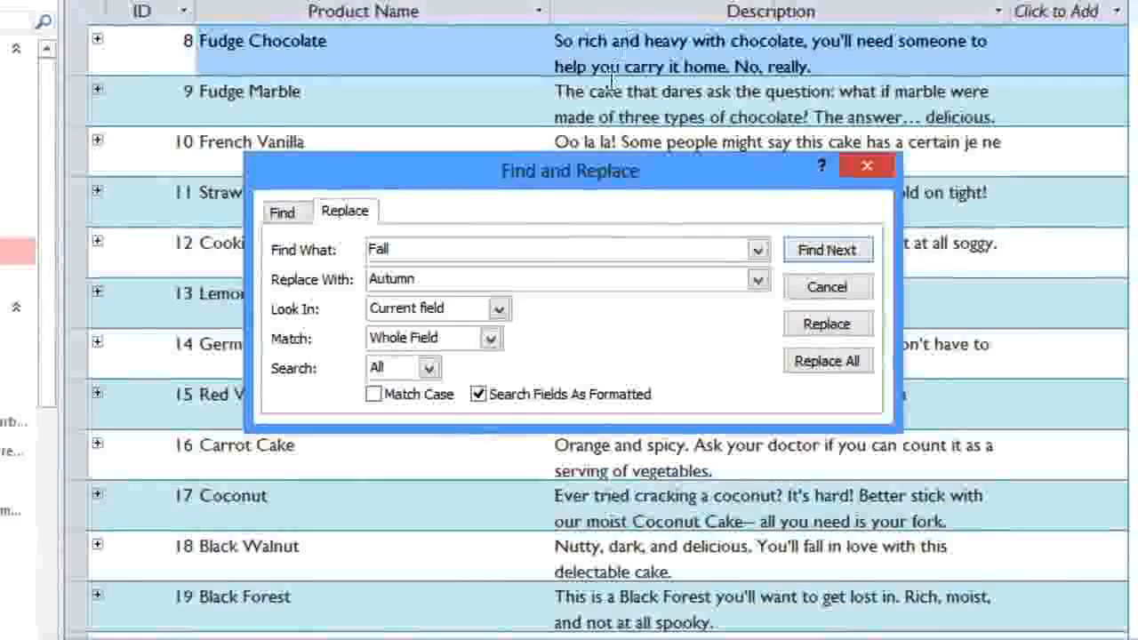
left_click(500, 308)
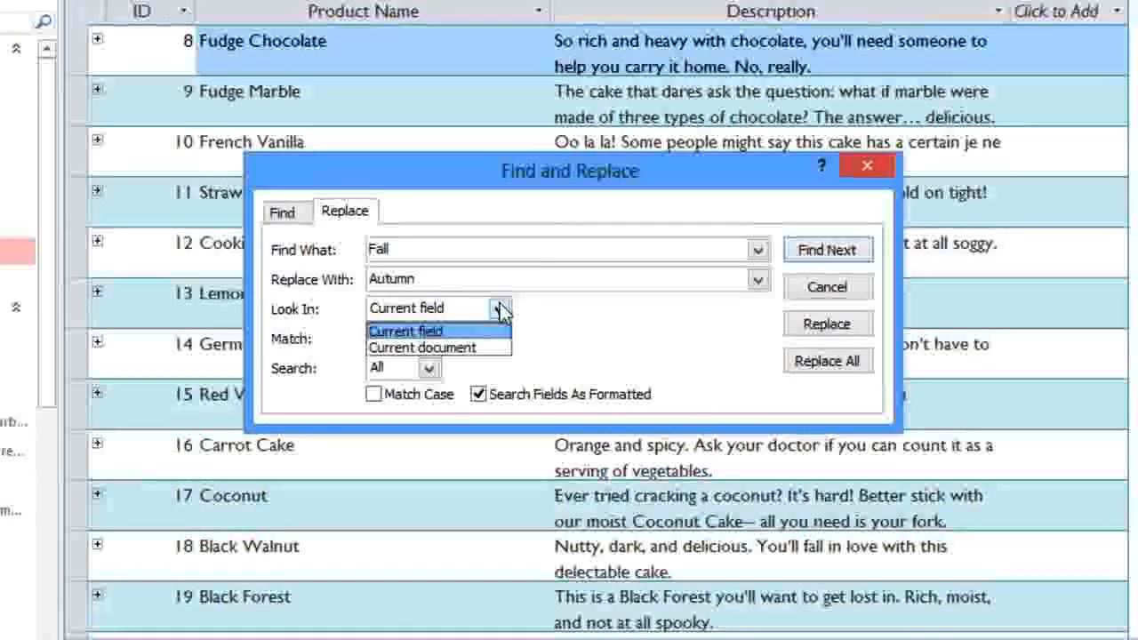
left_click(487, 352)
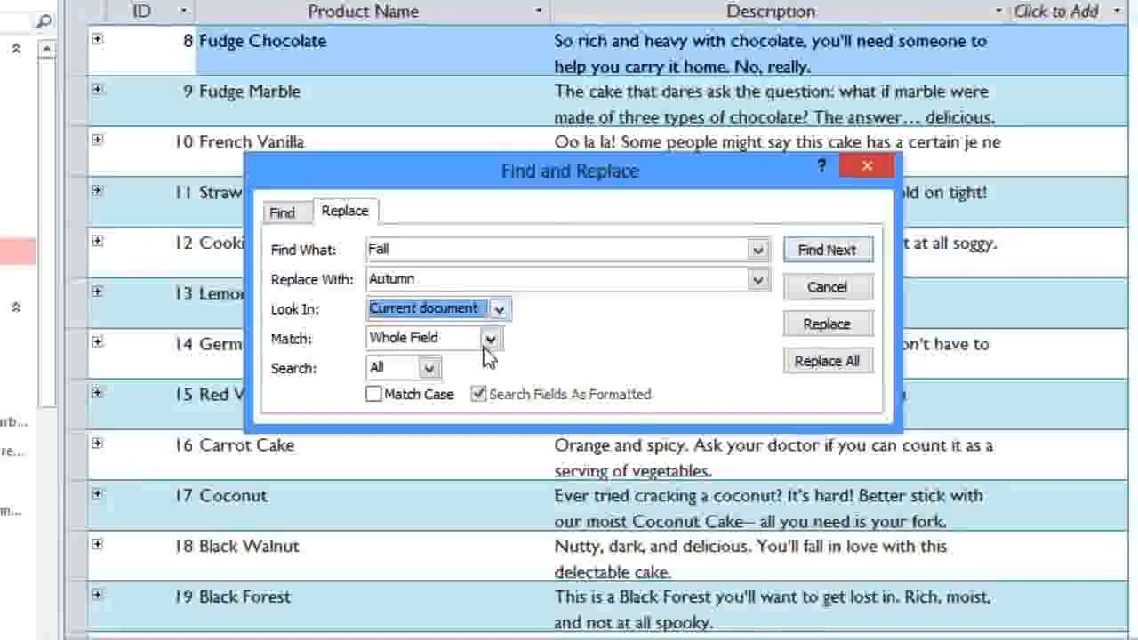
left_click(488, 345)
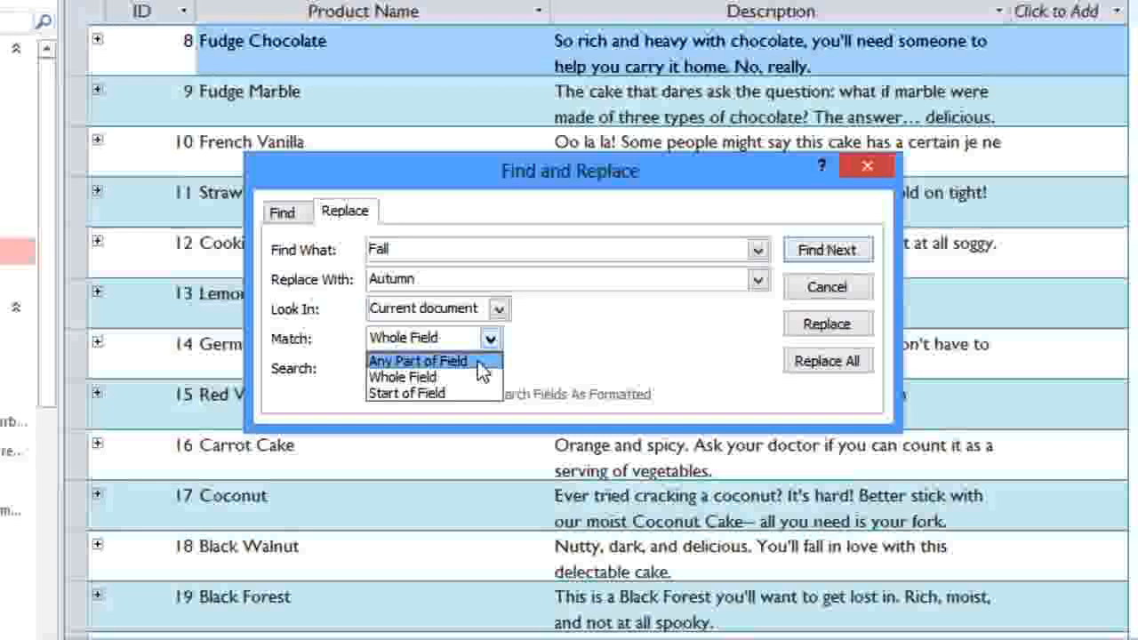
left_click(478, 360)
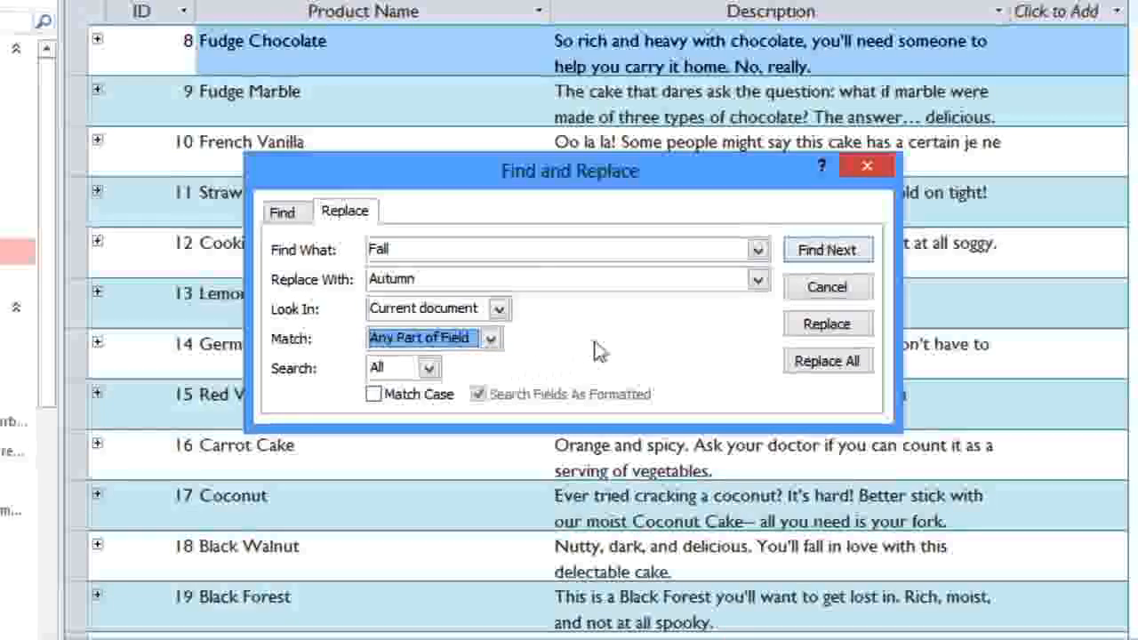
Step: Replace Fall with Autumn in the Pumpkin Spice, Apple Spice and product 44 names and descriptions
left_click(845, 256)
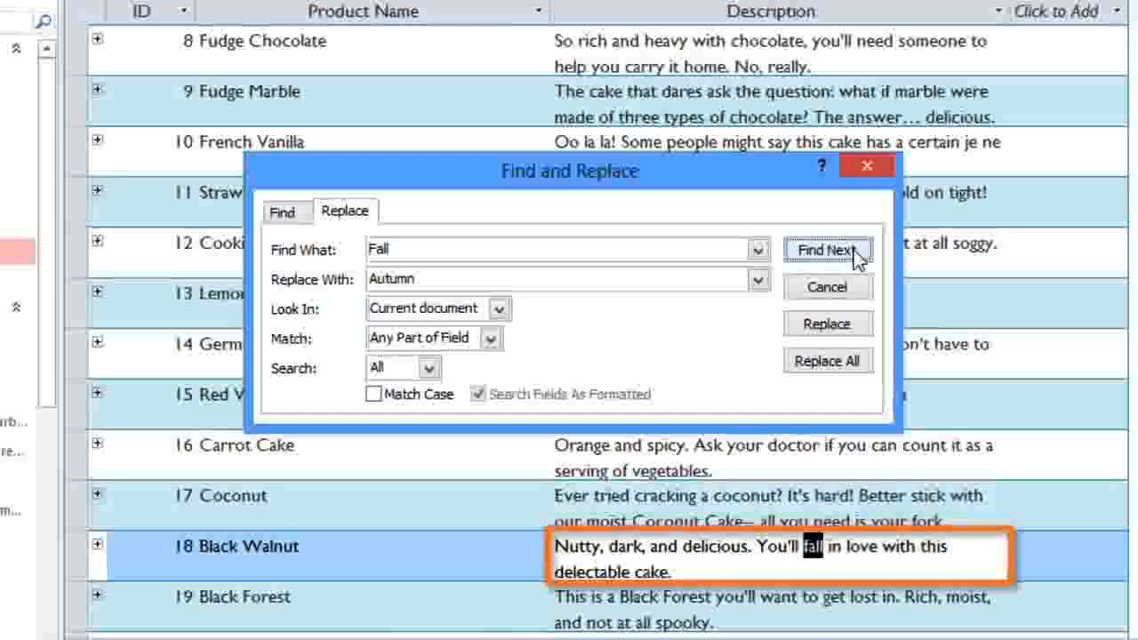
left_click(844, 252)
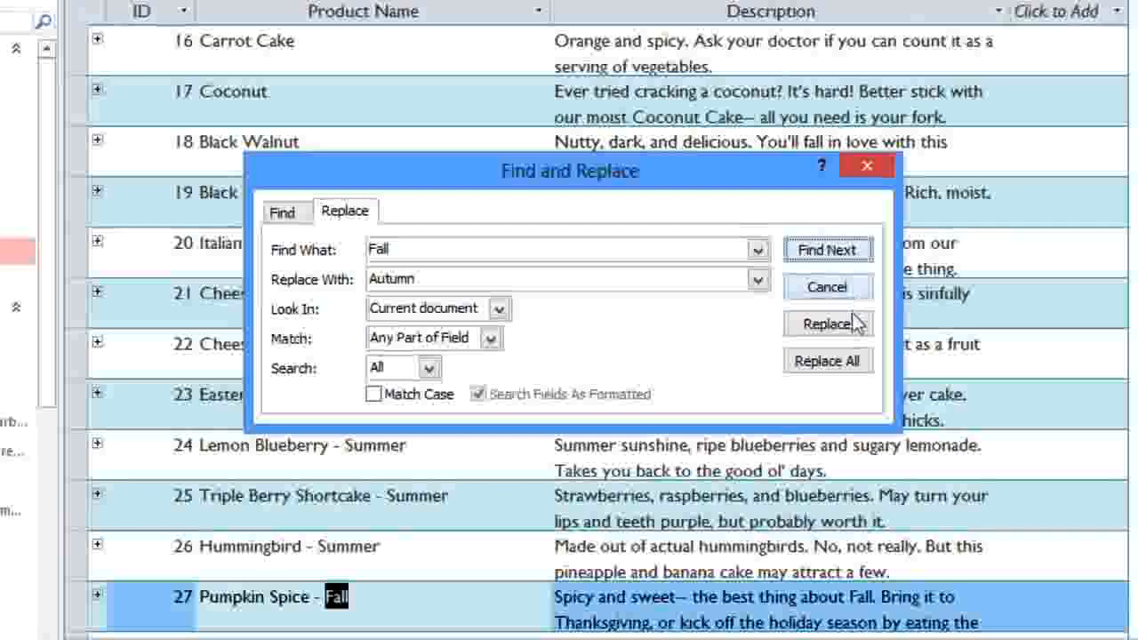
left_click(826, 324)
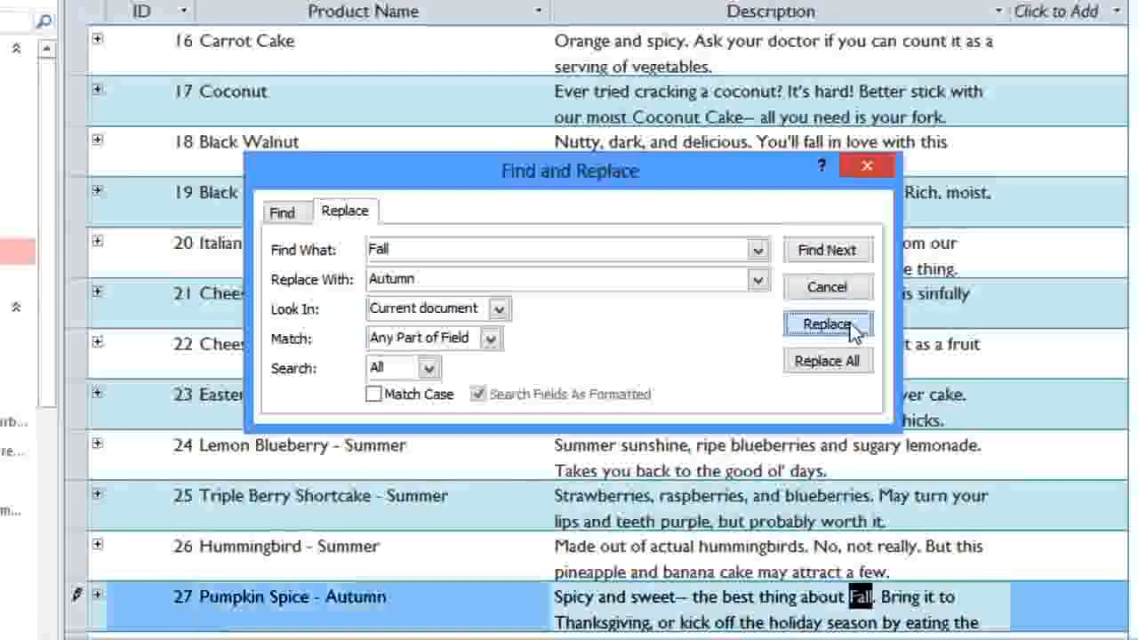
left_click(849, 326)
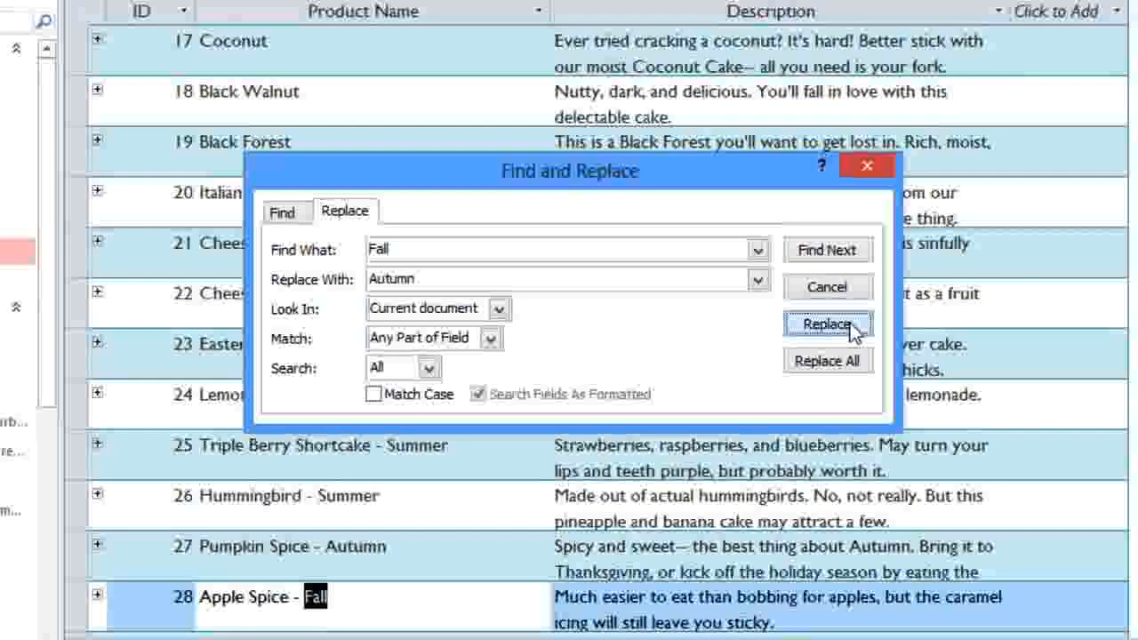
left_click(849, 326)
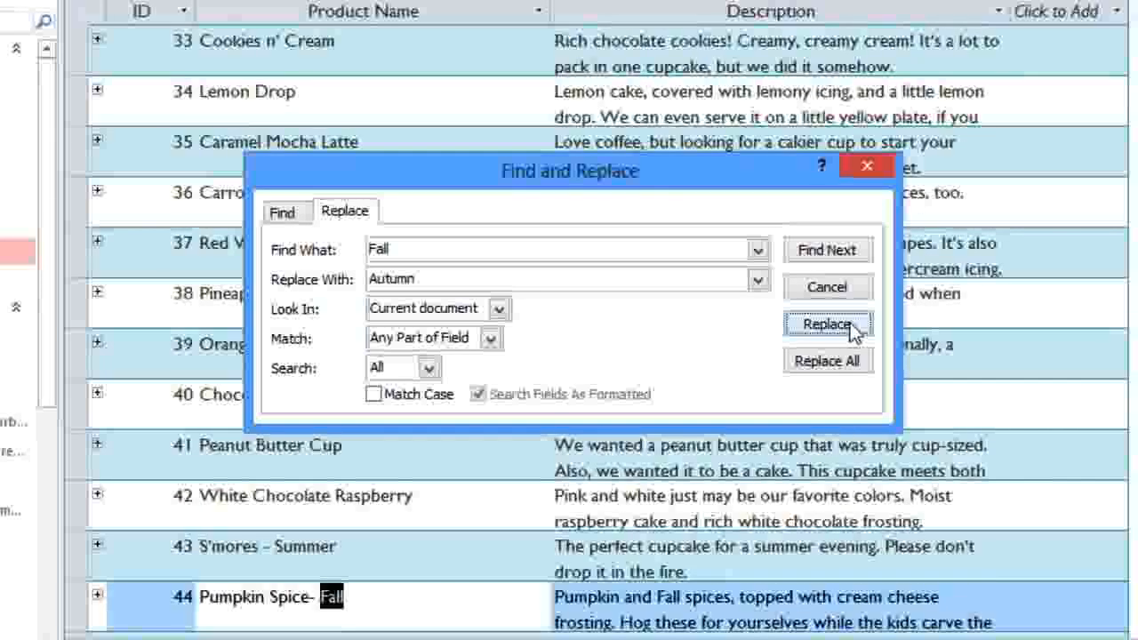
left_click(849, 325)
left_click(849, 325)
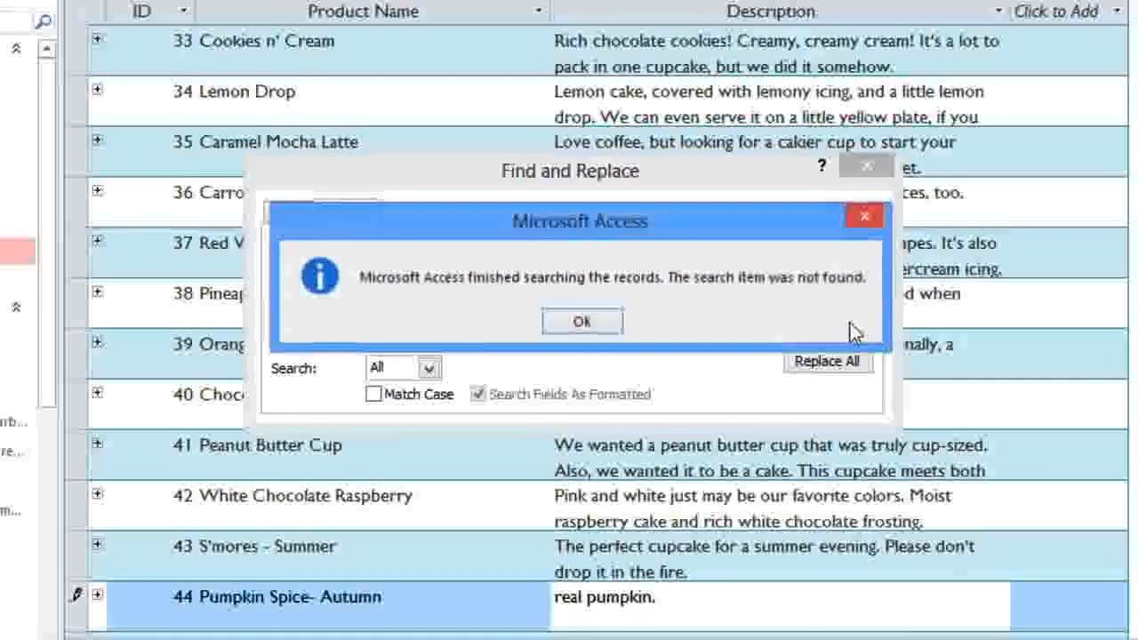
Step: Acknowledge the search-finished message and close Find and Replace, returning to the 88-record Products datasheet
left_click(610, 323)
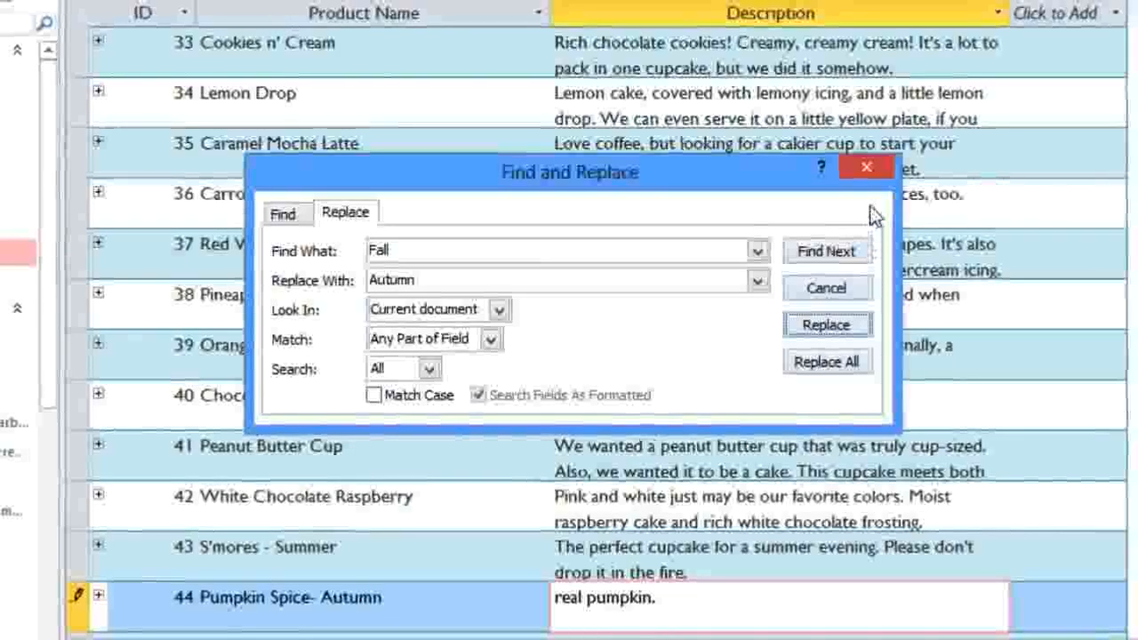
left_click(865, 170)
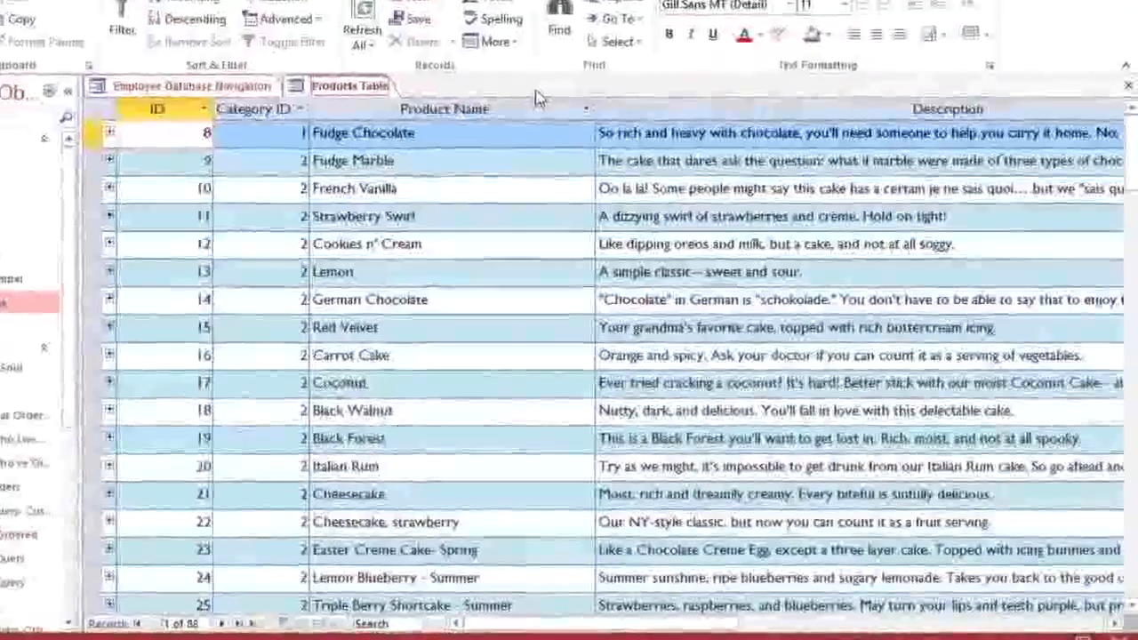
Step: Narrow the Description column and increase the row height so descriptions wrap onto two lines
left_click(659, 108)
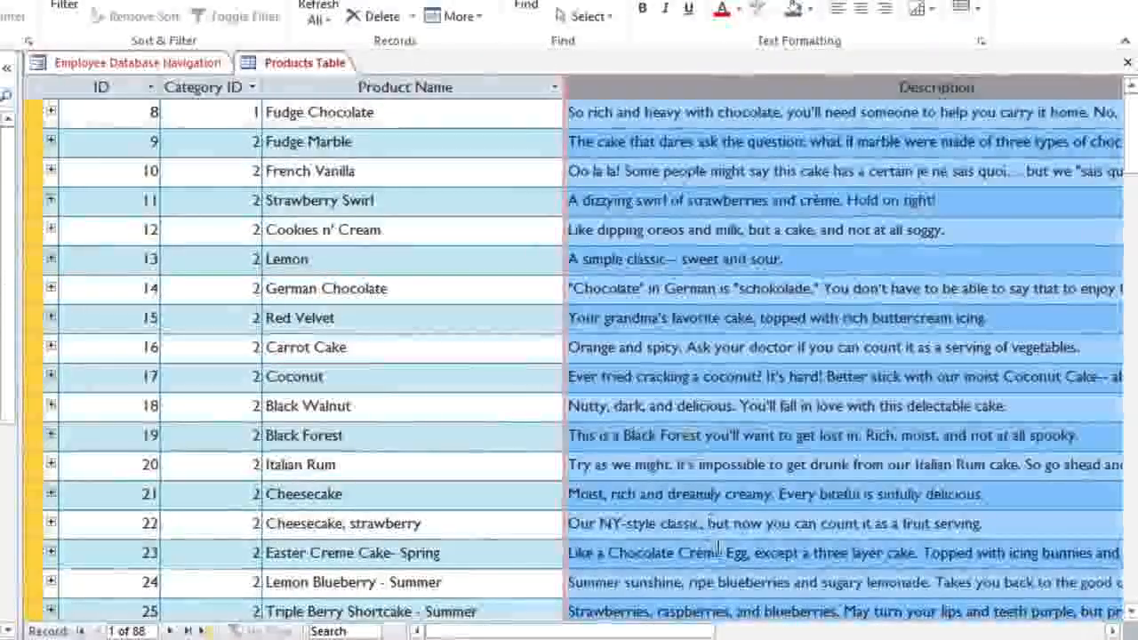
left_click(756, 632)
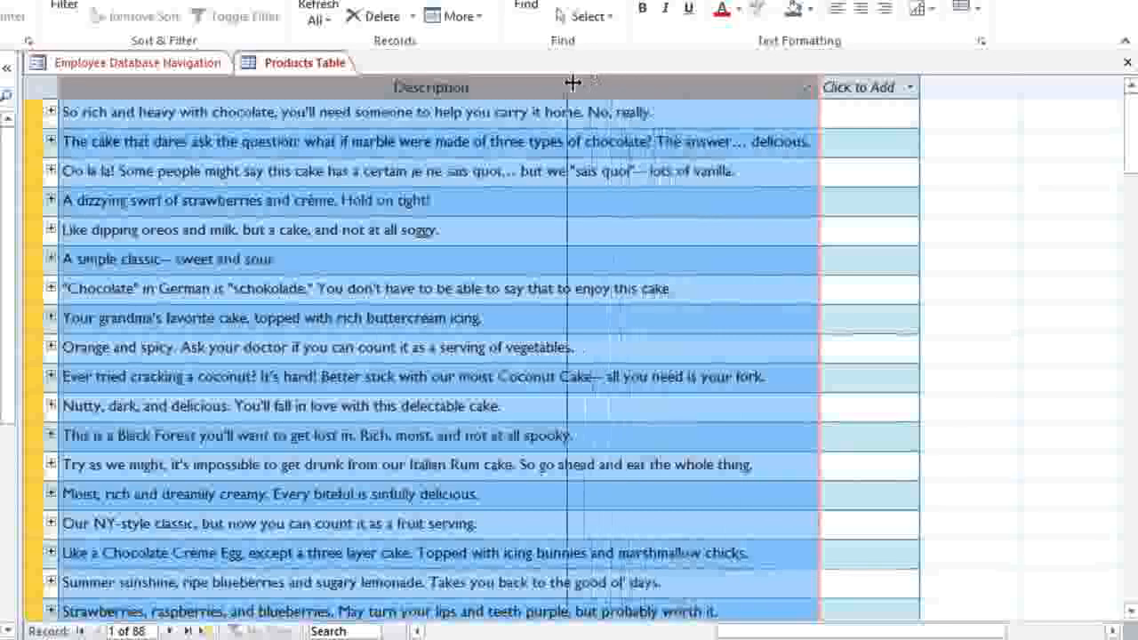
left_click_drag(492, 83, 493, 82)
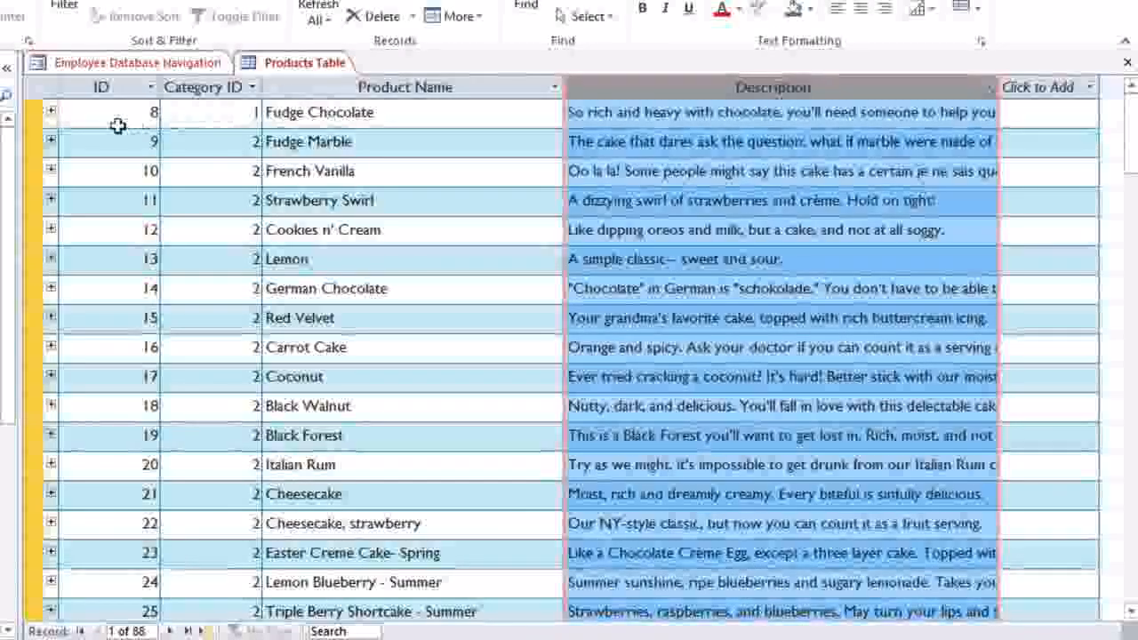
left_click_drag(30, 127, 30, 149)
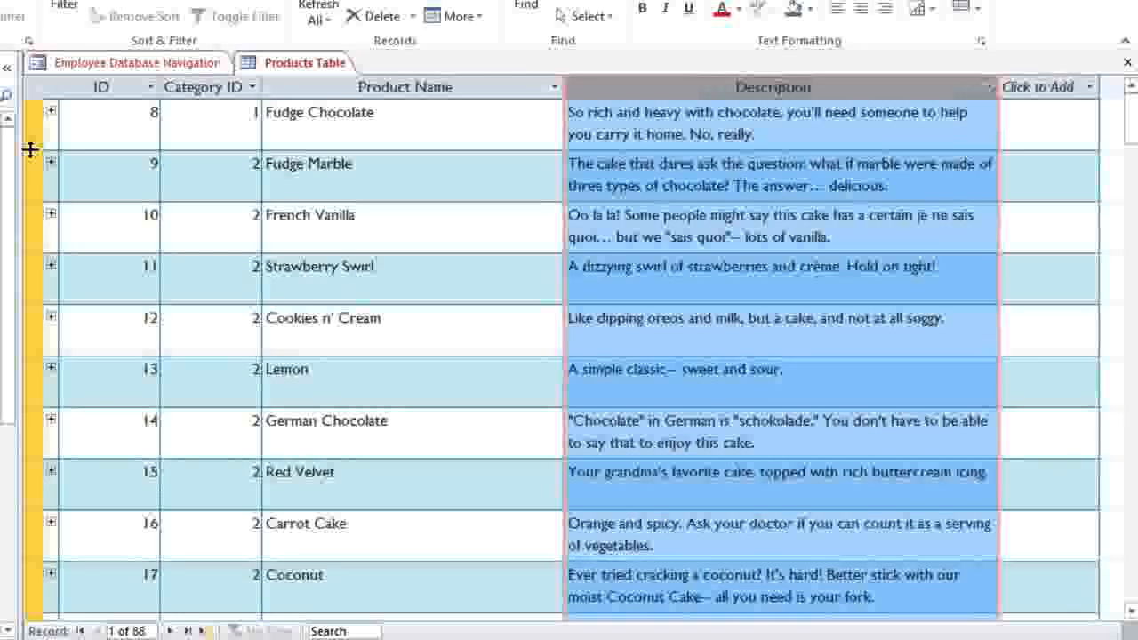
Step: Hide the Category ID column, then verify in Unhide Fields that it stays hidden
right_click(214, 89)
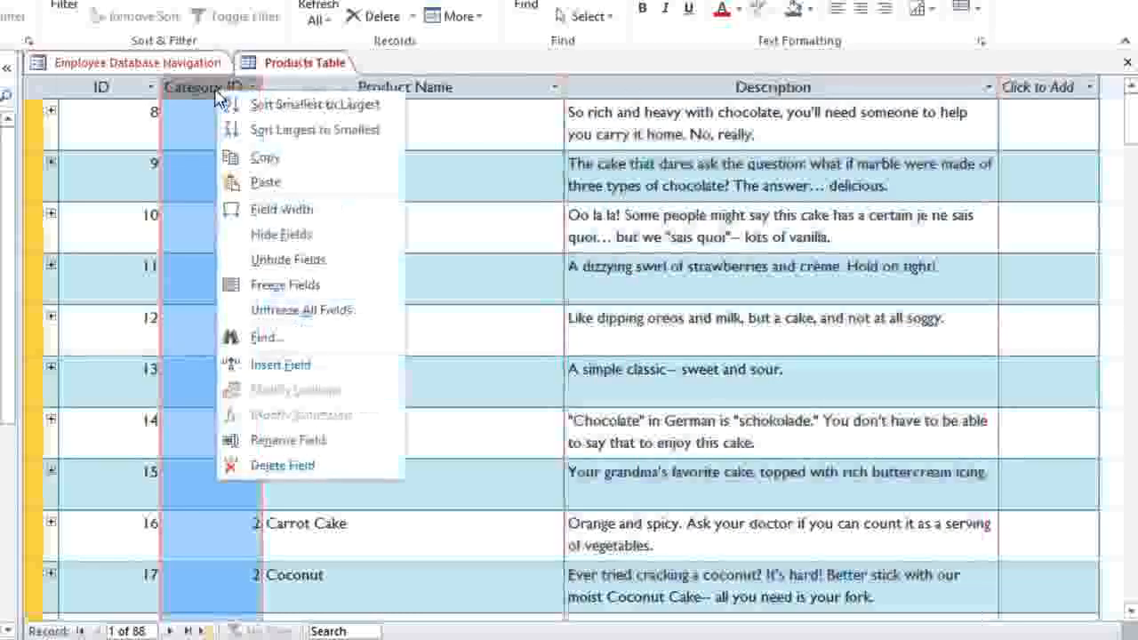
left_click(234, 229)
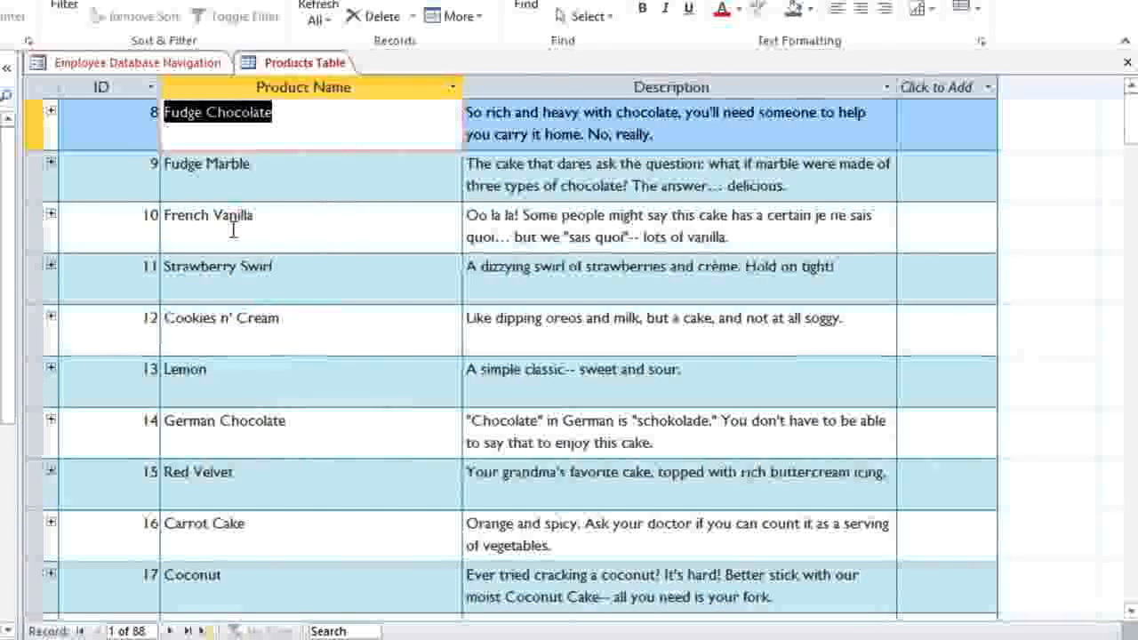
right_click(352, 87)
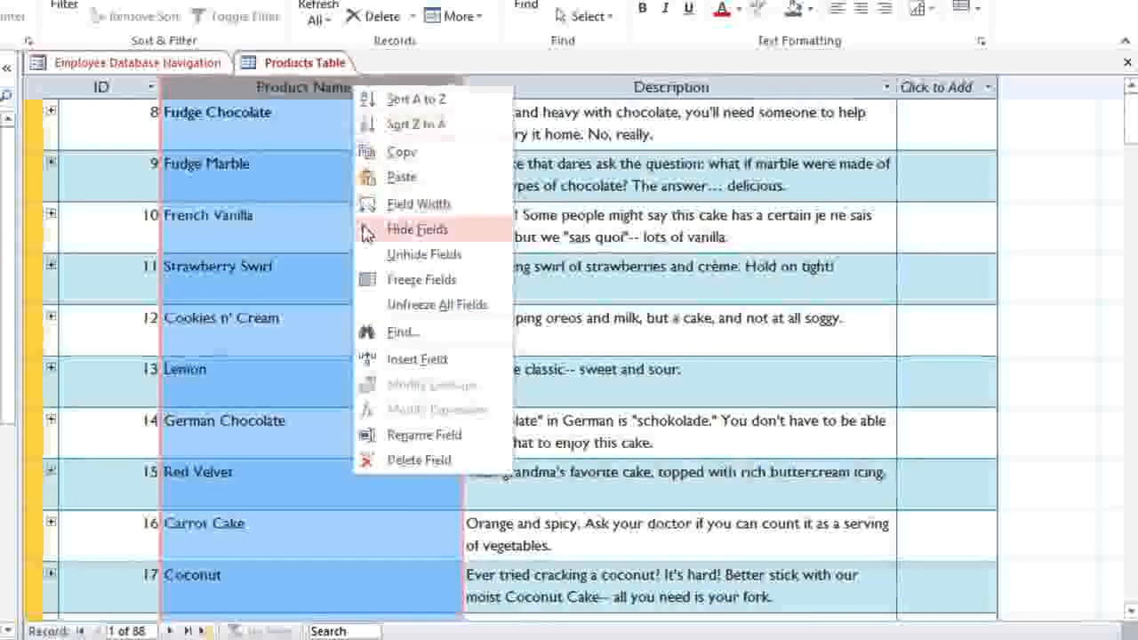
left_click(418, 254)
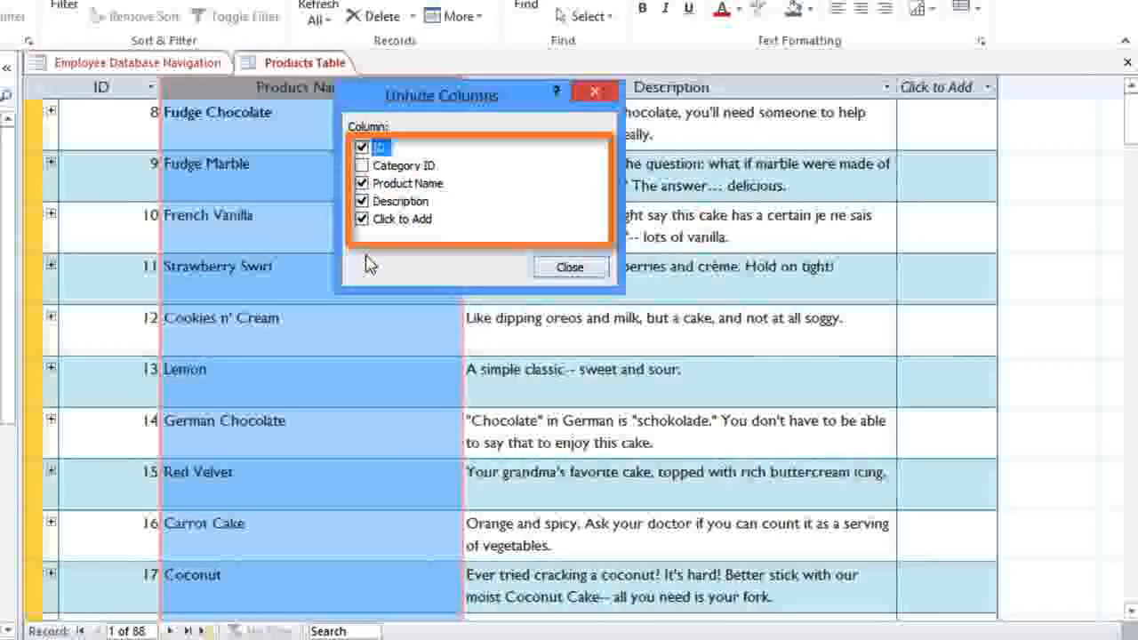
left_click(551, 268)
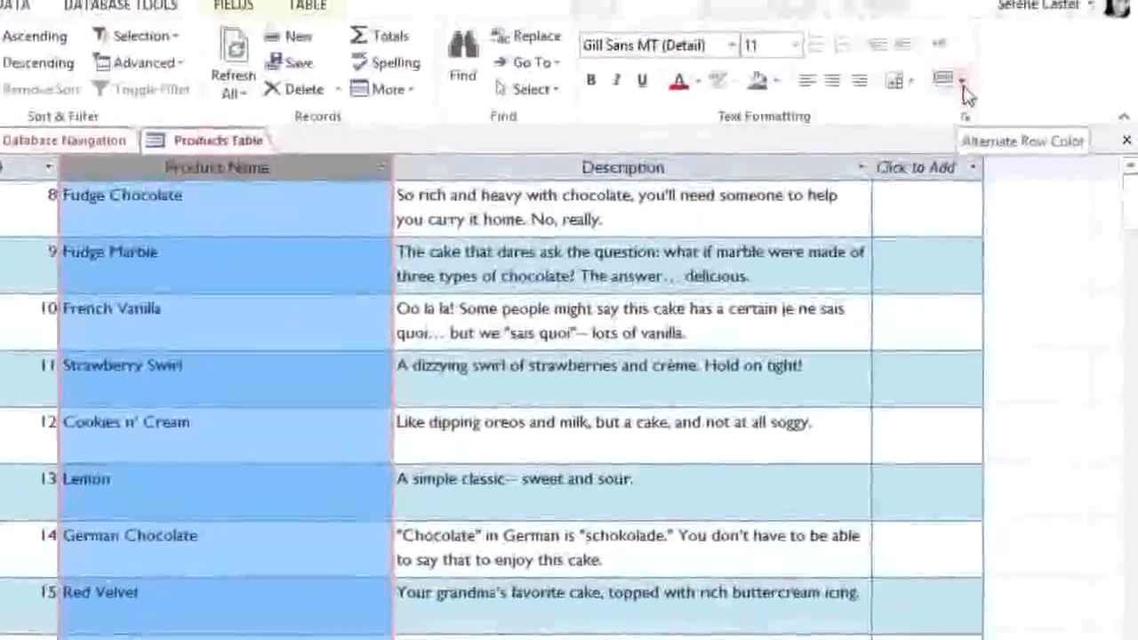
Step: Set the alternate row color to Indigo Lighter 80% and gridlines to Horizontal only
left_click(968, 55)
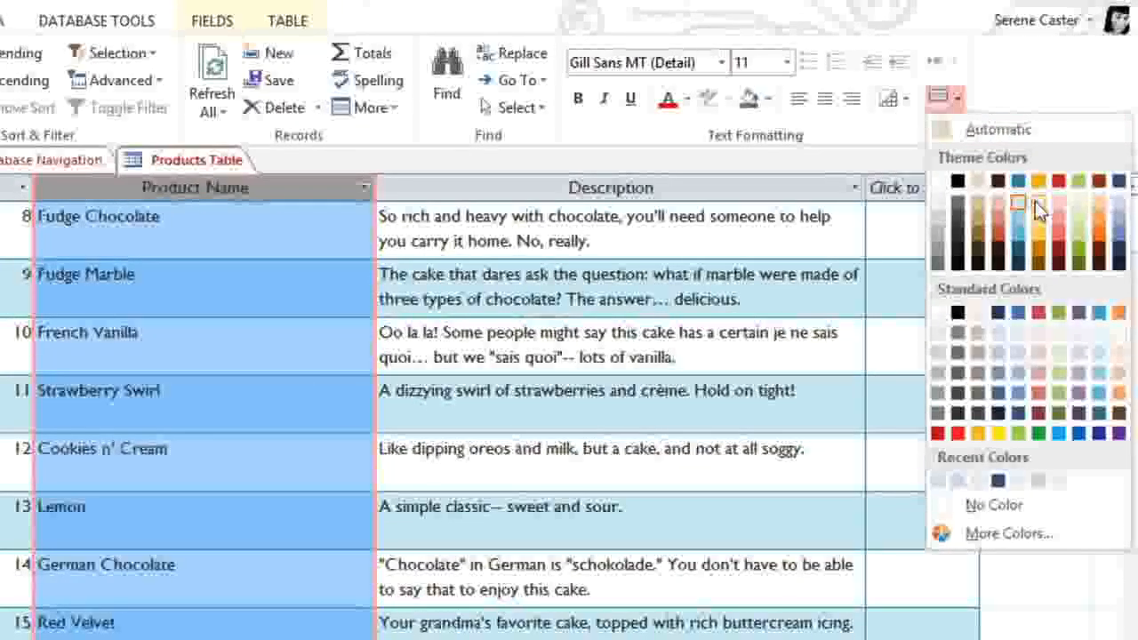
left_click(1118, 206)
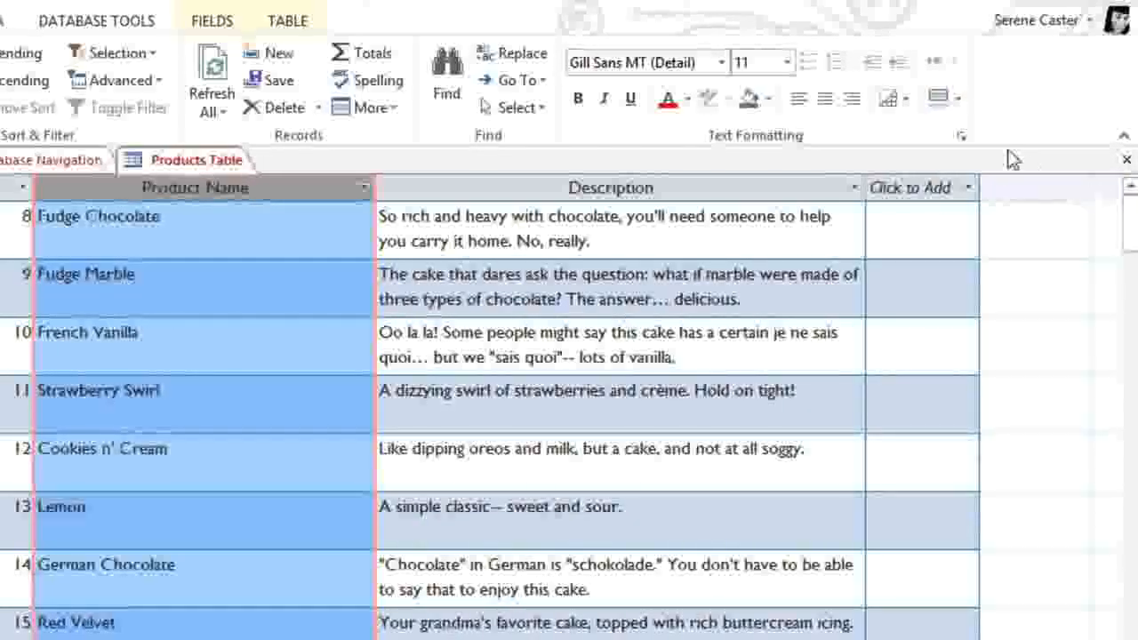
left_click(893, 104)
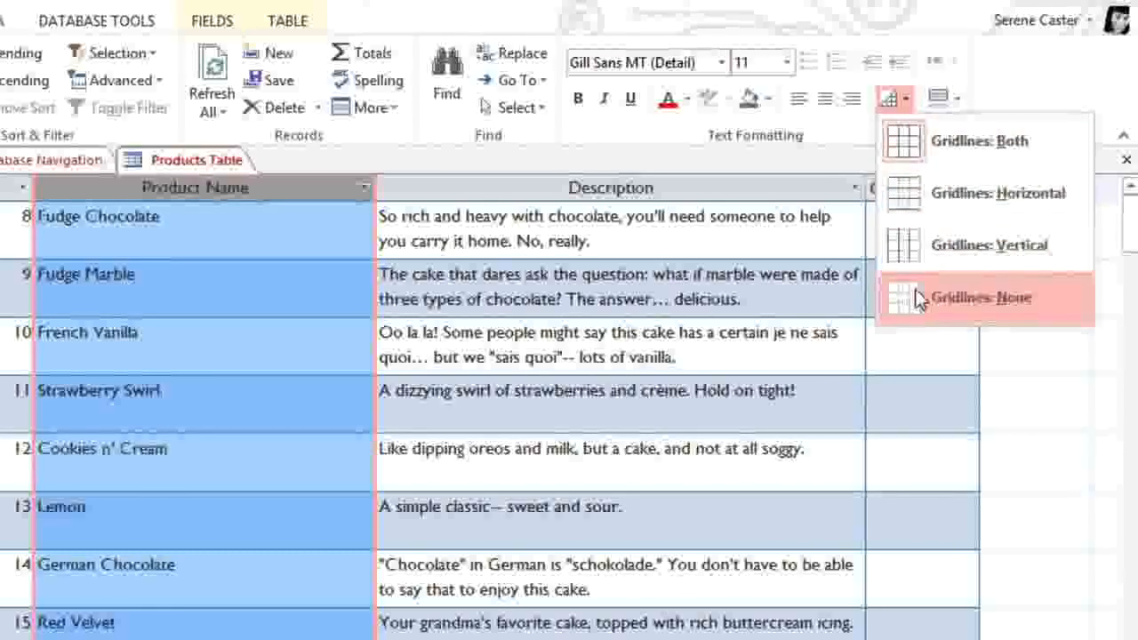
left_click(917, 193)
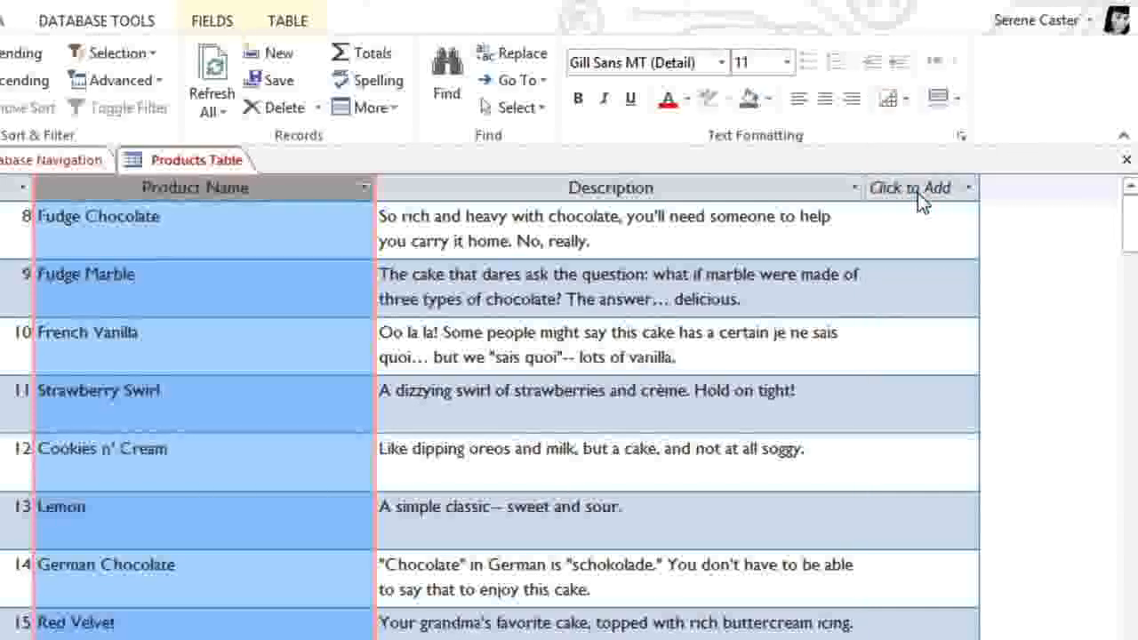
Step: In Datasheet Formatting, choose a pale background color and dark navy gridline color, then apply
left_click(963, 137)
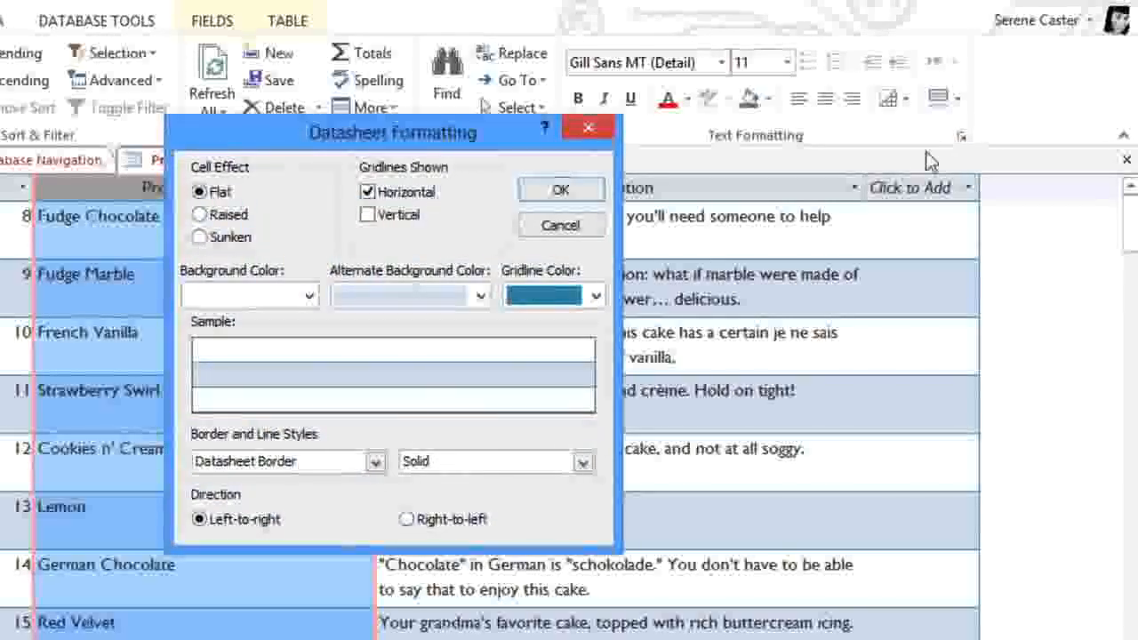
left_click(309, 296)
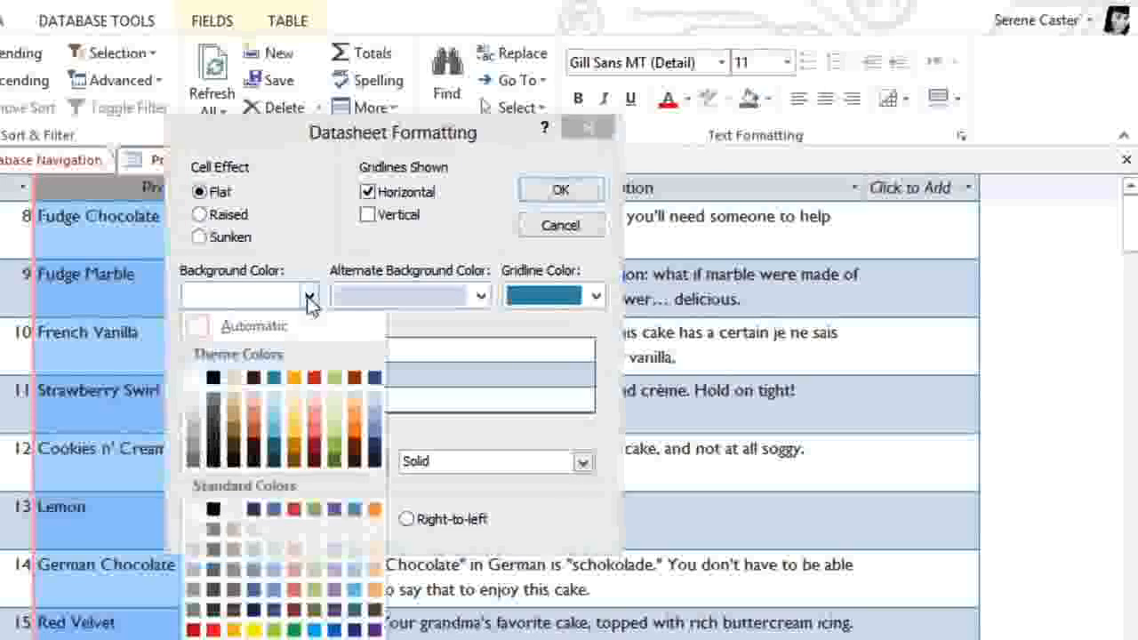
left_click(269, 527)
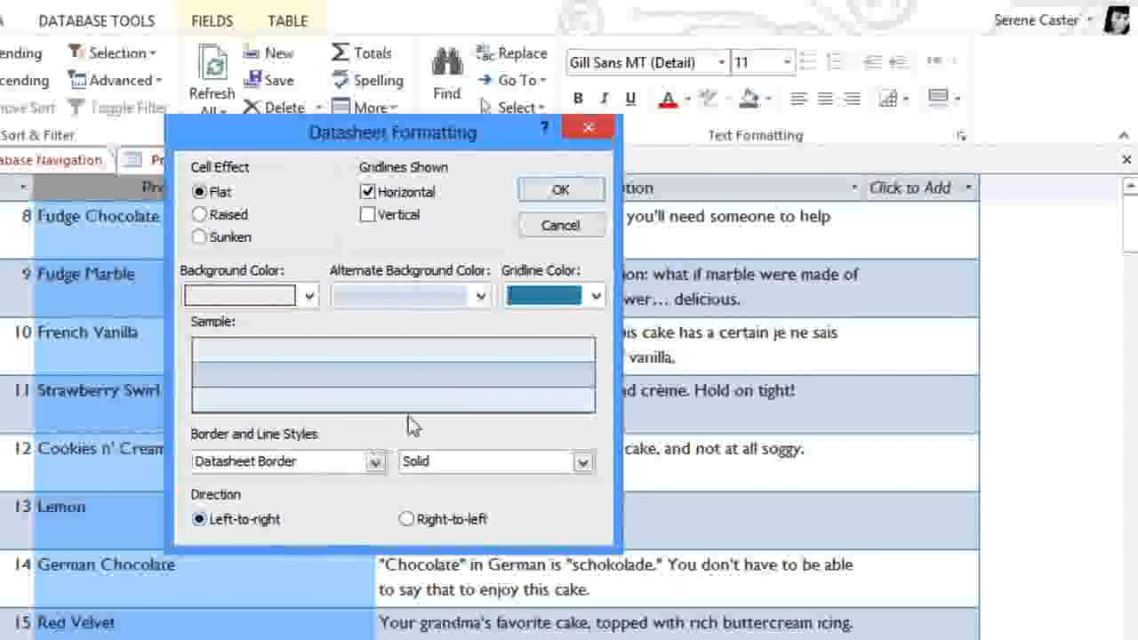
left_click(552, 297)
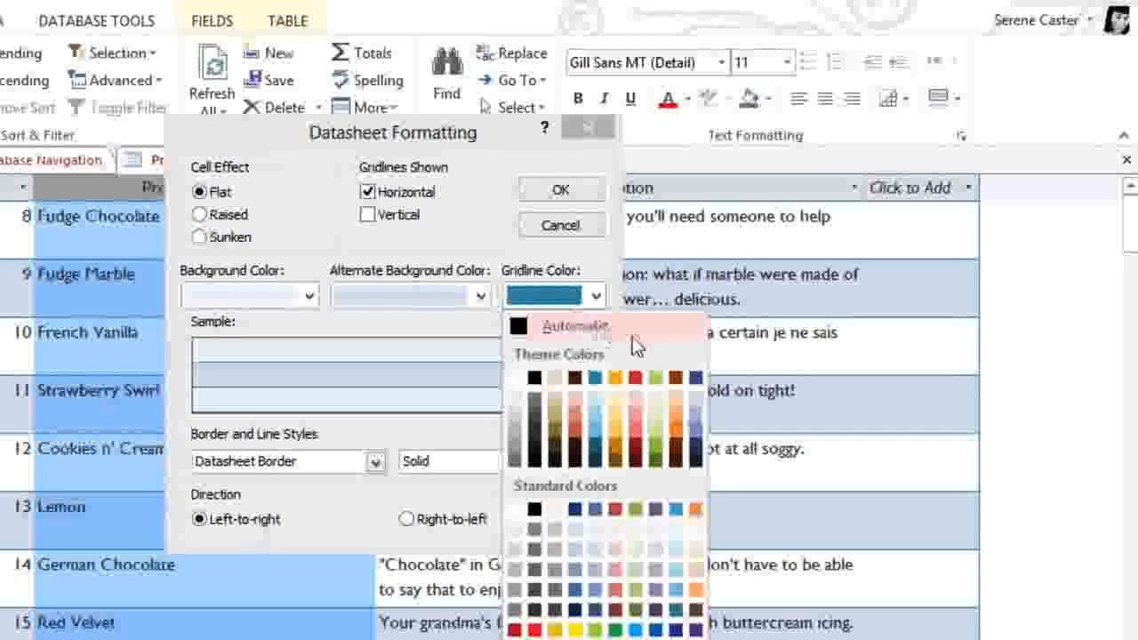
left_click(692, 378)
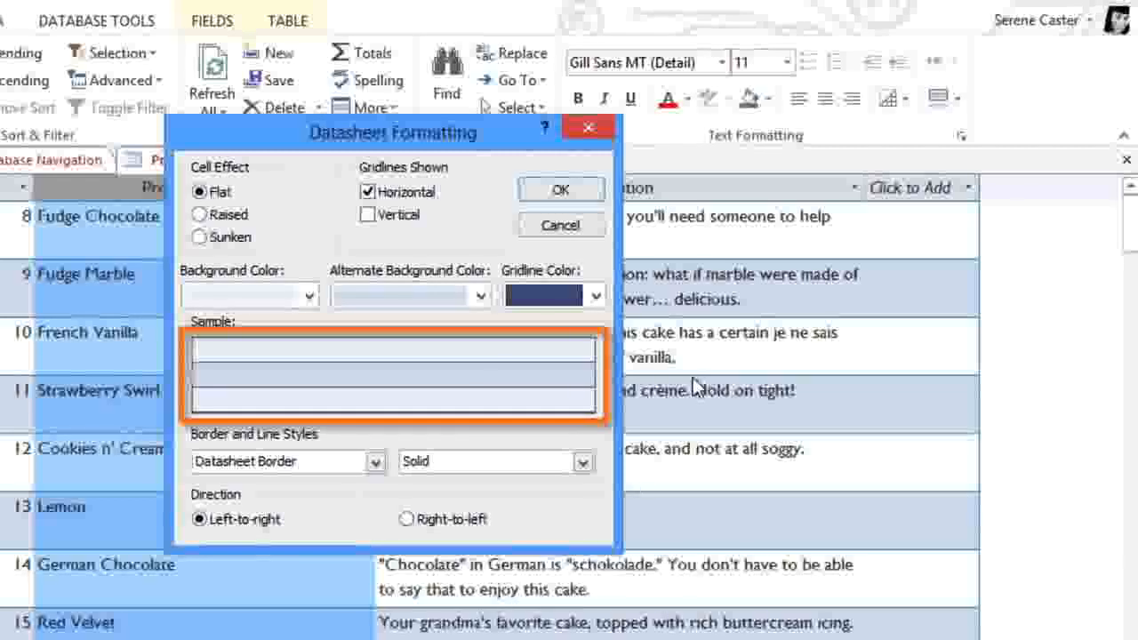
left_click(602, 192)
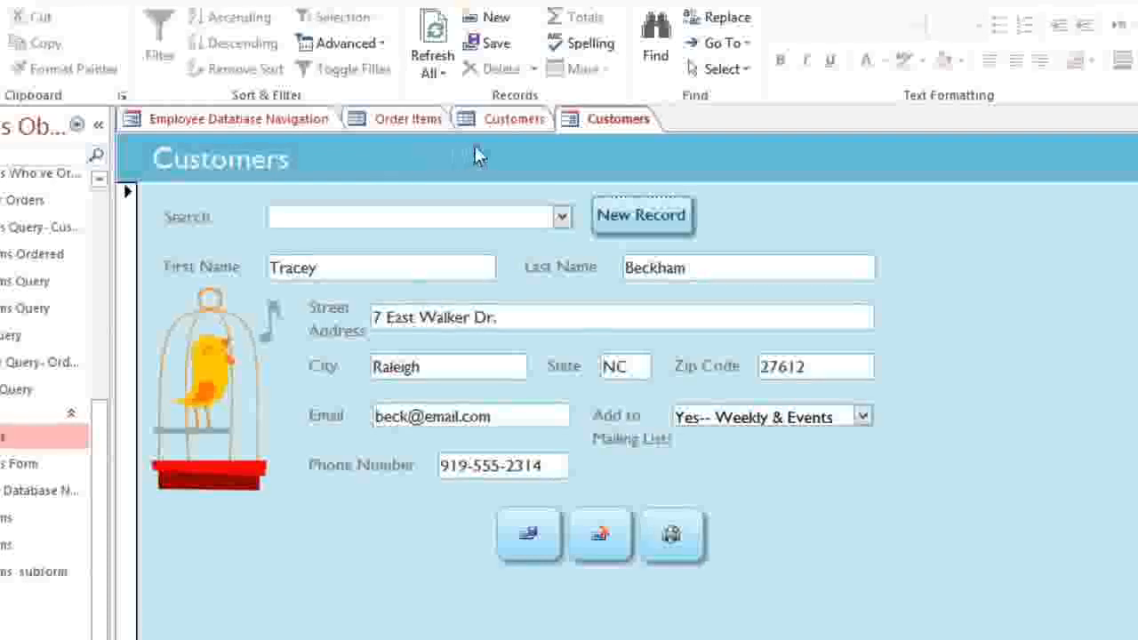
Step: Glance at the Customers table datasheet, then return to the Customers form
left_click(517, 125)
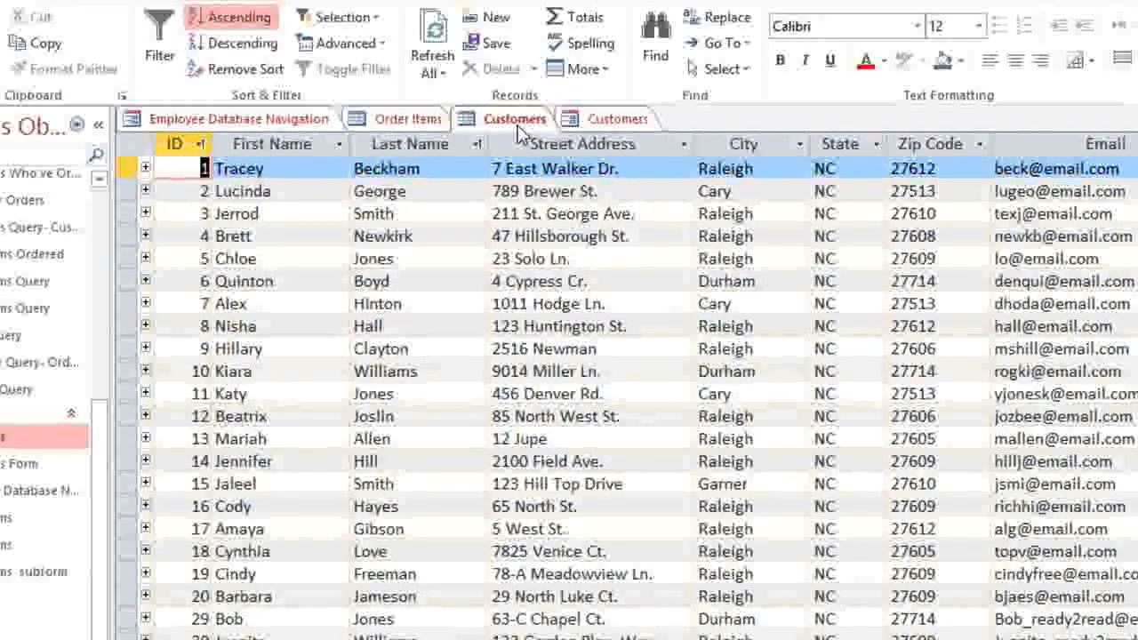
left_click(595, 125)
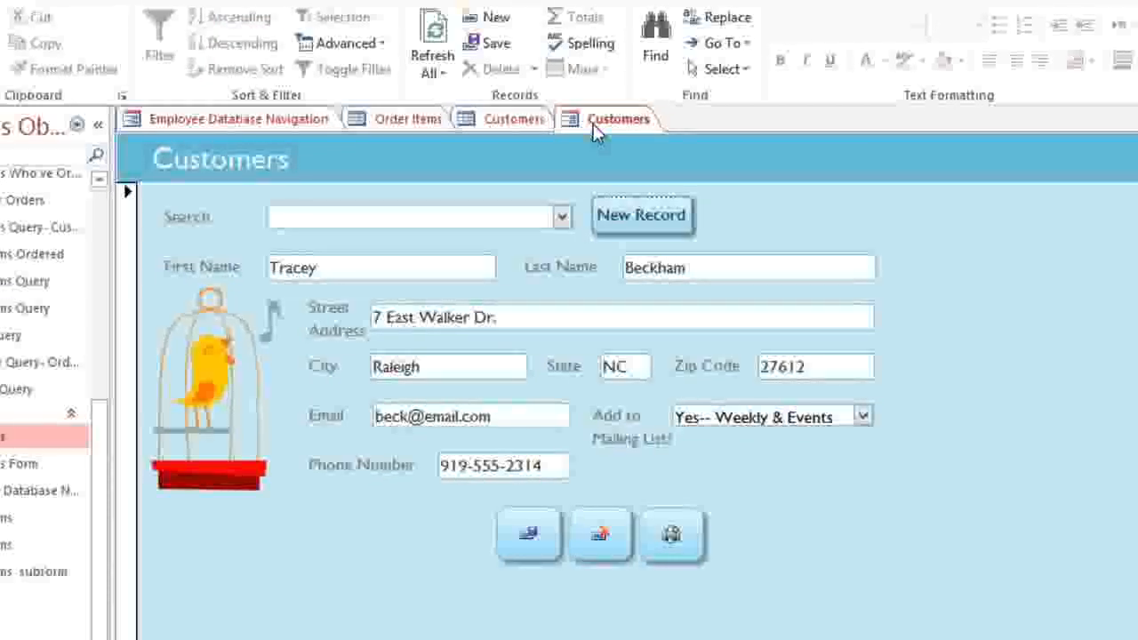
Step: Search the form's customer list by the customer's surname and load their record
left_click(562, 218)
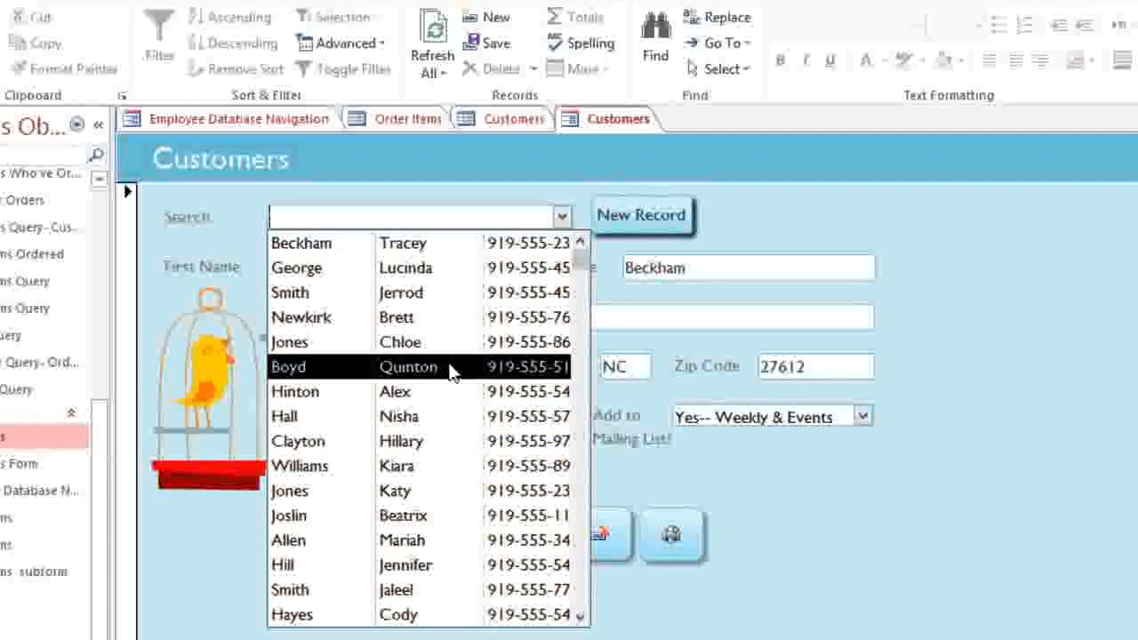
type("gree")
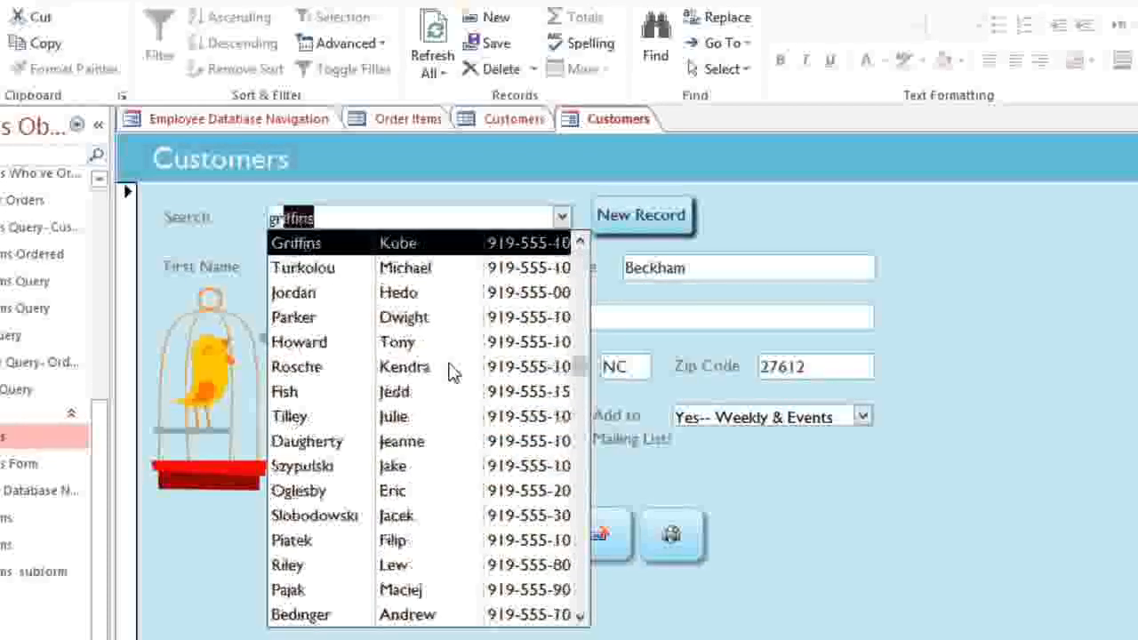
type("n")
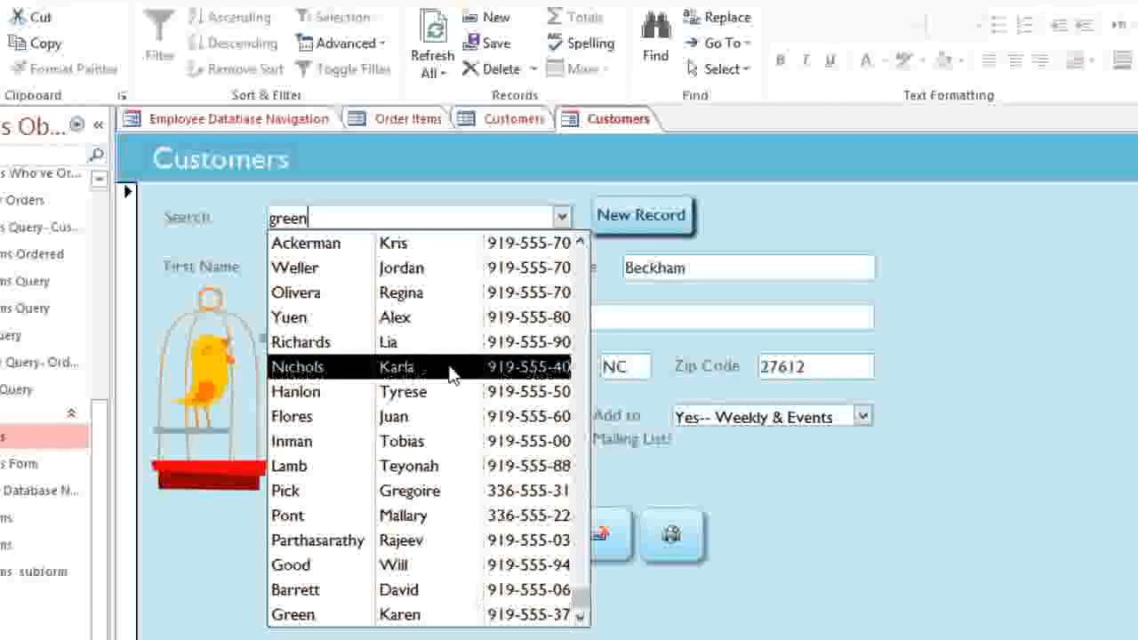
left_click(449, 614)
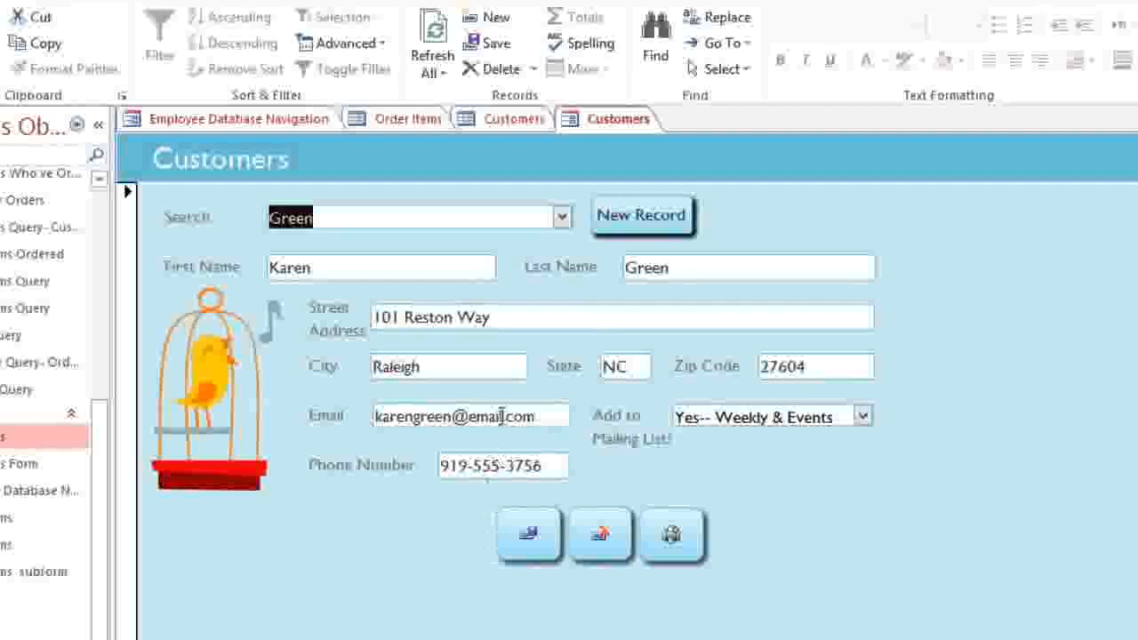
Step: Replace the customer's street address with the new address
left_click(527, 318)
left_click_drag(527, 317, 340, 326)
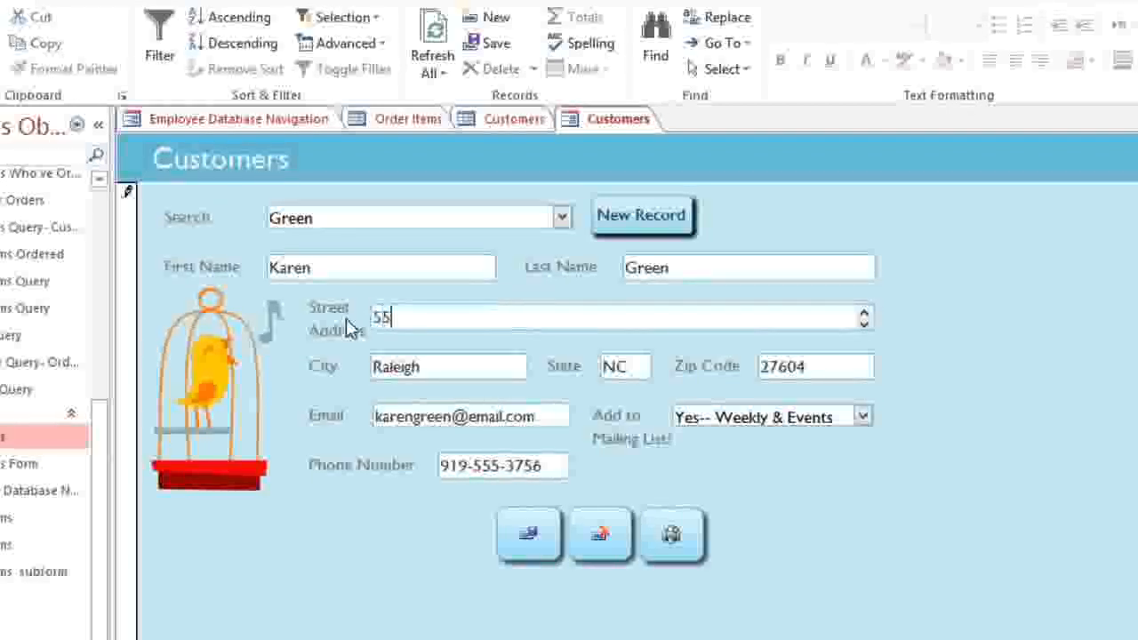
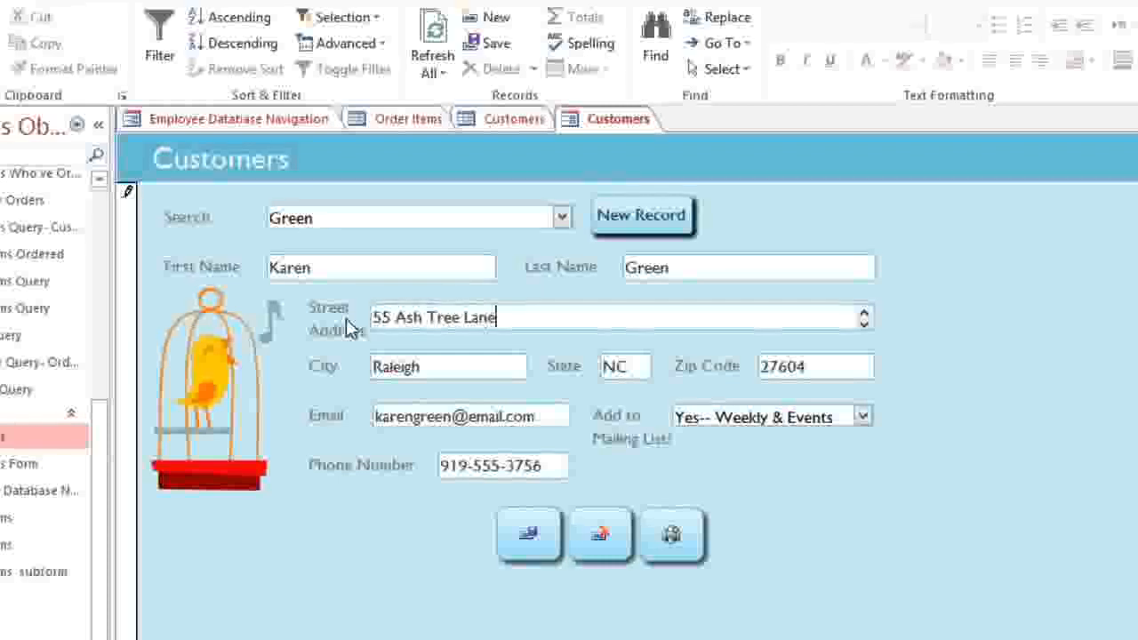
key("Tab")
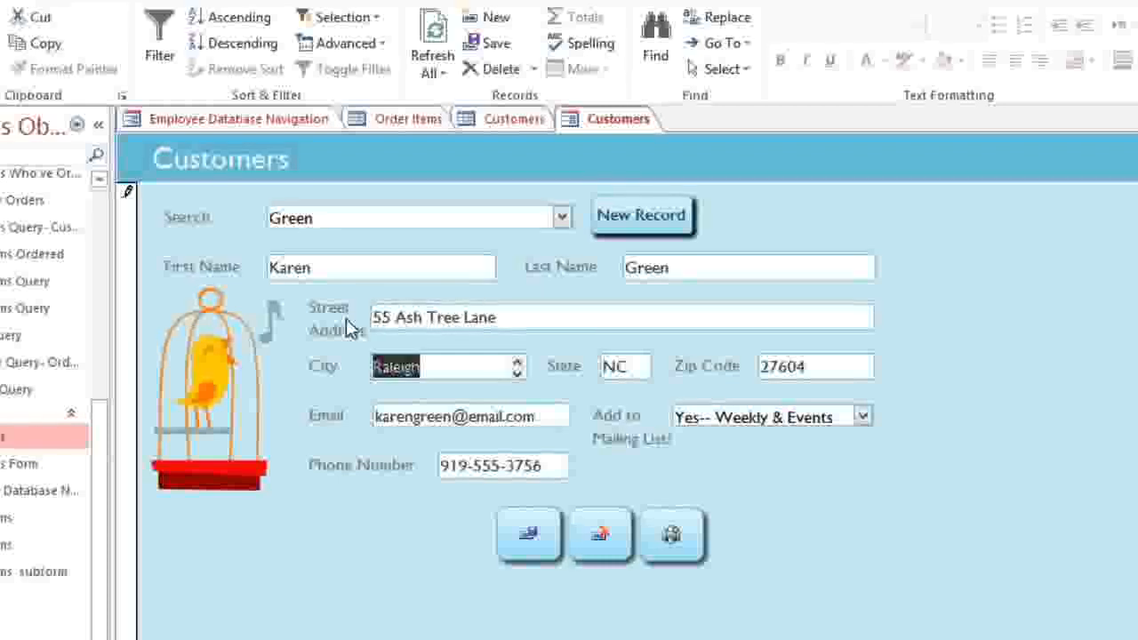
Step: Try entering North Carolina as the State, dismiss the validation warning, and re-enter NC
key("Tab")
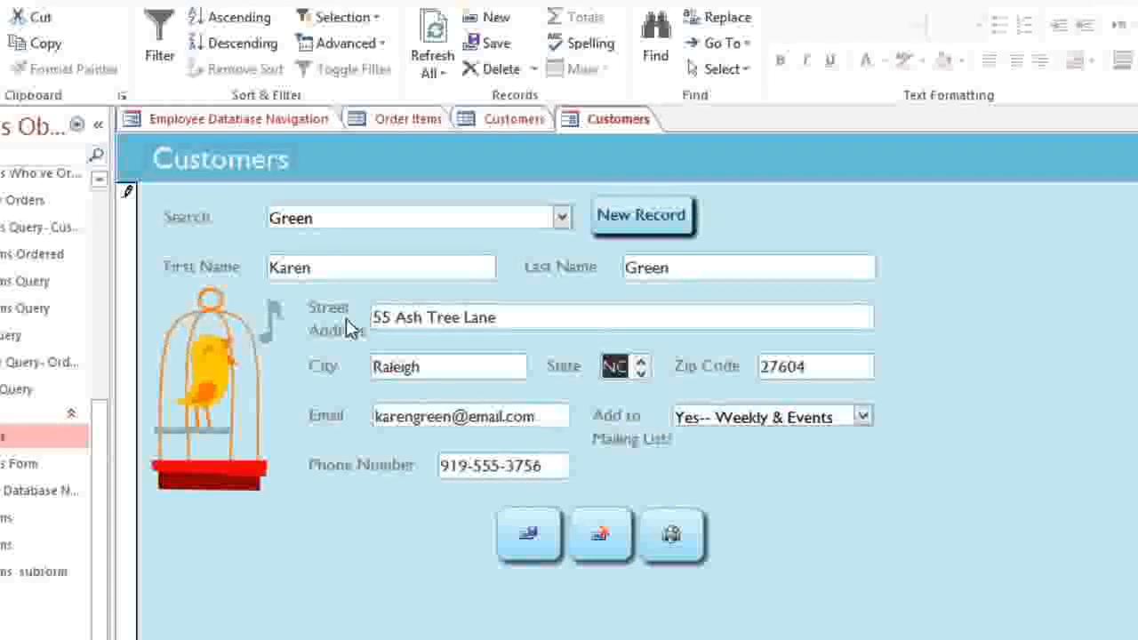
type("North Ca")
type("rol")
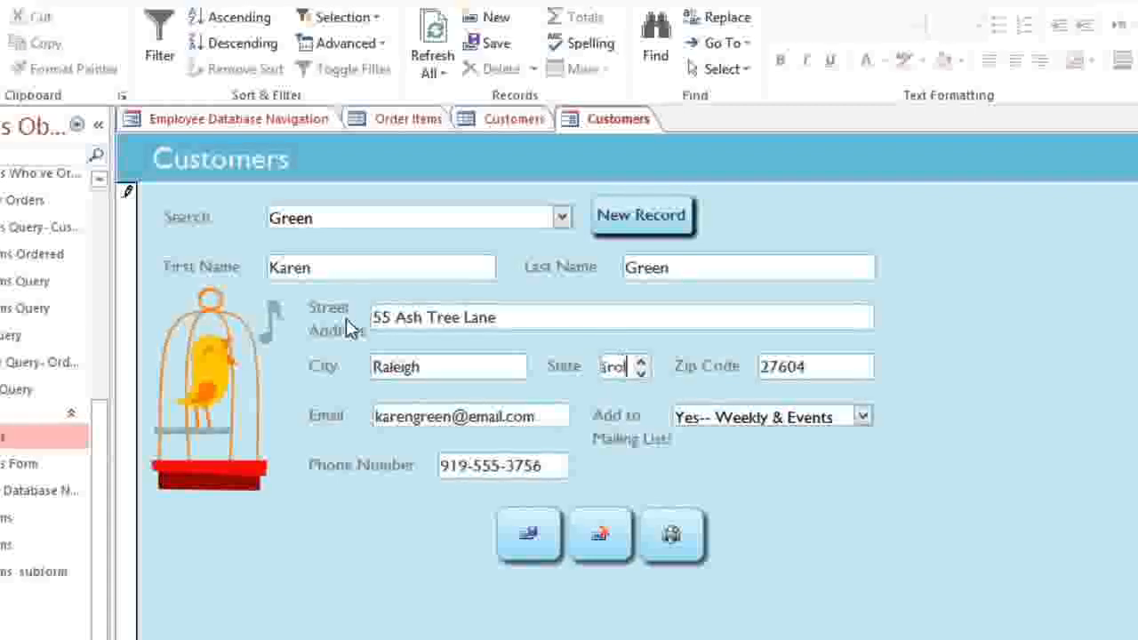
type("ina")
key("Return")
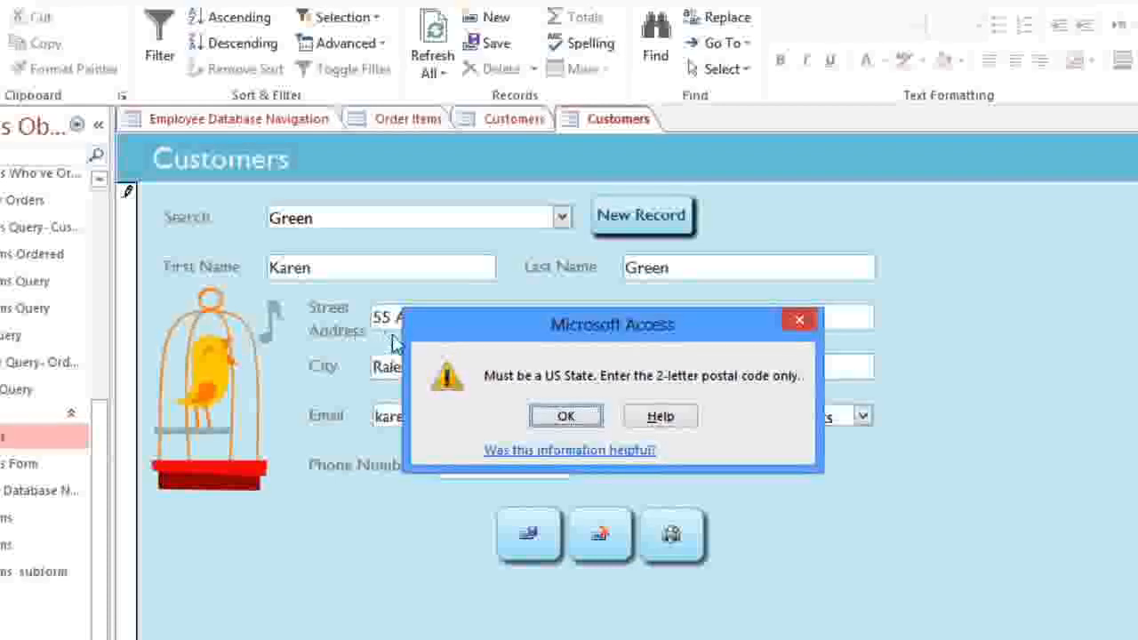
left_click(546, 415)
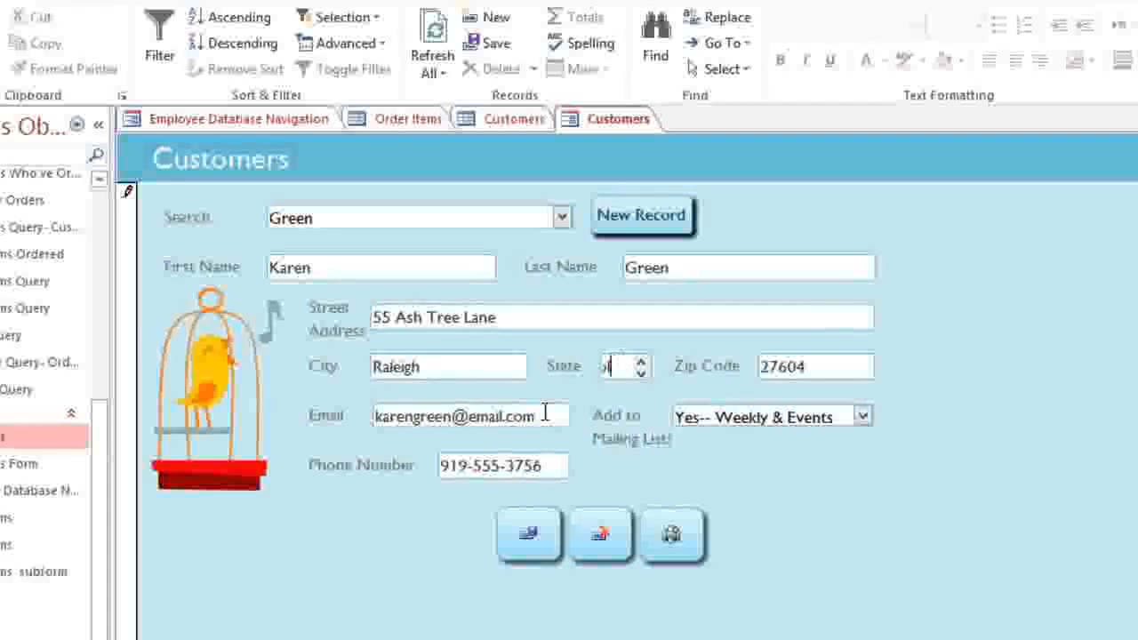
type("NC")
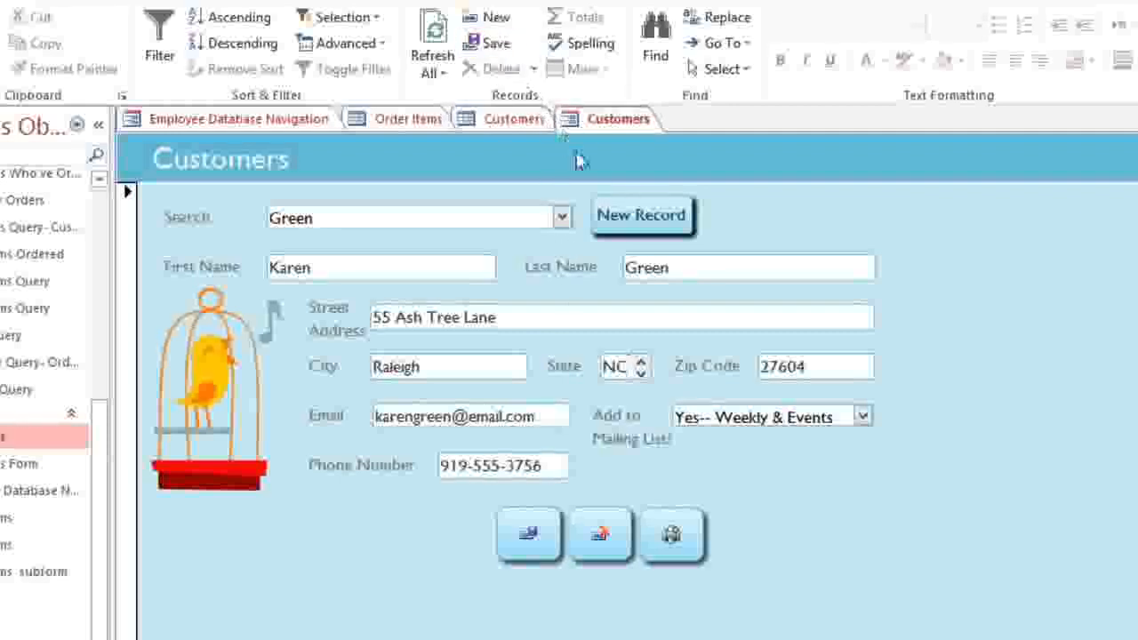
Step: Add a new blank customer record, number 202 of 202, on the Customers form
left_click(620, 221)
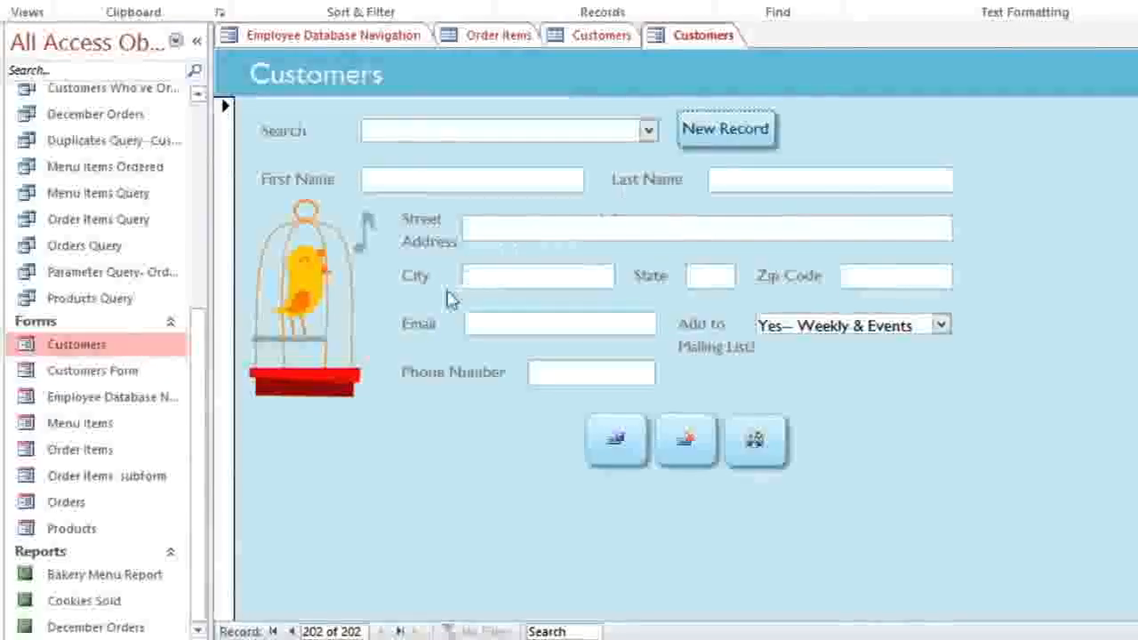
Step: Open the Orders form, start new order 67, and choose its customer
left_click(38, 503)
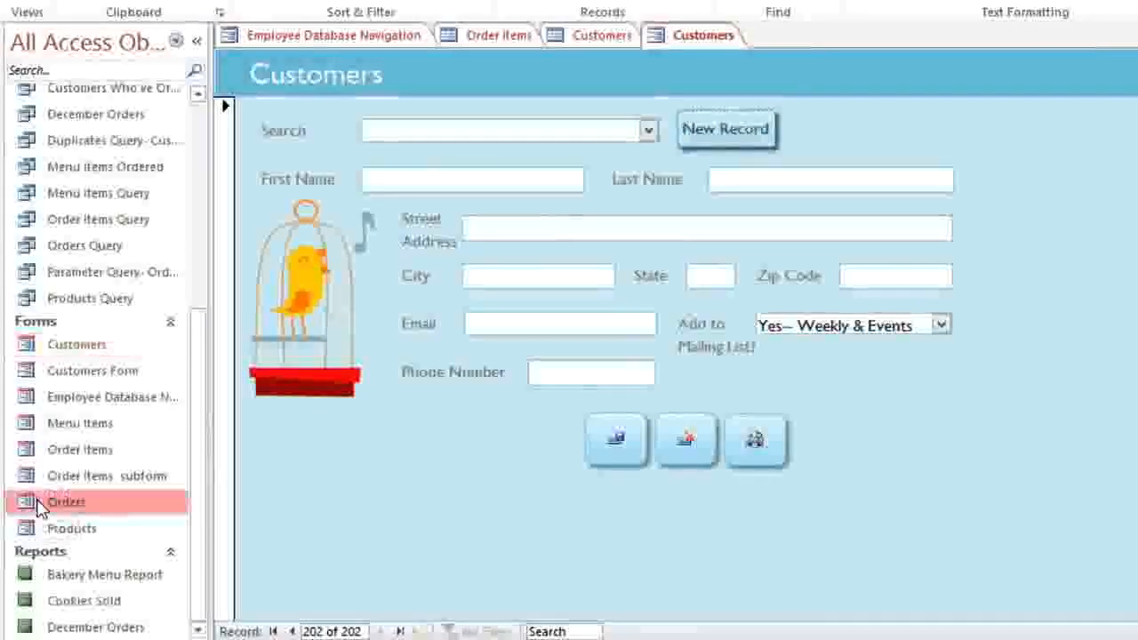
double_click(39, 503)
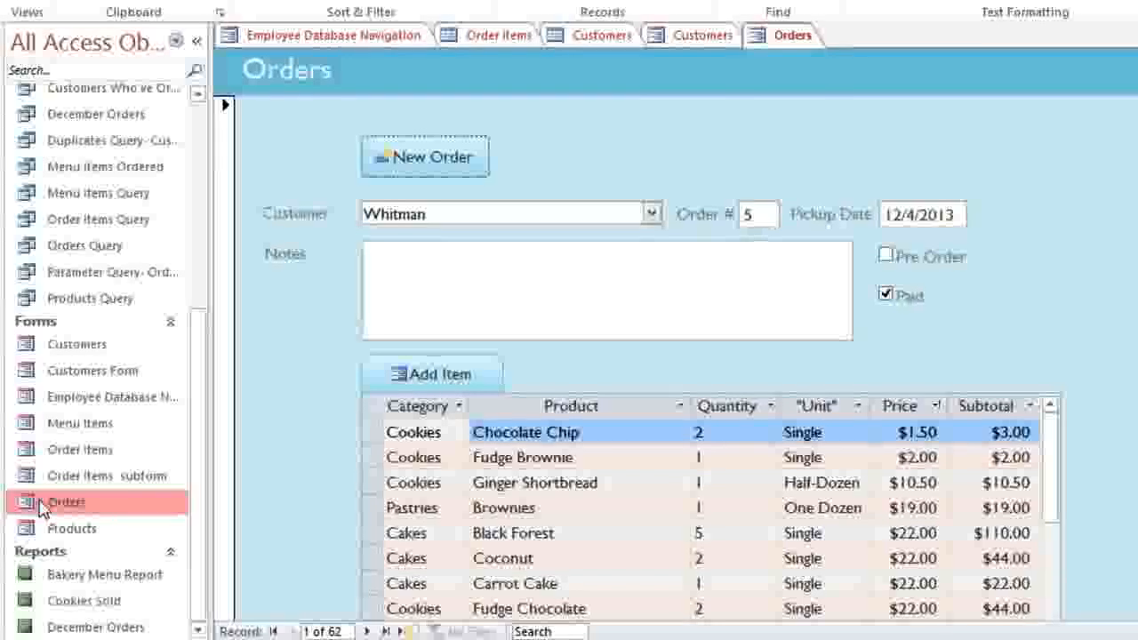
left_click(425, 160)
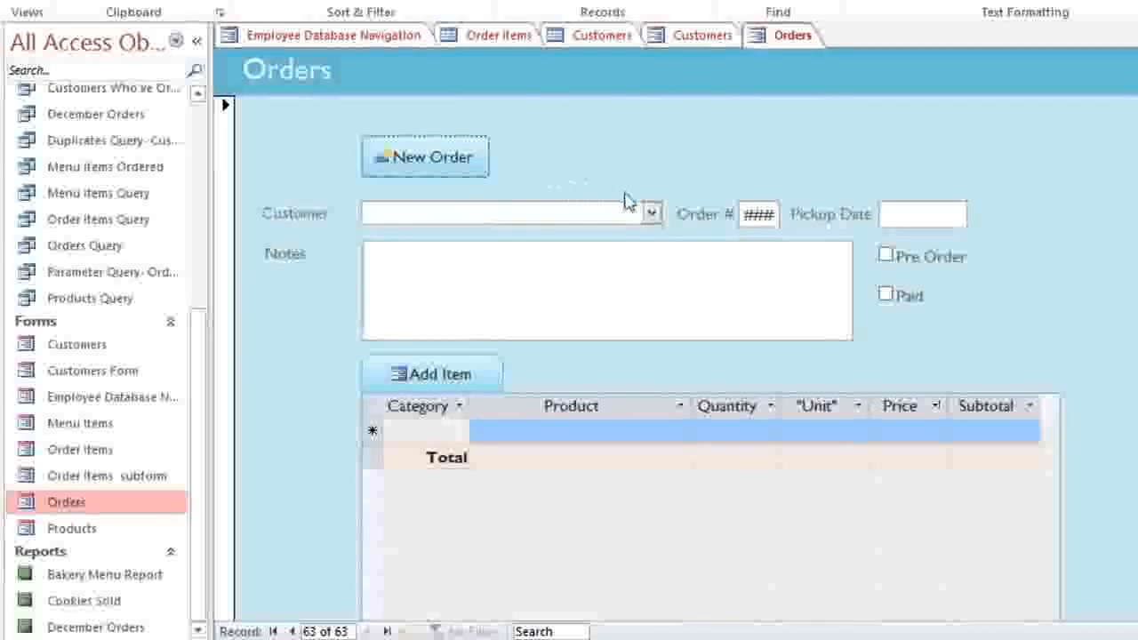
left_click(654, 214)
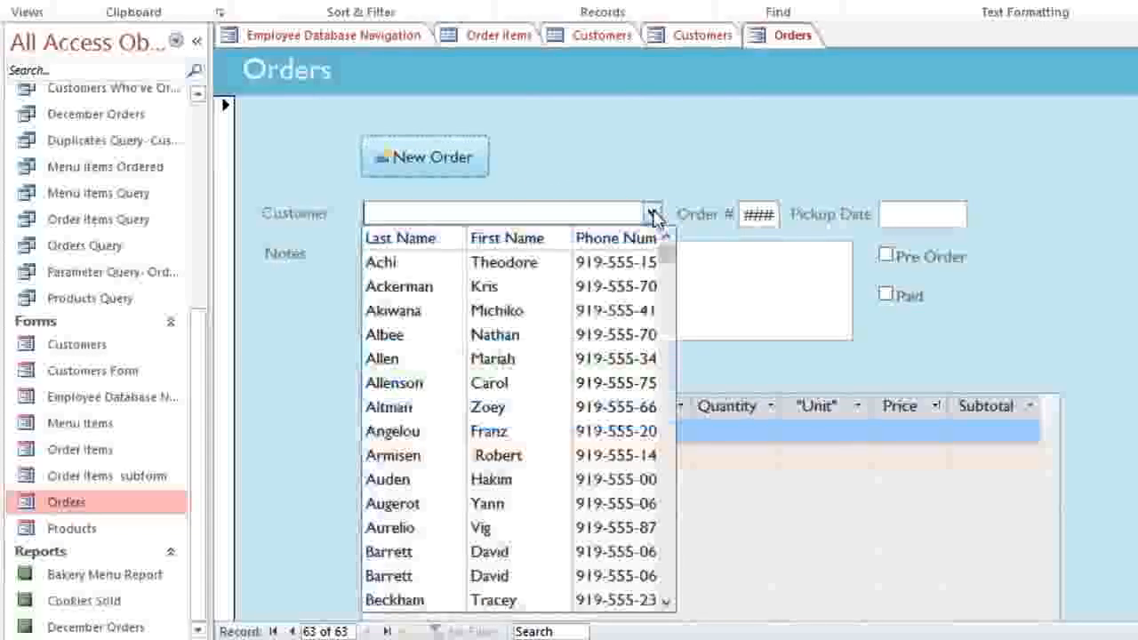
left_click(569, 359)
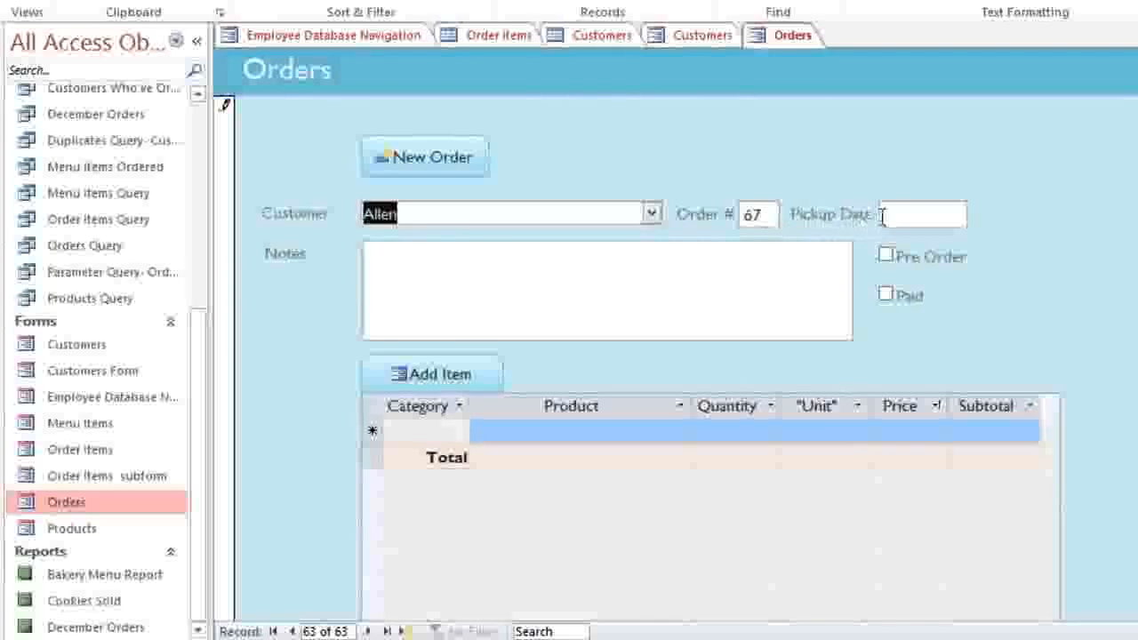
Step: Set the pickup date to 2/1/2014, save the order, and bring up Add Order Item
left_click(917, 214)
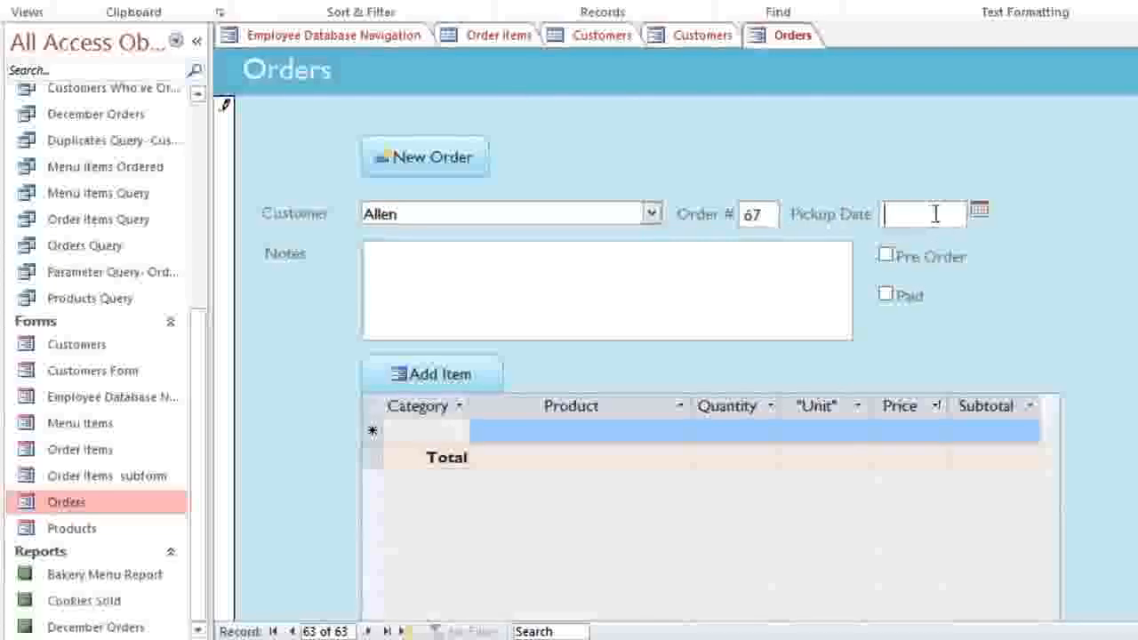
left_click(978, 214)
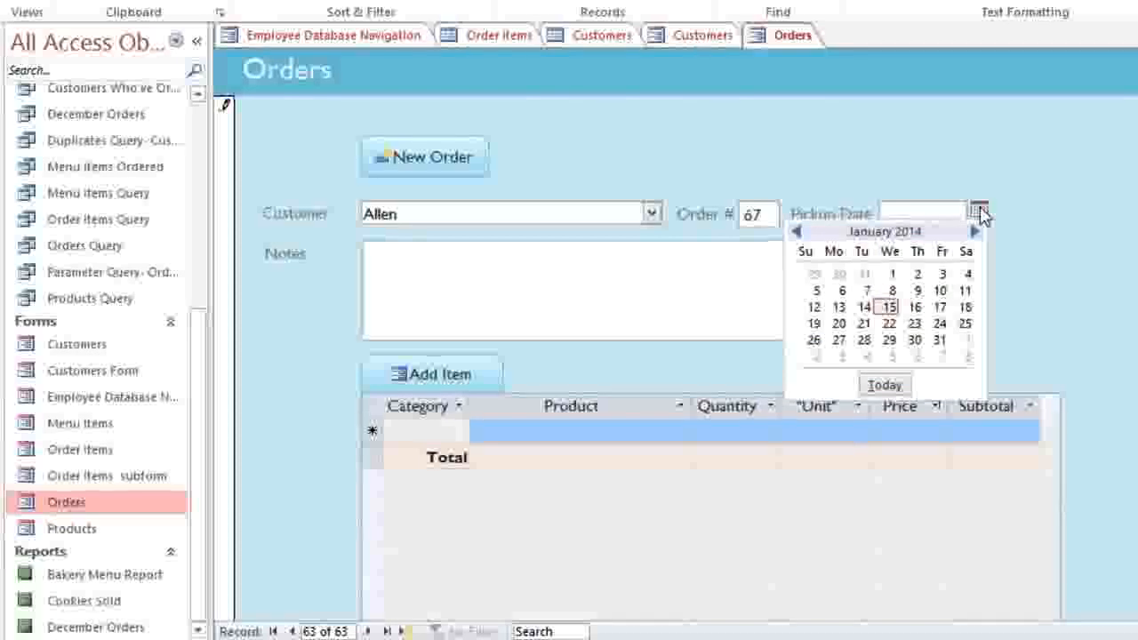
left_click(975, 231)
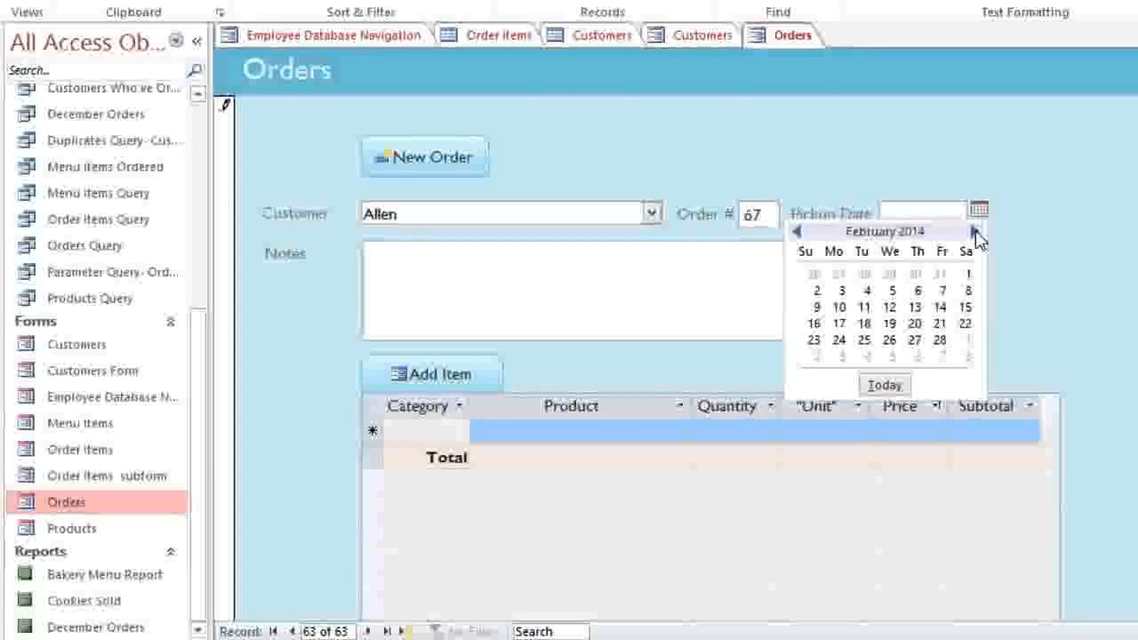
left_click(966, 274)
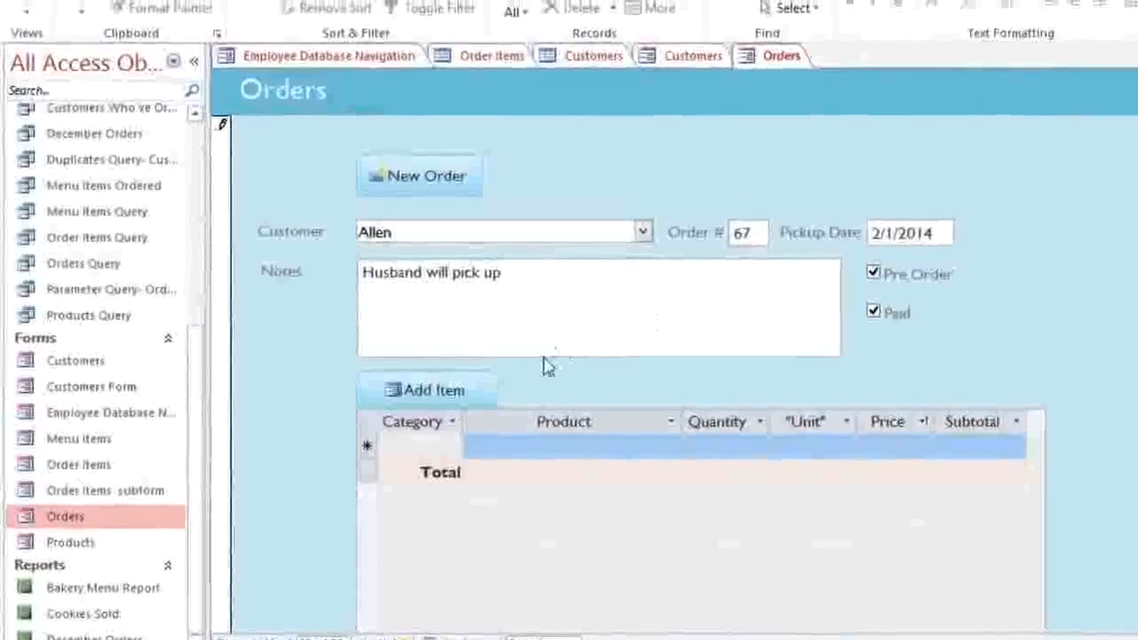
left_click(446, 387)
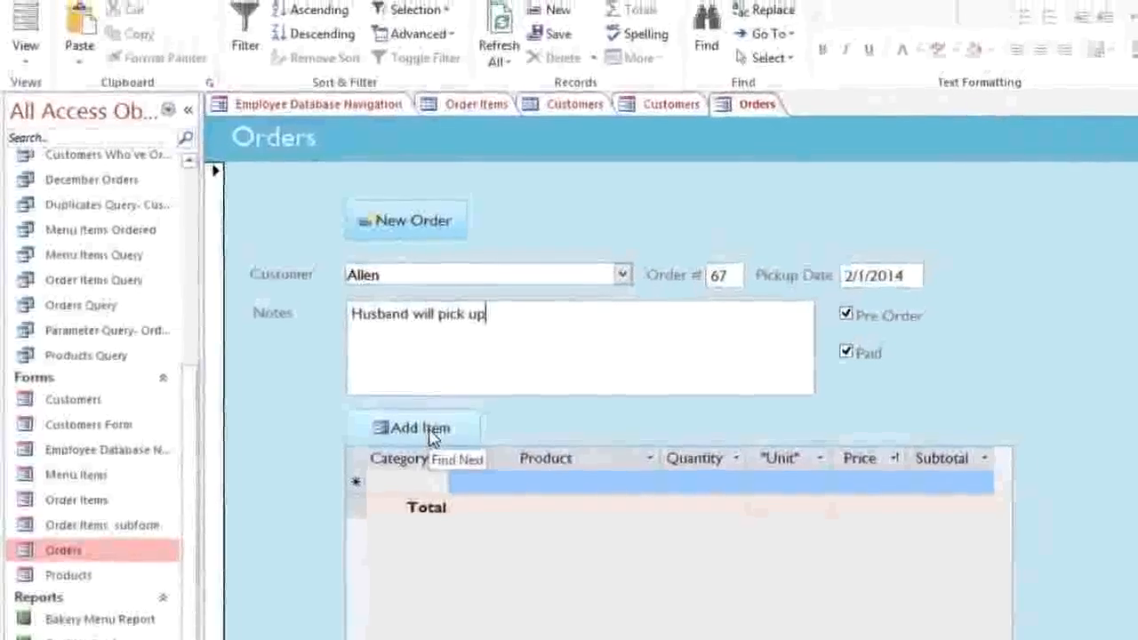
left_click(435, 425)
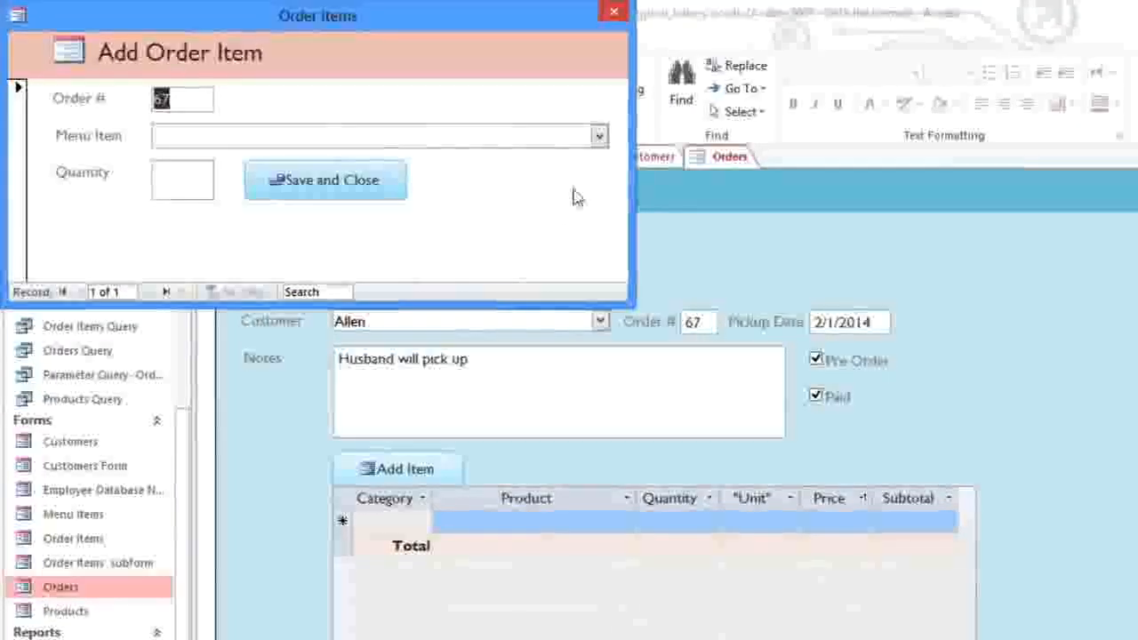
Step: Add 2 Carrot Cakes to the order and refresh to show the $44.00 line
left_click(599, 135)
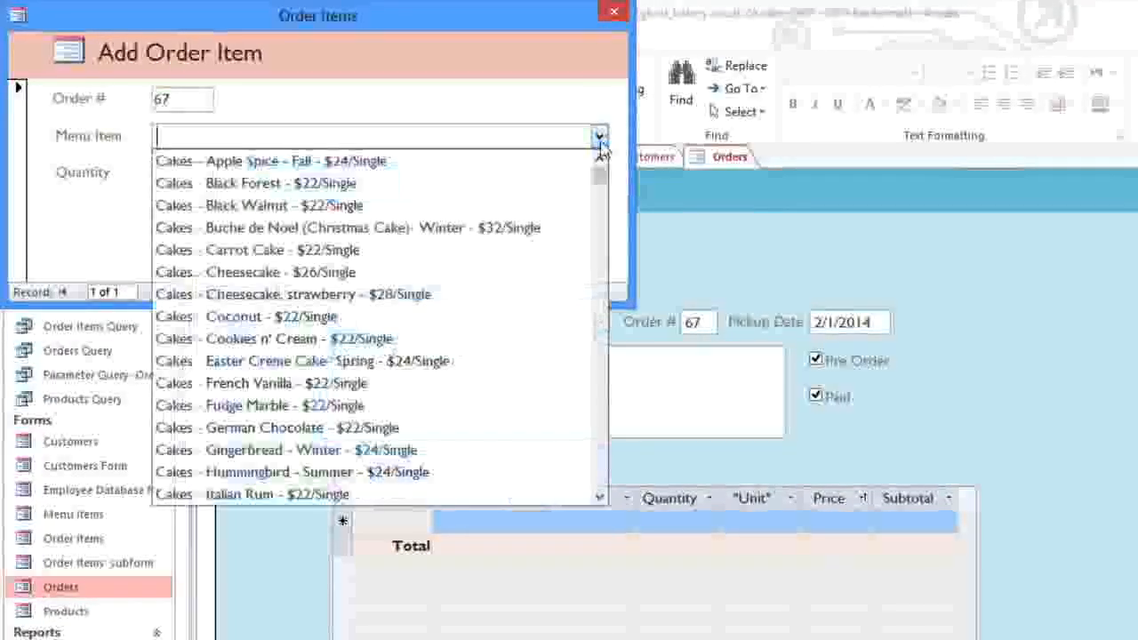
left_click(416, 250)
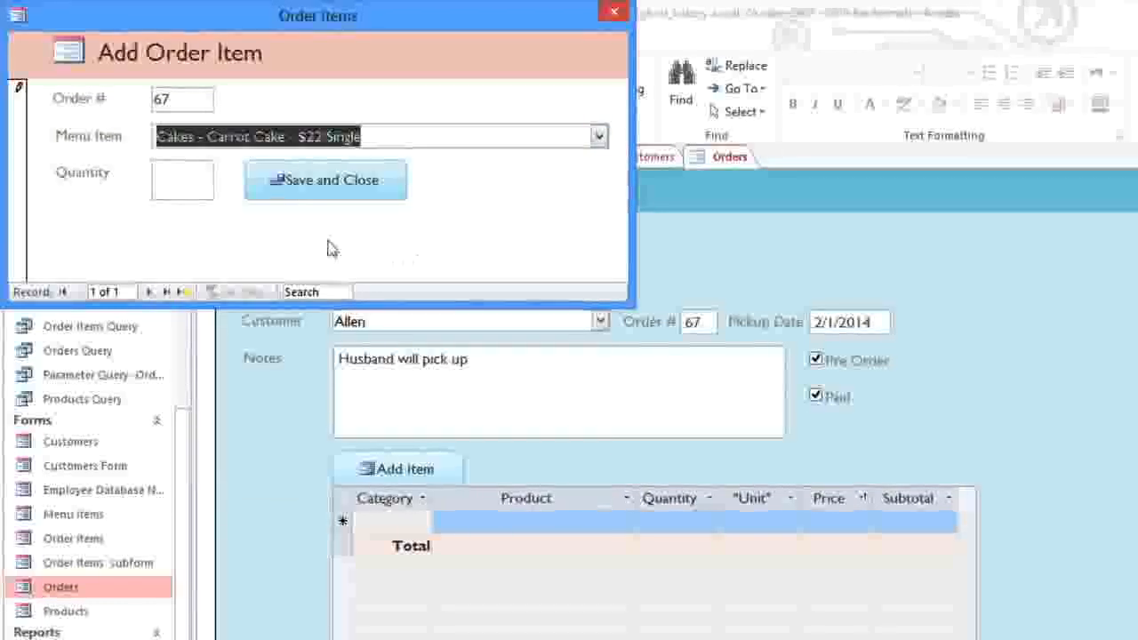
left_click(184, 190)
type("2")
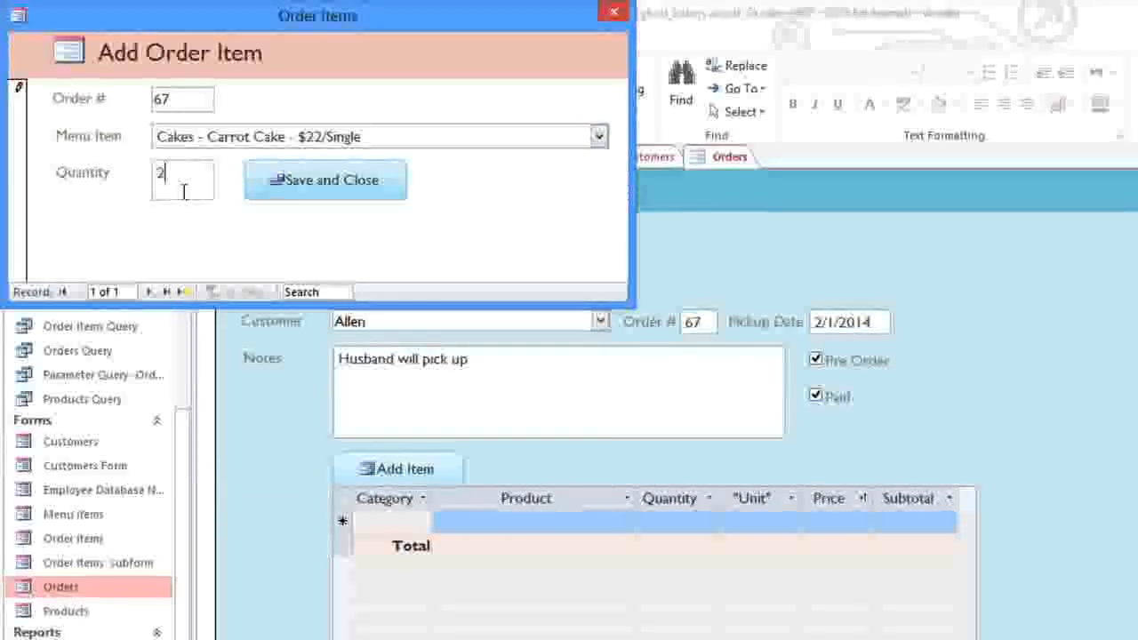
left_click(273, 197)
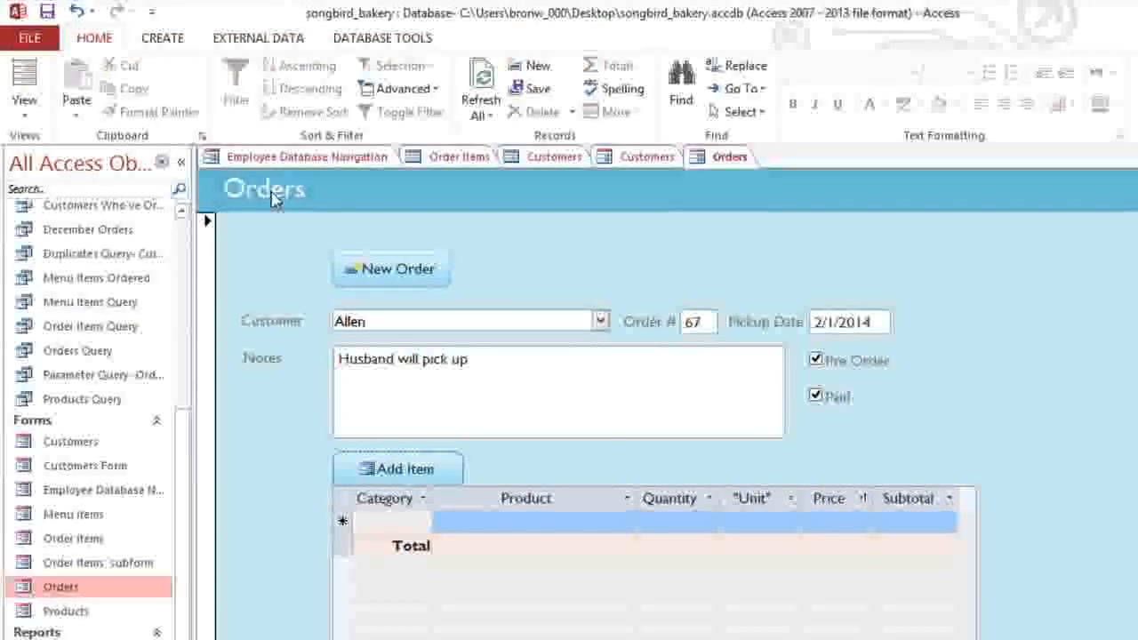
left_click(485, 115)
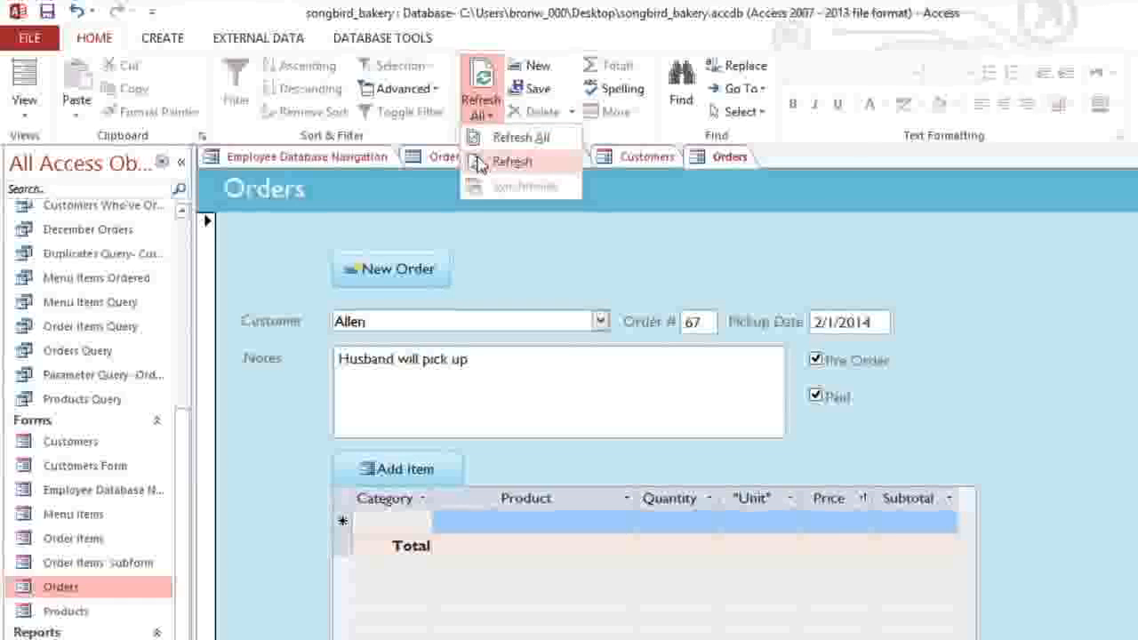
left_click(480, 163)
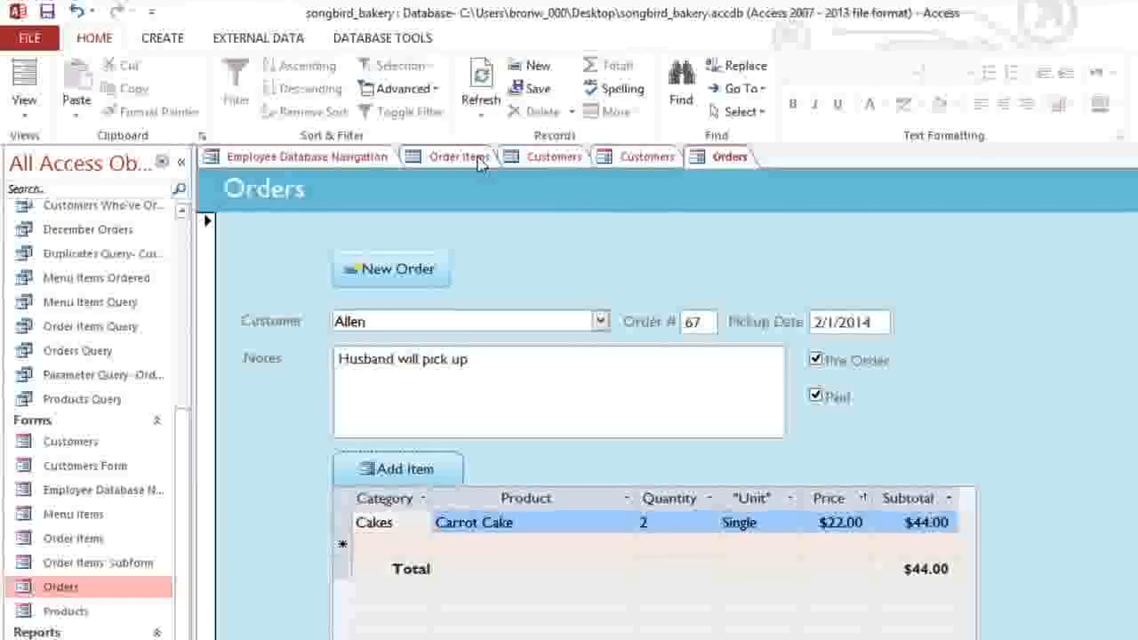
Step: Add 1 Black Forest cake to the order as a second item
left_click(400, 470)
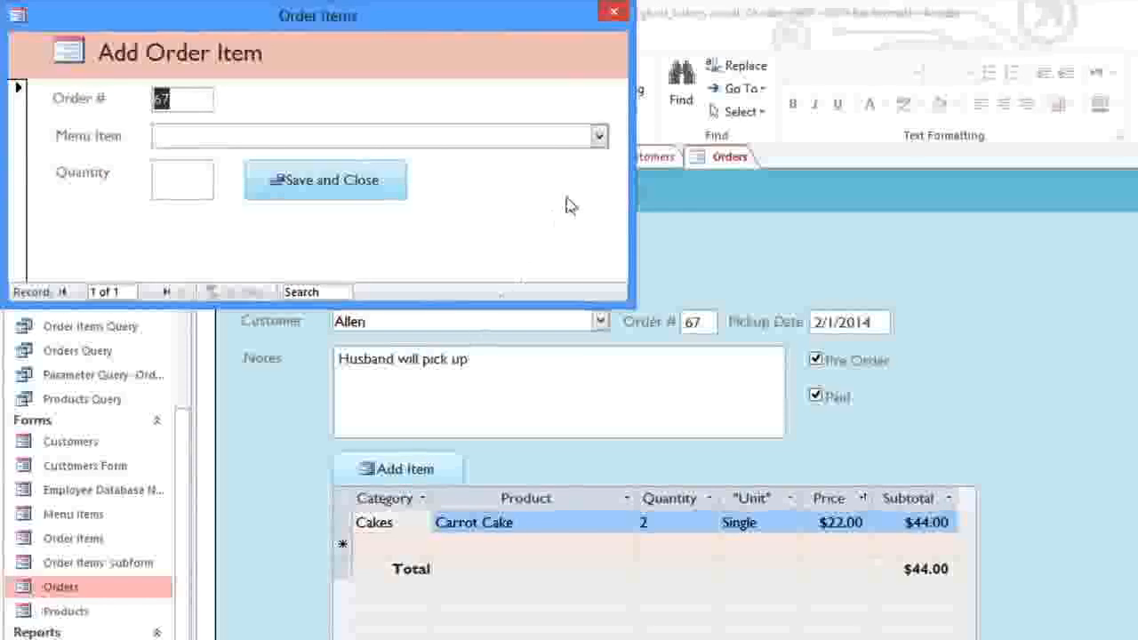
left_click(598, 136)
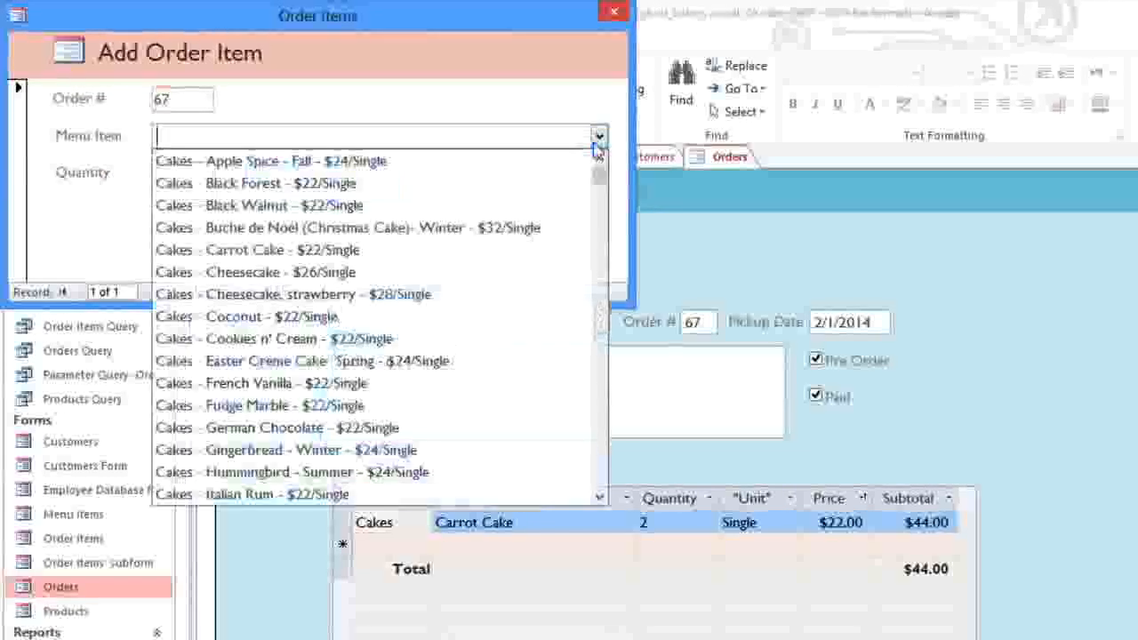
left_click(552, 183)
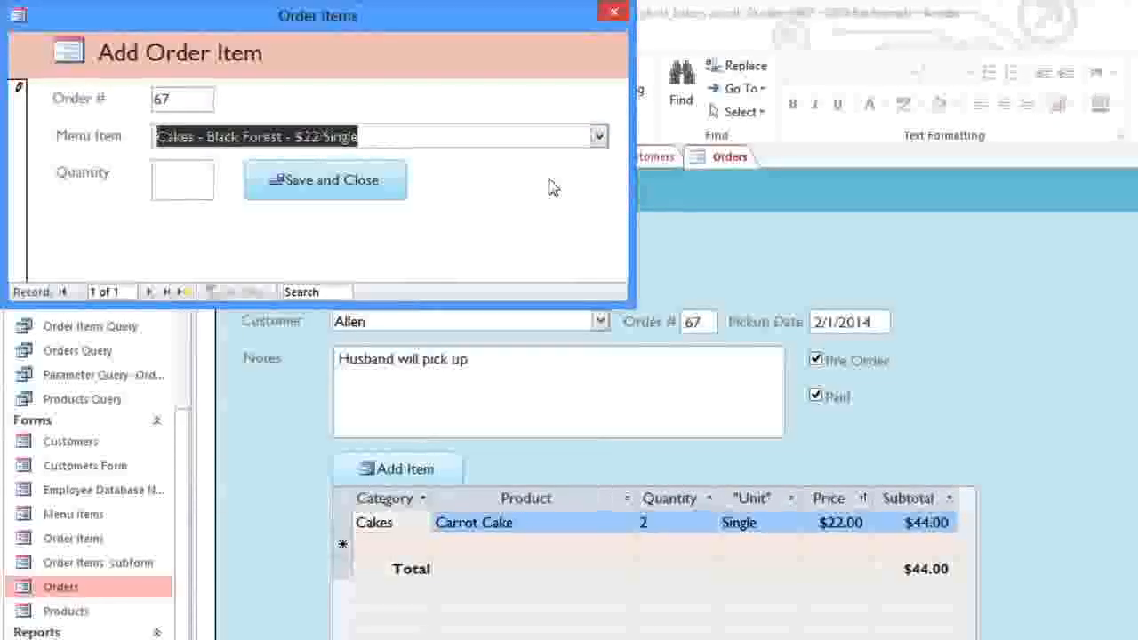
left_click(198, 177)
type("1")
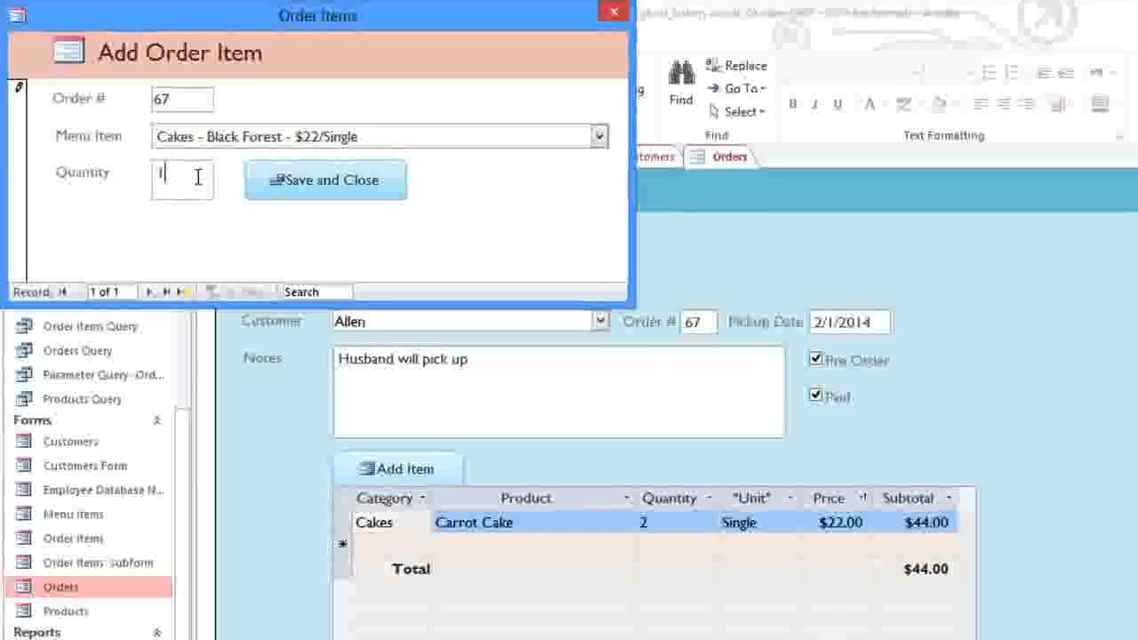
left_click(261, 190)
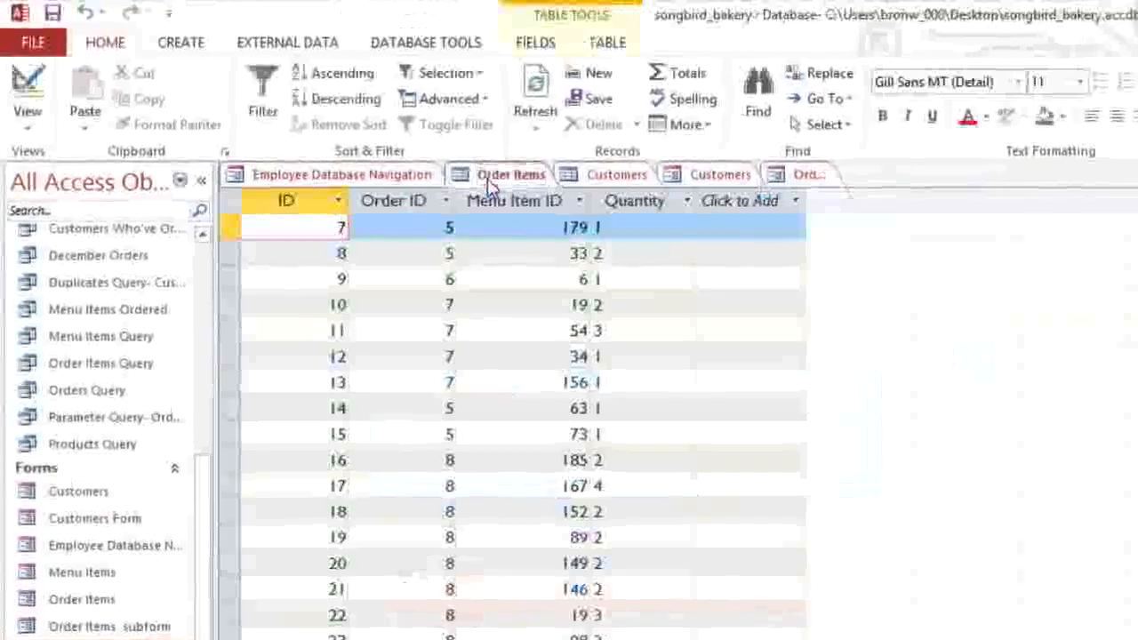
Step: Switch to the Order Items table and inspect record 13's Menu Item ID and Order ID
left_click(469, 174)
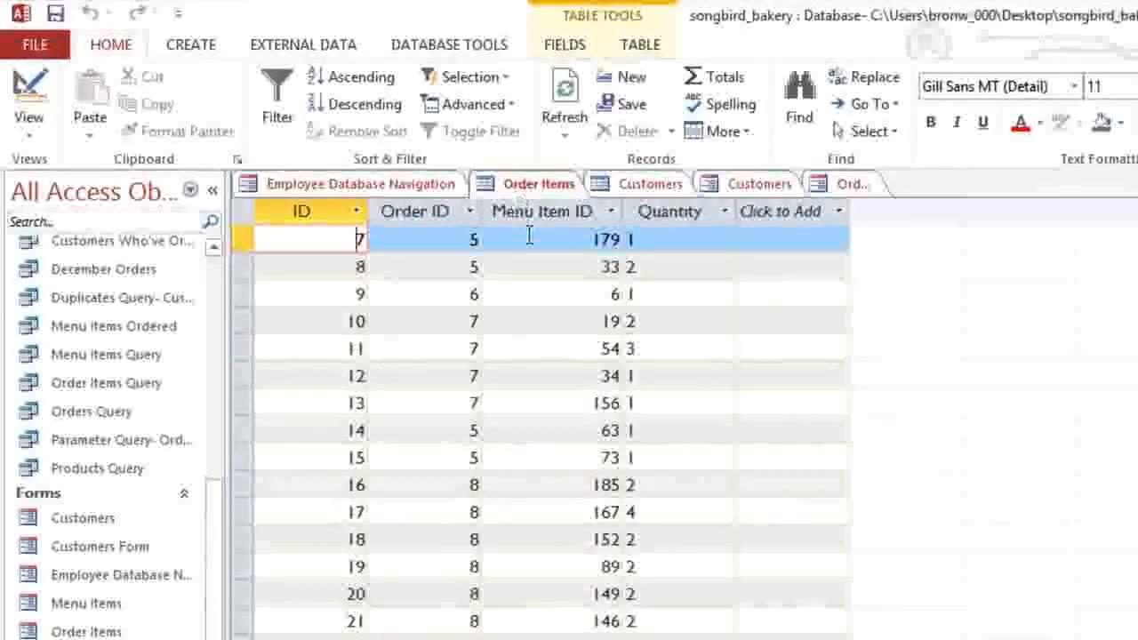
left_click(555, 403)
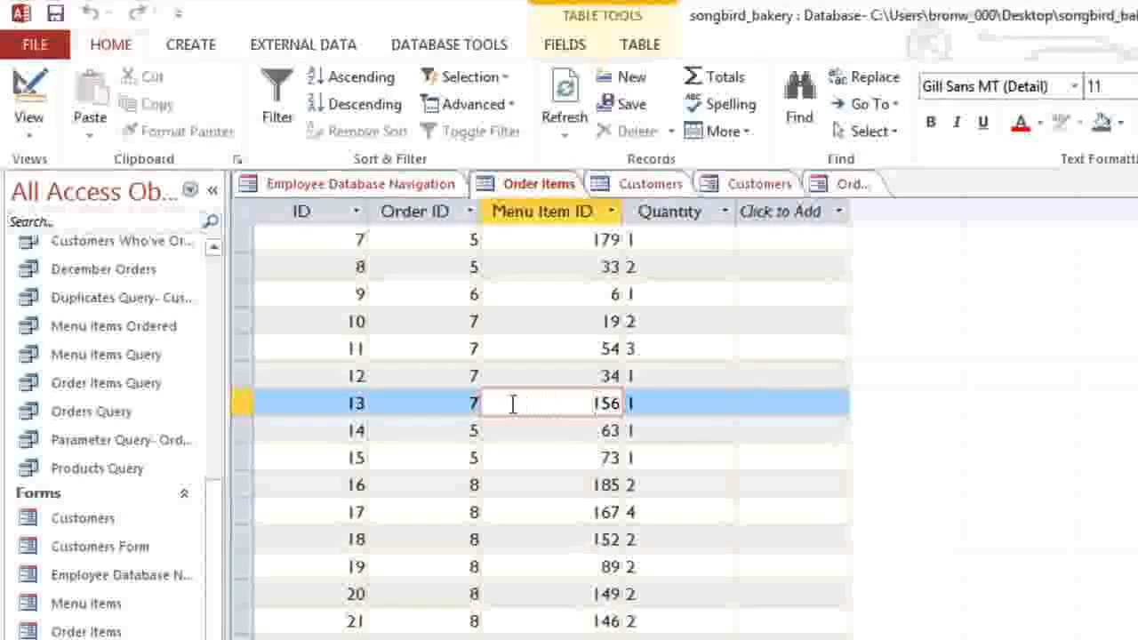
left_click(444, 402)
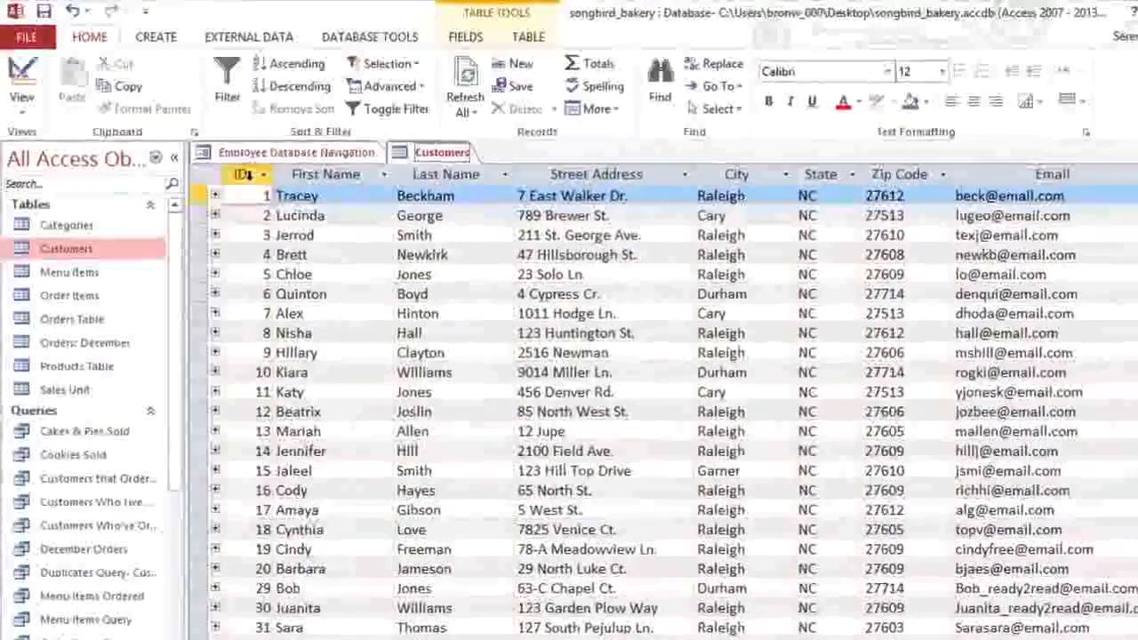
left_click(238, 174)
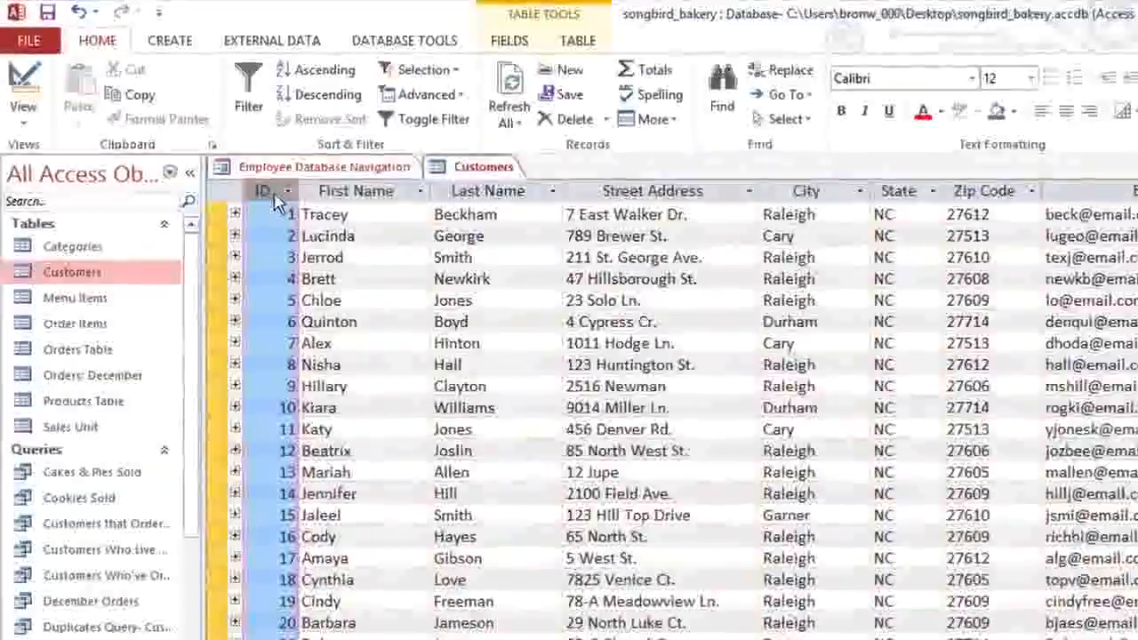
left_click(474, 190)
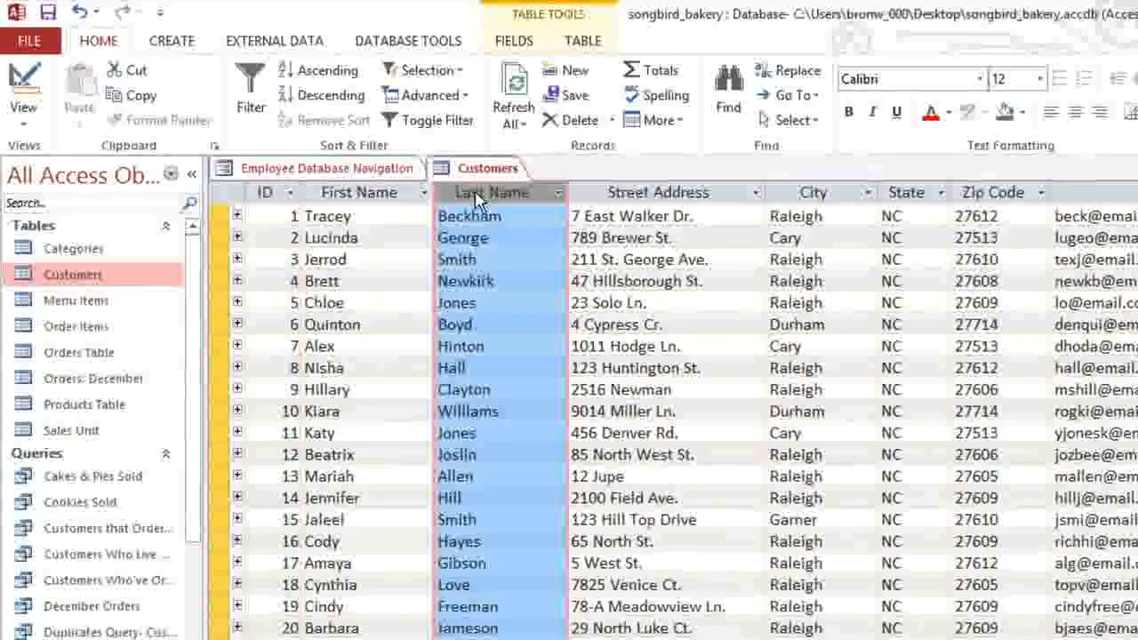
left_click(291, 81)
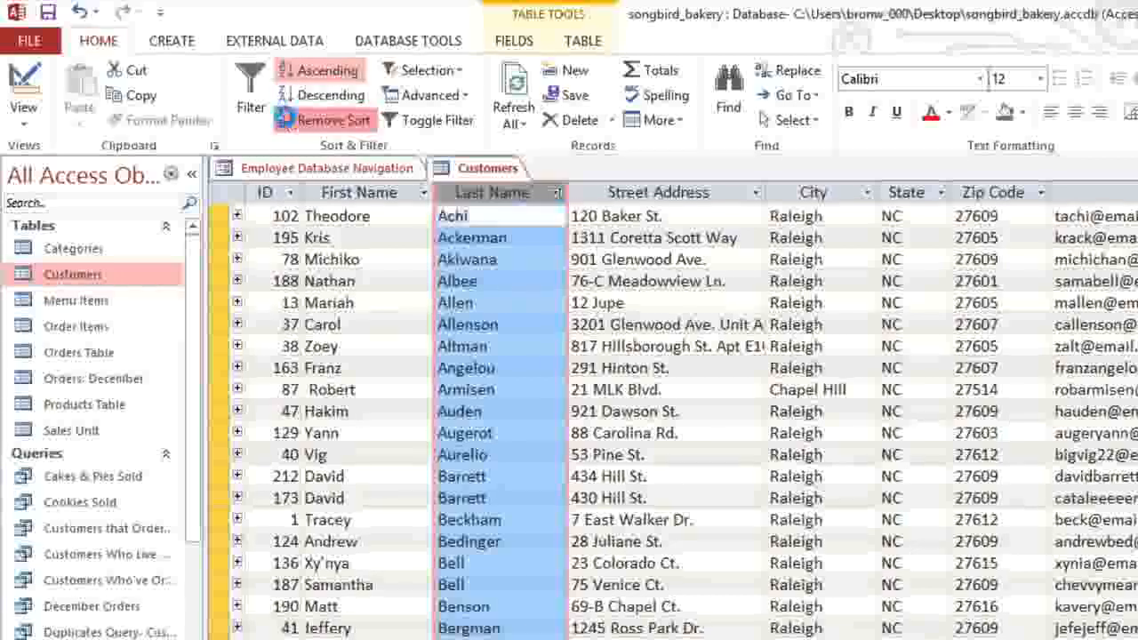
left_click(286, 124)
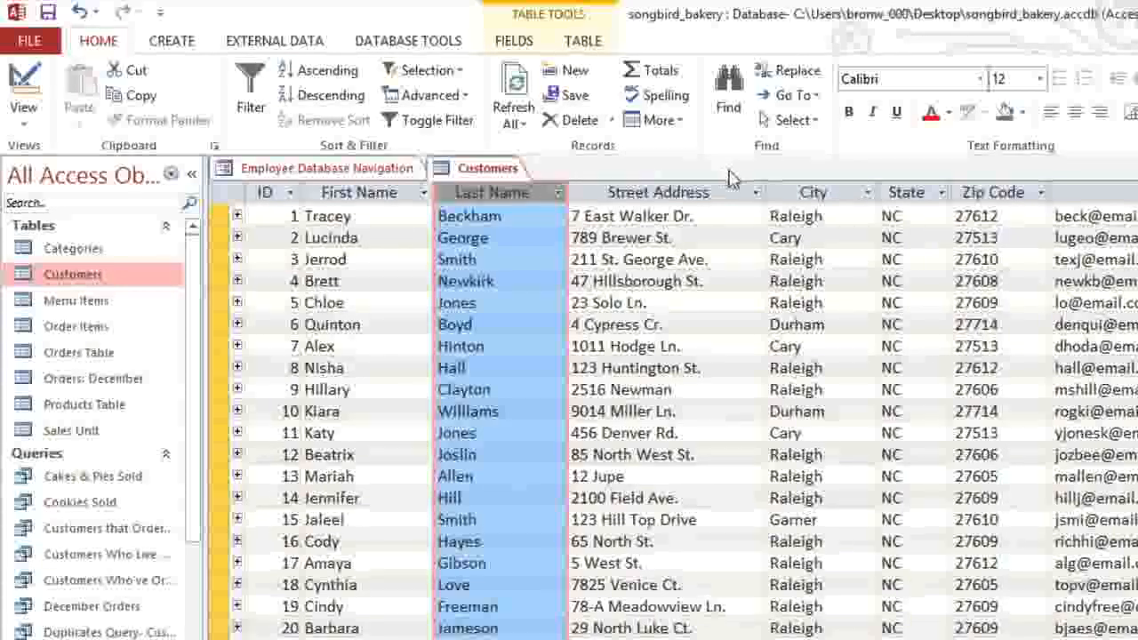
Step: Filter the City column to Cary only, leaving 11 customers listed
left_click(868, 194)
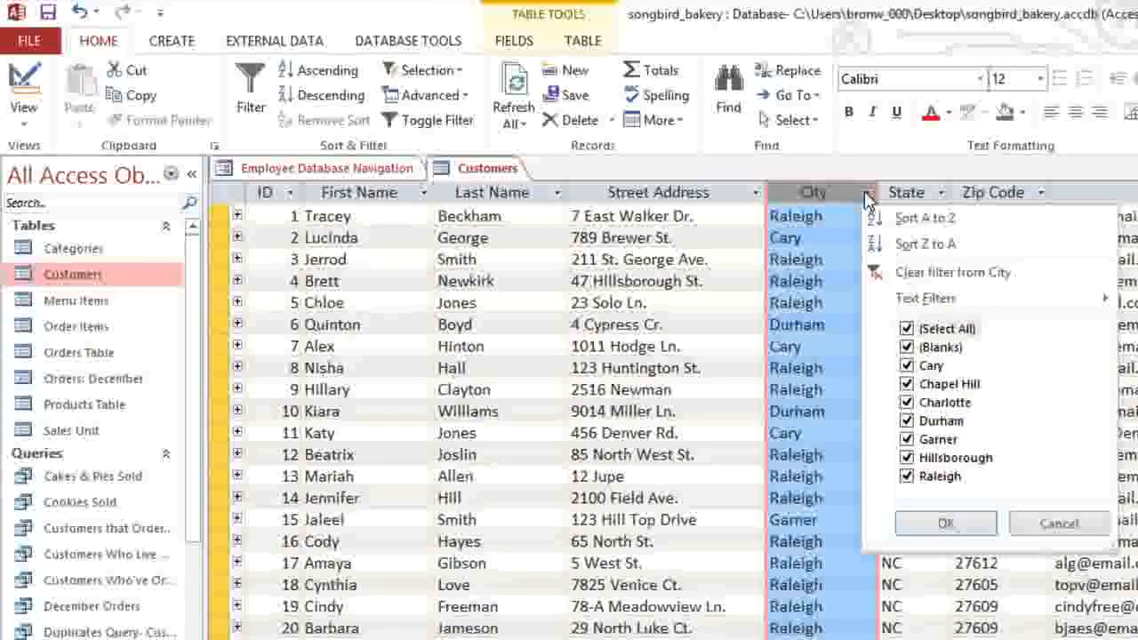
left_click(907, 330)
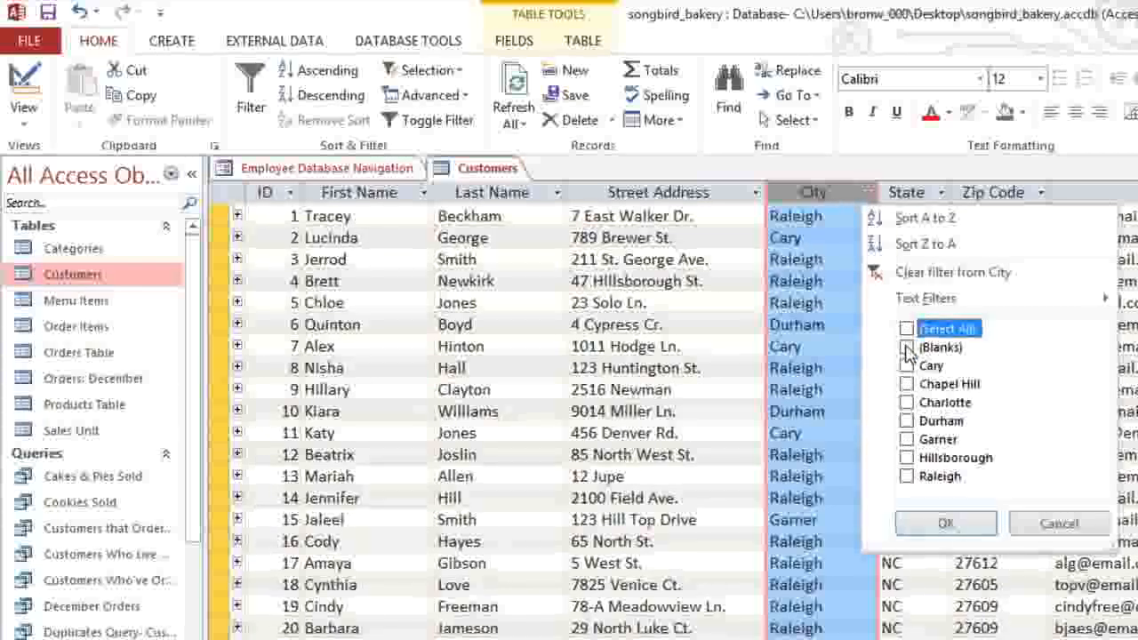
left_click(907, 365)
left_click(945, 524)
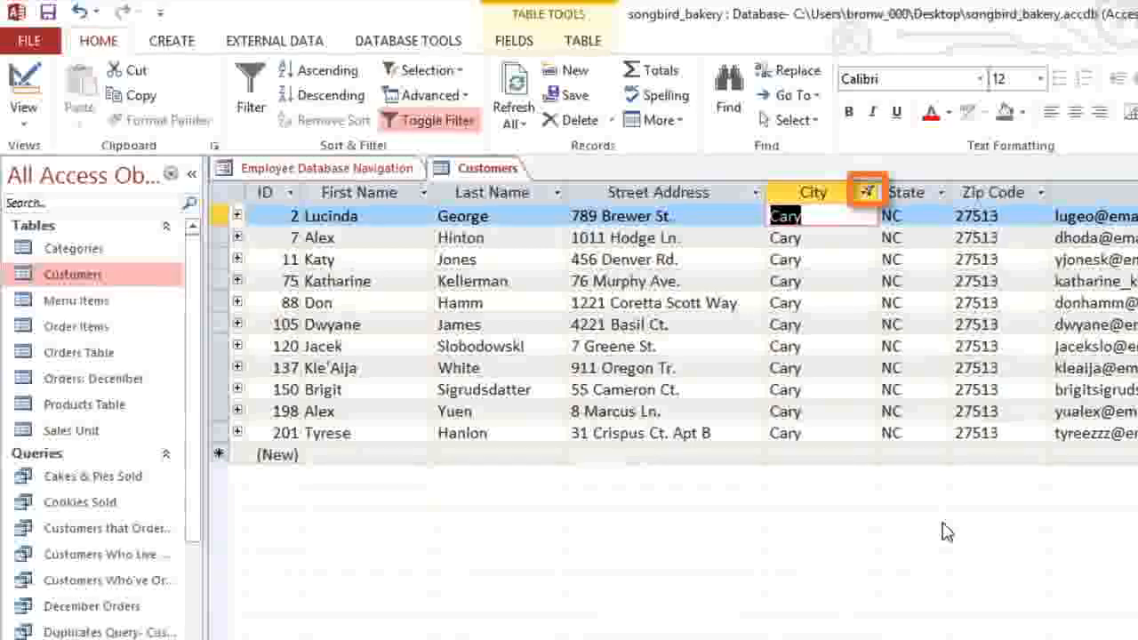
Step: Remove the Cary filter, then in Products Table apply and clear a 'Contains Chocolate' filter
left_click(424, 125)
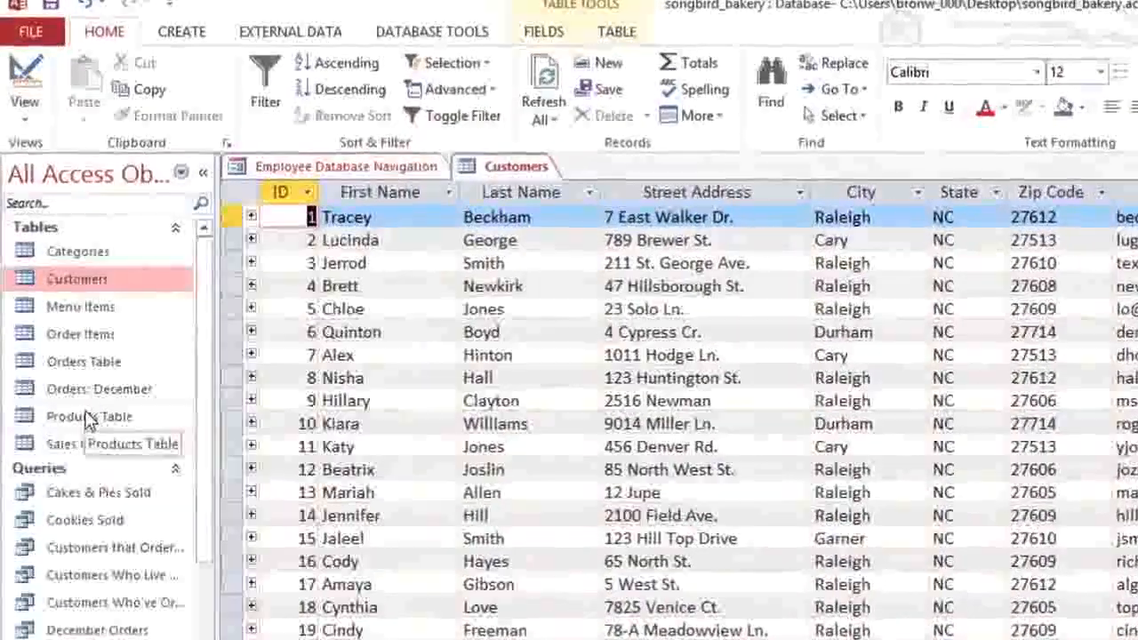
double_click(89, 414)
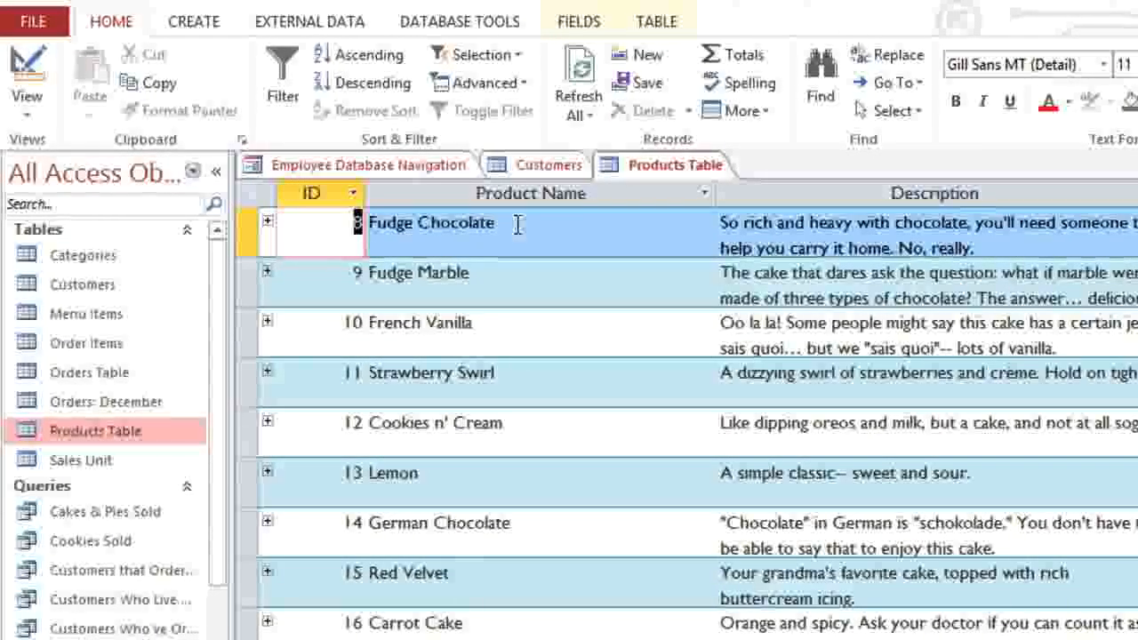
left_click(517, 225)
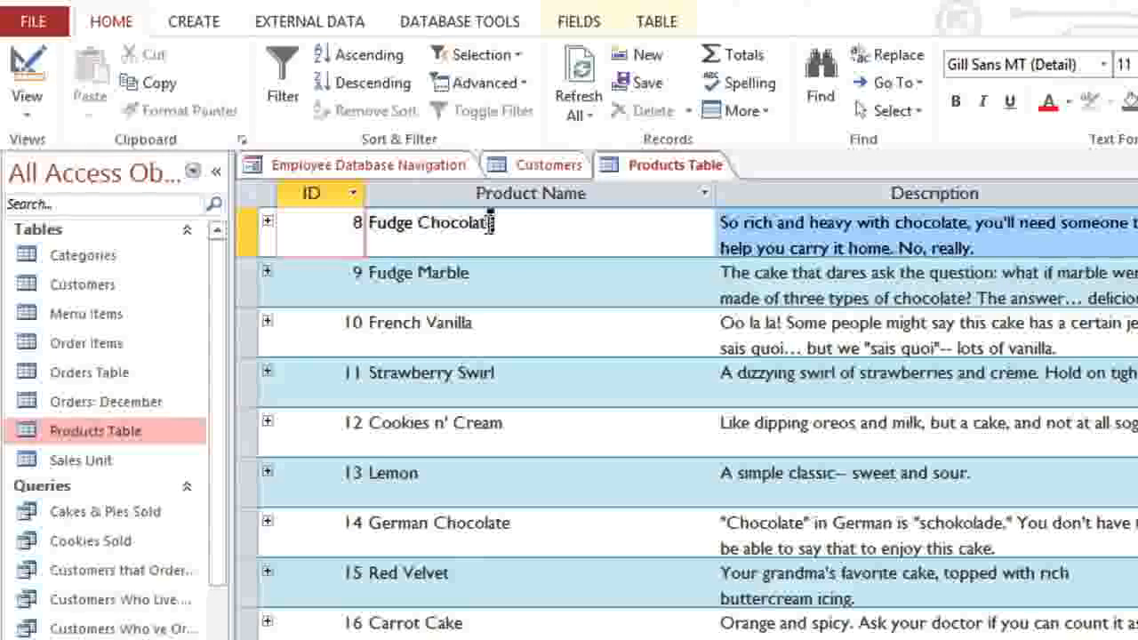
left_click_drag(419, 230, 417, 228)
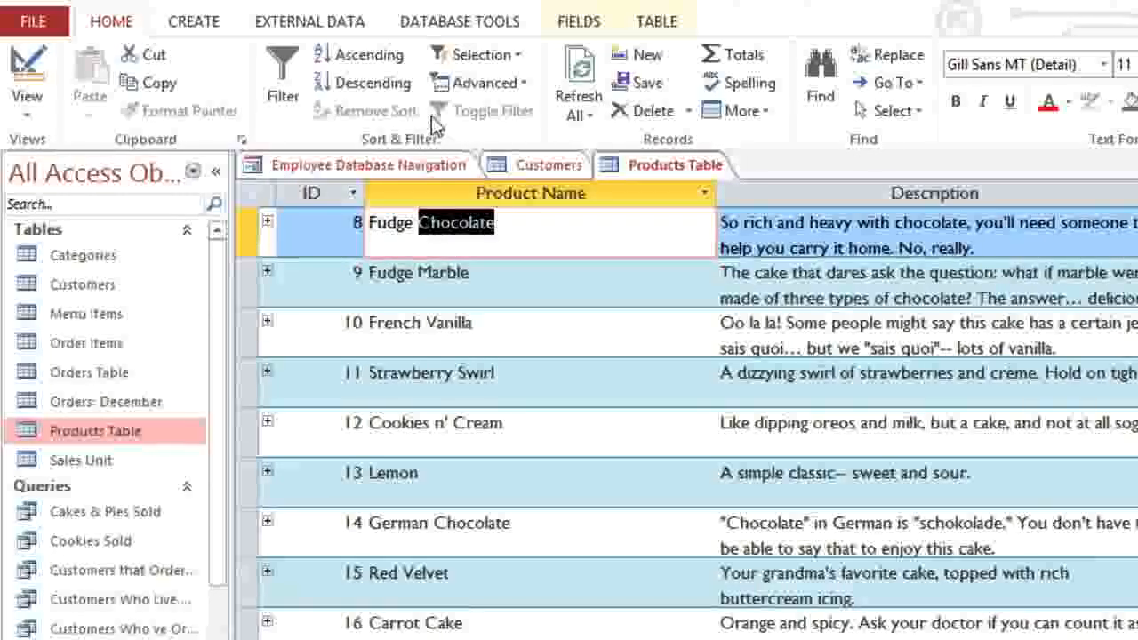
left_click(438, 58)
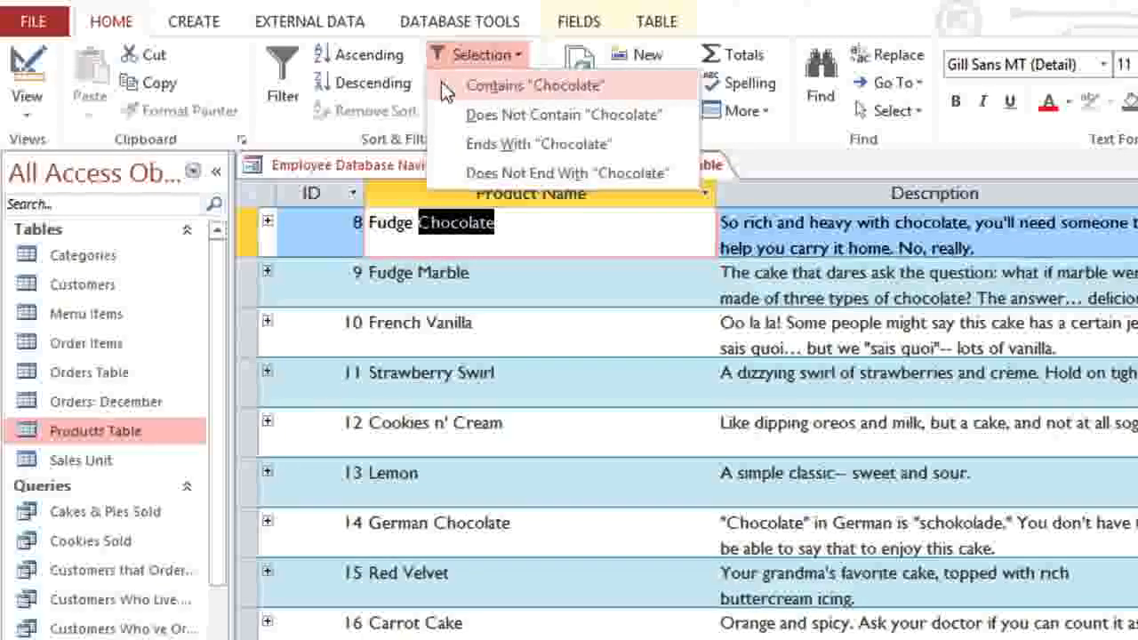
left_click(442, 85)
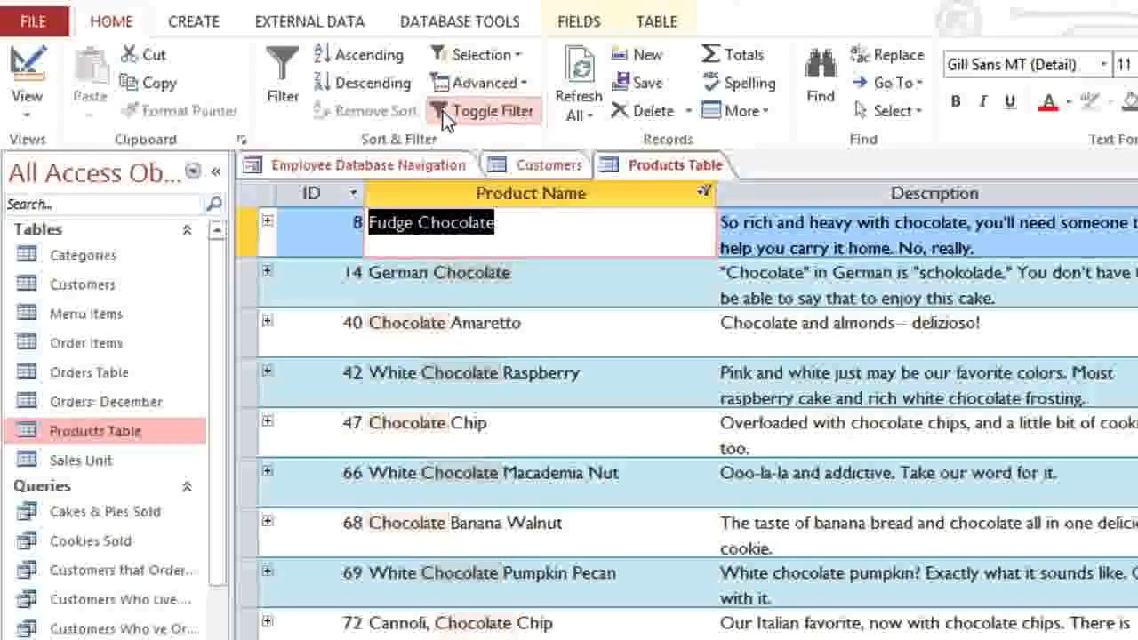
left_click(445, 120)
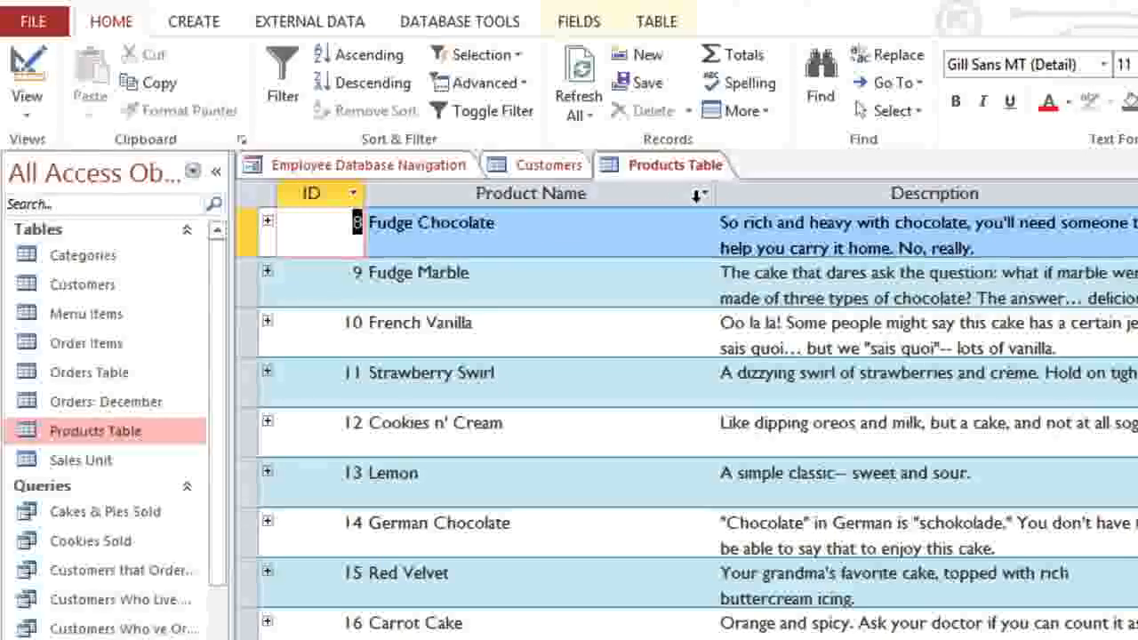
Step: Filter Product Name to names containing 'butter' (five products), then open Menu Items
left_click(702, 194)
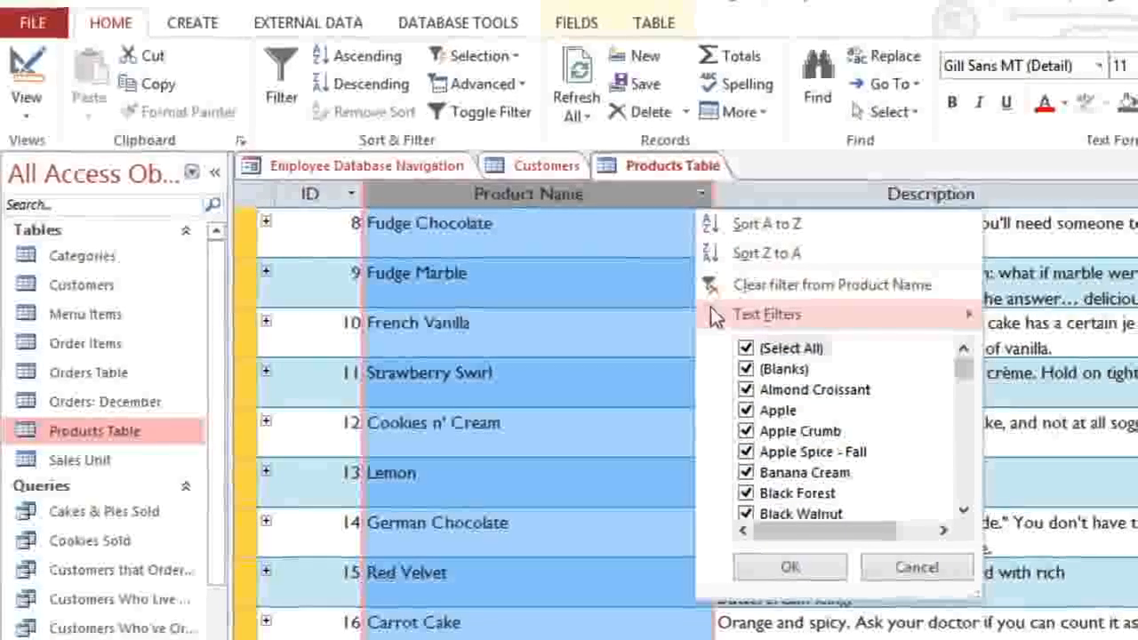
mouse_move(711, 316)
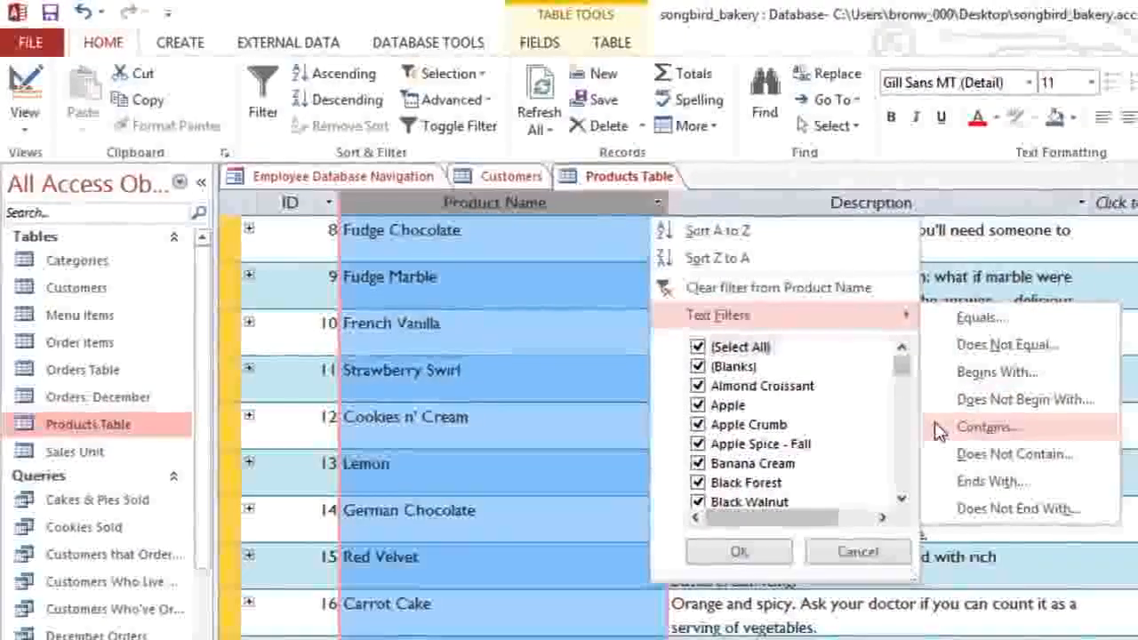
left_click(940, 430)
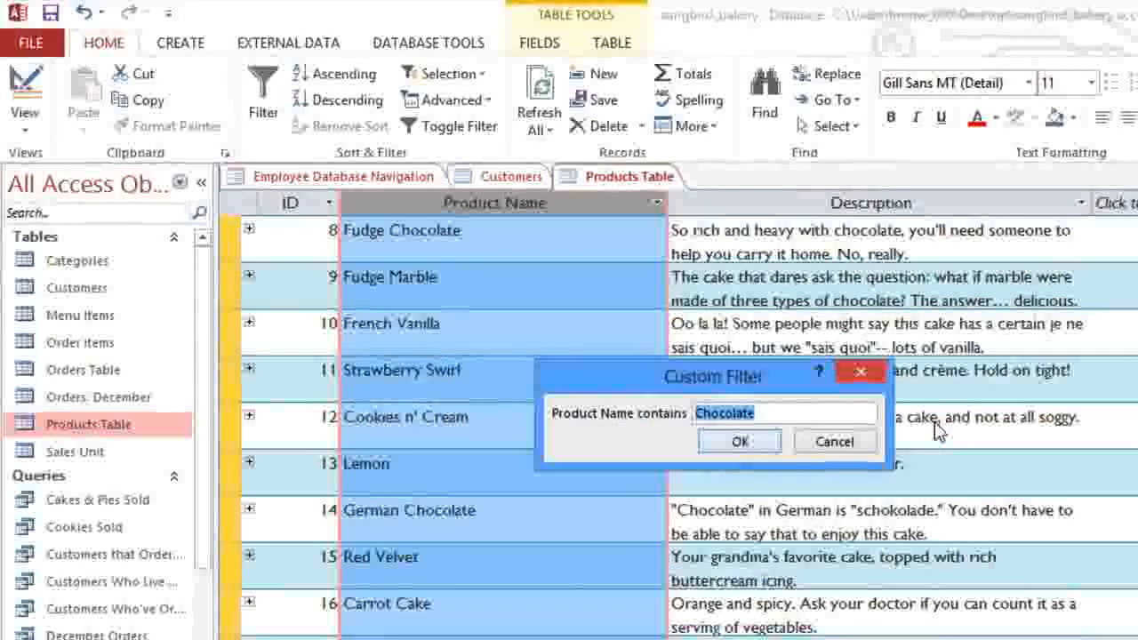
type("butte")
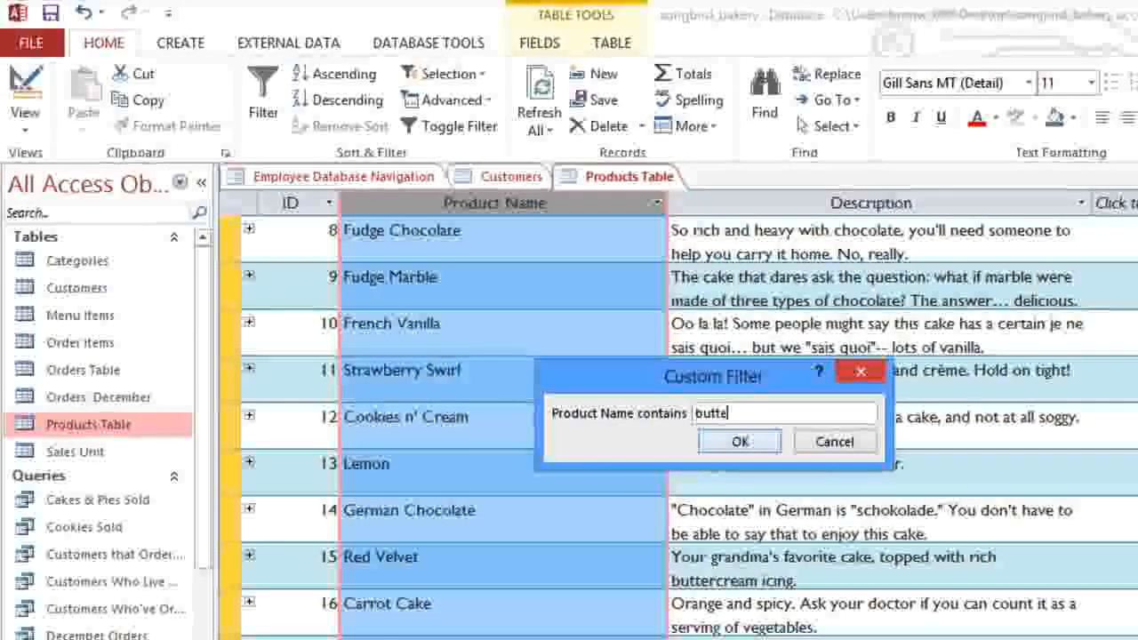
type("r")
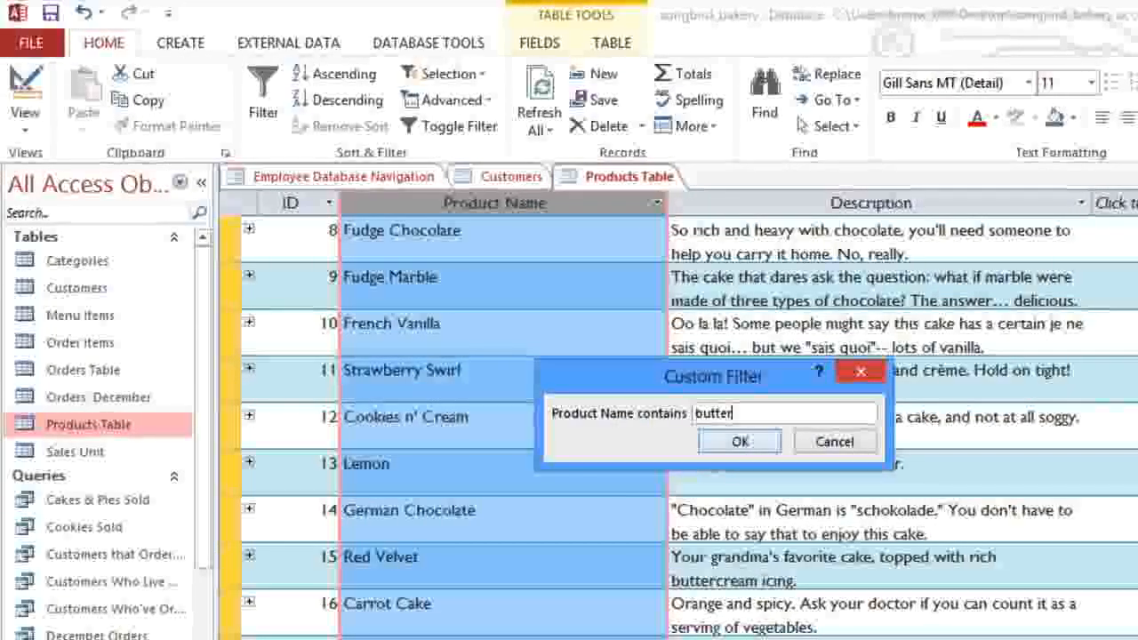
left_click(766, 449)
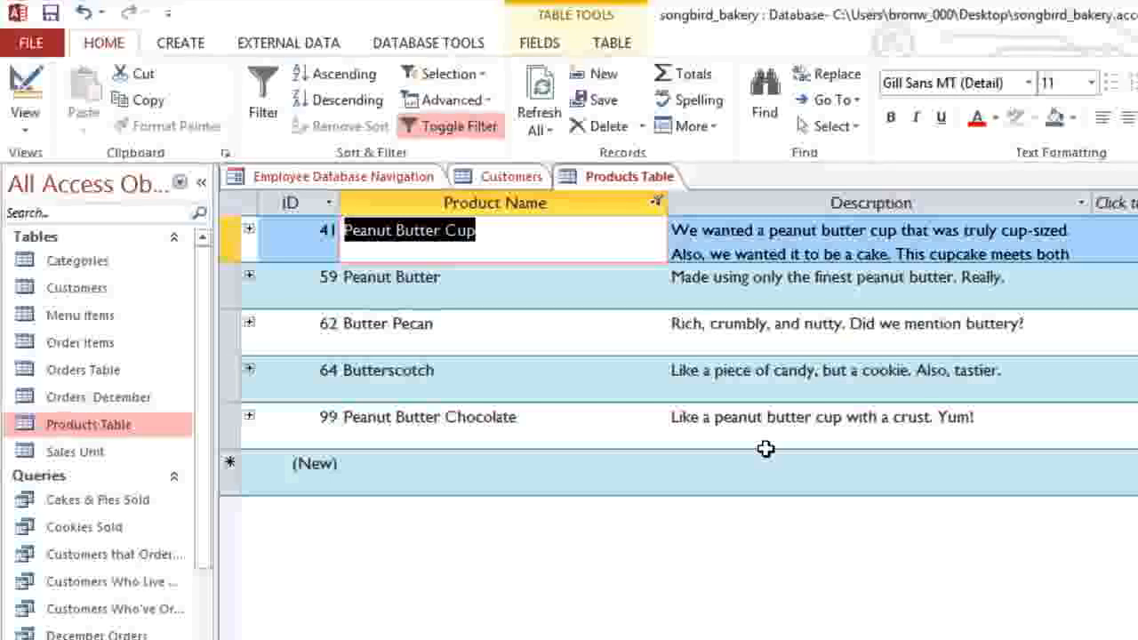
double_click(77, 319)
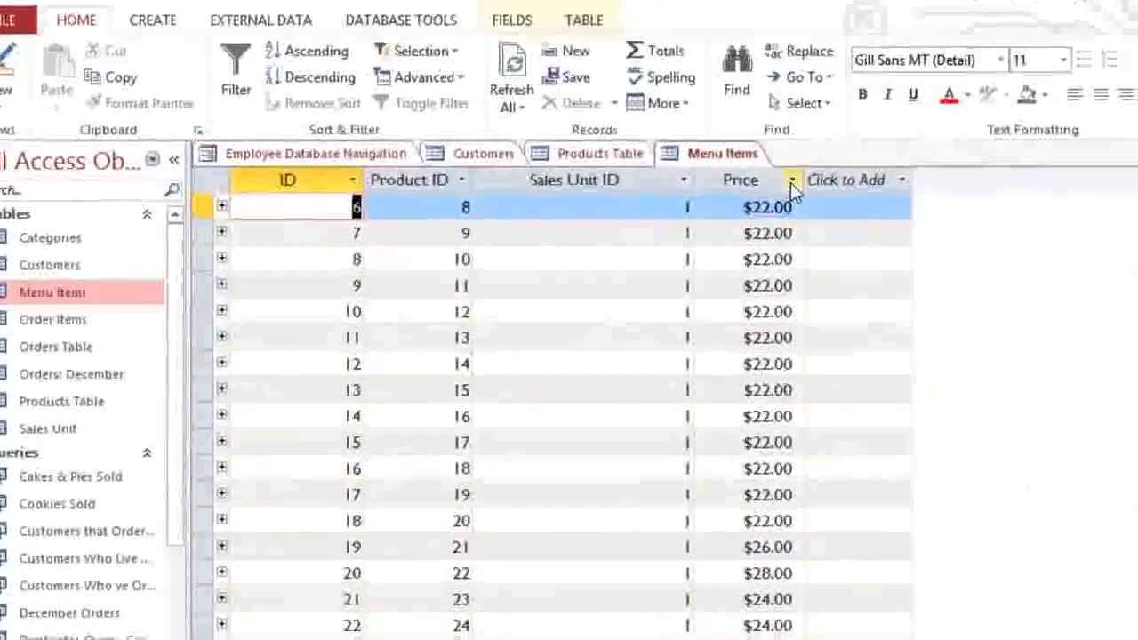
Step: Filter Menu Items by Price greater than 30, leaving 13 items
left_click(802, 190)
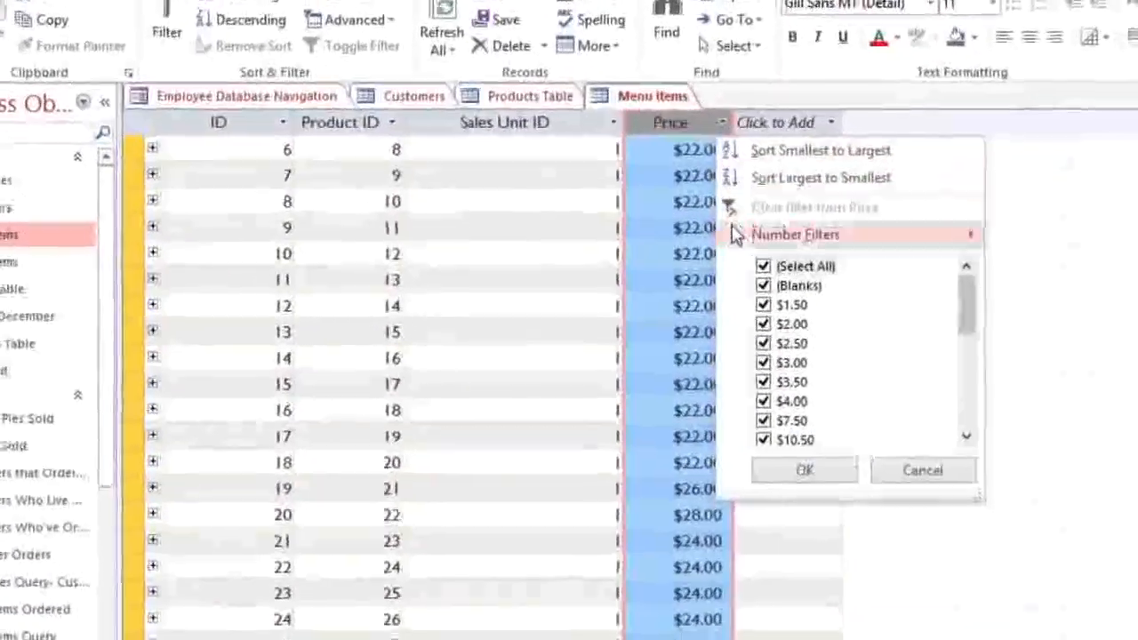
mouse_move(783, 252)
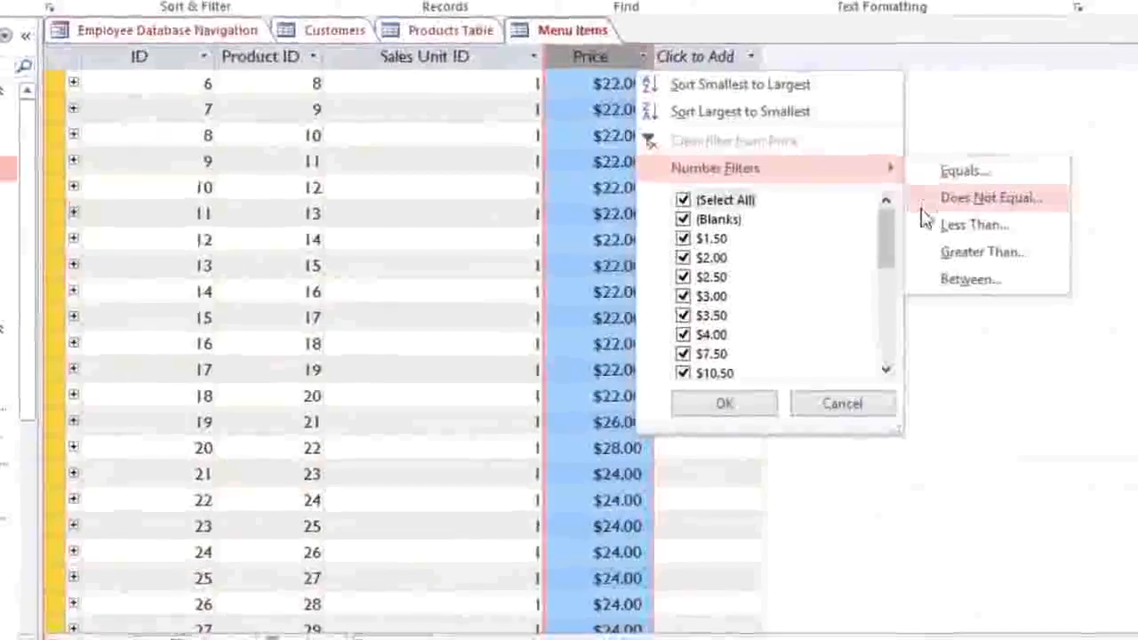
left_click(912, 245)
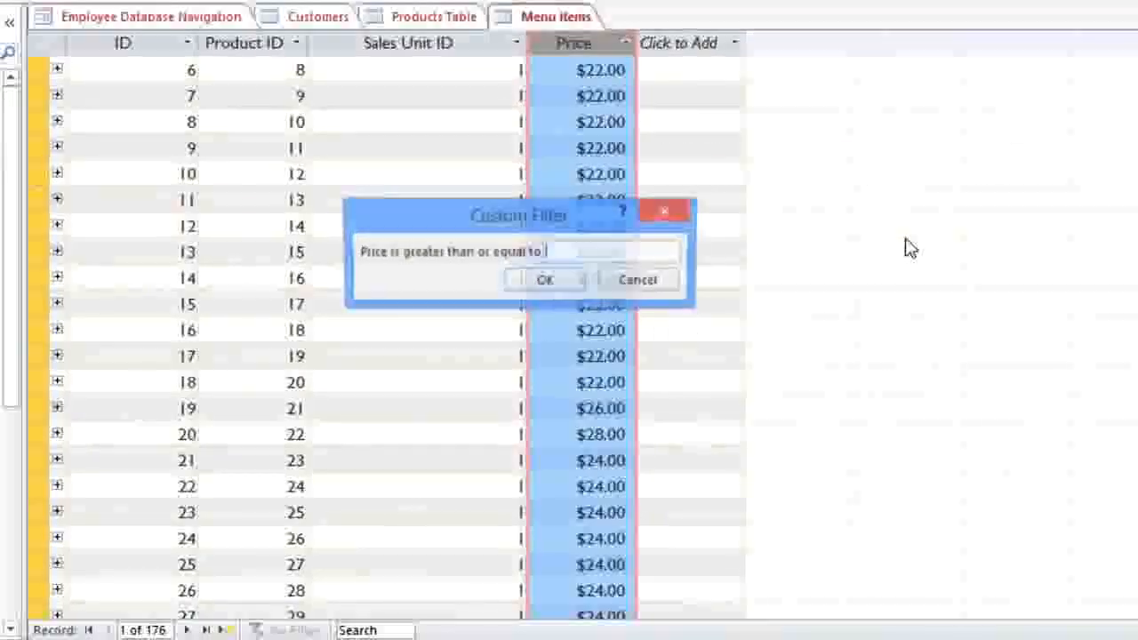
type("30")
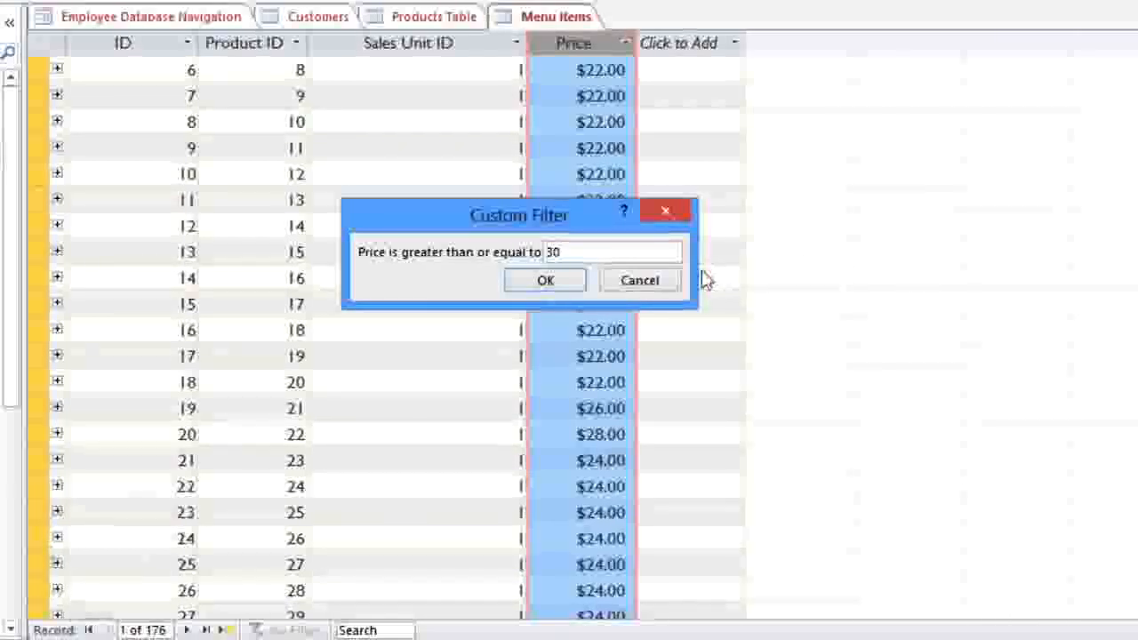
left_click(545, 281)
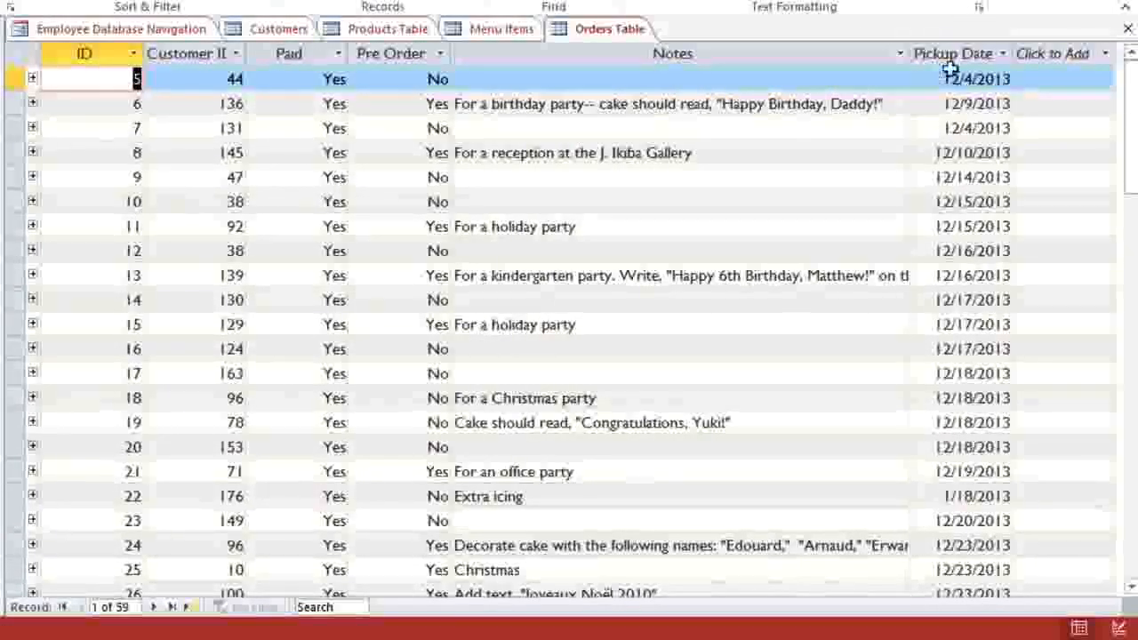
Step: Filter the Orders Table's Pickup Date to all dates in March, showing 12 orders
left_click(1000, 57)
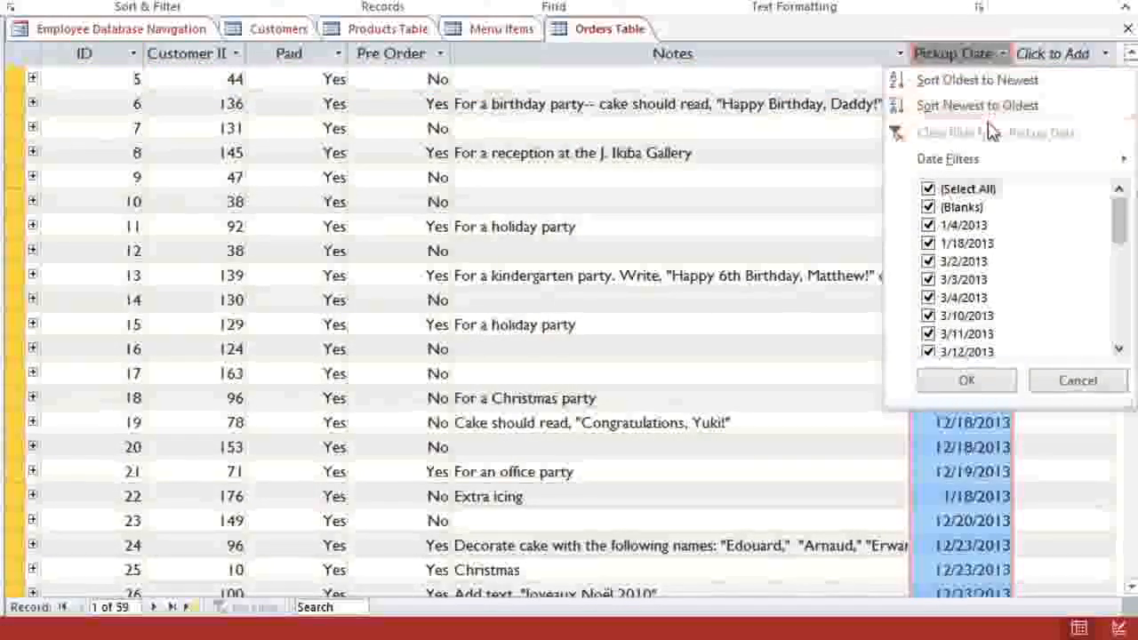
mouse_move(992, 163)
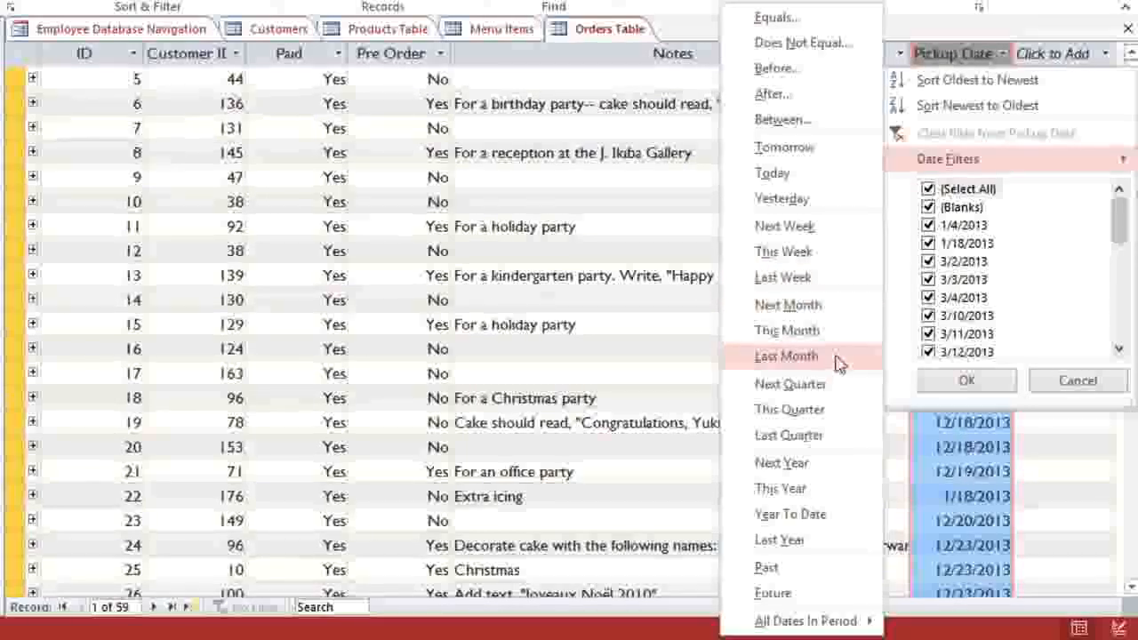
mouse_move(812, 624)
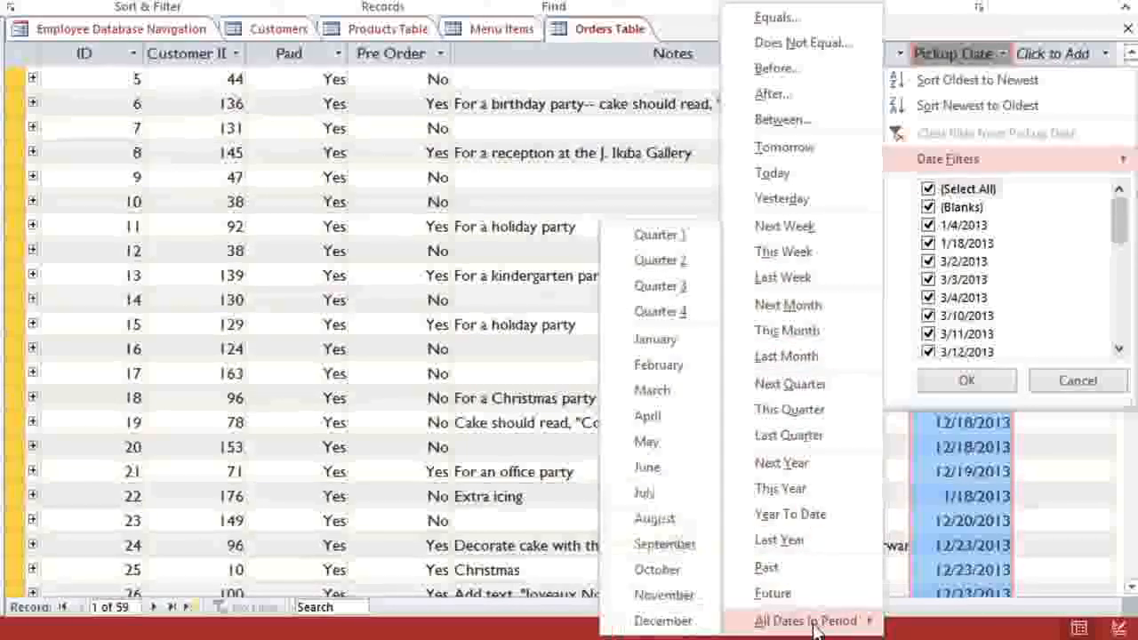
left_click(682, 400)
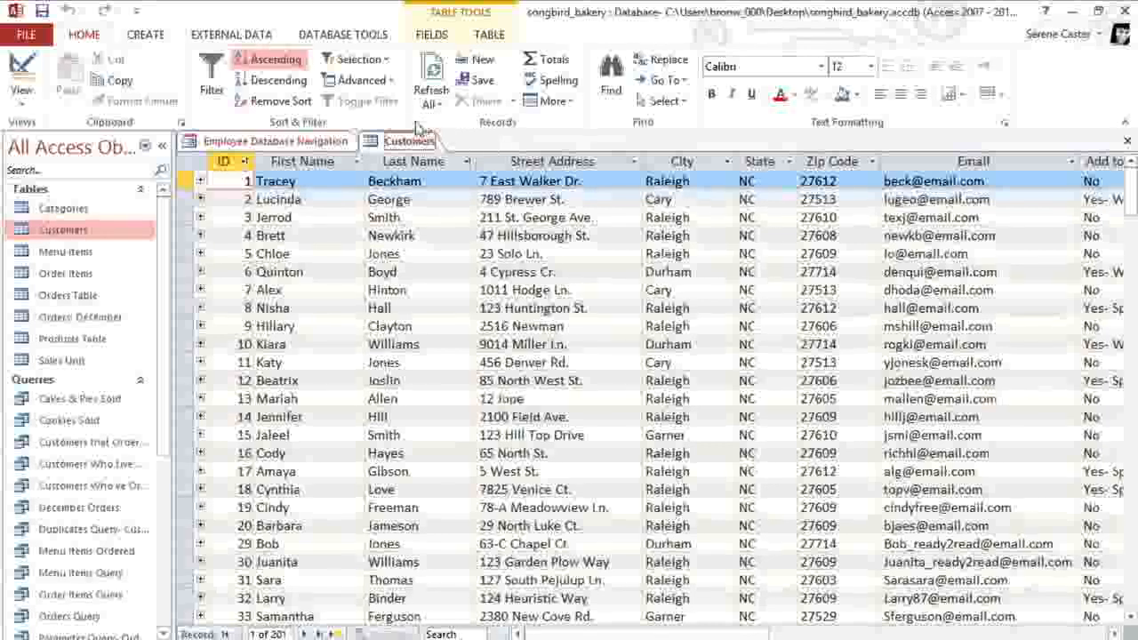
Step: Create a new query in design view with the Customers table as its source
left_click(147, 35)
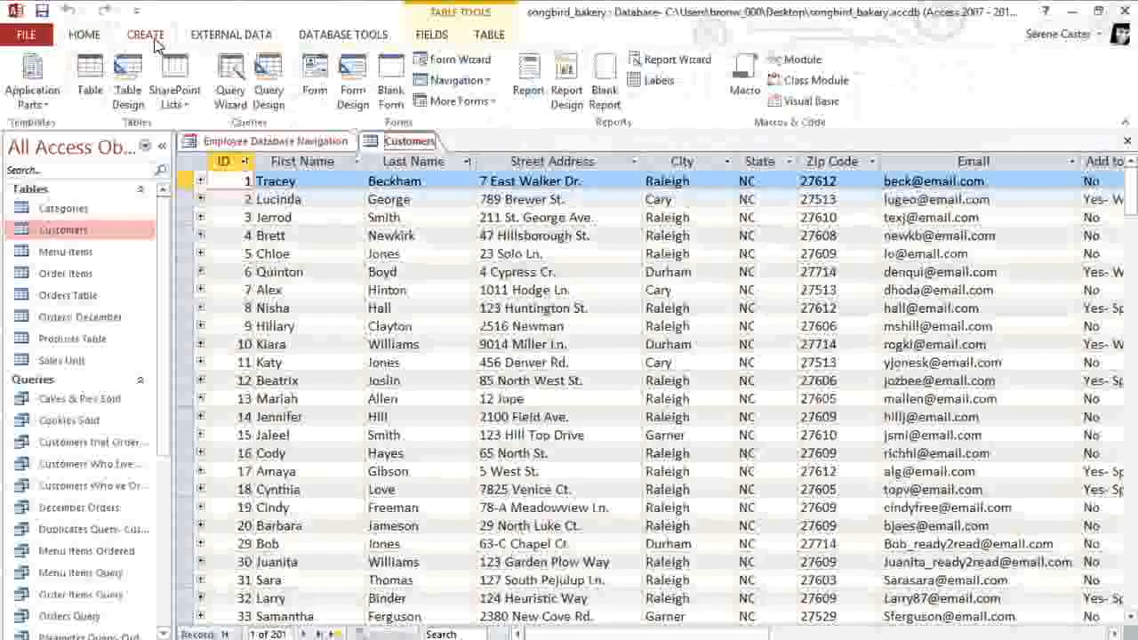
left_click(269, 69)
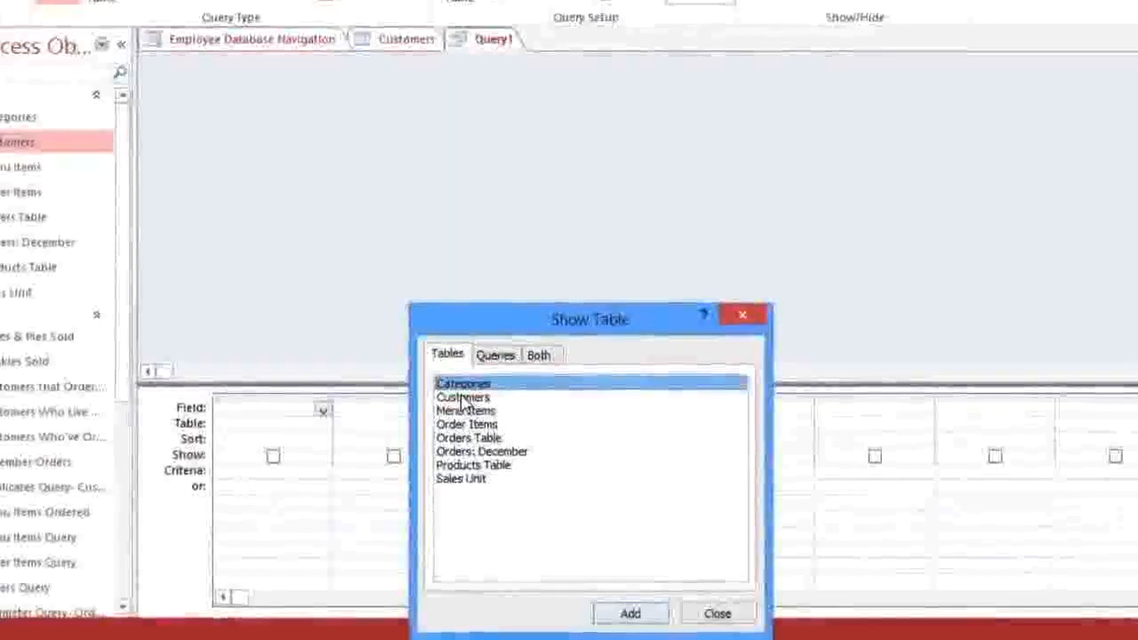
left_click(462, 396)
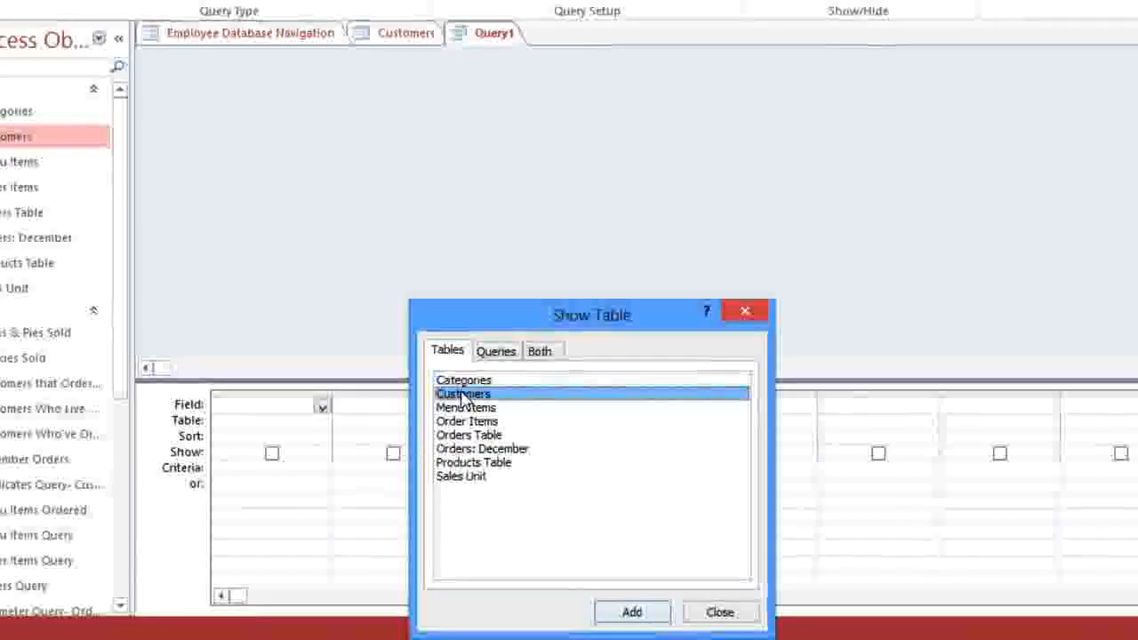
left_click(632, 614)
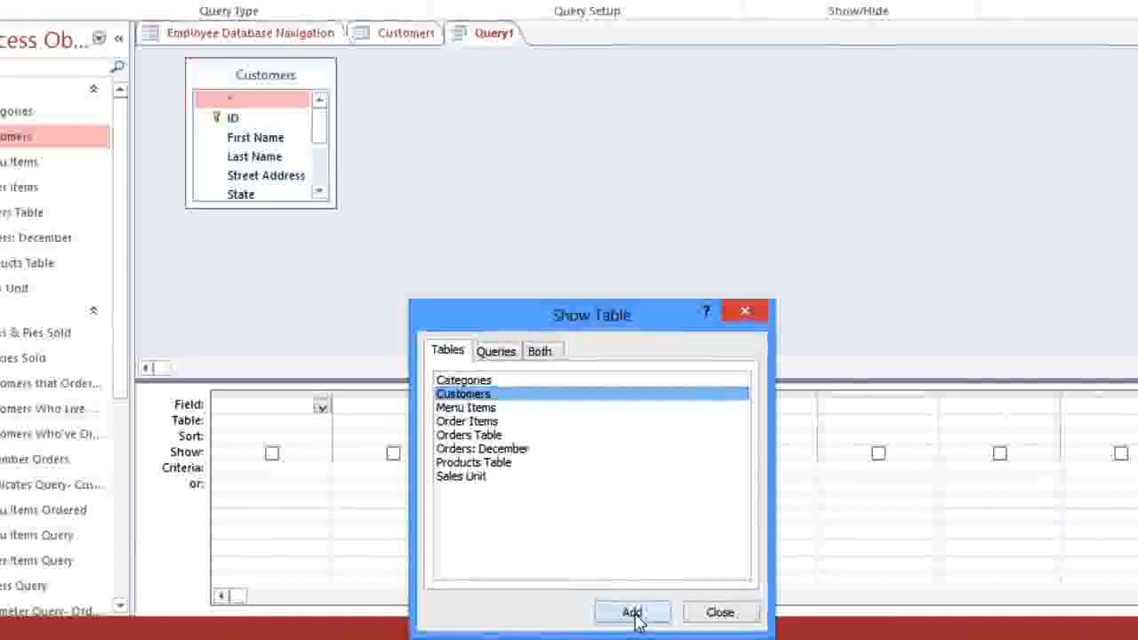
left_click(696, 618)
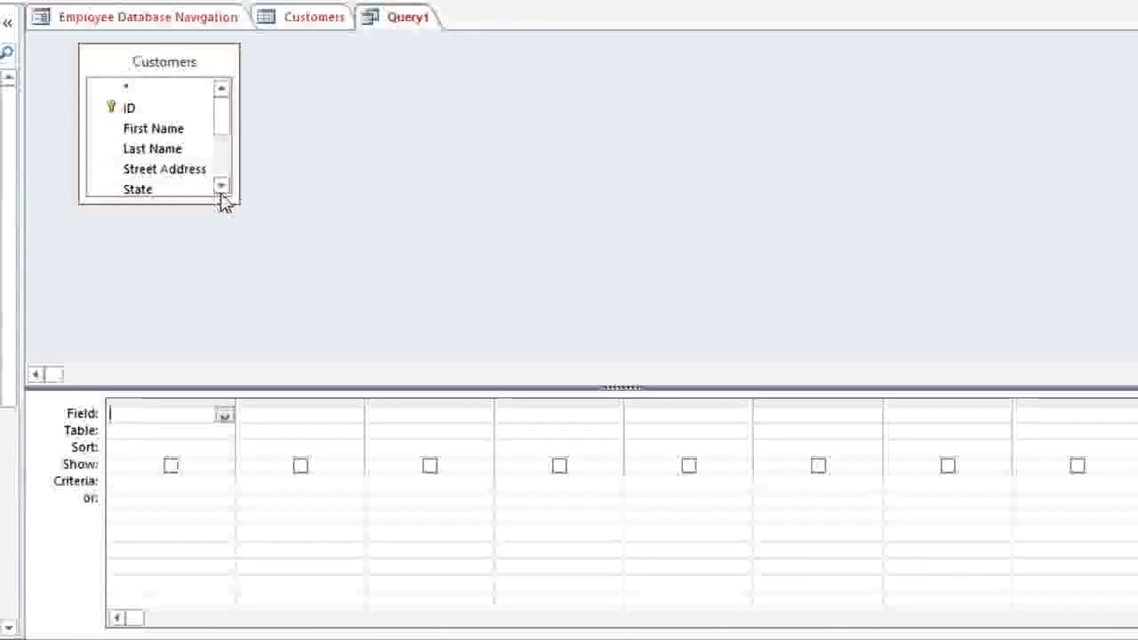
Step: Enlarge the Customers field list and add First Name, Last Name, Street Address, City, State and Zip Code to the grid
left_click_drag(230, 200, 310, 339)
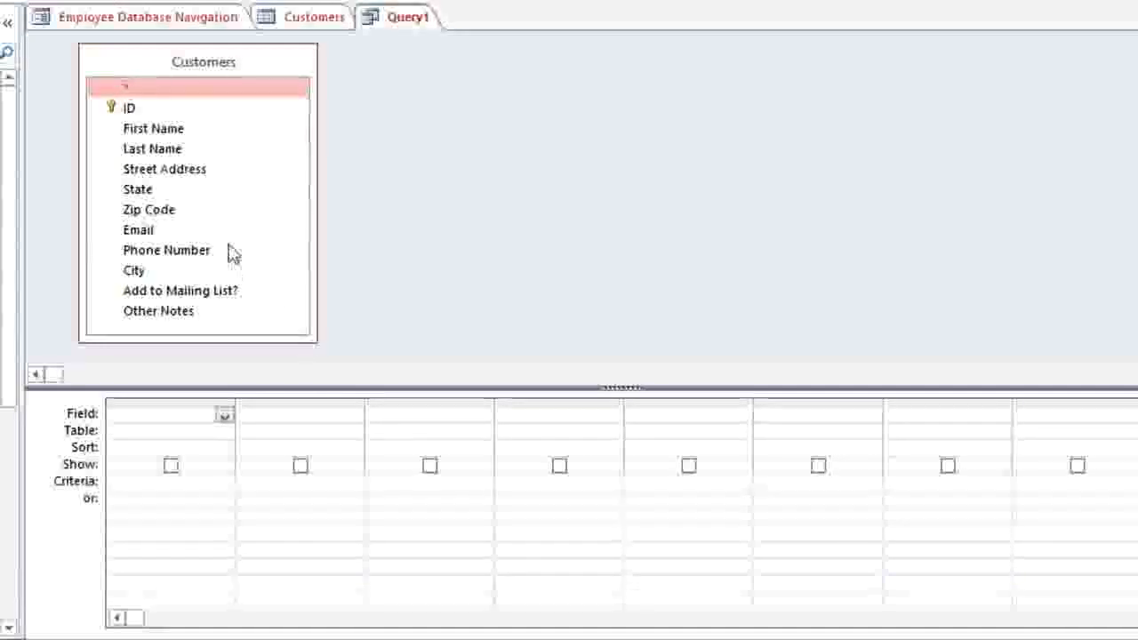
double_click(147, 133)
double_click(146, 149)
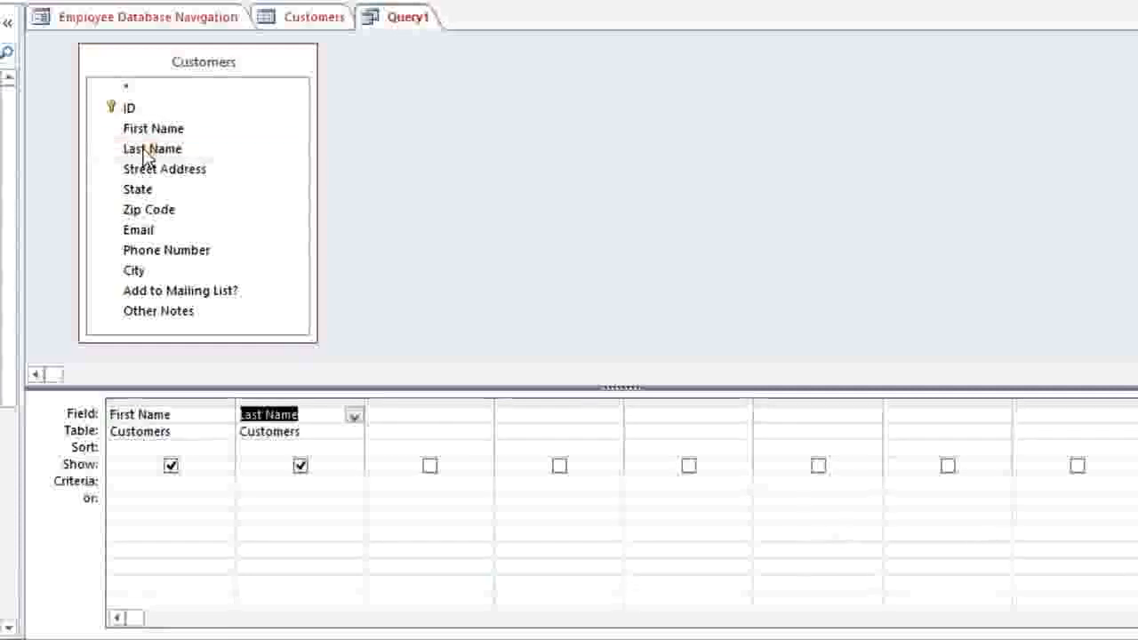
double_click(145, 170)
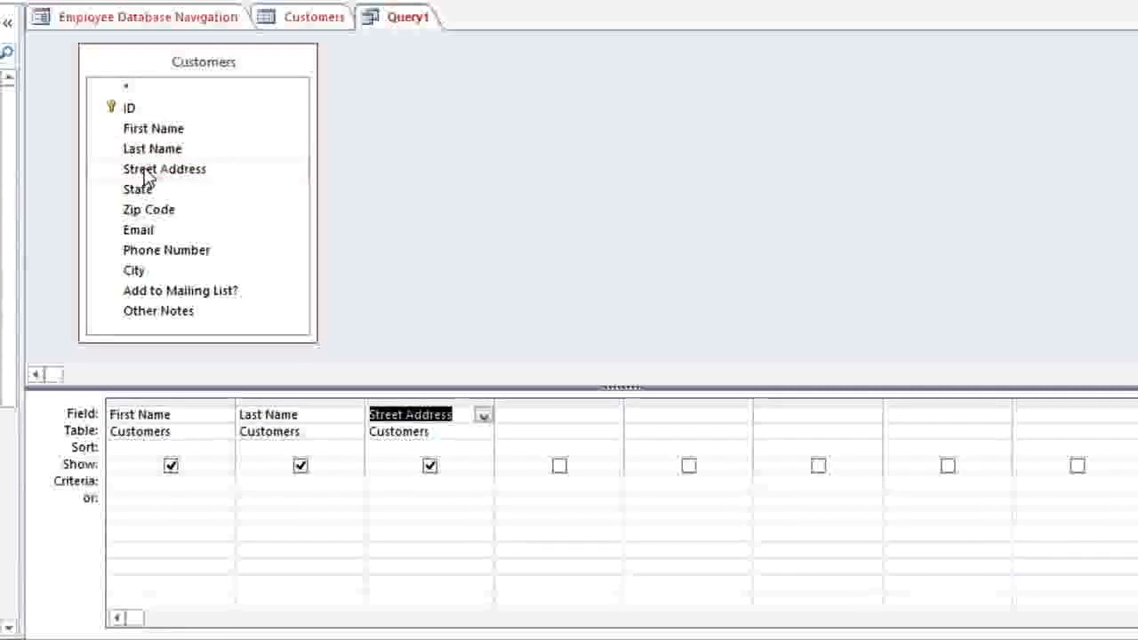
double_click(145, 272)
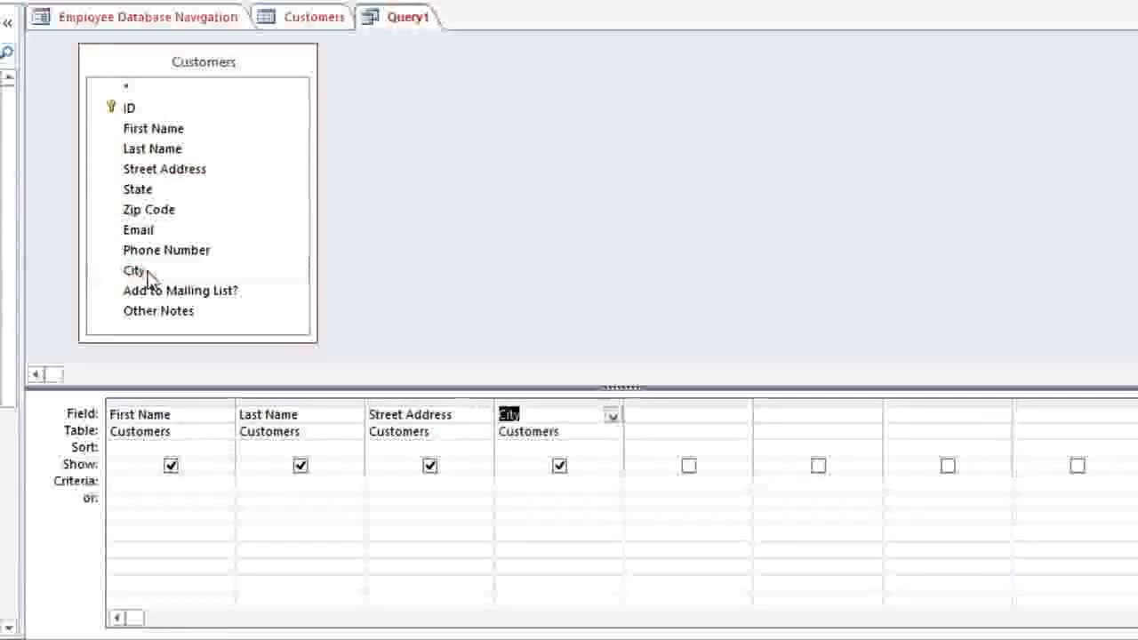
double_click(139, 189)
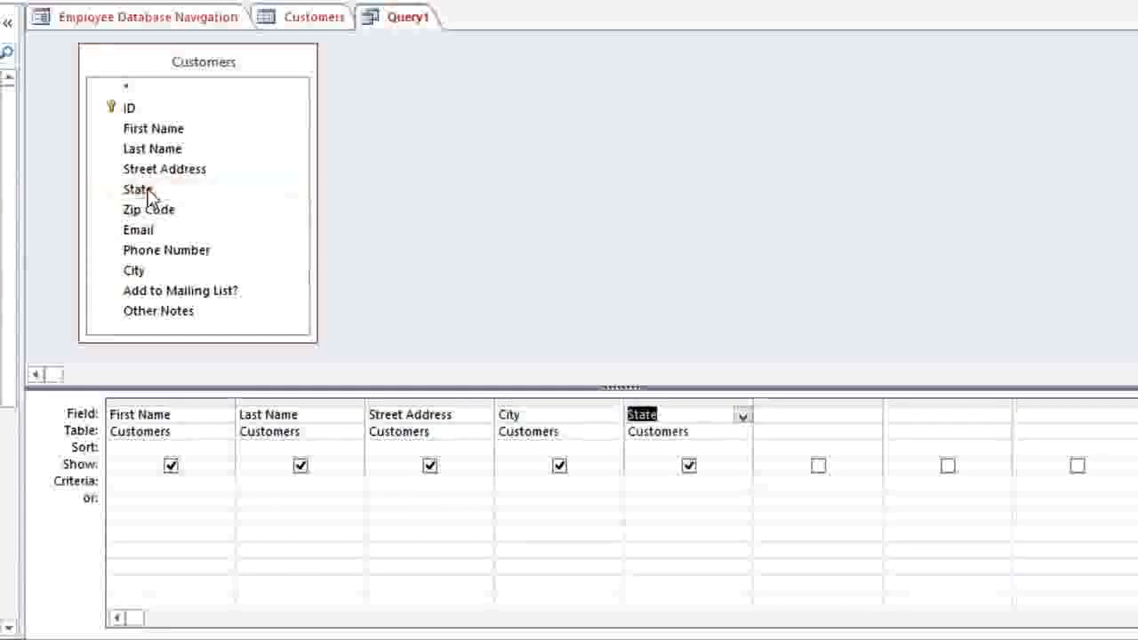
double_click(148, 214)
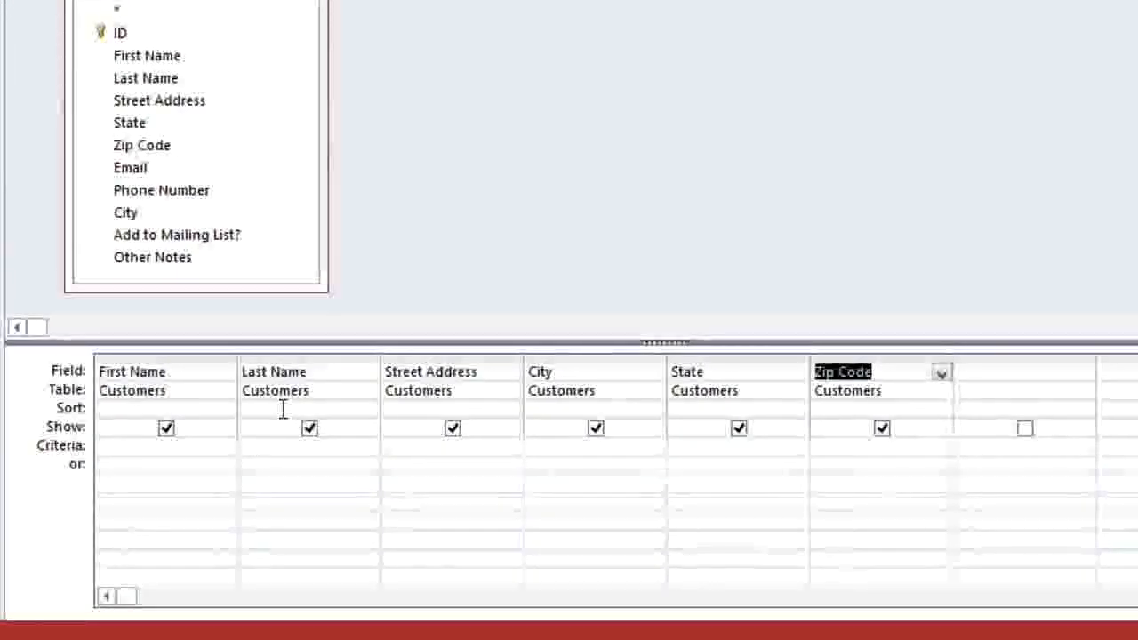
Step: Set the Last Name column to sort Ascending
left_click(283, 408)
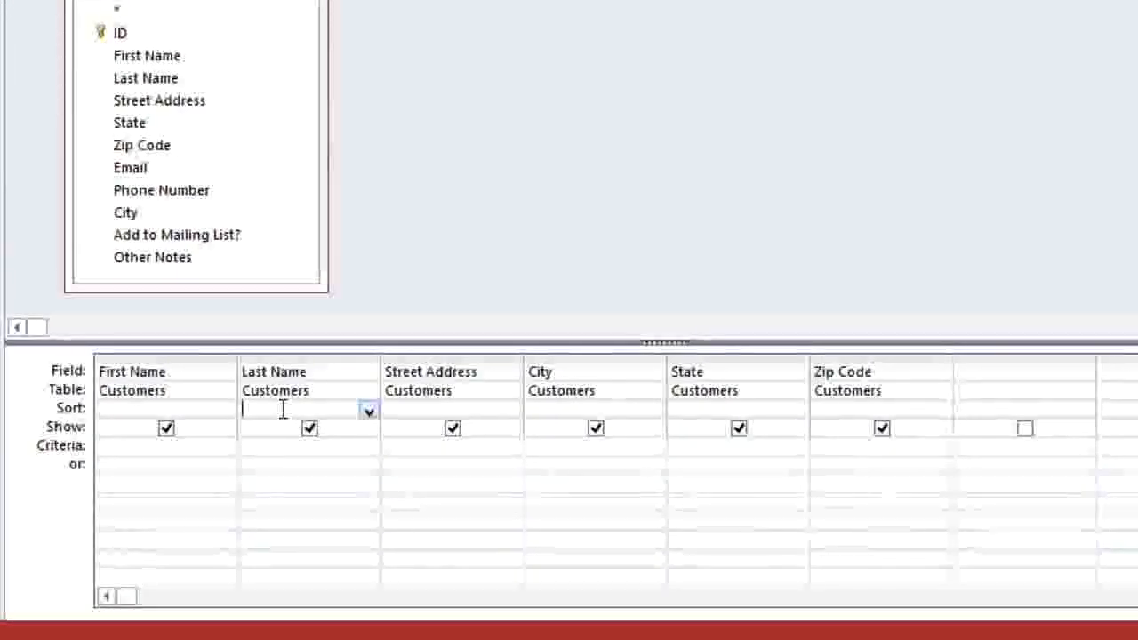
left_click(368, 410)
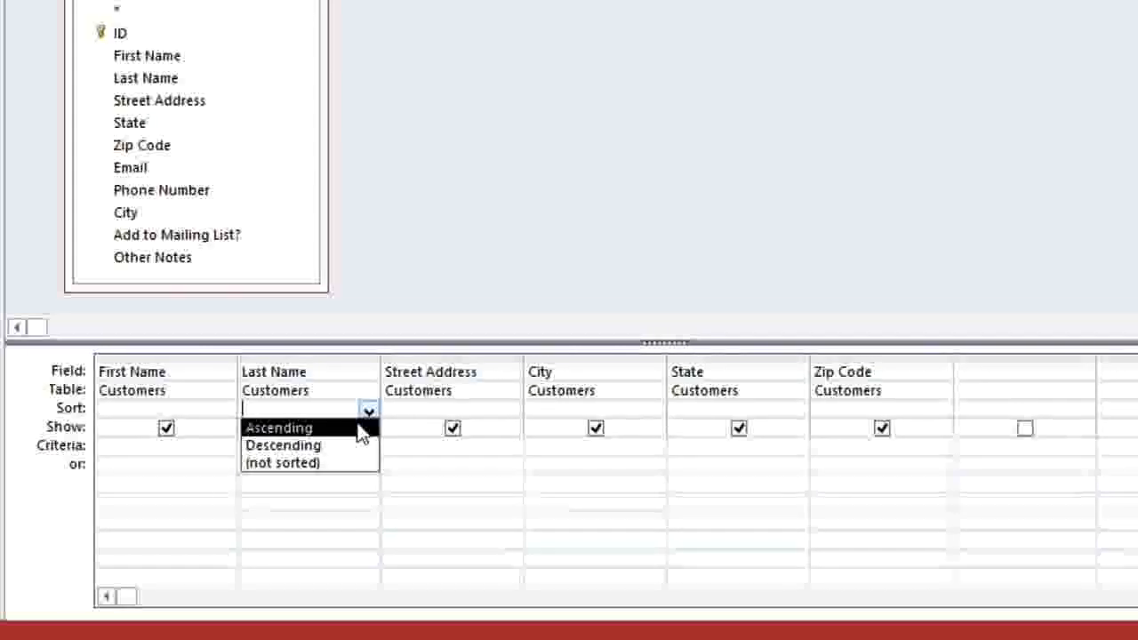
left_click(359, 429)
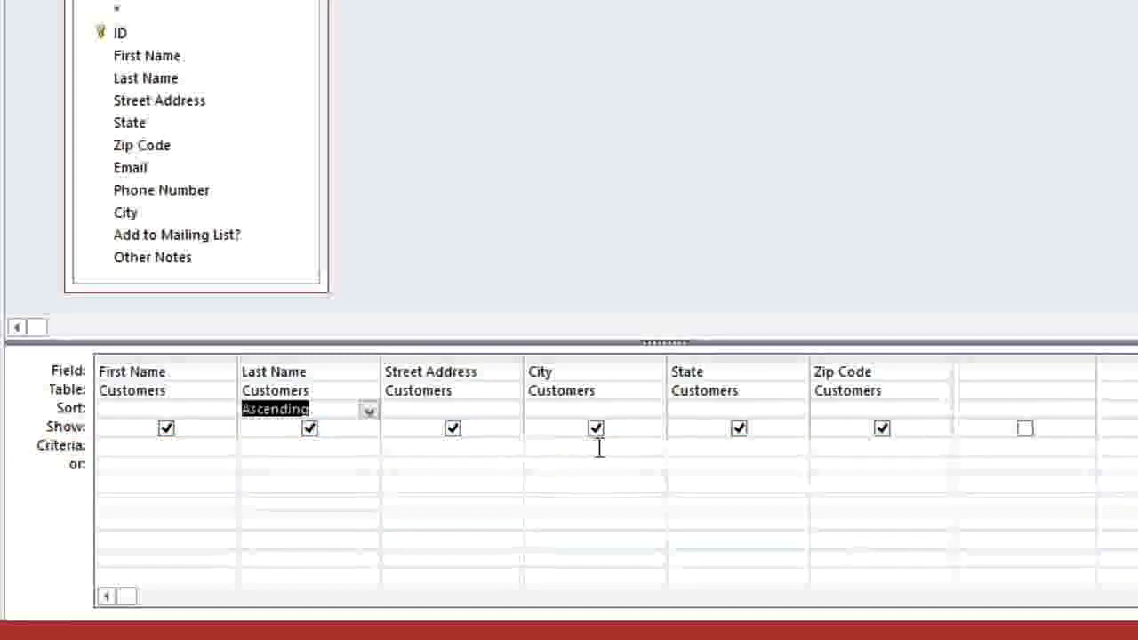
Step: Add criteria City = 'Raleigh' or Zip Code = '27513' on the or row
left_click(631, 447)
type("\"")
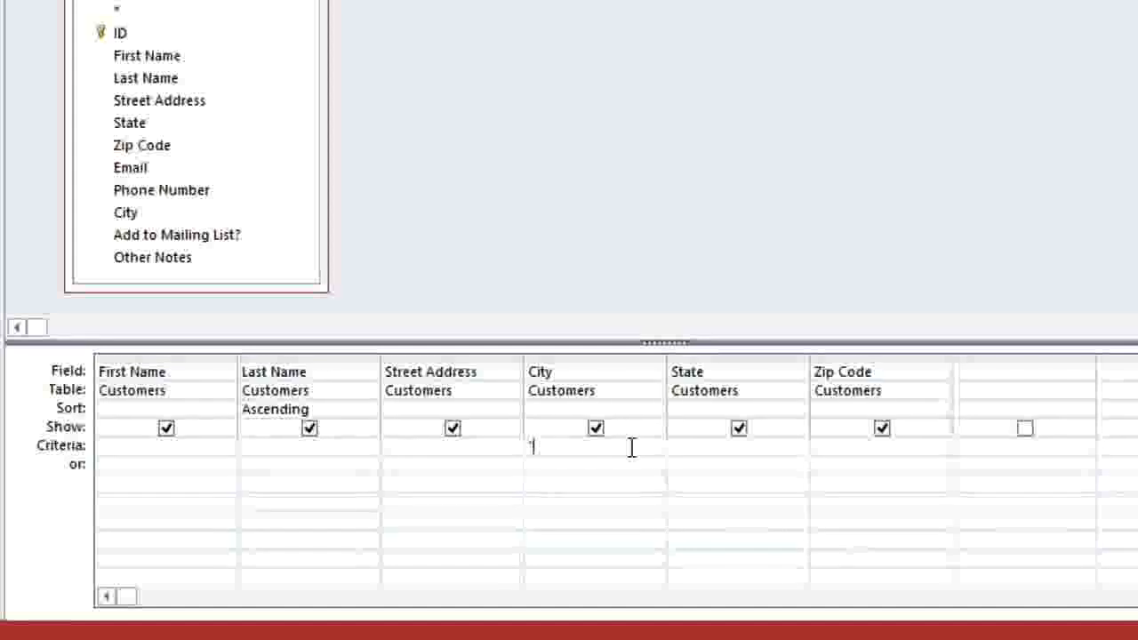
type("Raleigh")
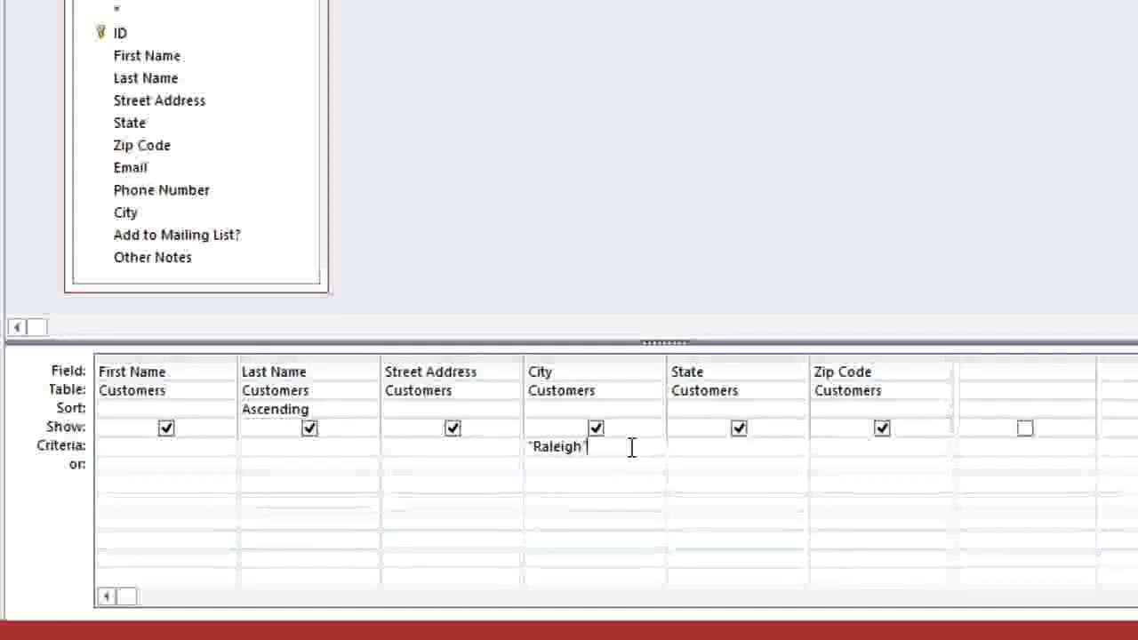
type("\"")
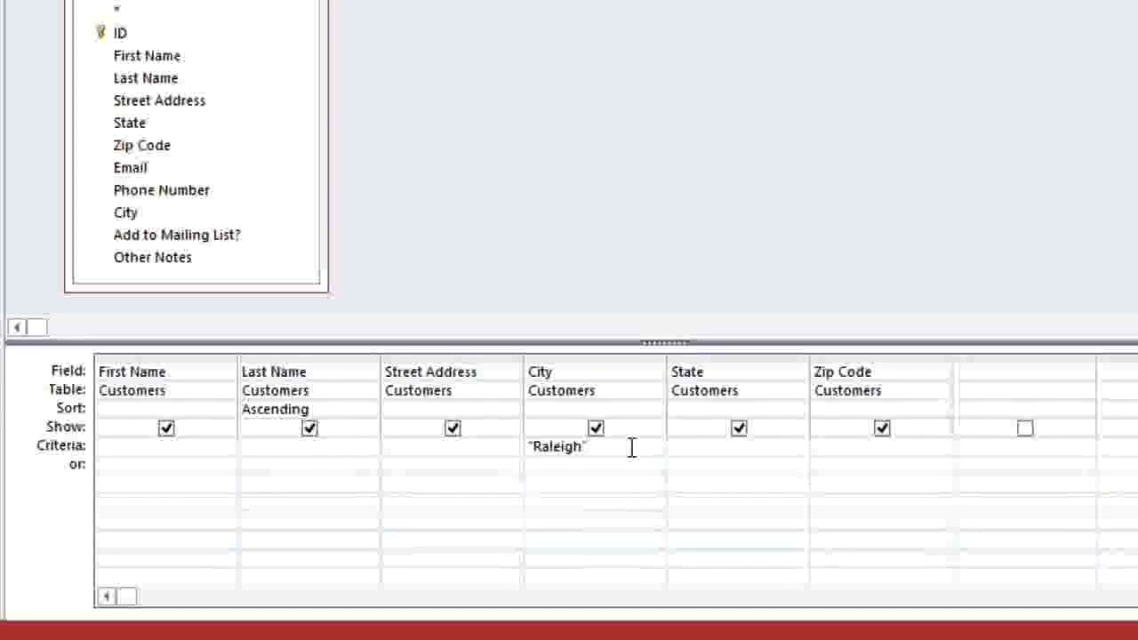
left_click(911, 460)
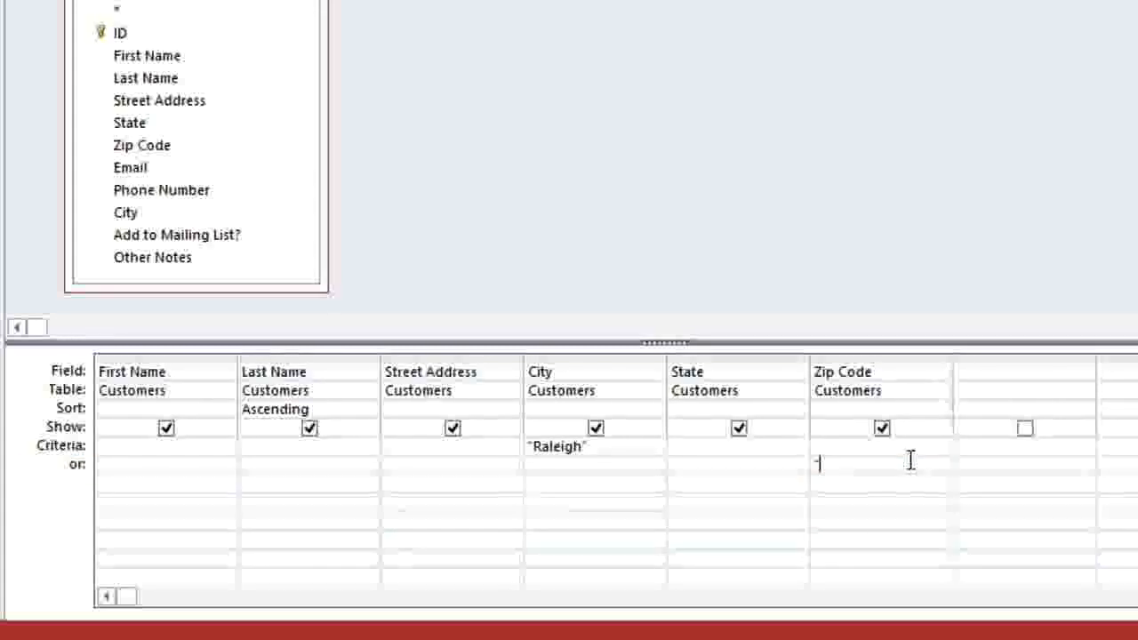
type("\"27513\"")
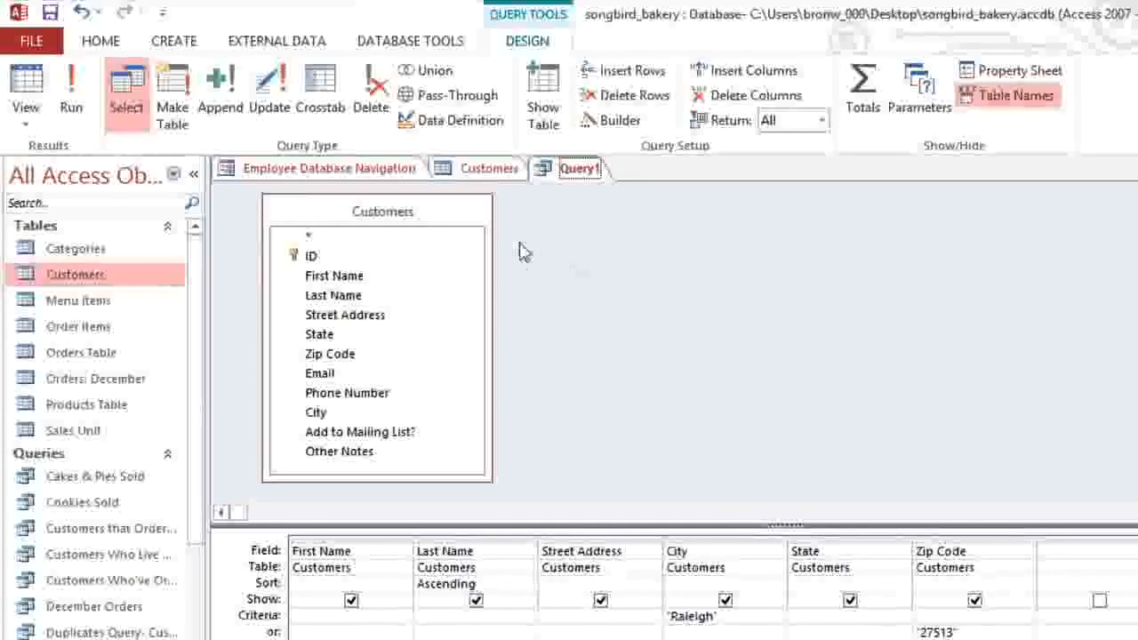
left_click(74, 99)
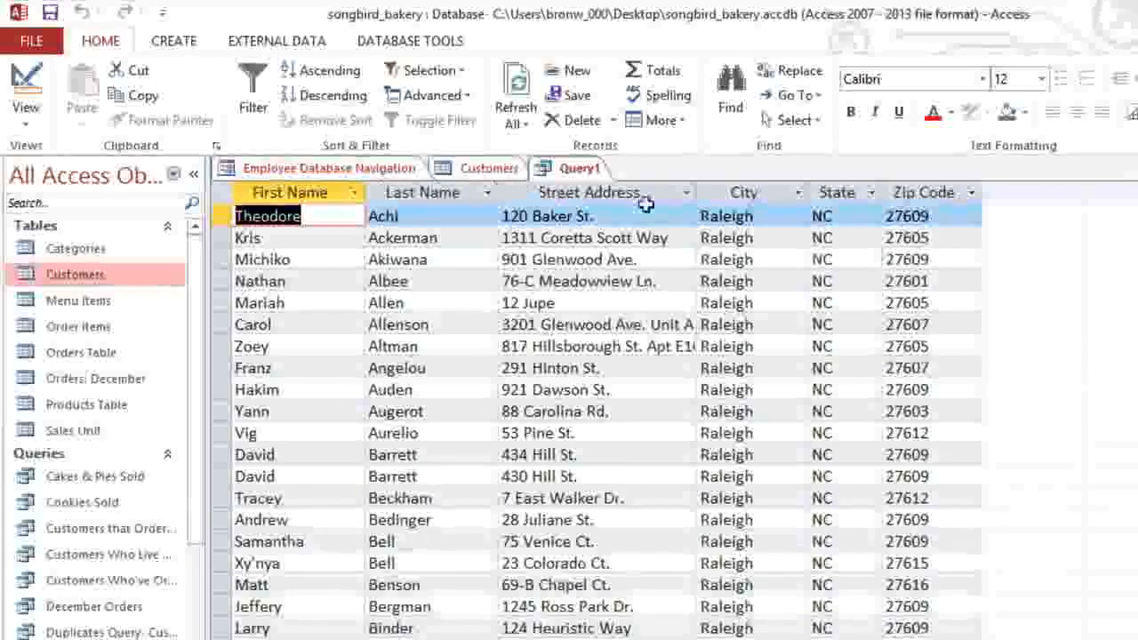
scroll(595, 418, "down", 18)
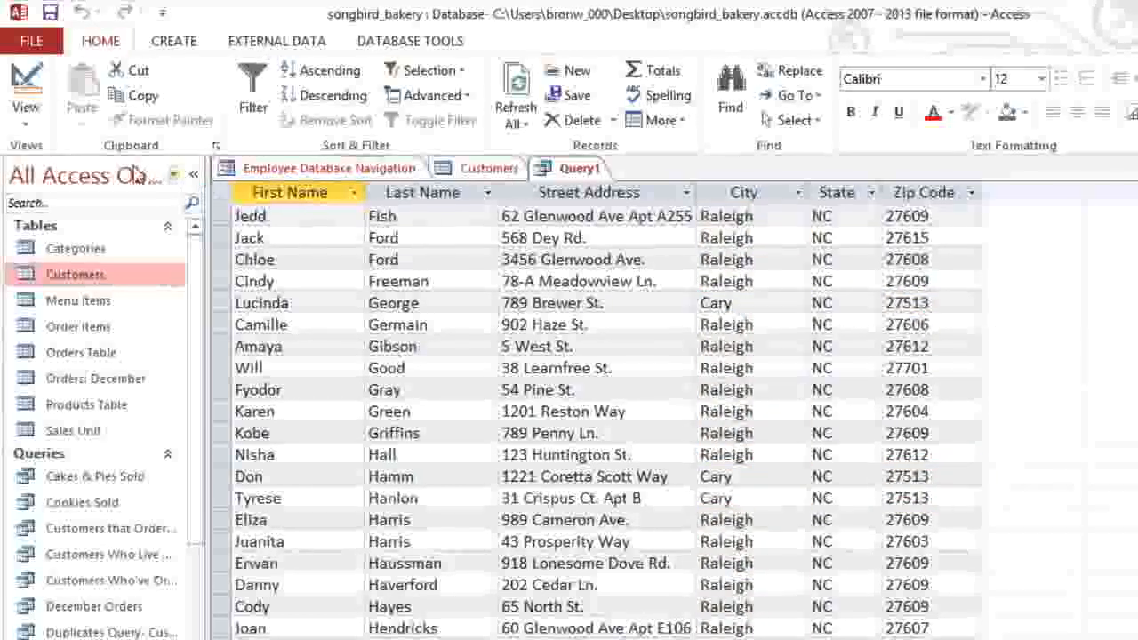
left_click(31, 132)
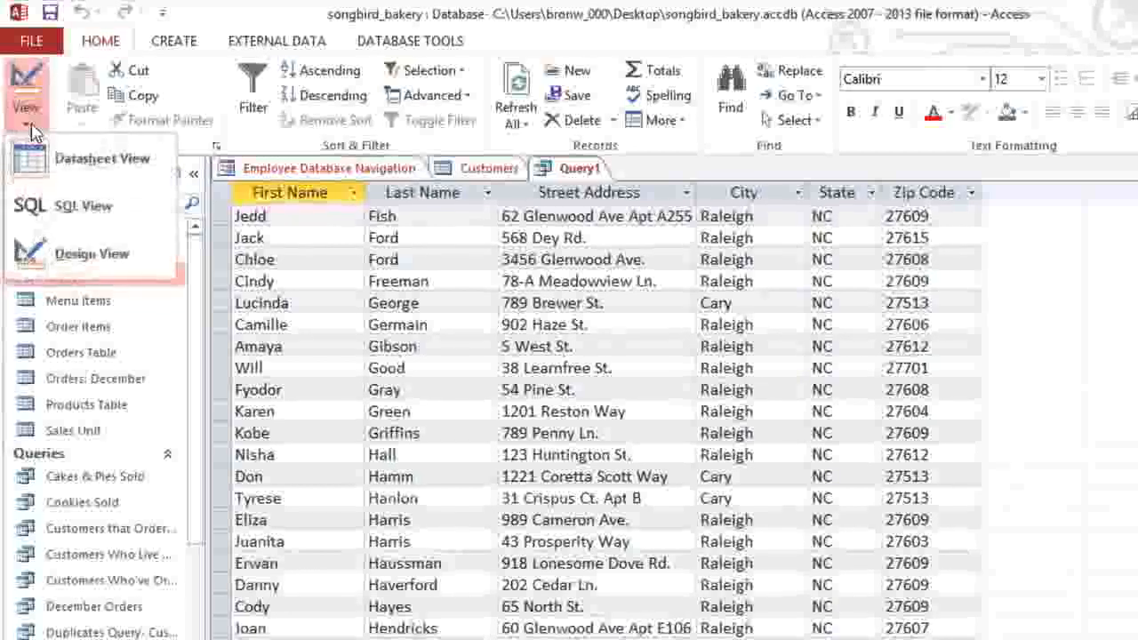
left_click(36, 256)
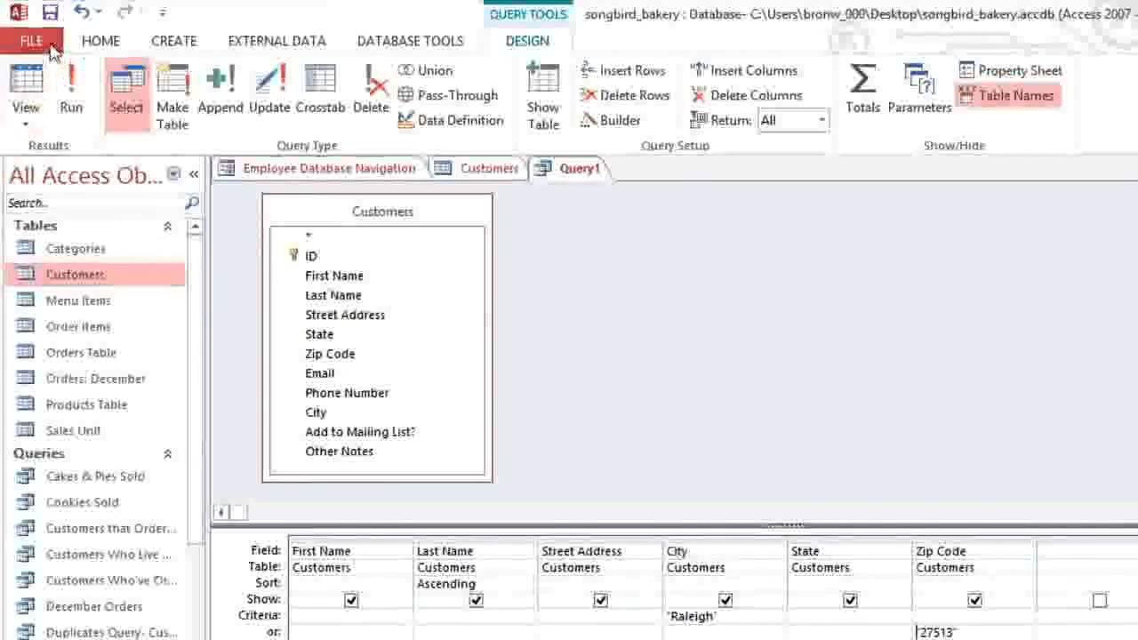
Step: Save Query1 under the name 'Nearby Customers'
left_click(51, 16)
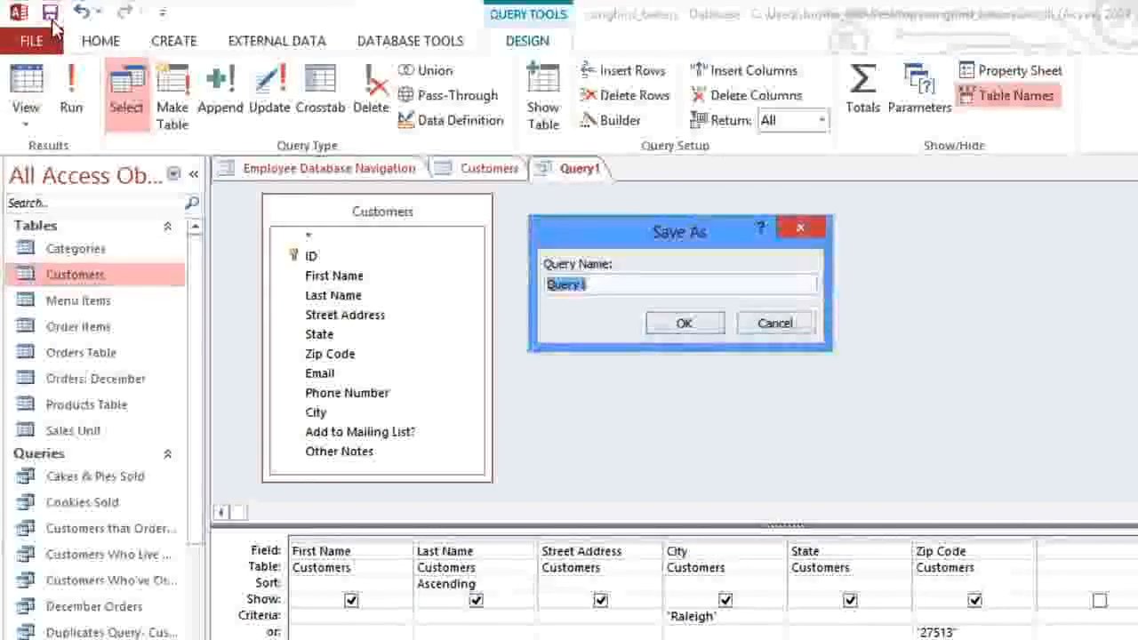
type("Nearby Customer")
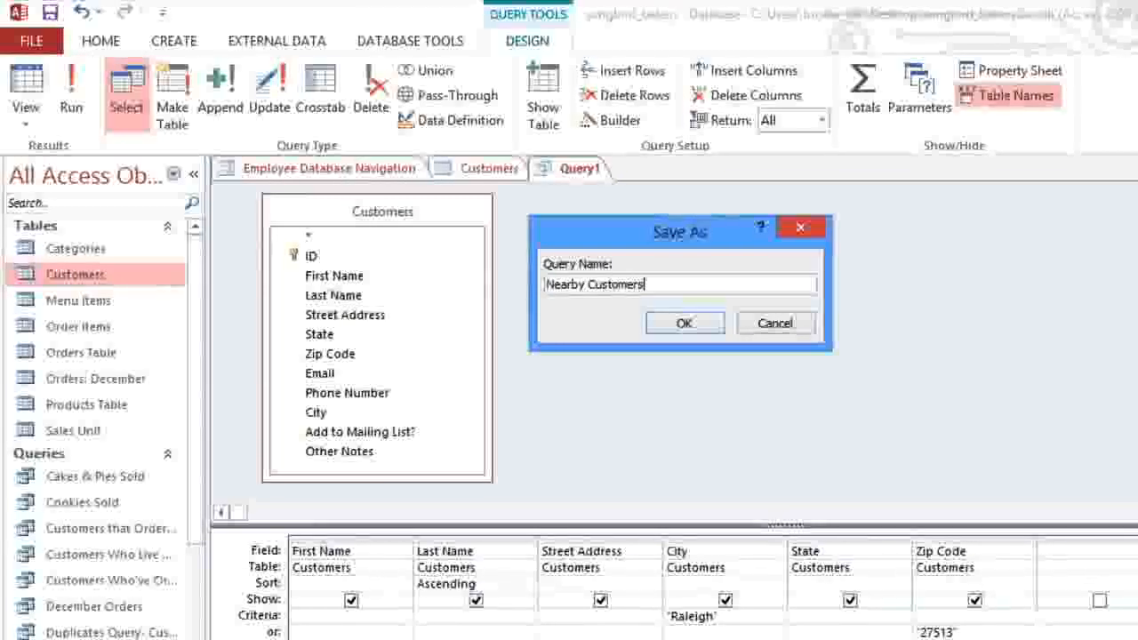
type("s")
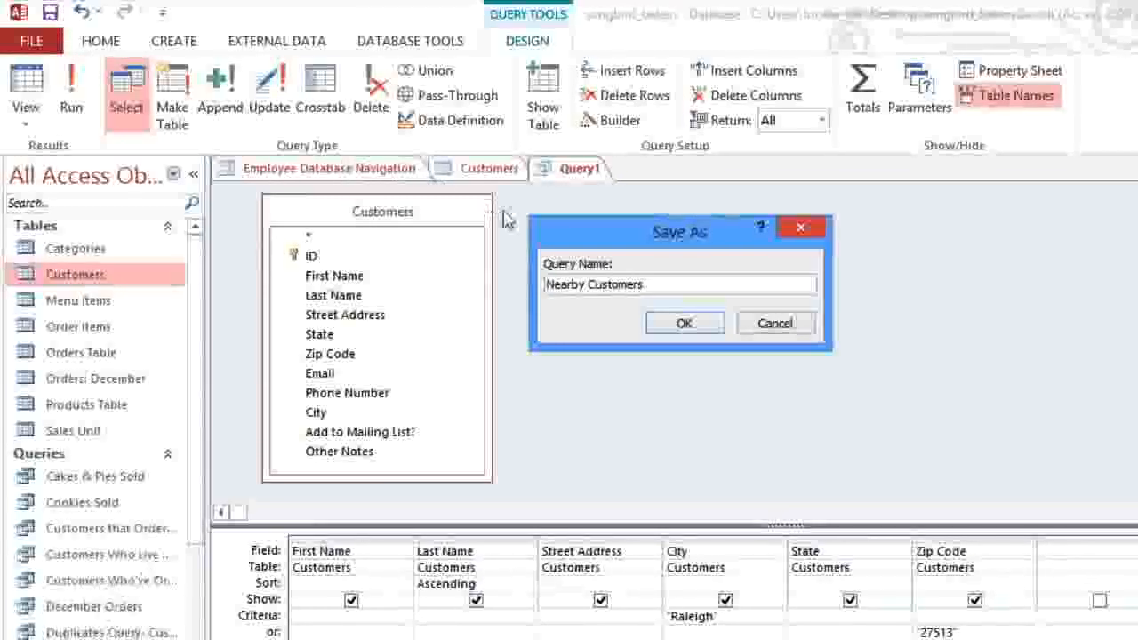
left_click(682, 325)
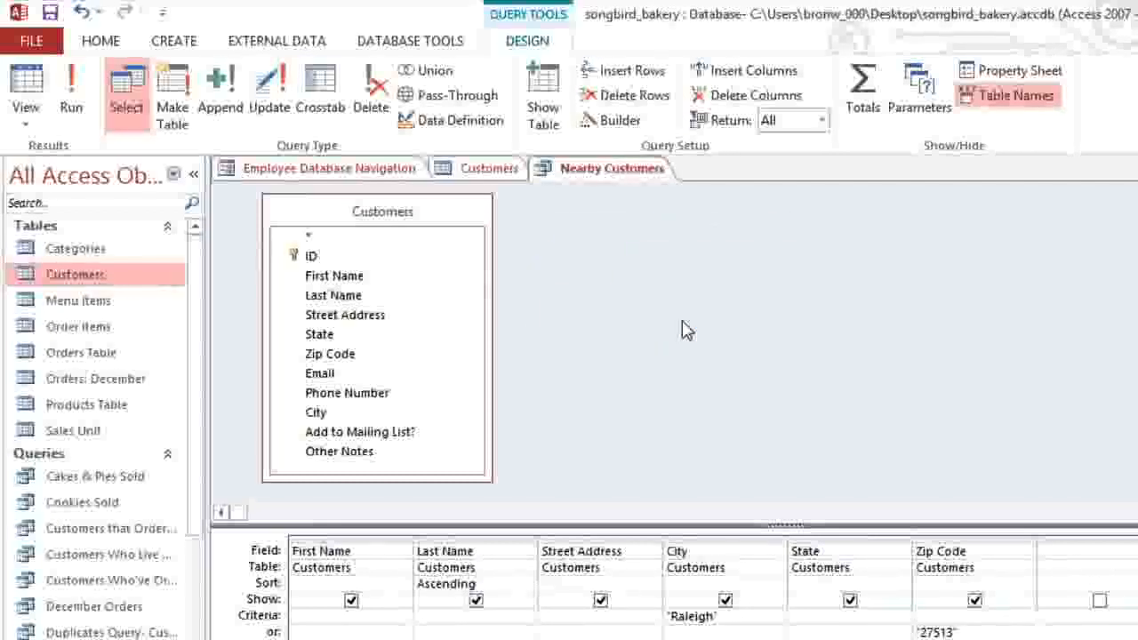
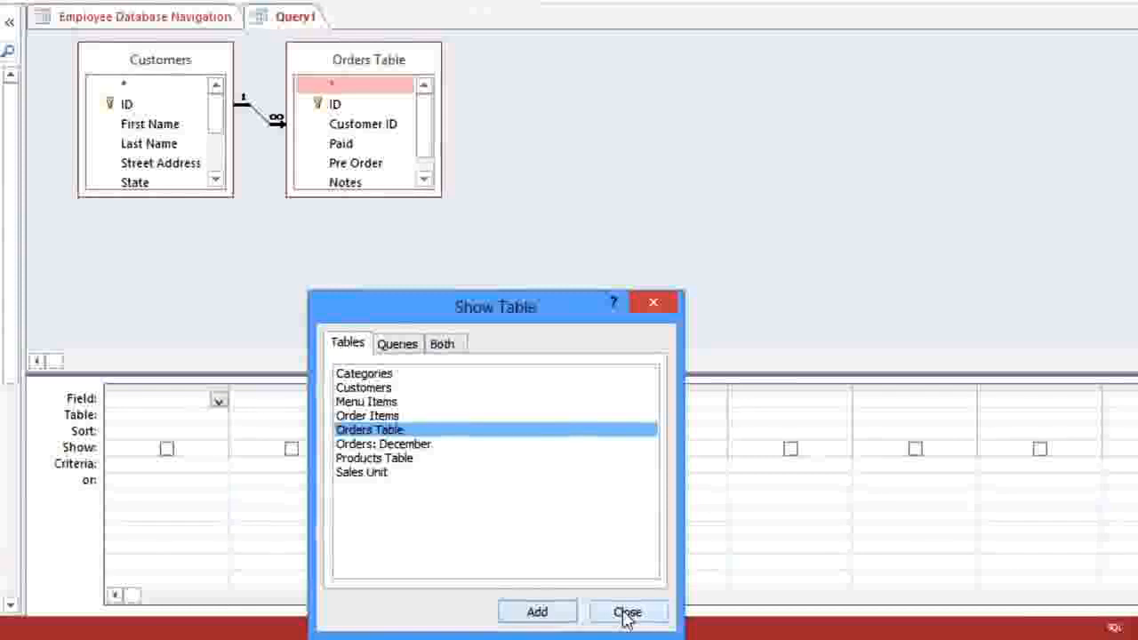
Step: Close Show Table and enlarge the Customers and Orders Table field lists to show all fields
left_click(612, 615)
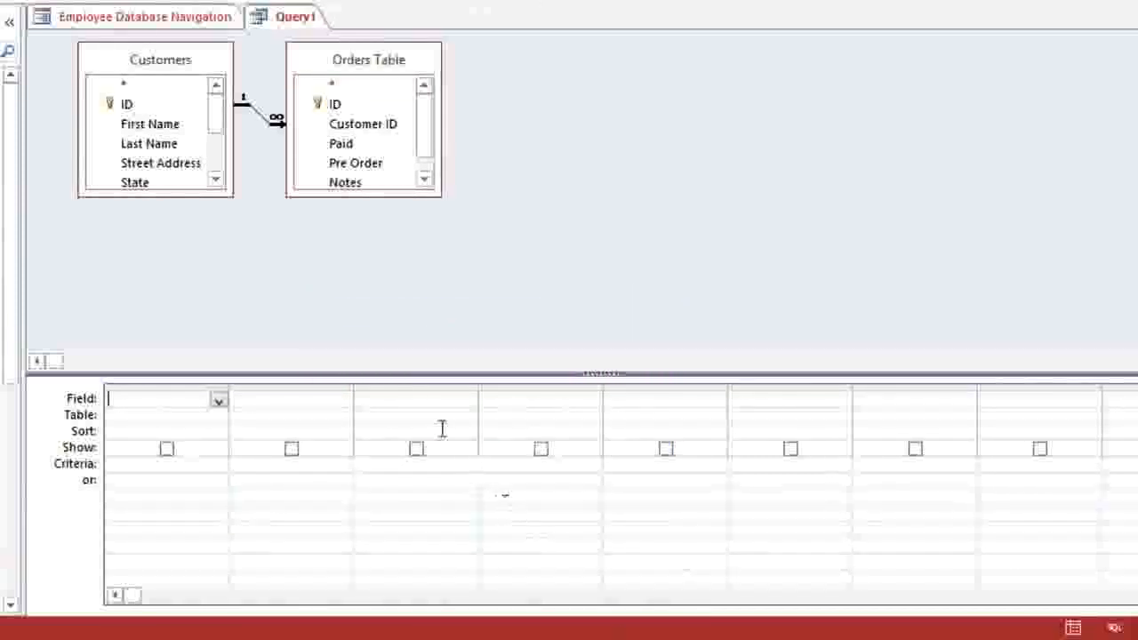
left_click_drag(232, 196, 270, 306)
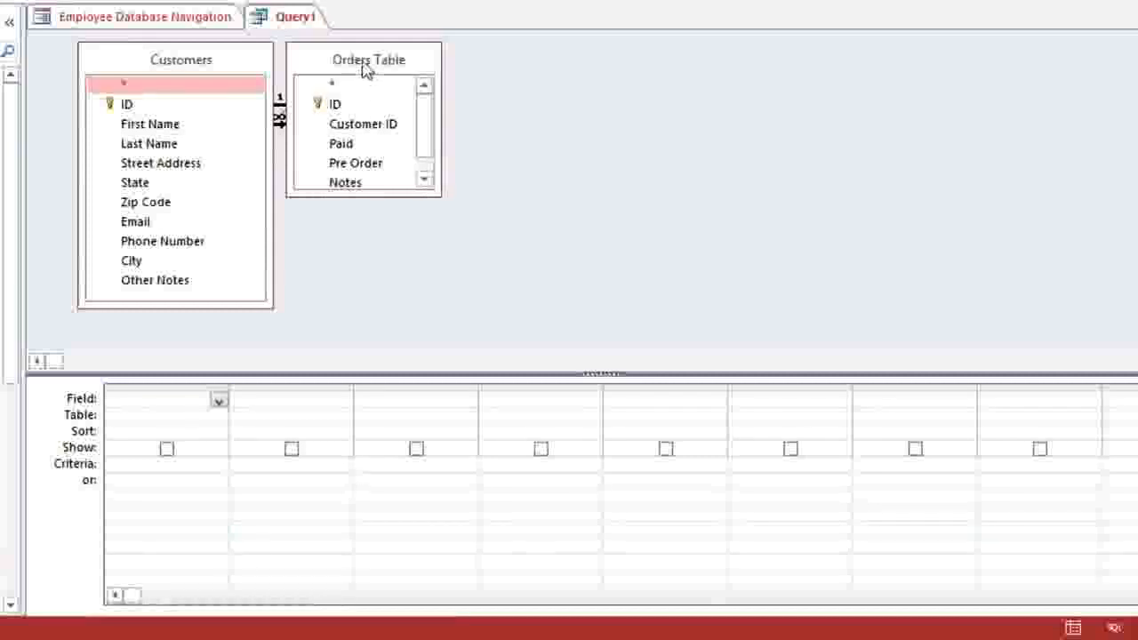
left_click_drag(363, 69, 406, 70)
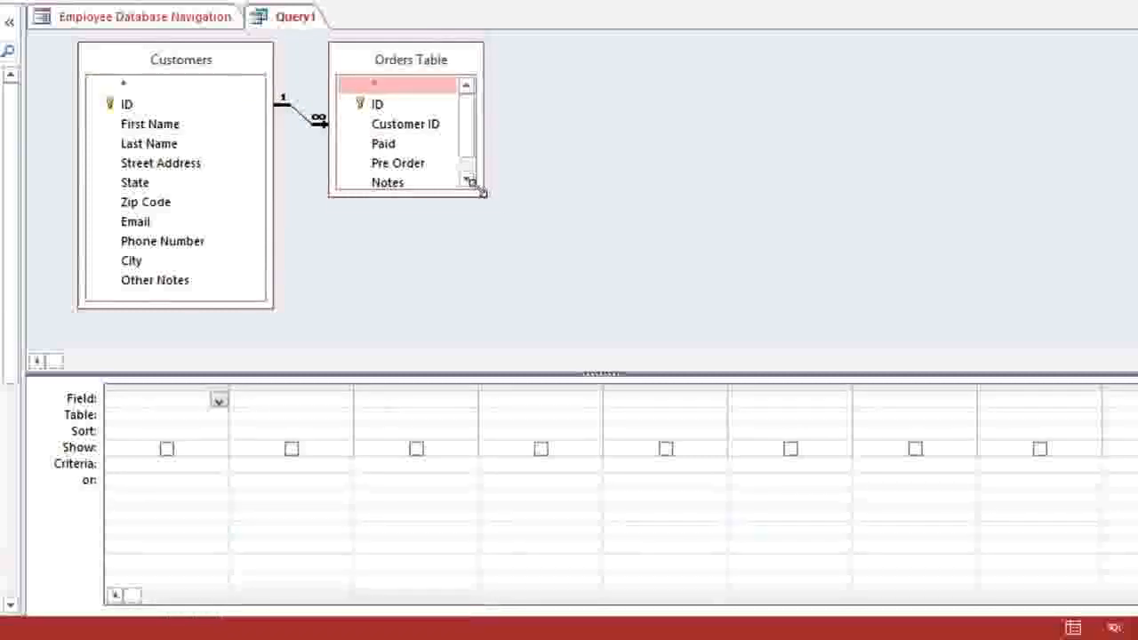
left_click_drag(477, 190, 514, 244)
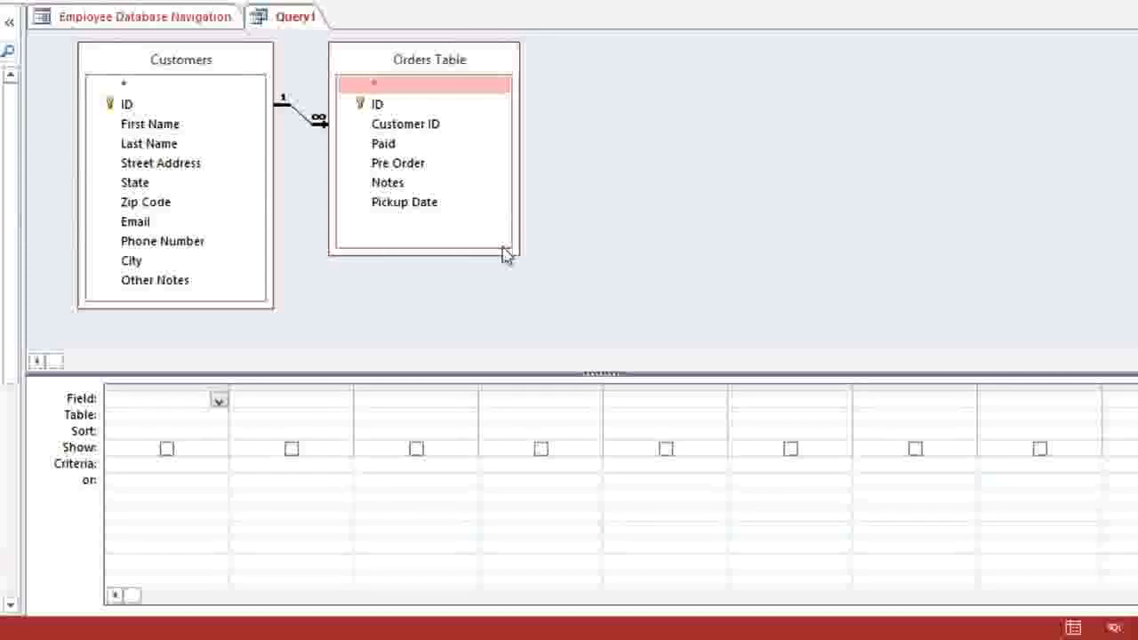
Step: Add First Name, Last Name, Street Address, City, State, Zip Code, Phone Number and Orders Table ID to the grid
double_click(148, 125)
double_click(149, 145)
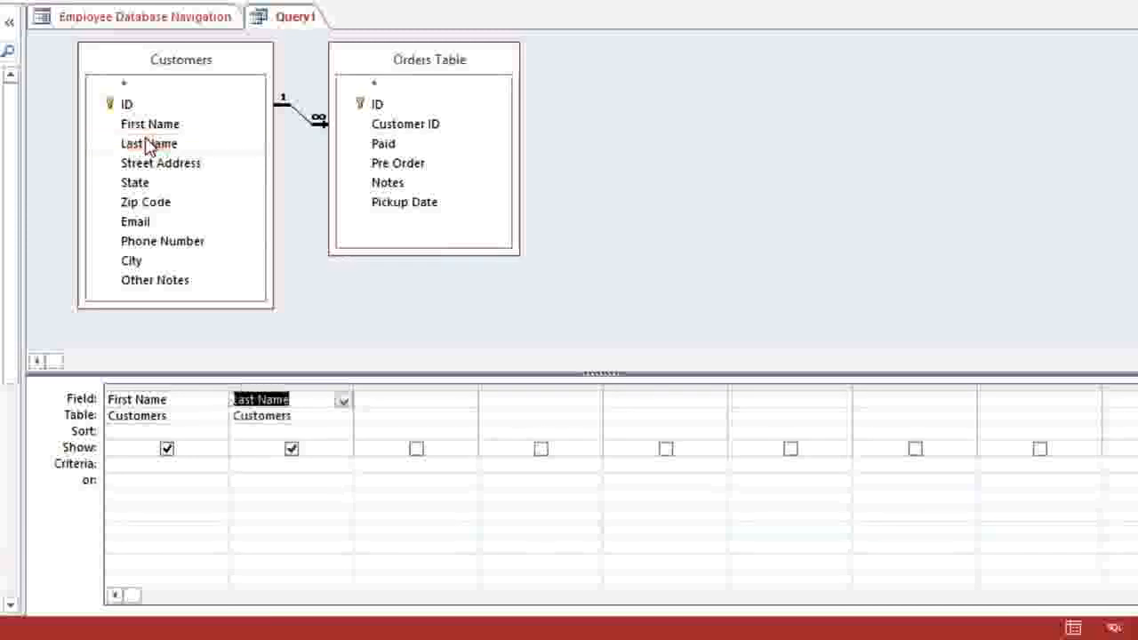
double_click(149, 165)
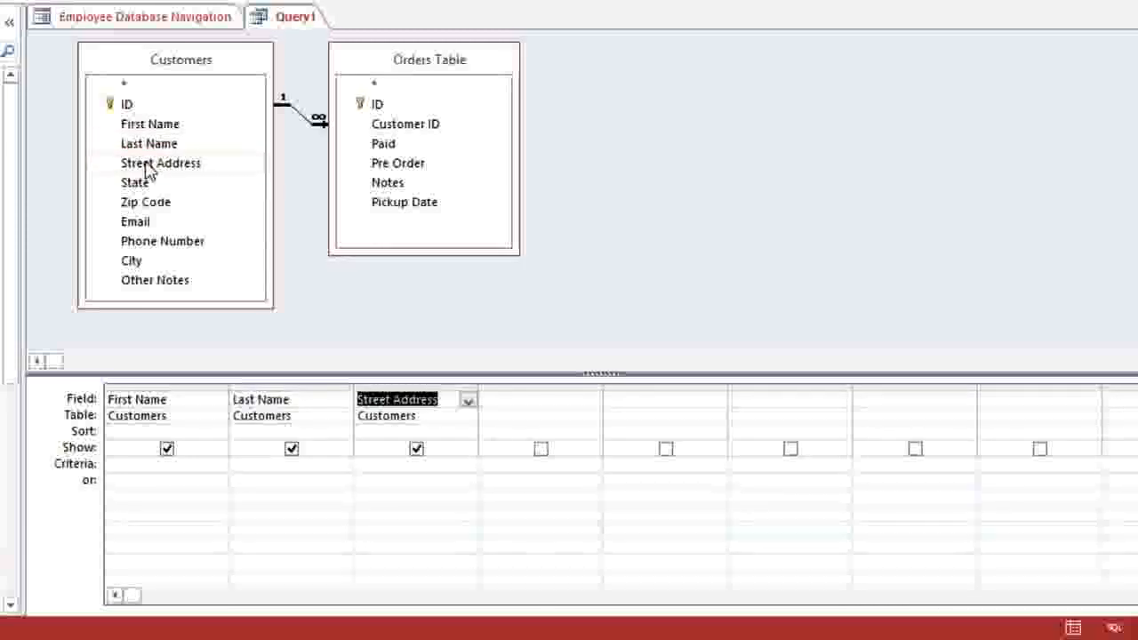
double_click(147, 261)
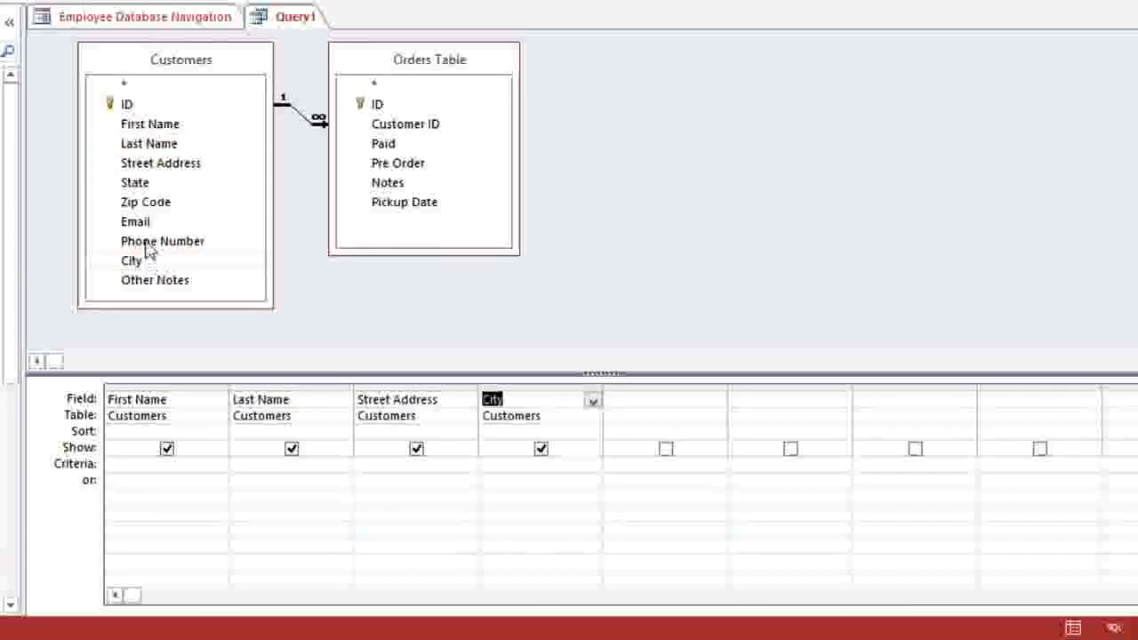
double_click(148, 184)
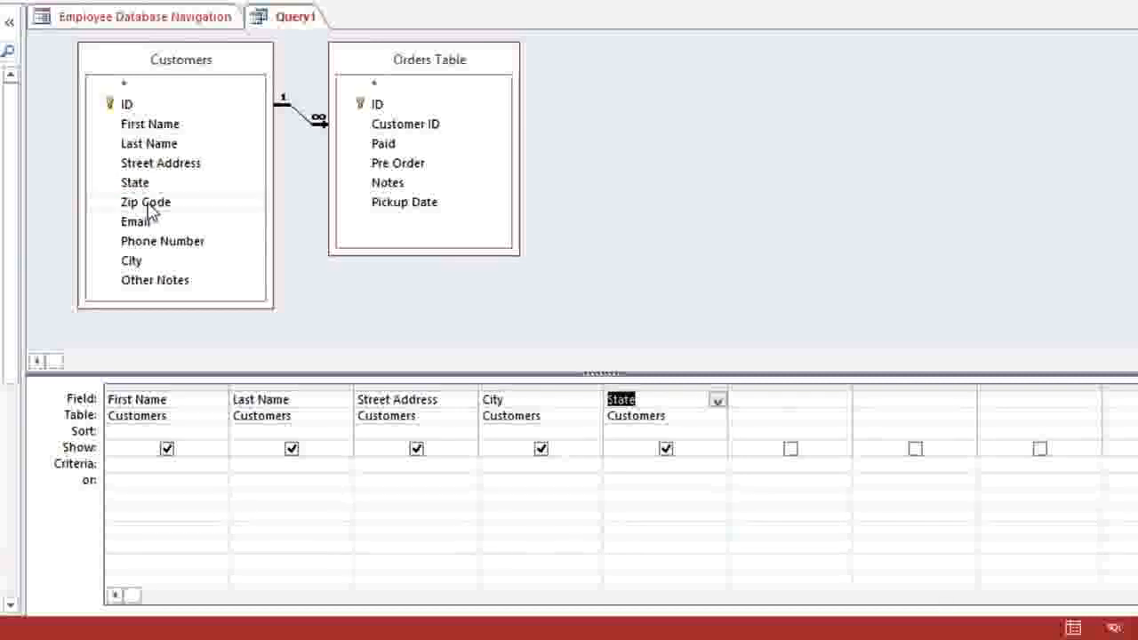
double_click(147, 204)
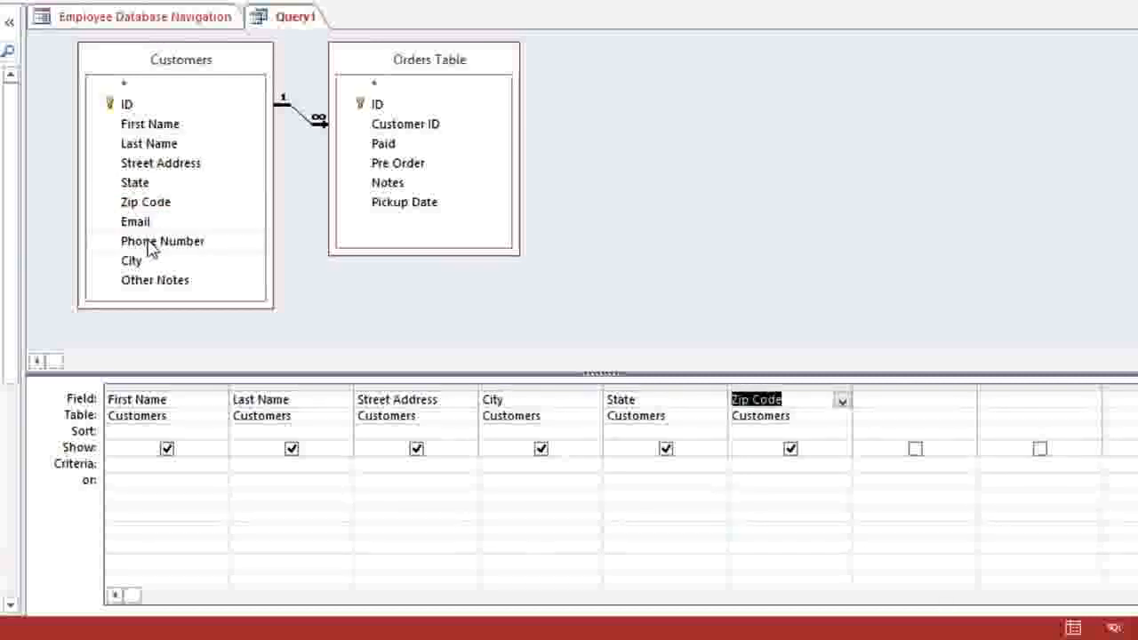
double_click(151, 246)
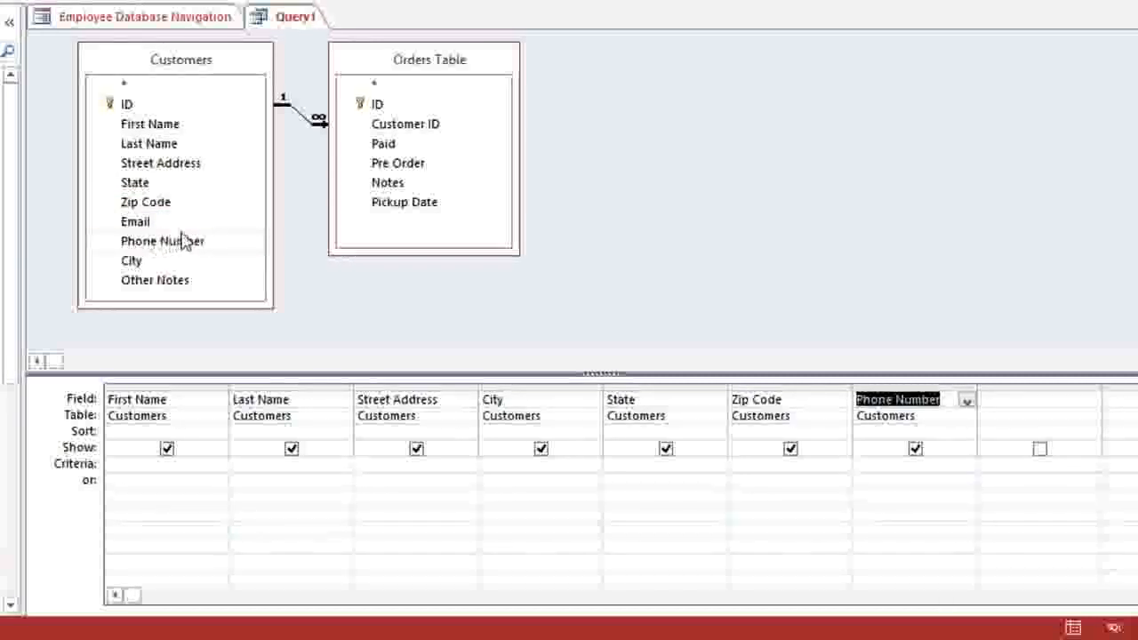
left_click(391, 107)
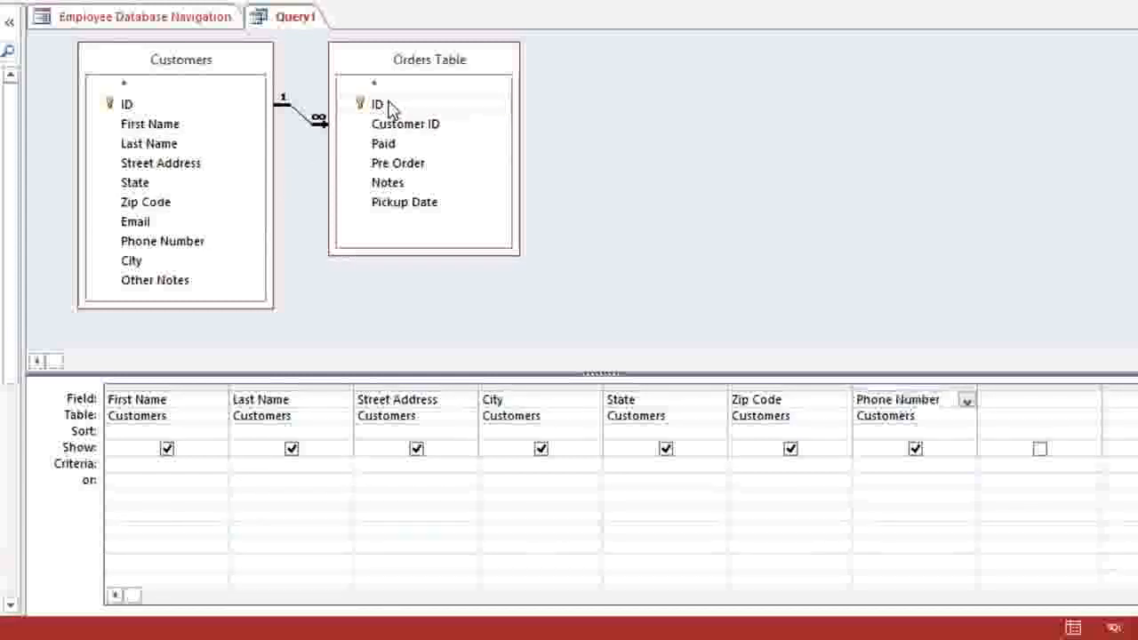
double_click(391, 107)
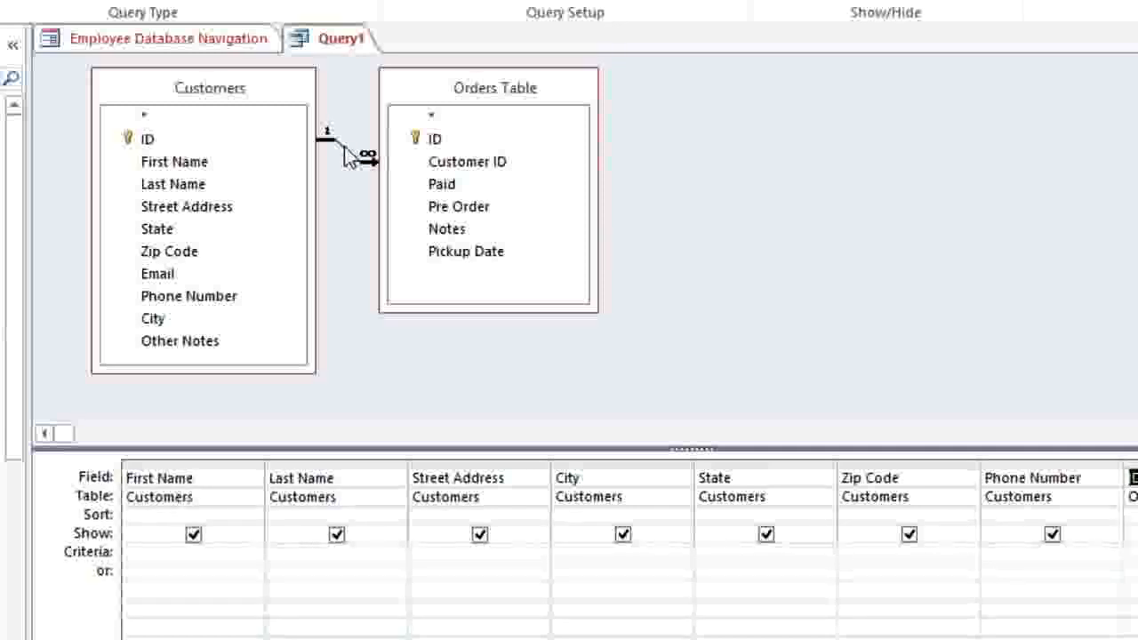
Step: Set the join to option 3: all Orders Table records and only matching Customers records
double_click(349, 157)
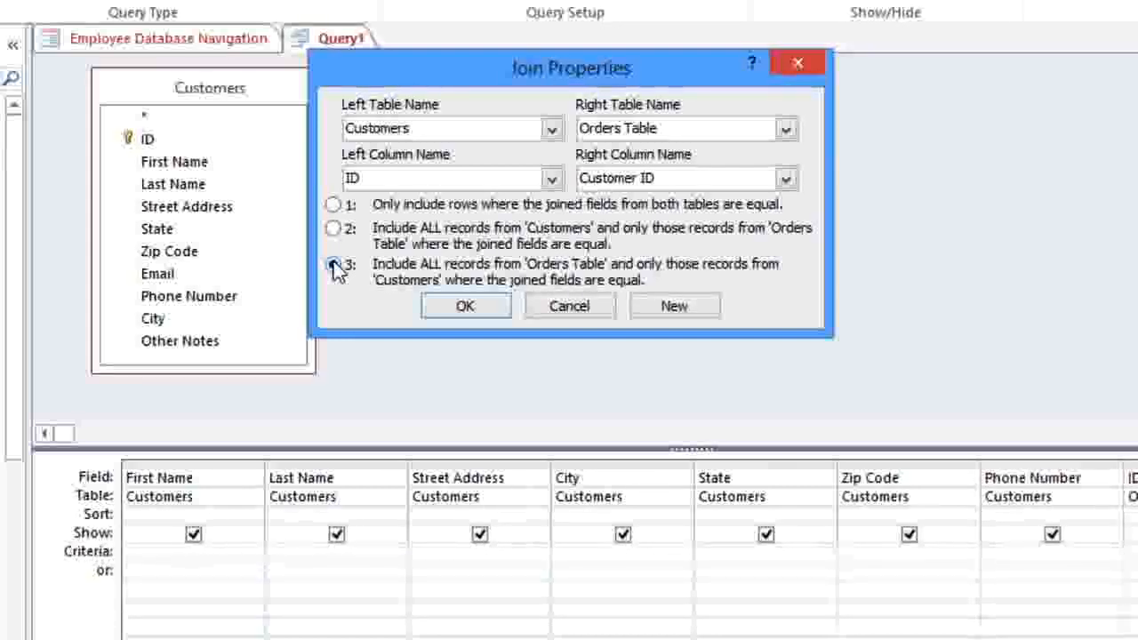
left_click(458, 305)
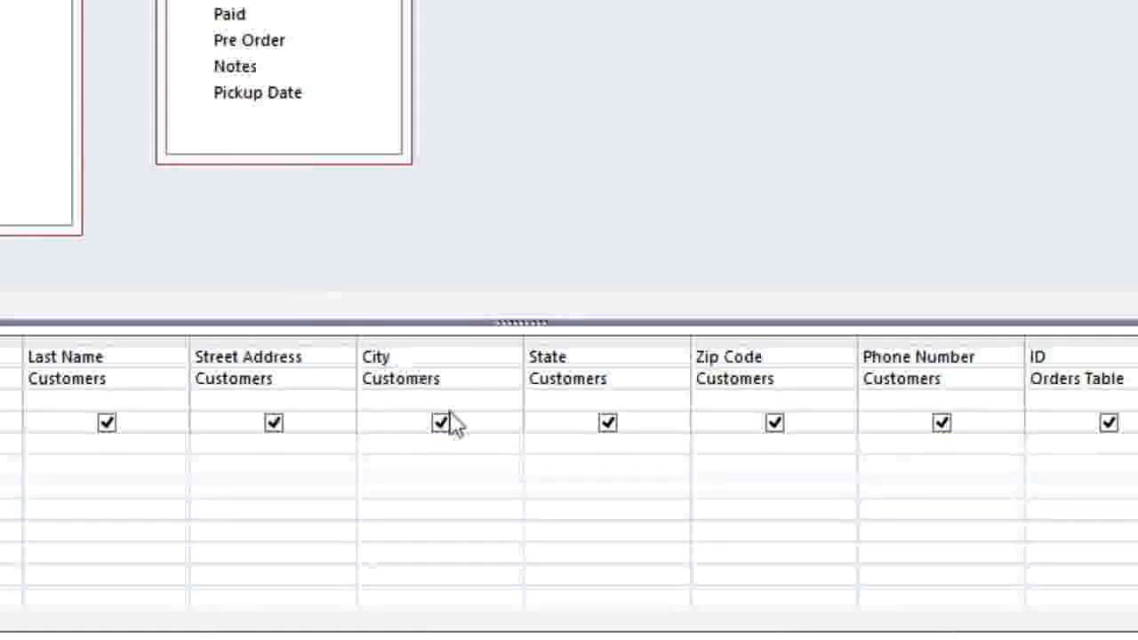
Step: Enter the criterion Not In ("Raleigh") for the City column
left_click(504, 439)
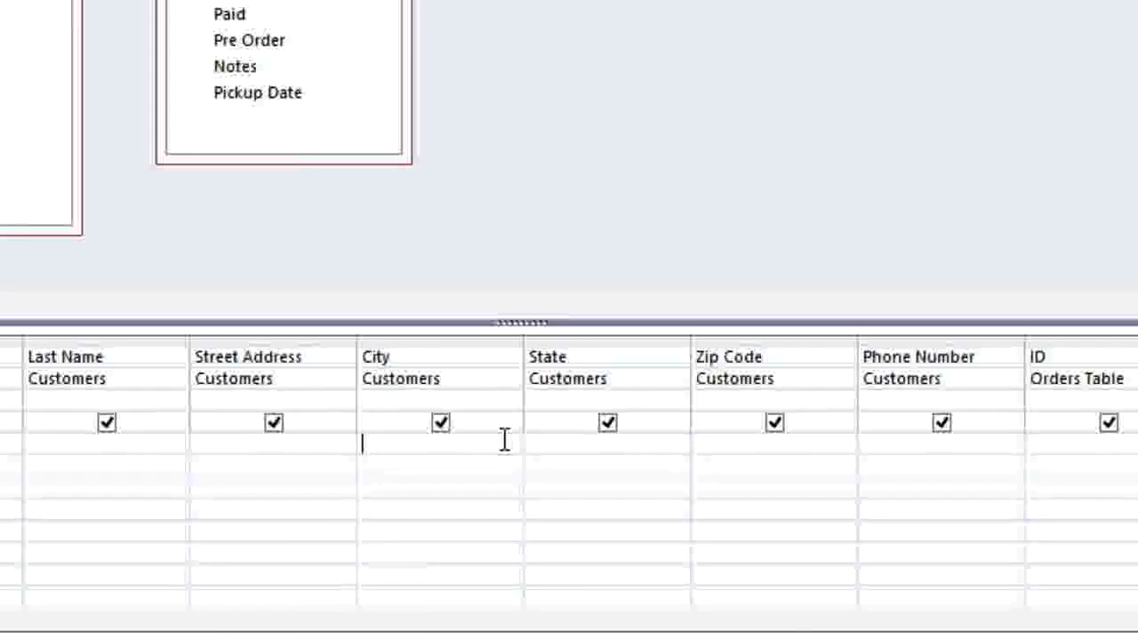
type("N")
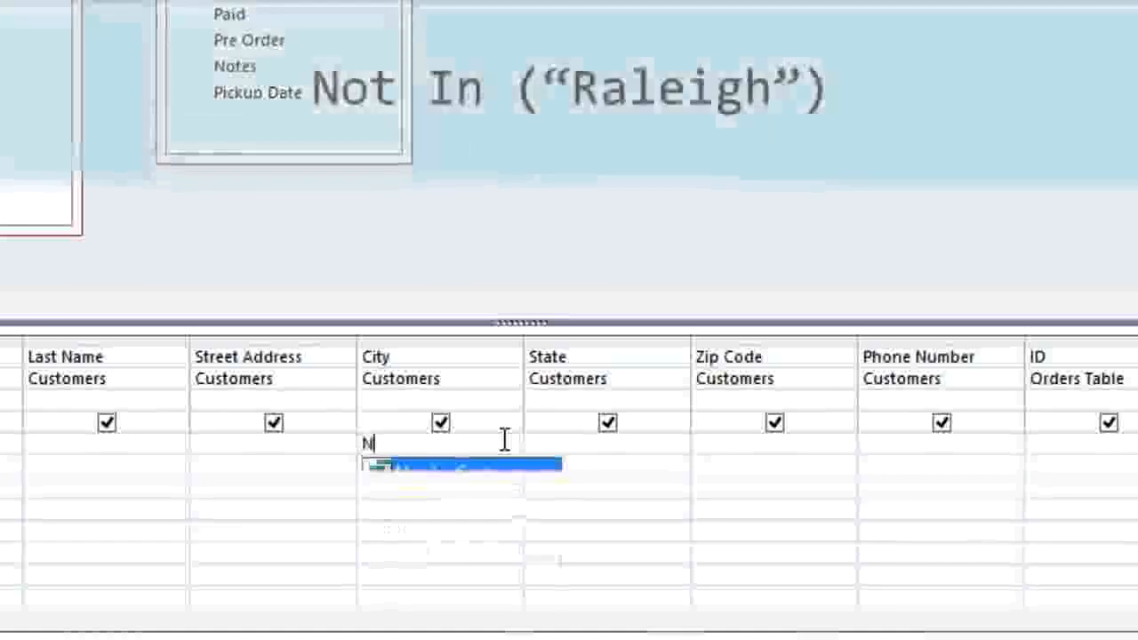
type("ot In")
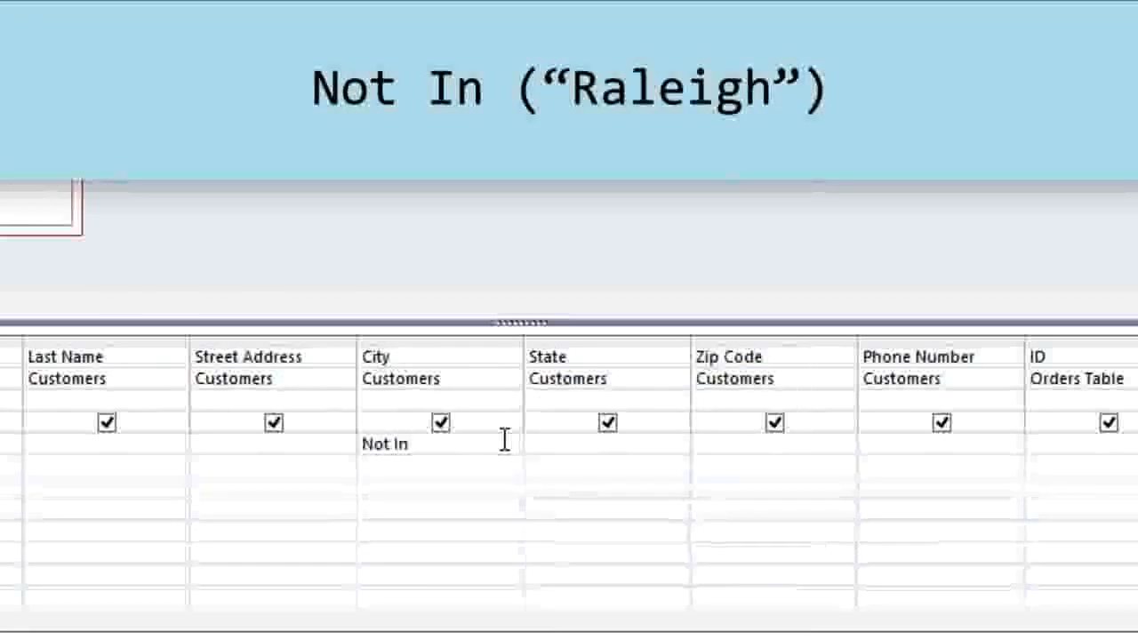
type(" (\"Rale")
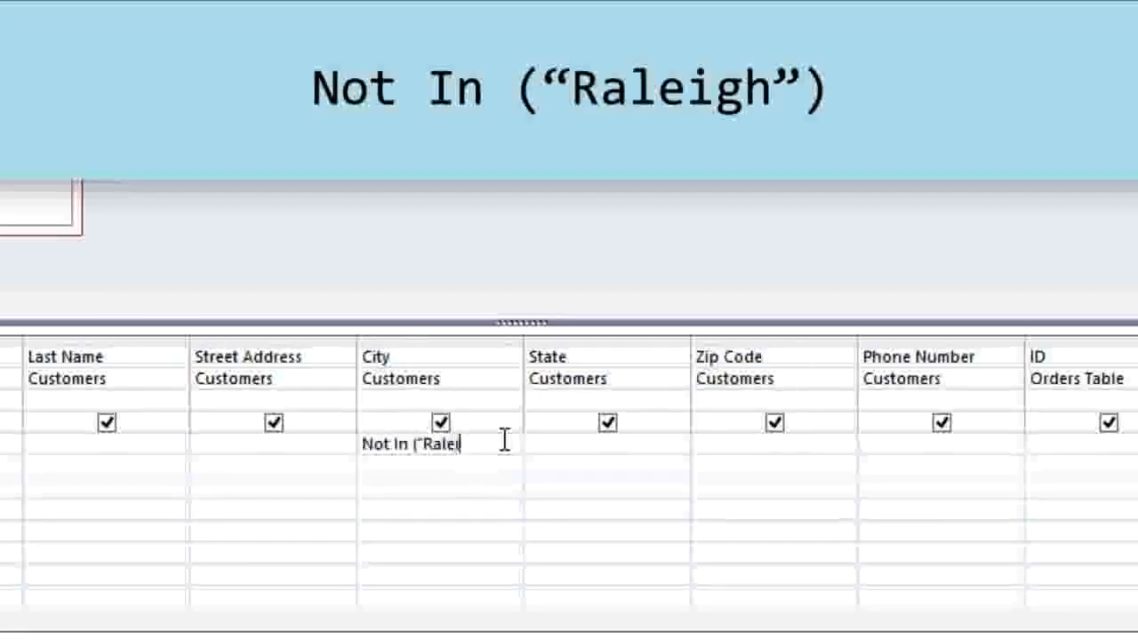
type("igh\")")
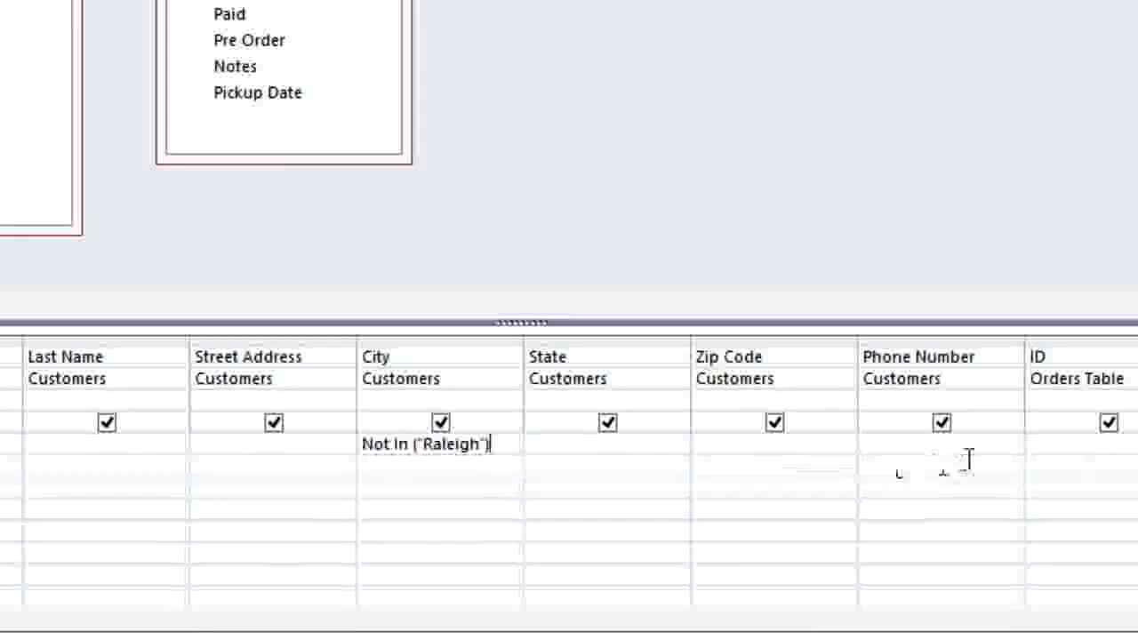
left_click(1001, 445)
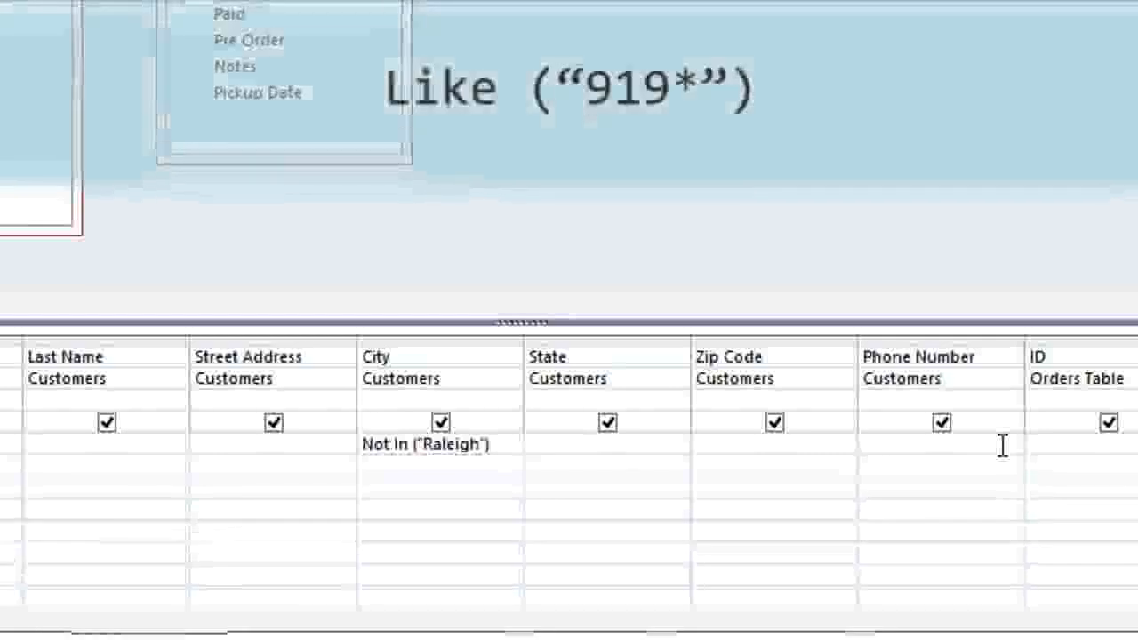
Step: Add the Phone Number criterion Like ("919*") and run the query, returning 14 rows
type("Like (")
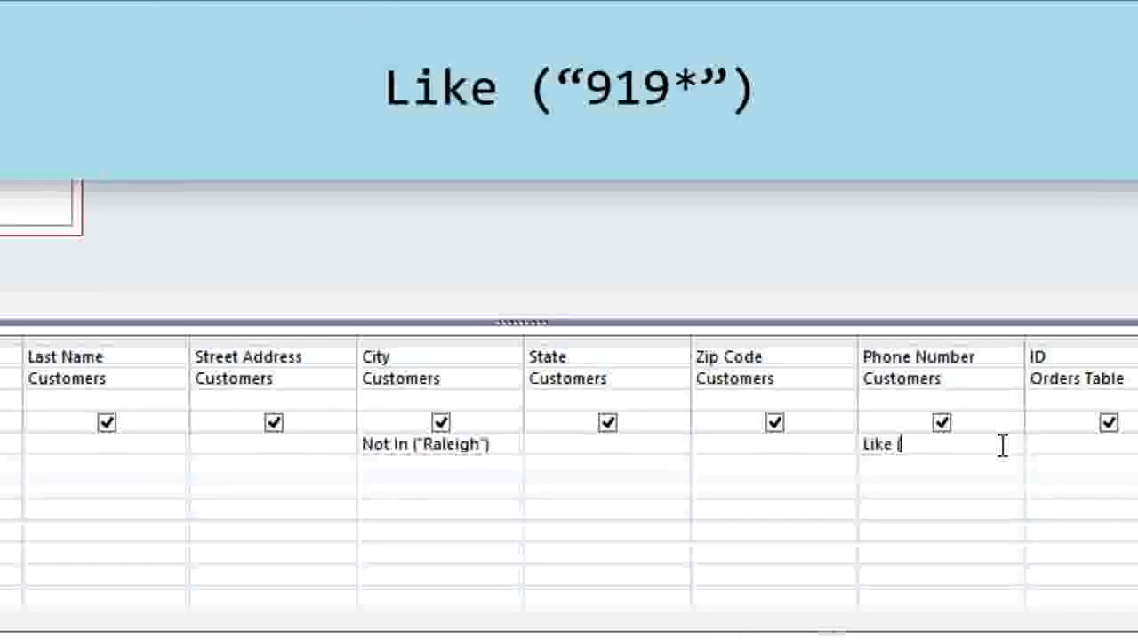
type("\"")
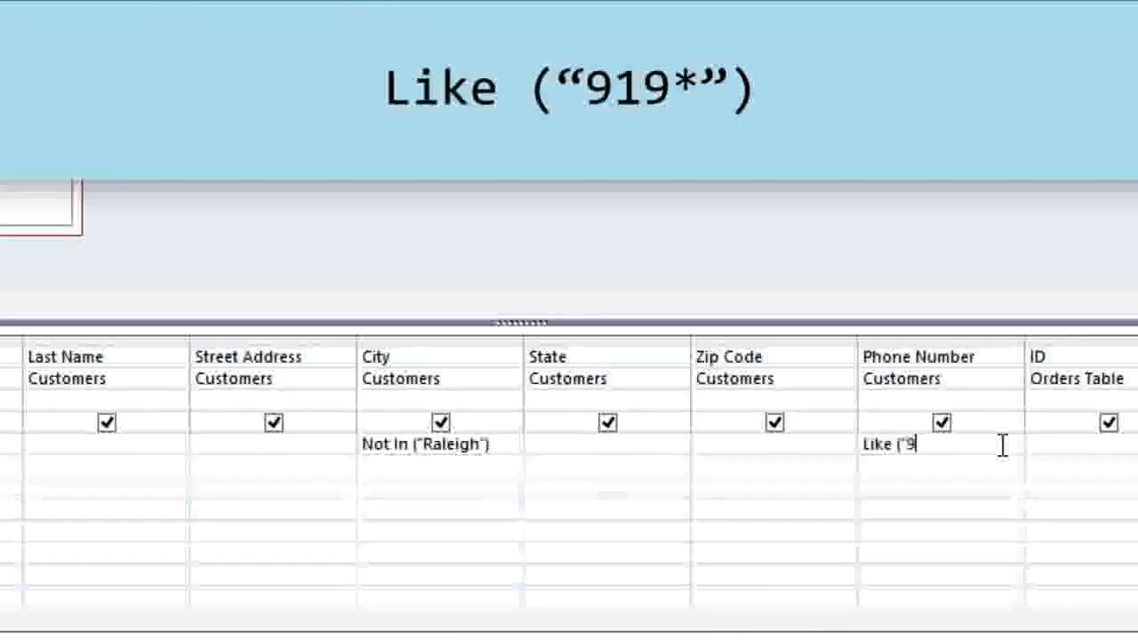
type("919*\"")
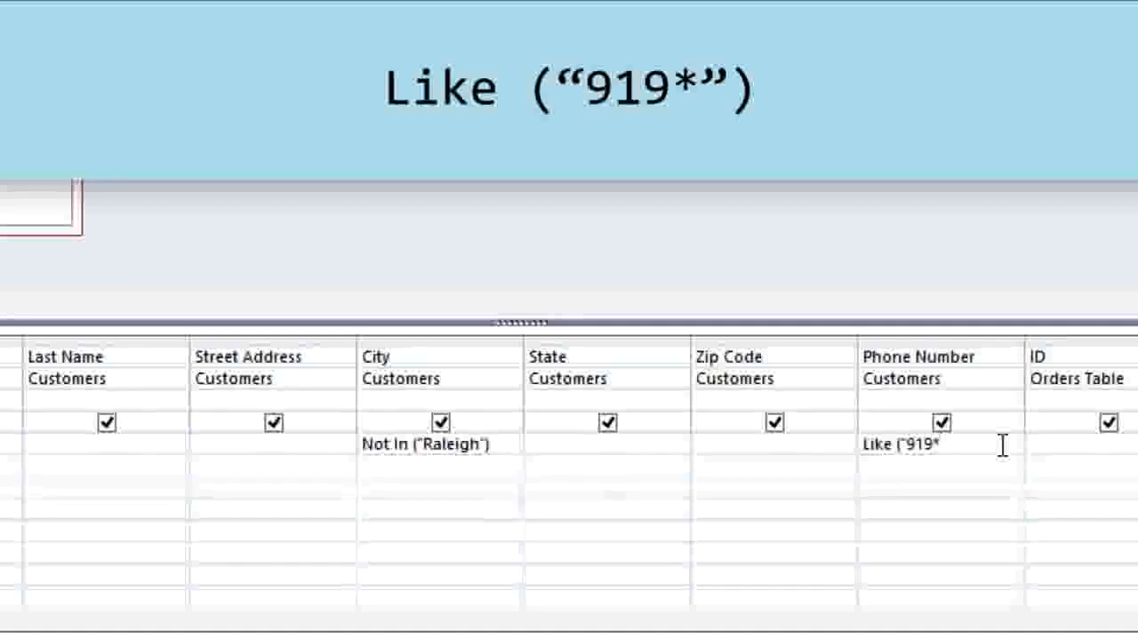
type(")")
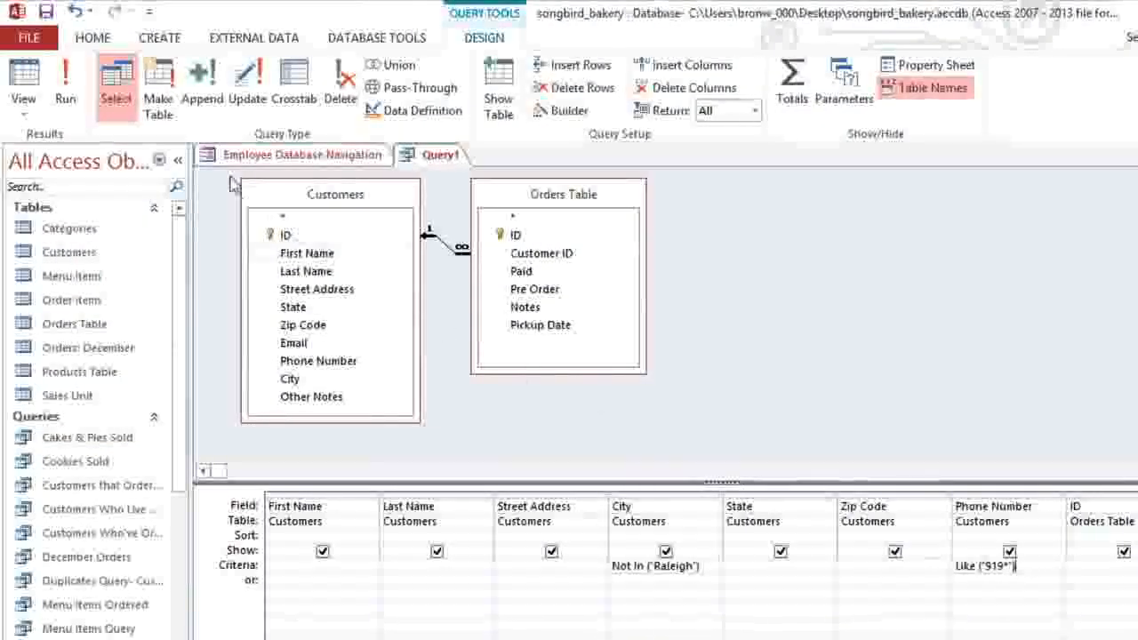
left_click(67, 87)
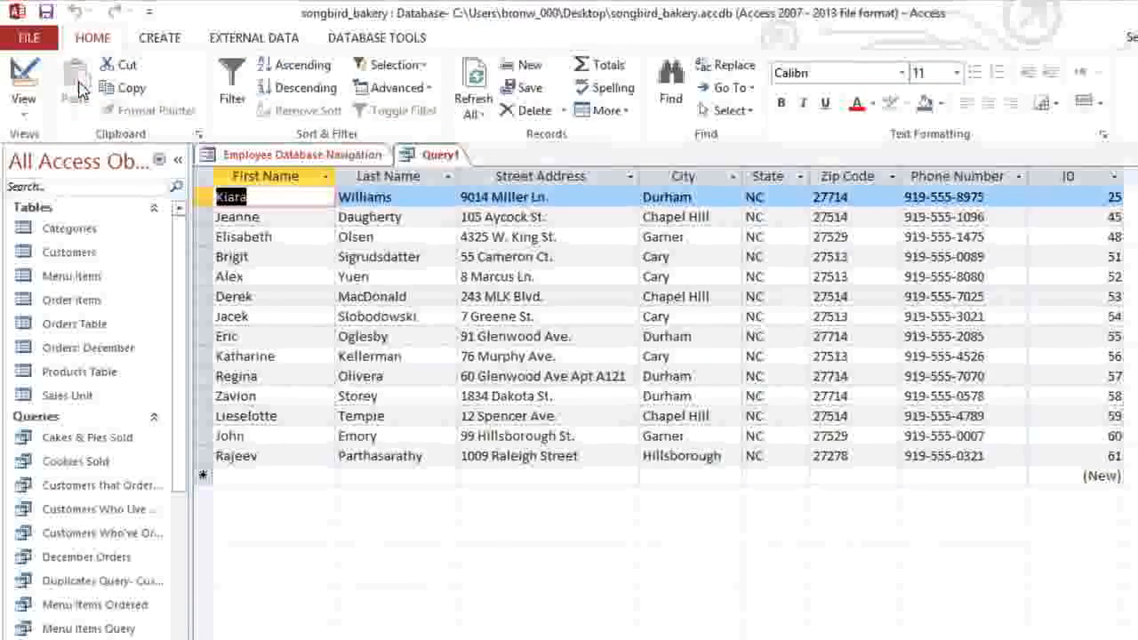
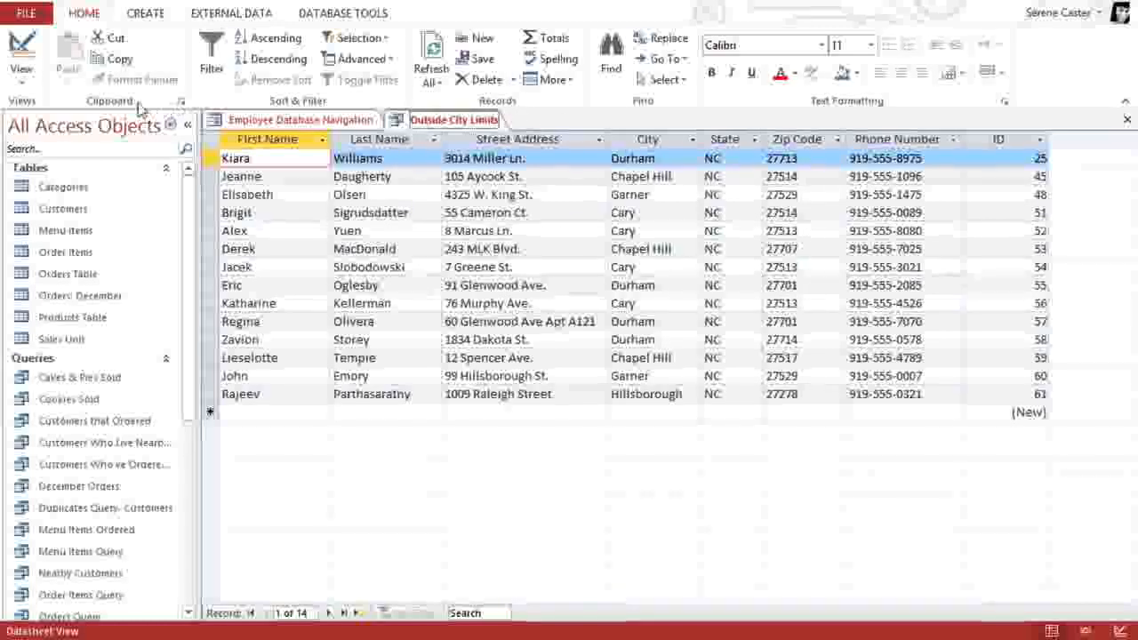
Step: Switch the Outside City Limits query to Design View
left_click(28, 86)
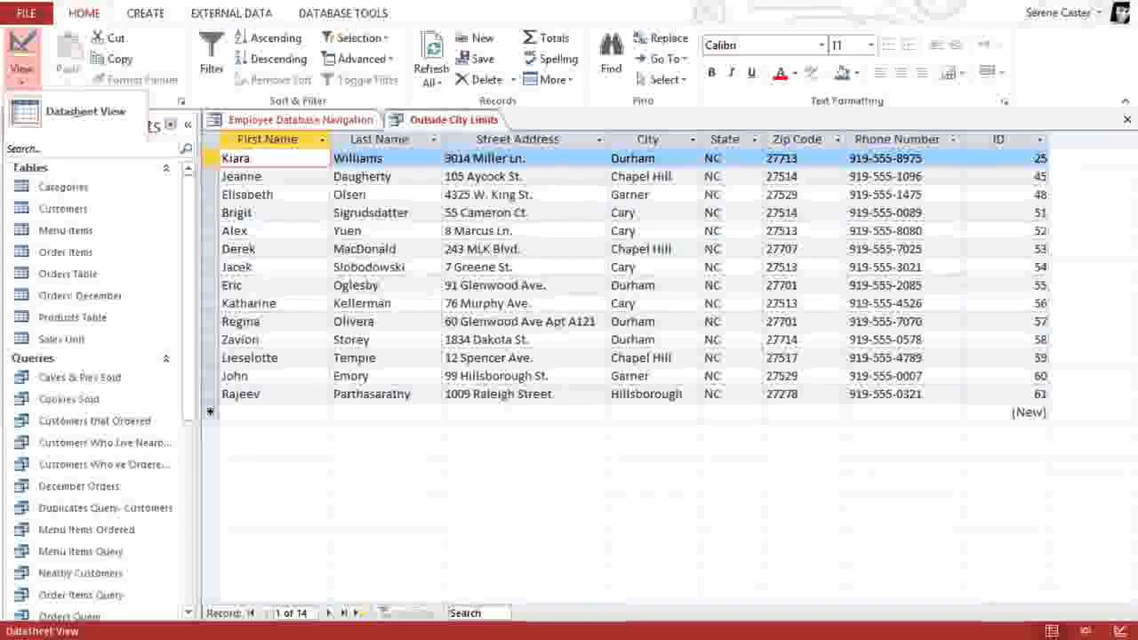
left_click(28, 188)
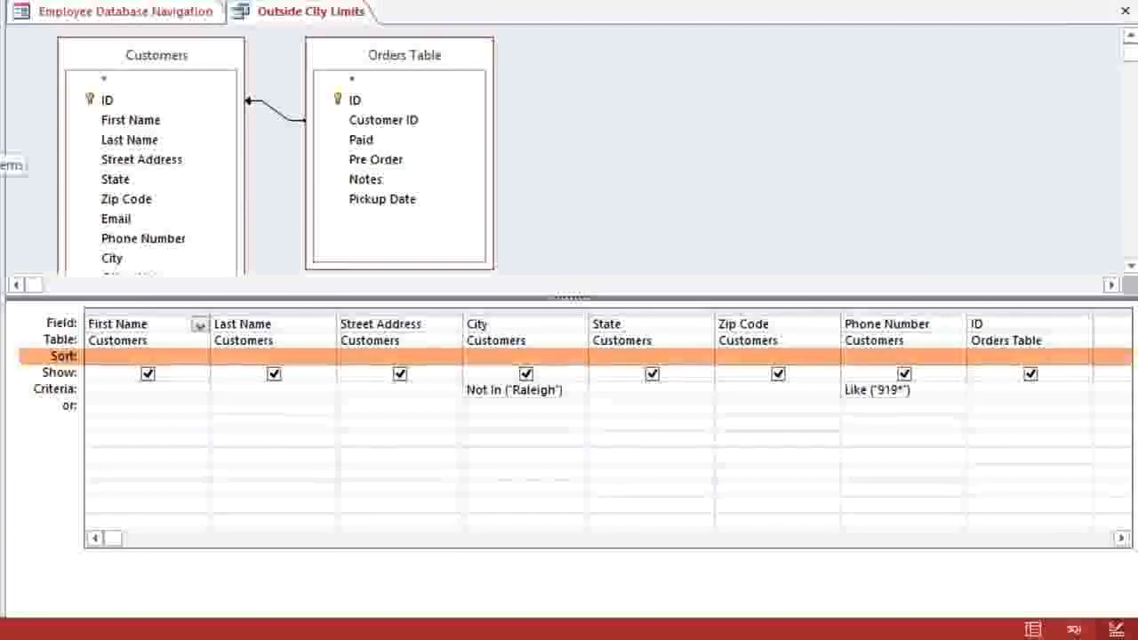
Step: Set the Sort cells of both the City and Zip Code columns to Ascending
left_click(516, 357)
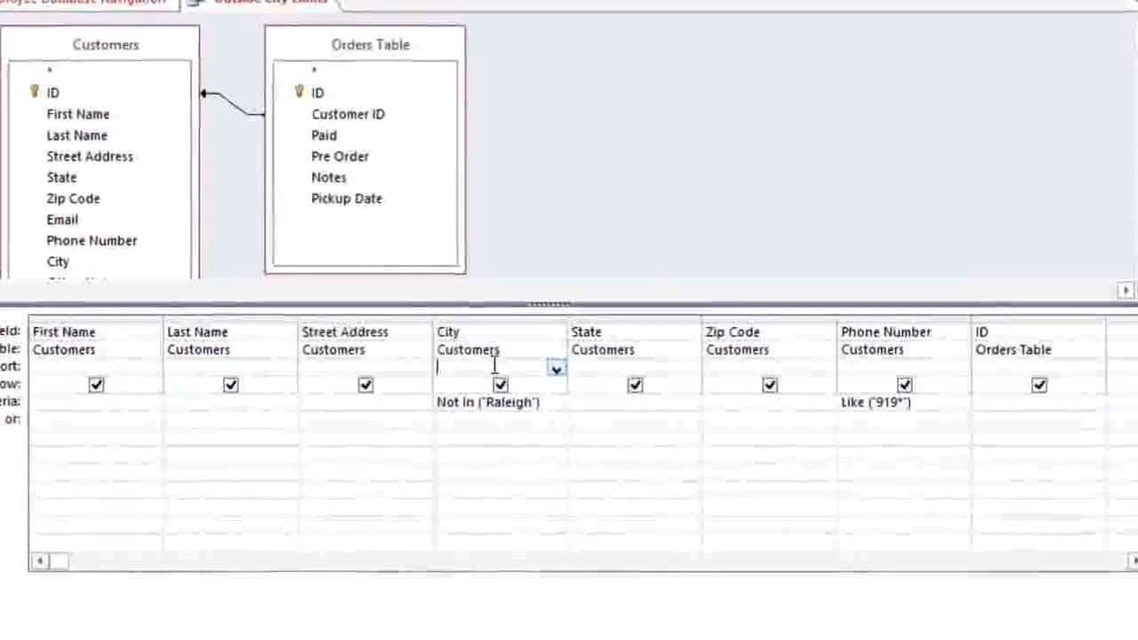
left_click(556, 368)
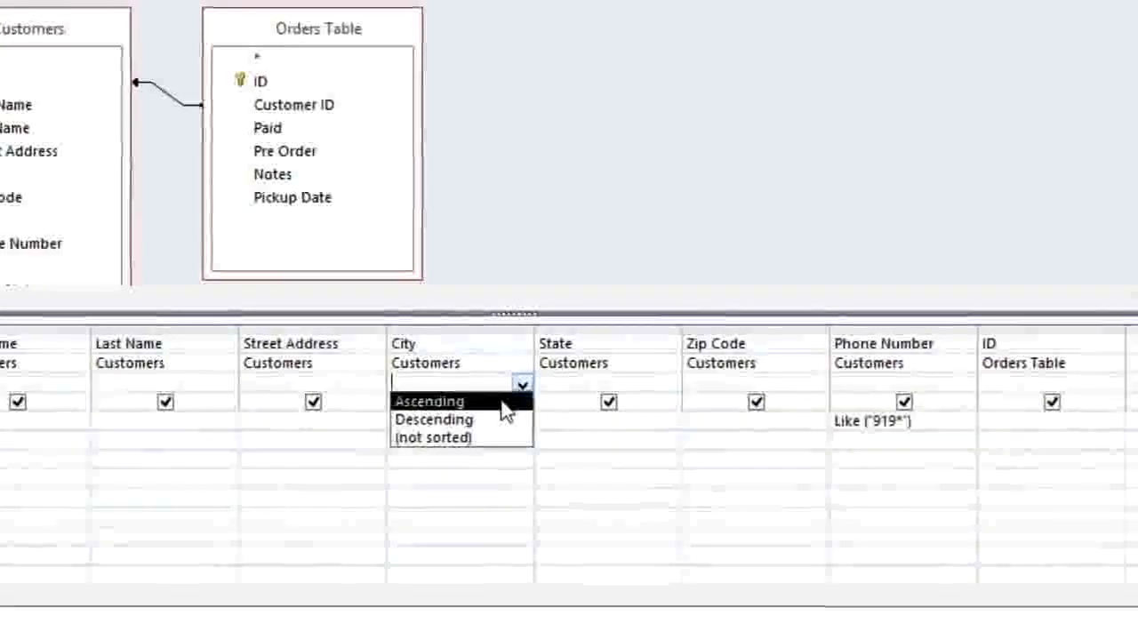
left_click(501, 402)
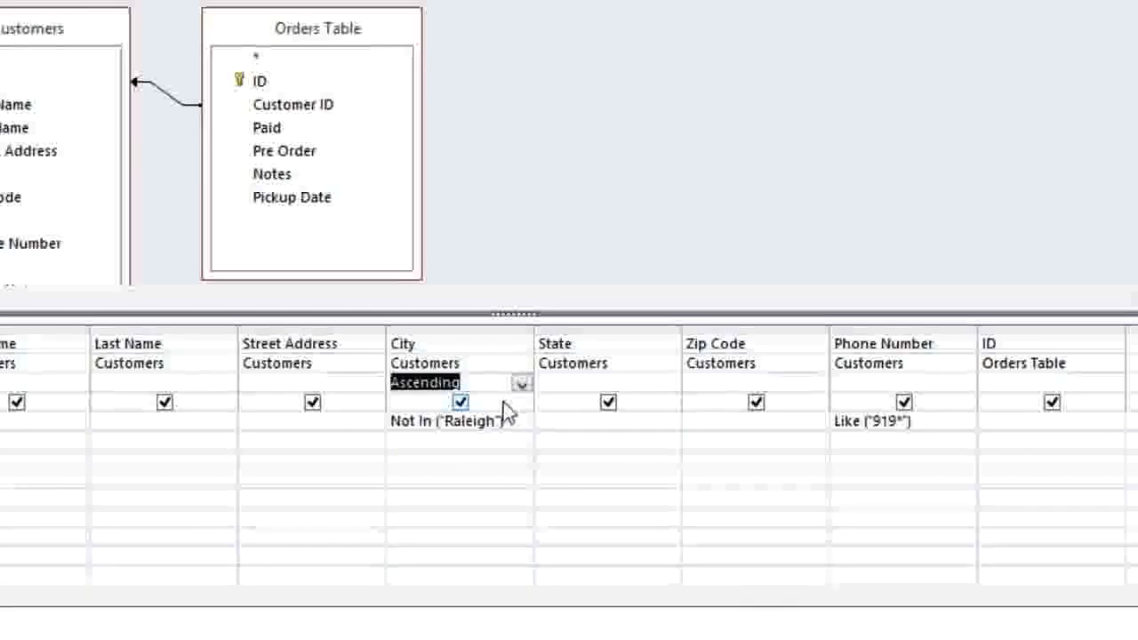
left_click(708, 383)
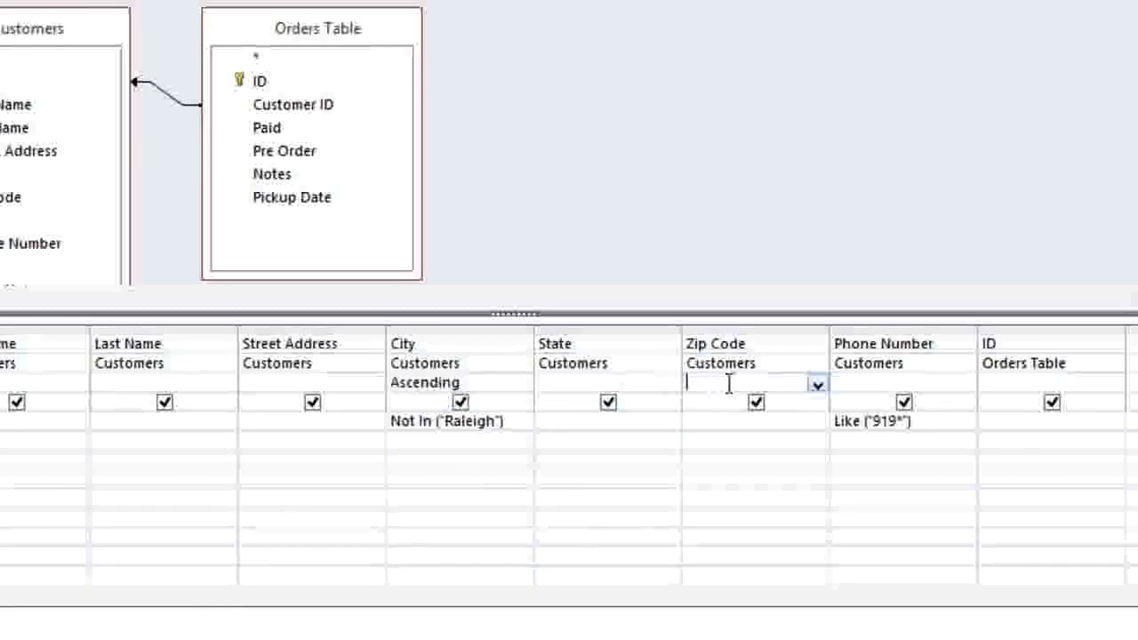
left_click(815, 386)
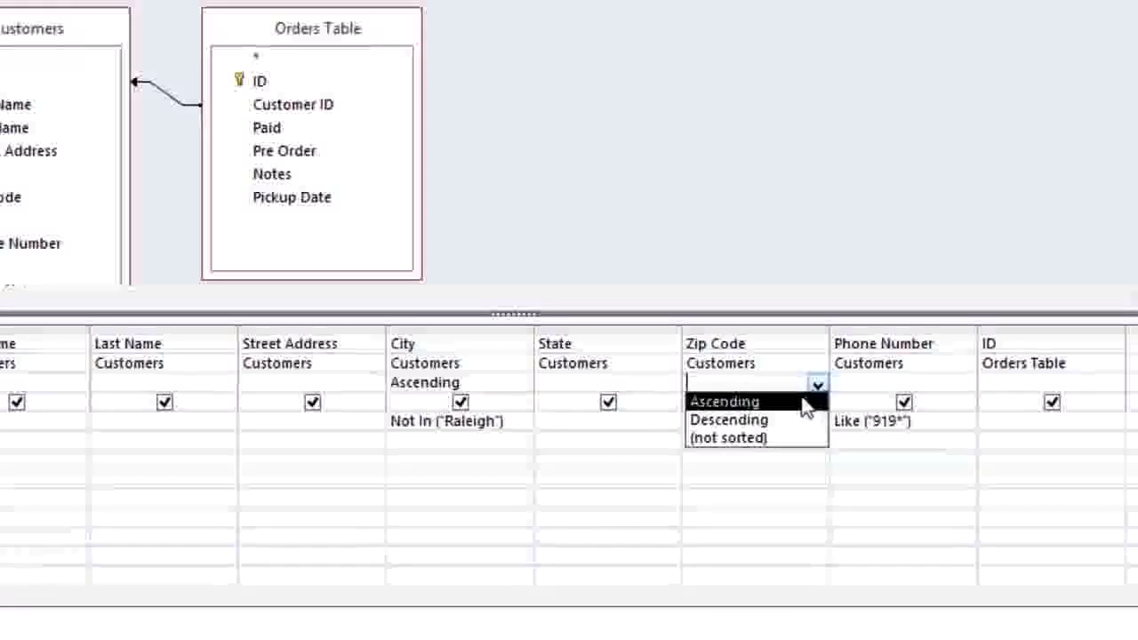
left_click(804, 405)
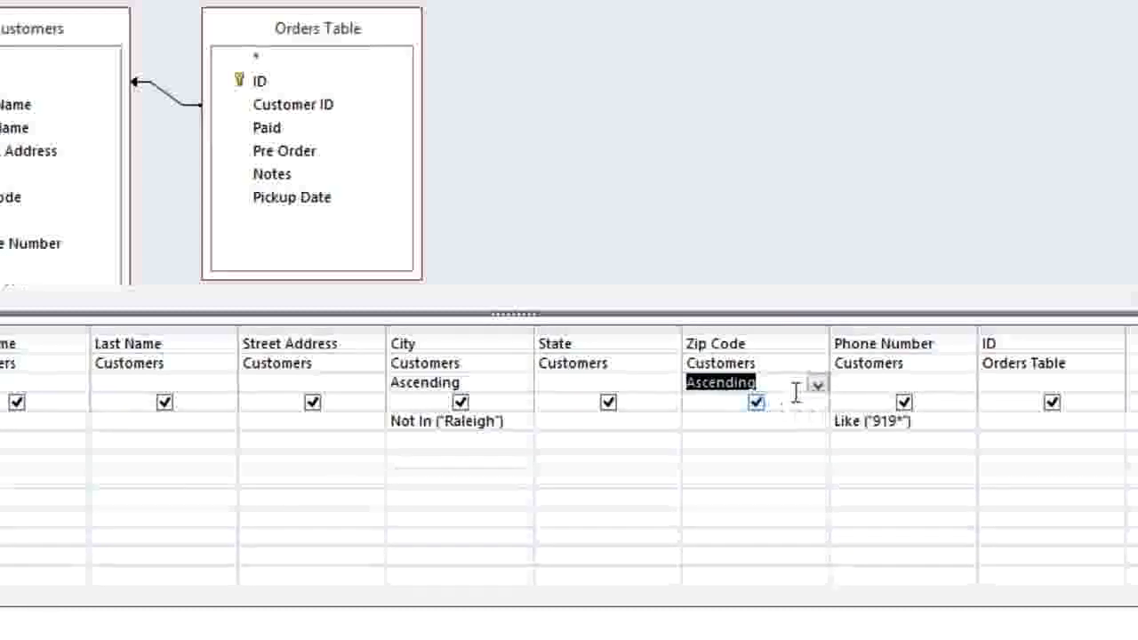
left_click(756, 327)
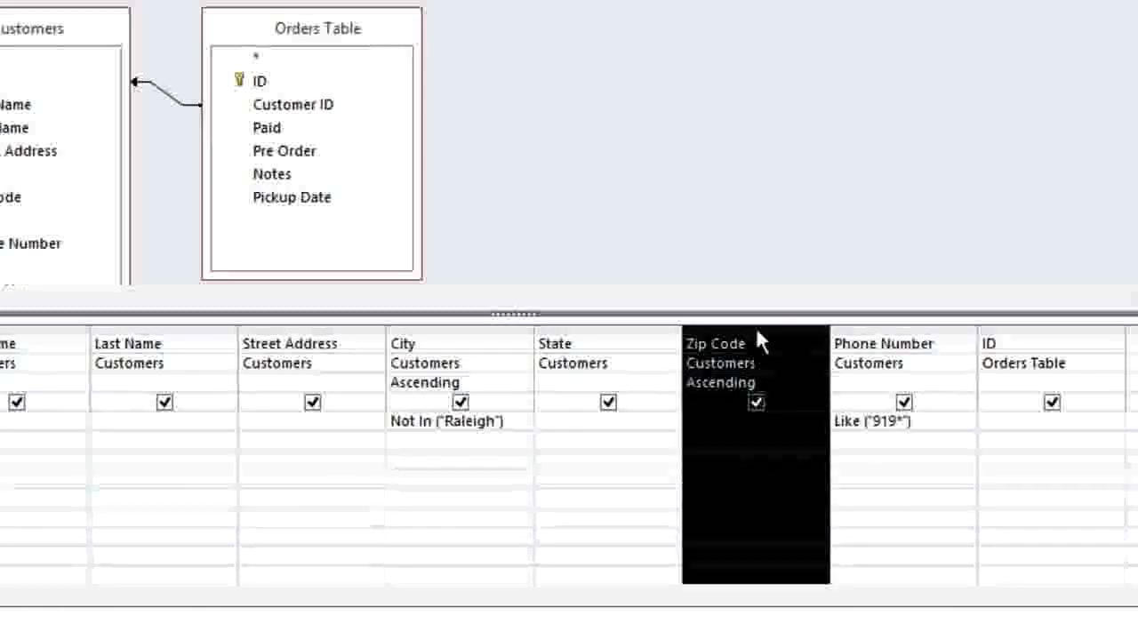
left_click_drag(756, 327, 413, 337)
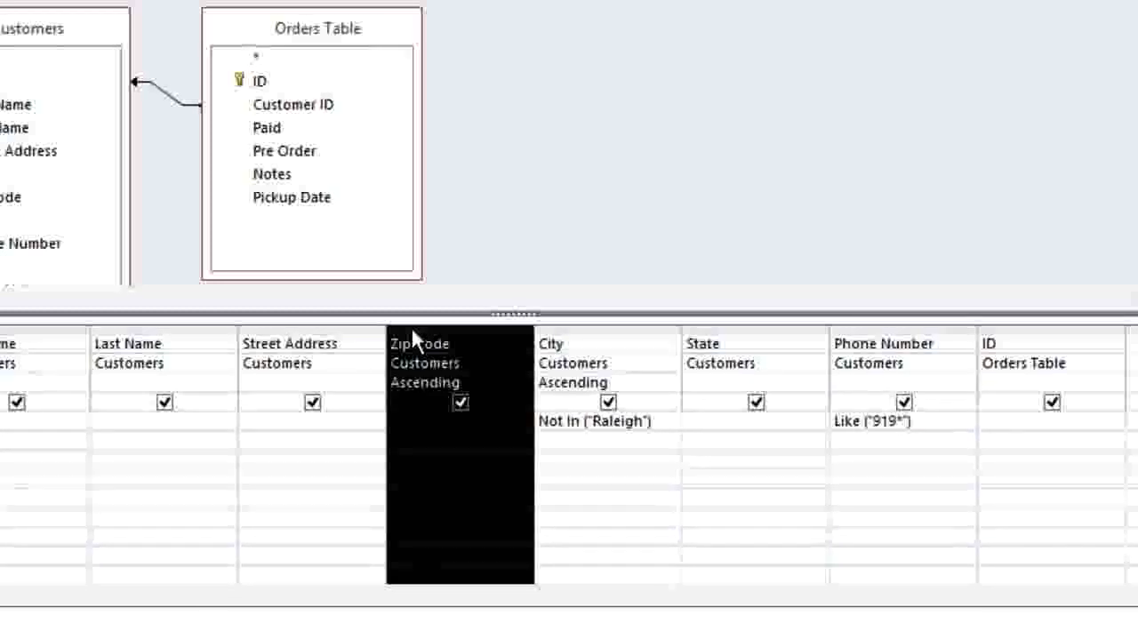
left_click_drag(412, 330, 830, 324)
left_click(775, 338)
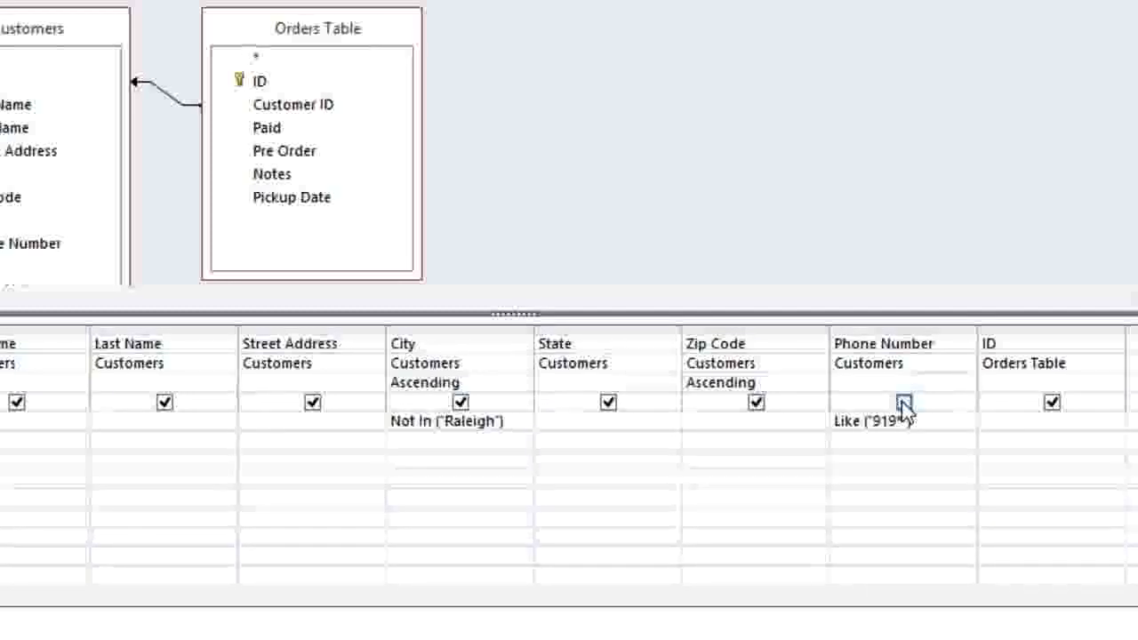
Step: Clear Show for Phone Number and the Orders Table ID, then run the query
left_click(904, 402)
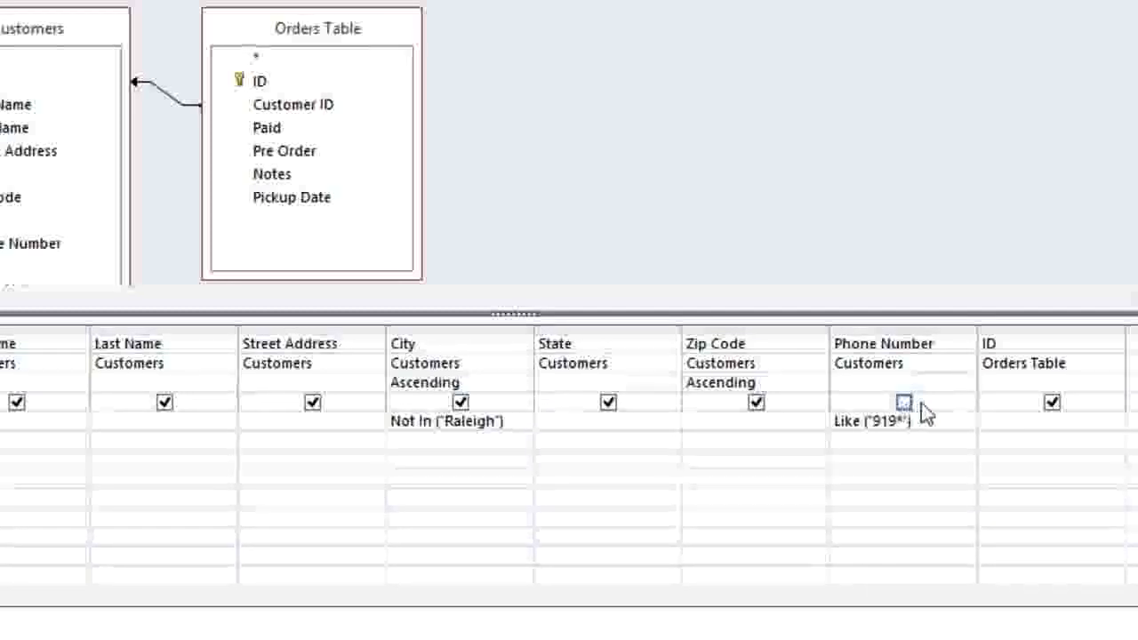
left_click(1051, 405)
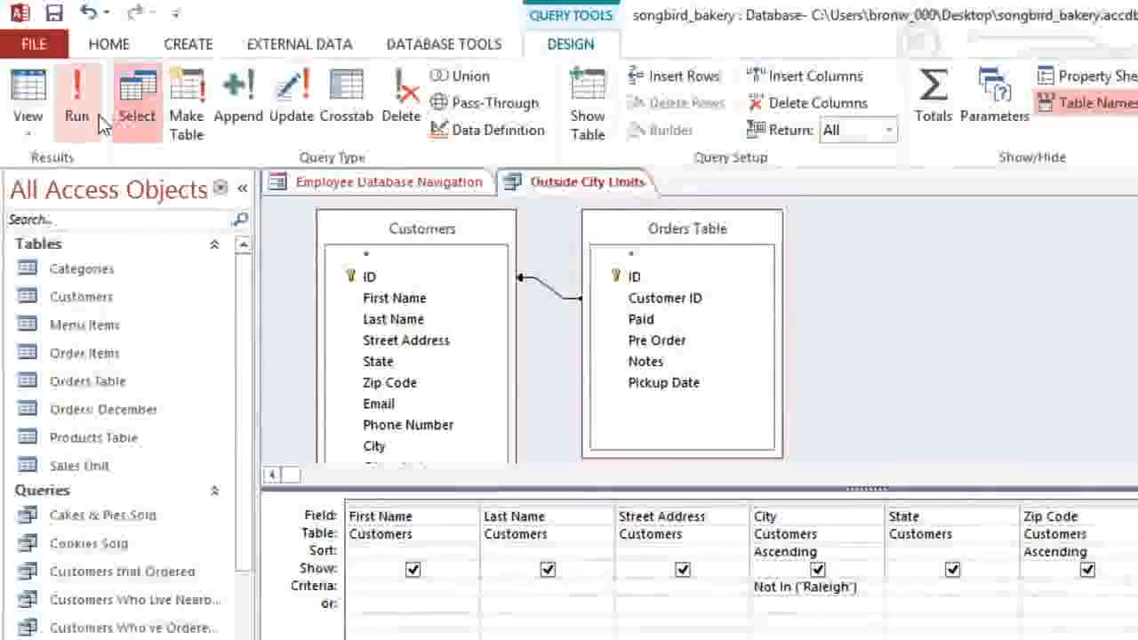
left_click(97, 116)
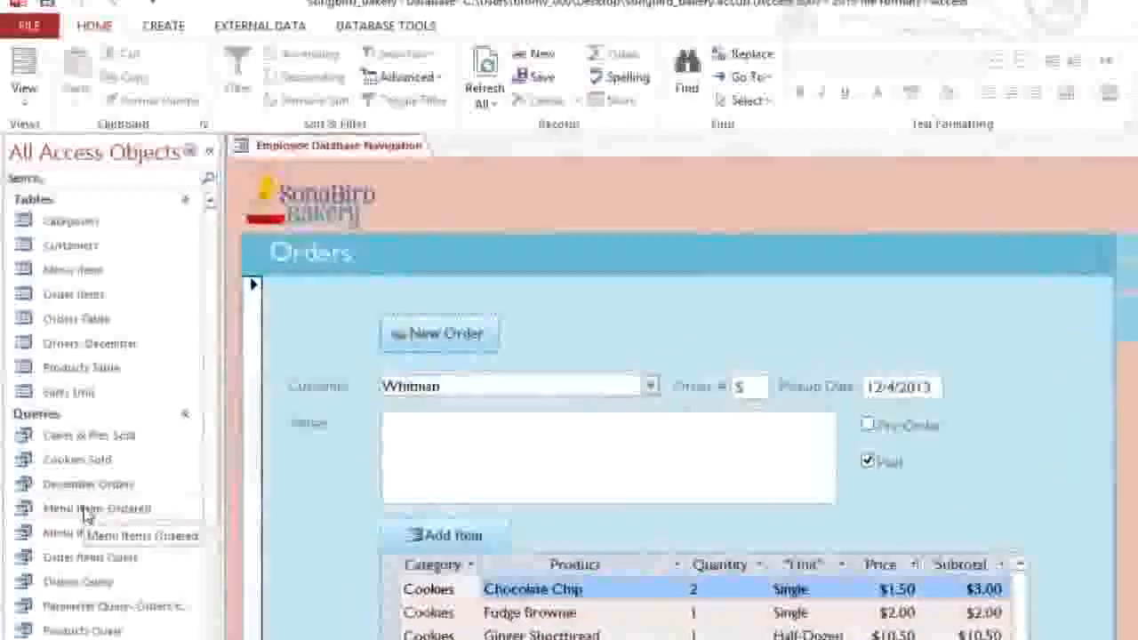
Step: Open the Menu Items Ordered query and switch it to Design View
double_click(89, 523)
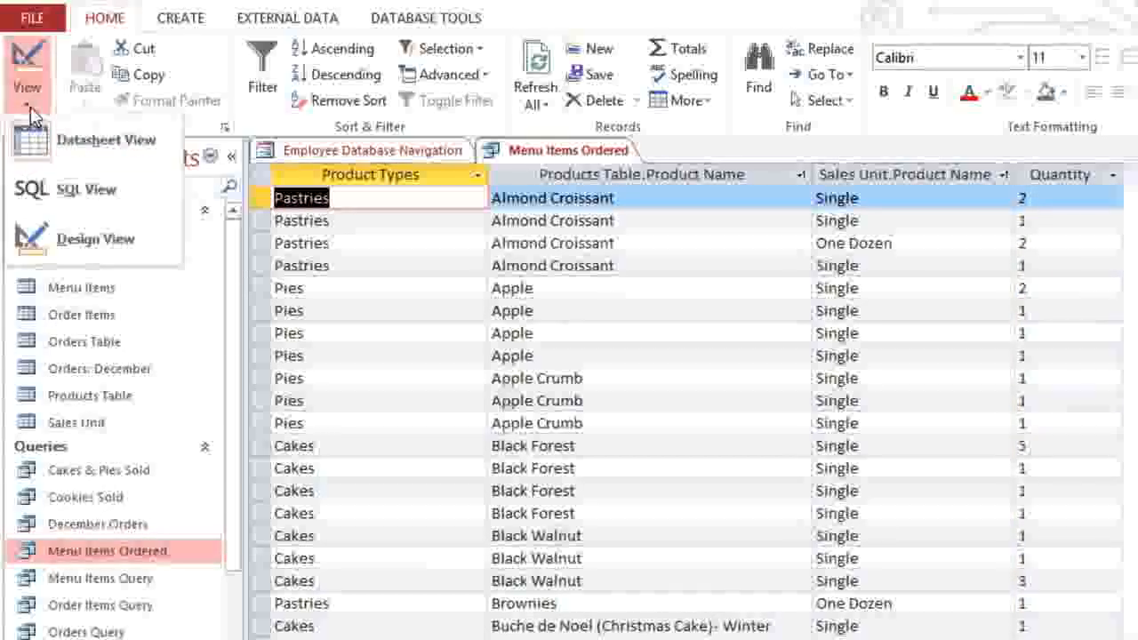
left_click(32, 233)
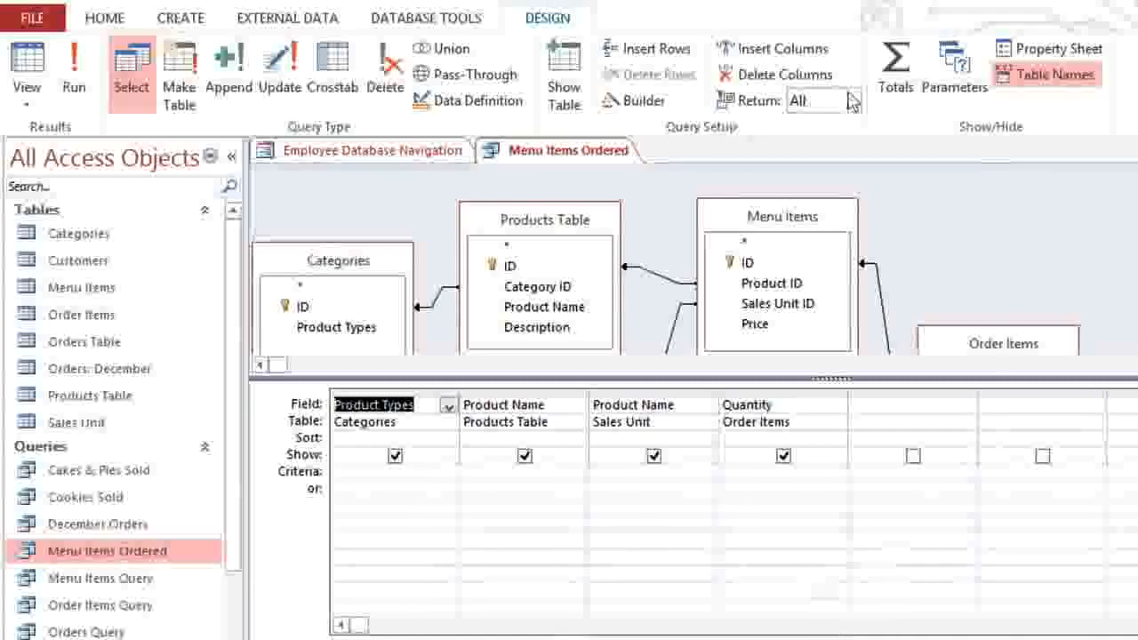
Step: Turn on Totals, set Quantity's Total to Sum, and run the query
left_click(897, 80)
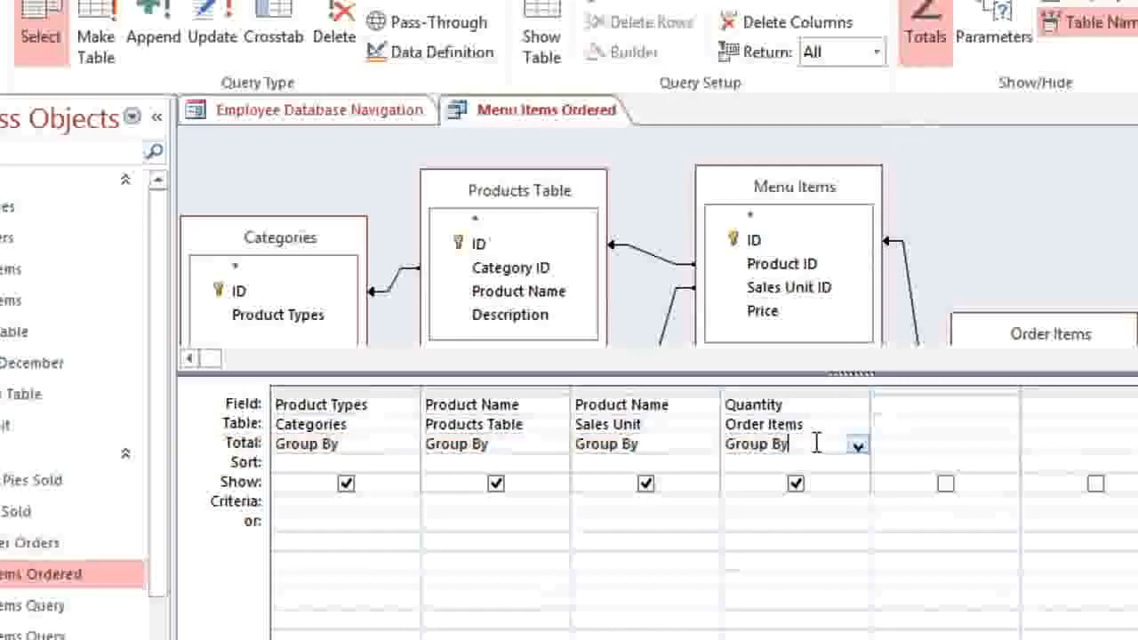
left_click(859, 449)
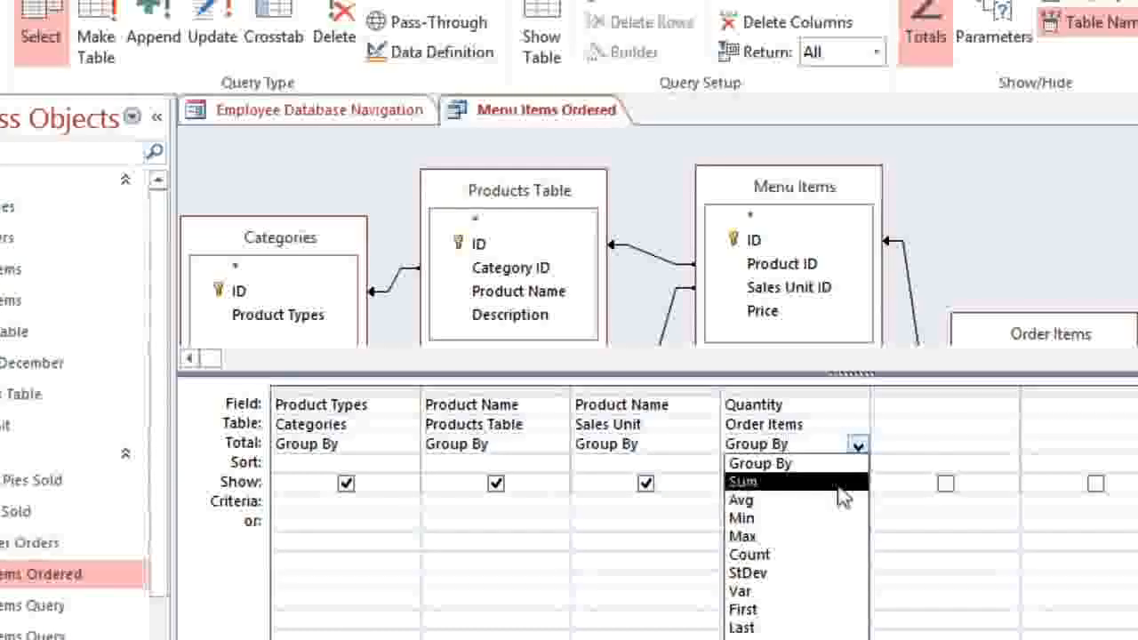
left_click(840, 485)
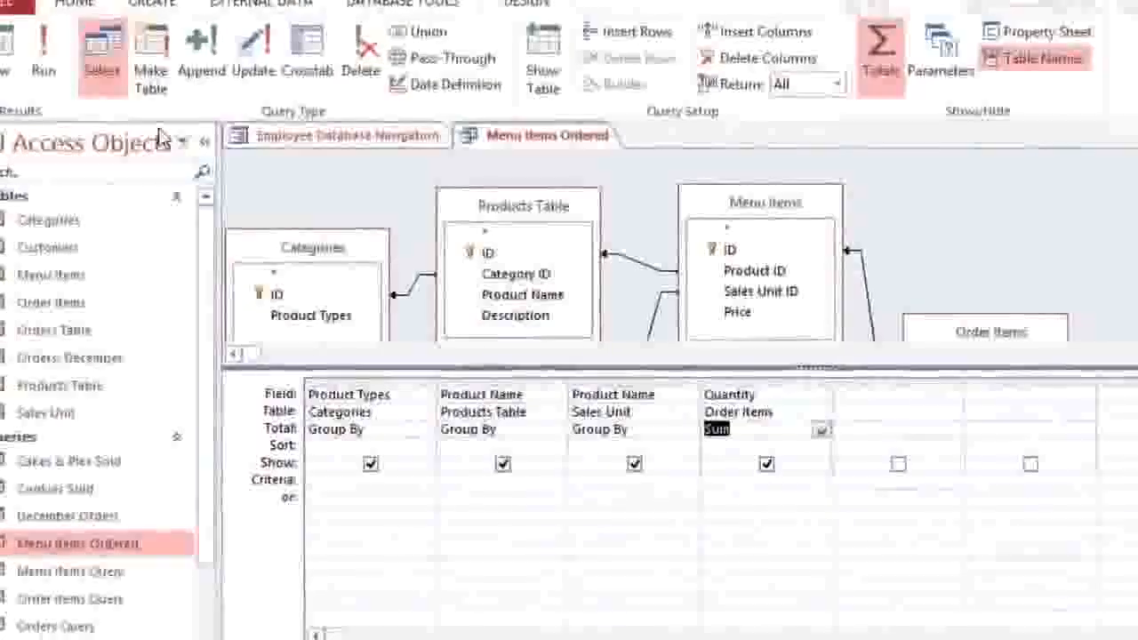
left_click(42, 49)
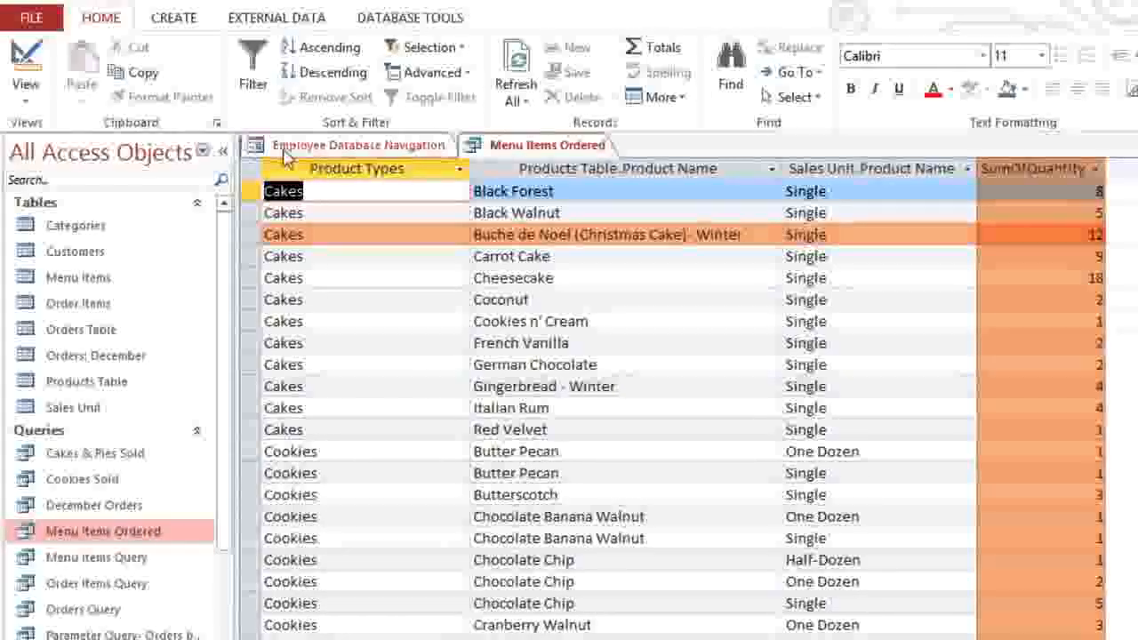
Step: Check the Carrot Cake and Cheesecake SumOfQuantity totals
left_click(1025, 256)
left_click(1026, 275)
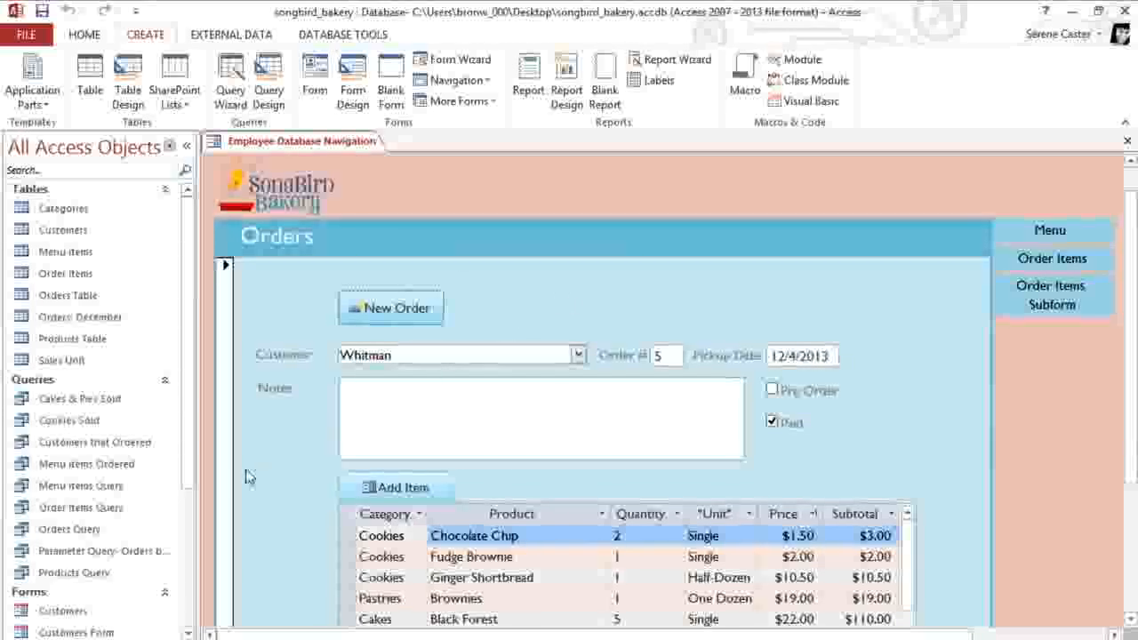
Step: Build a report from the Orders Query and switch it to Layout View
double_click(74, 530)
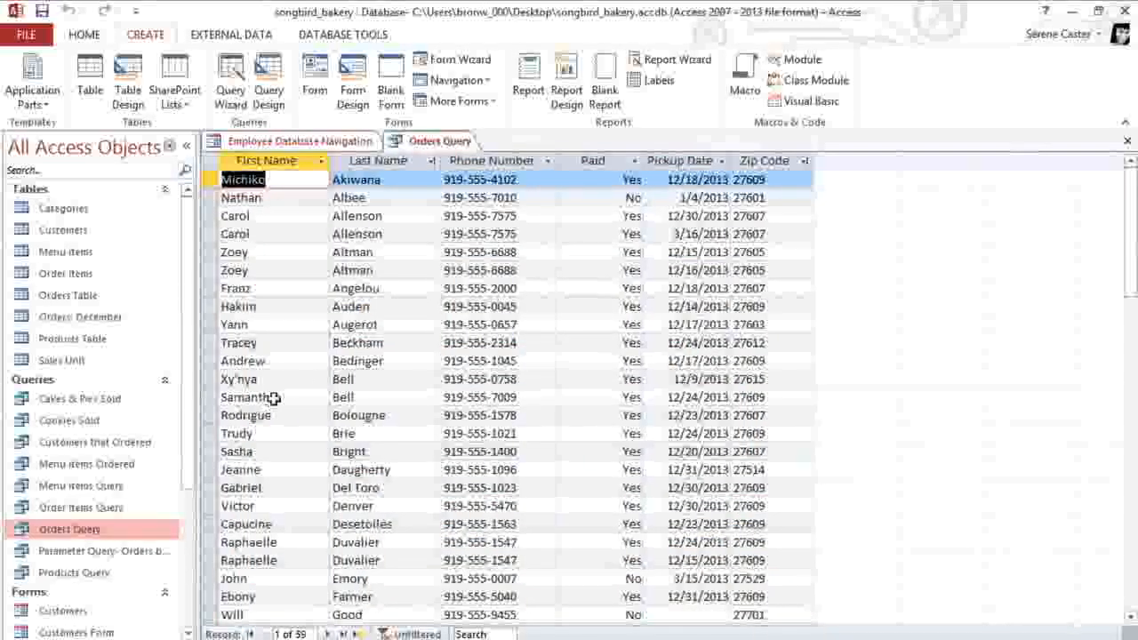
left_click(526, 89)
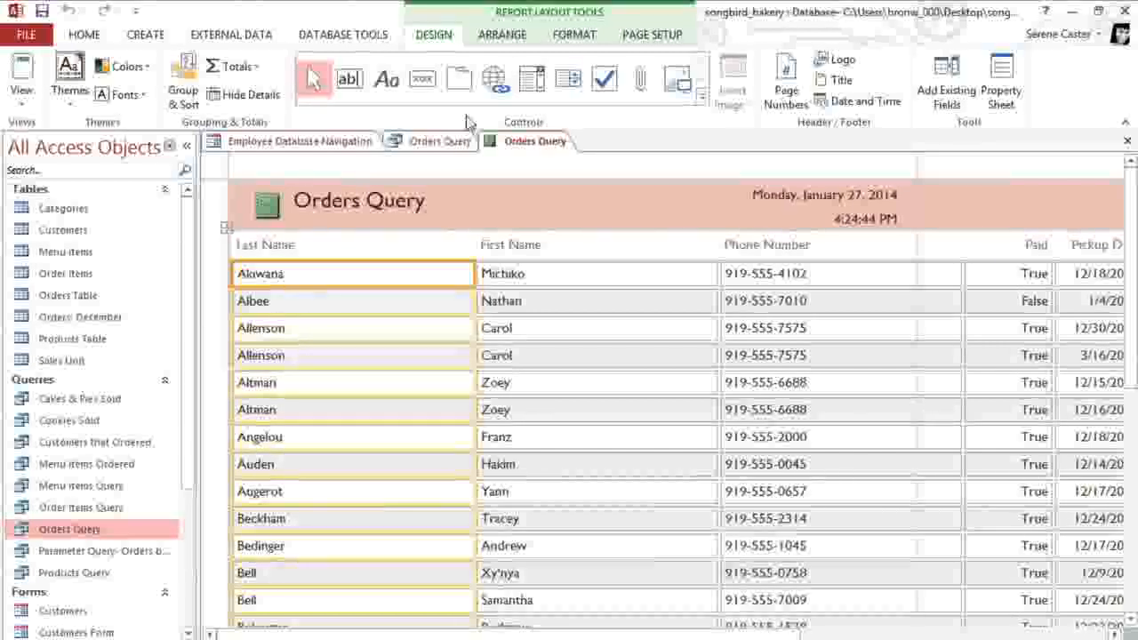
left_click(31, 106)
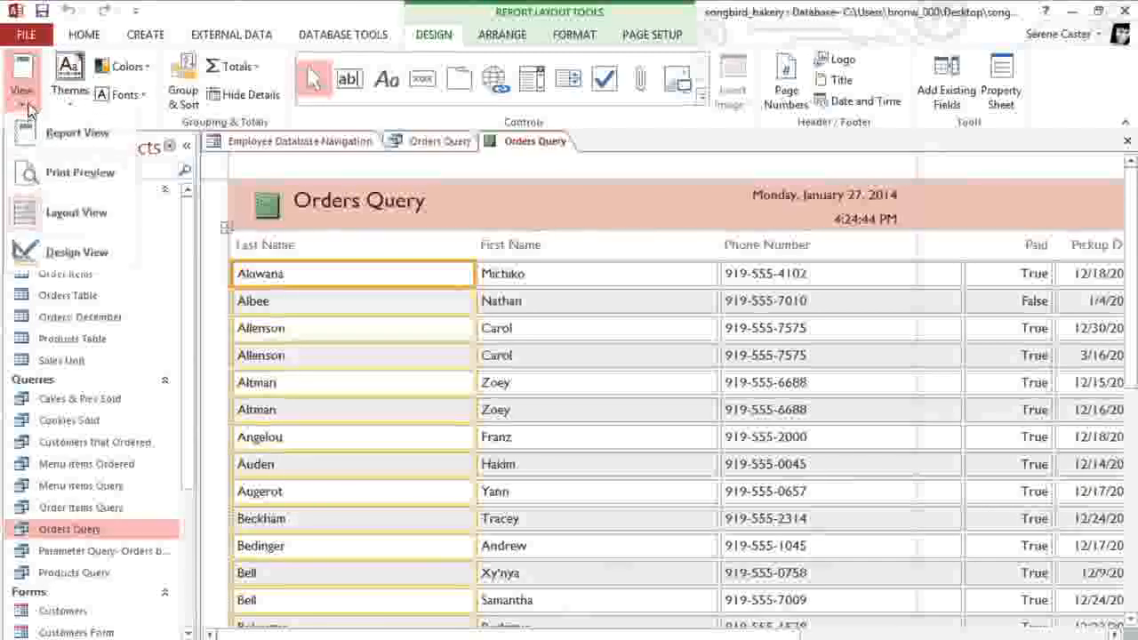
left_click(29, 213)
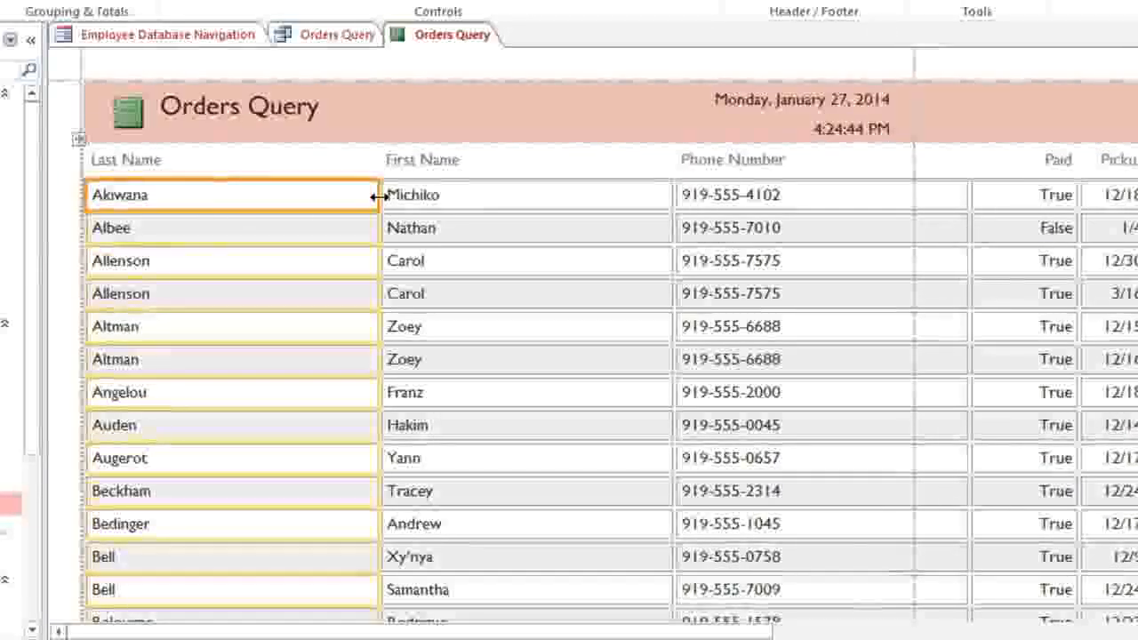
Step: Narrow the Last Name, First Name and Phone Number columns of the report
left_click_drag(377, 196, 265, 204)
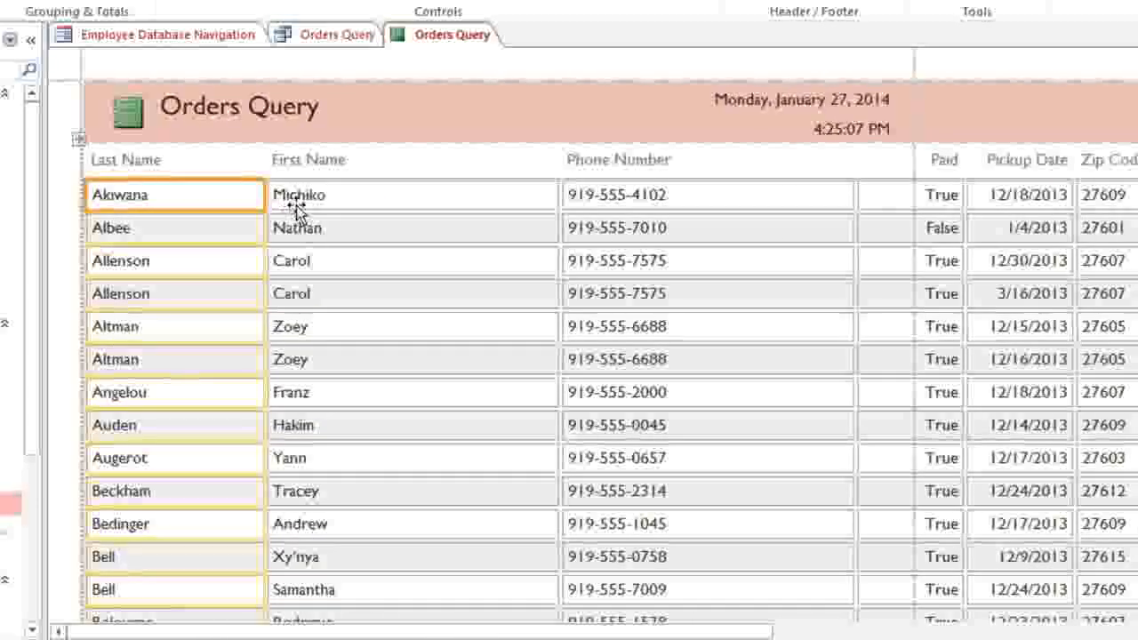
left_click(389, 199)
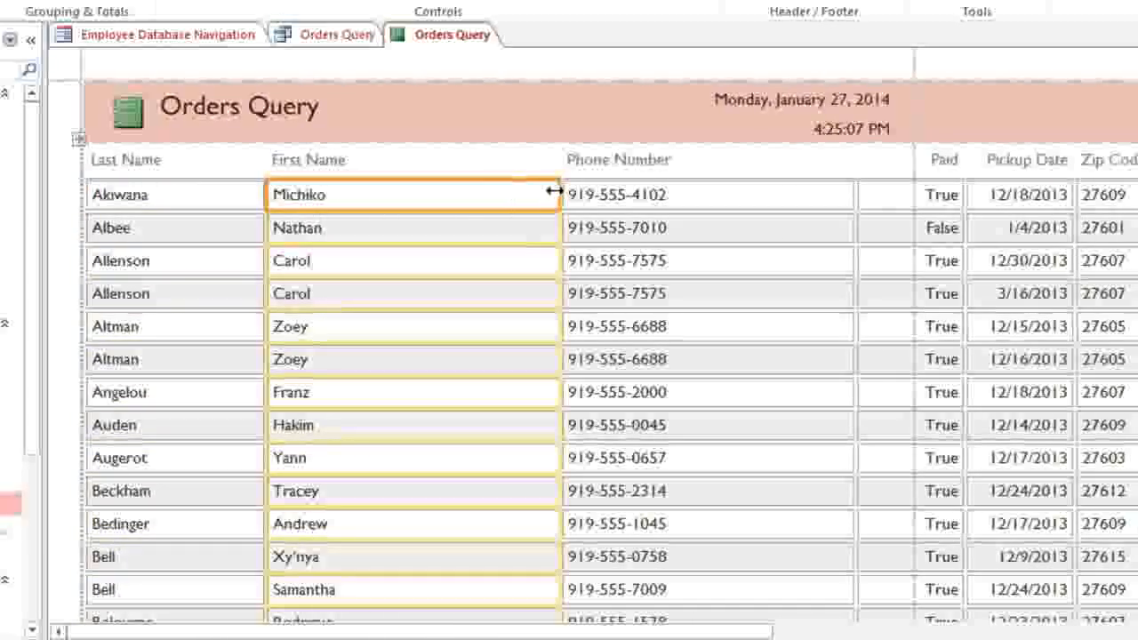
left_click_drag(554, 191, 449, 200)
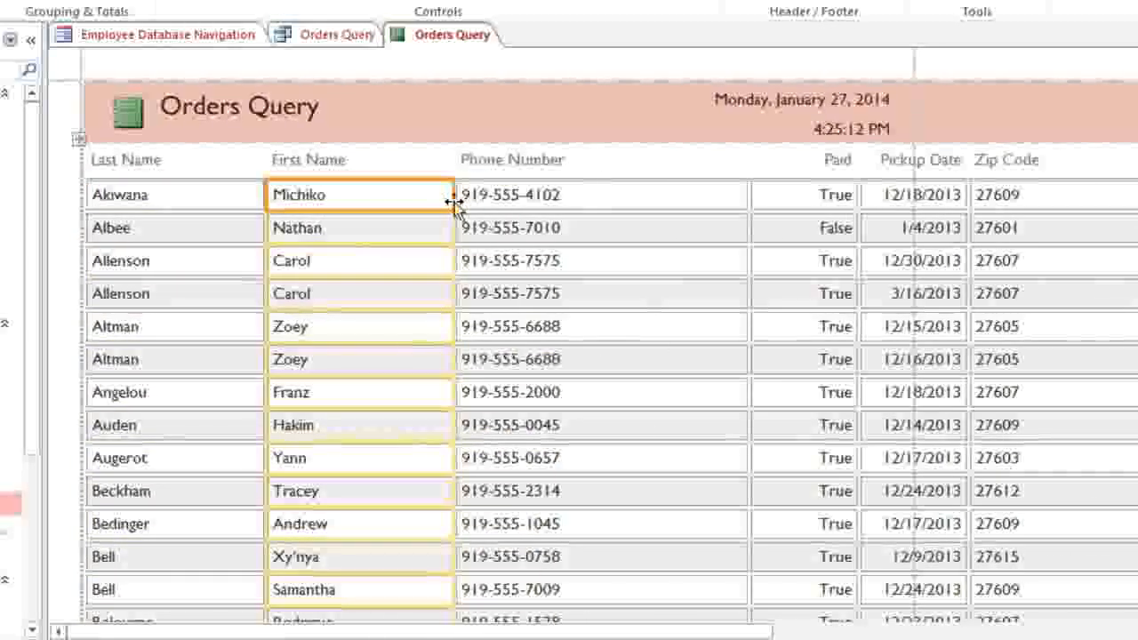
left_click(605, 201)
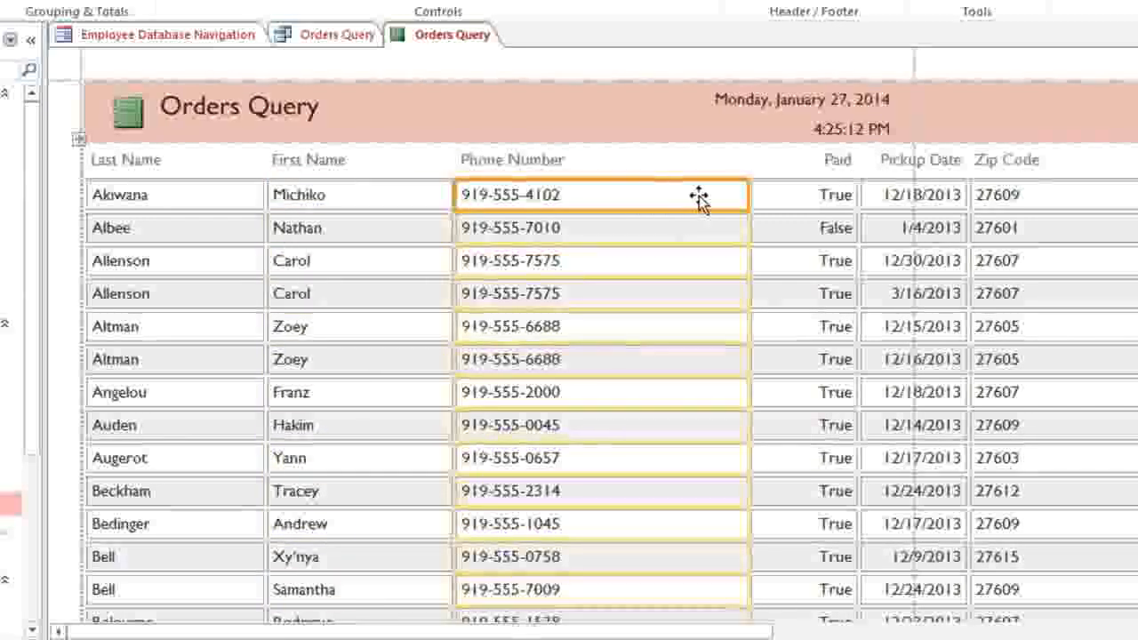
left_click_drag(744, 195, 656, 207)
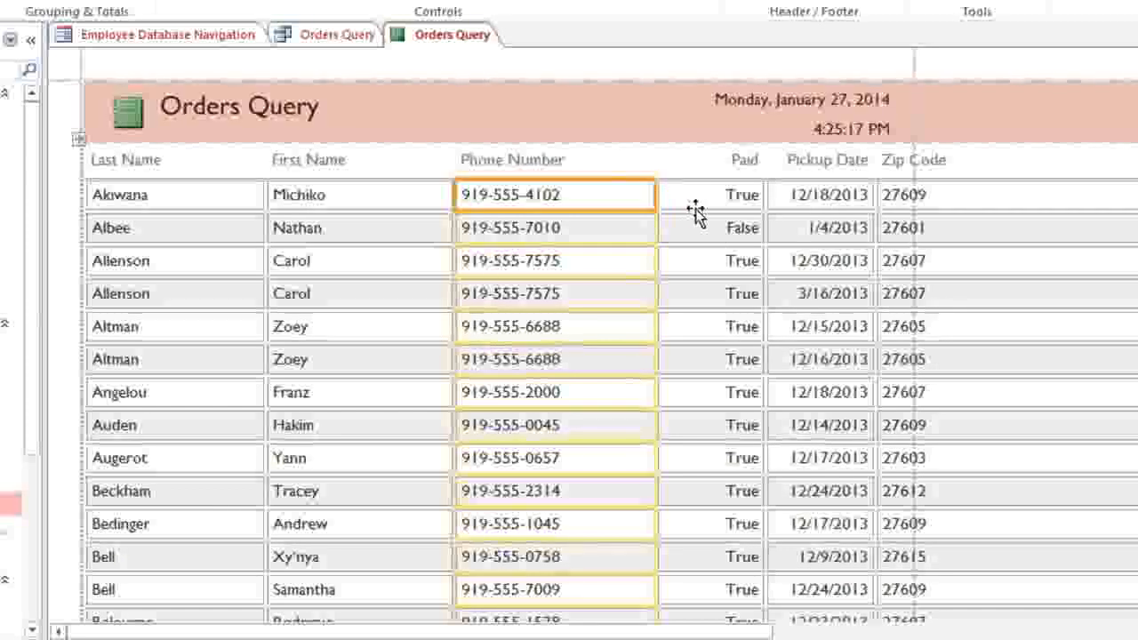
Step: Delete the Zip Code values, its heading and the leftover empty column
left_click(989, 196)
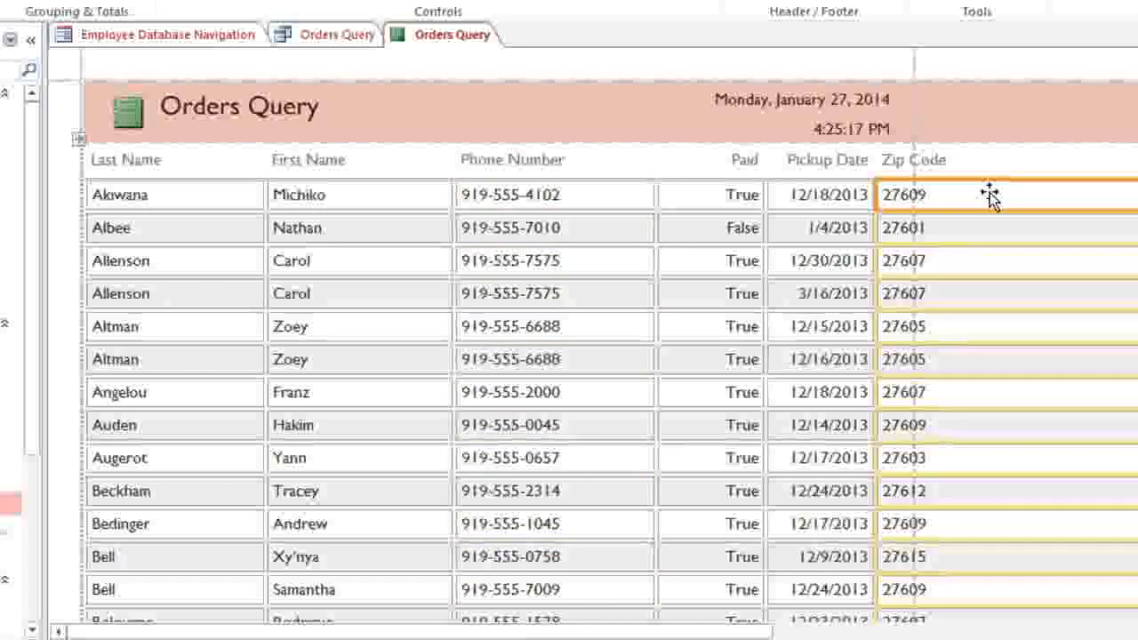
key("Delete")
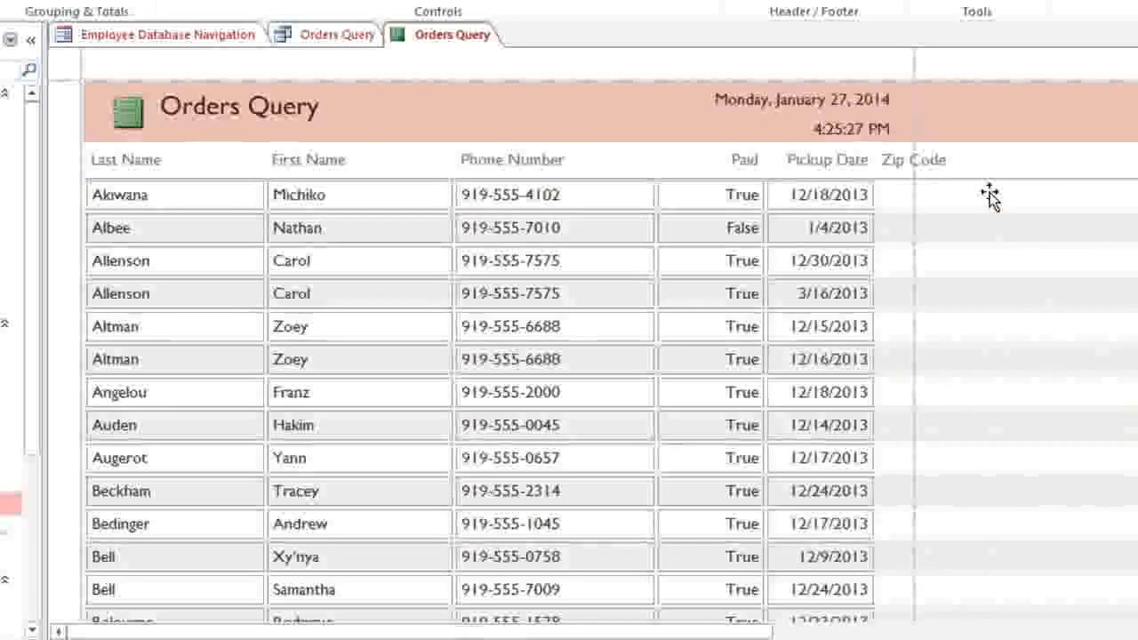
left_click(949, 169)
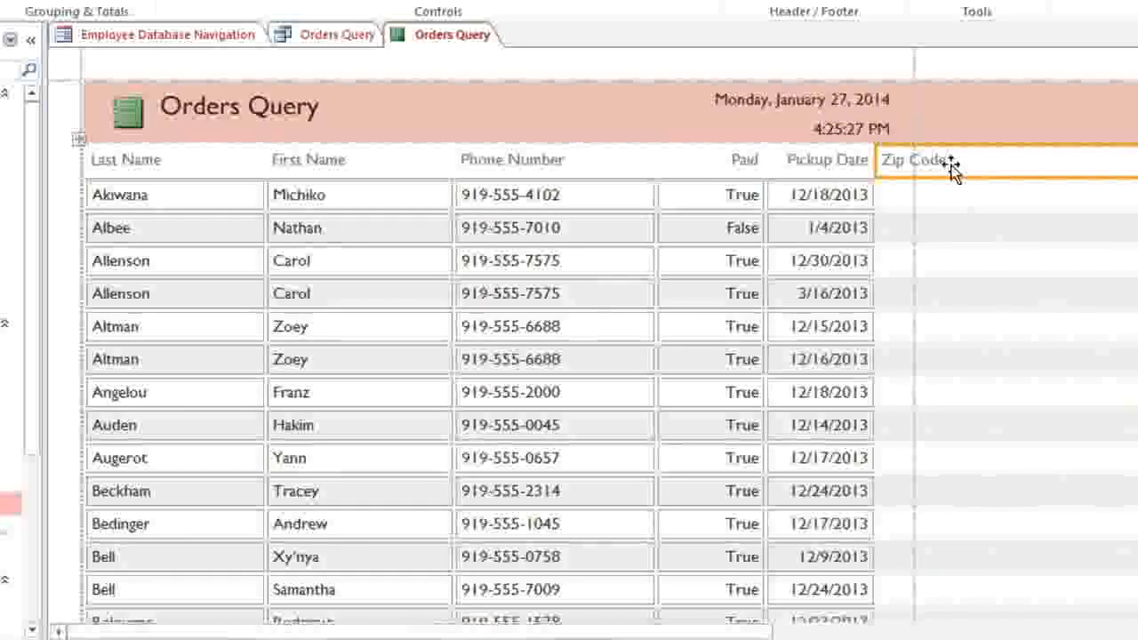
key("Delete")
left_click(951, 169)
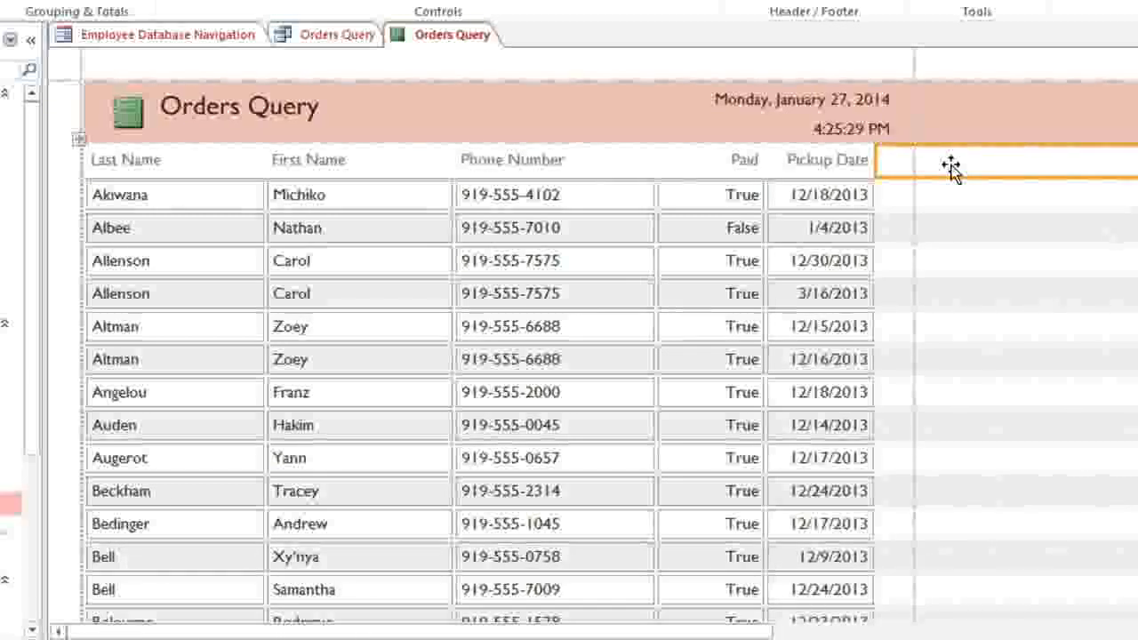
key("Delete")
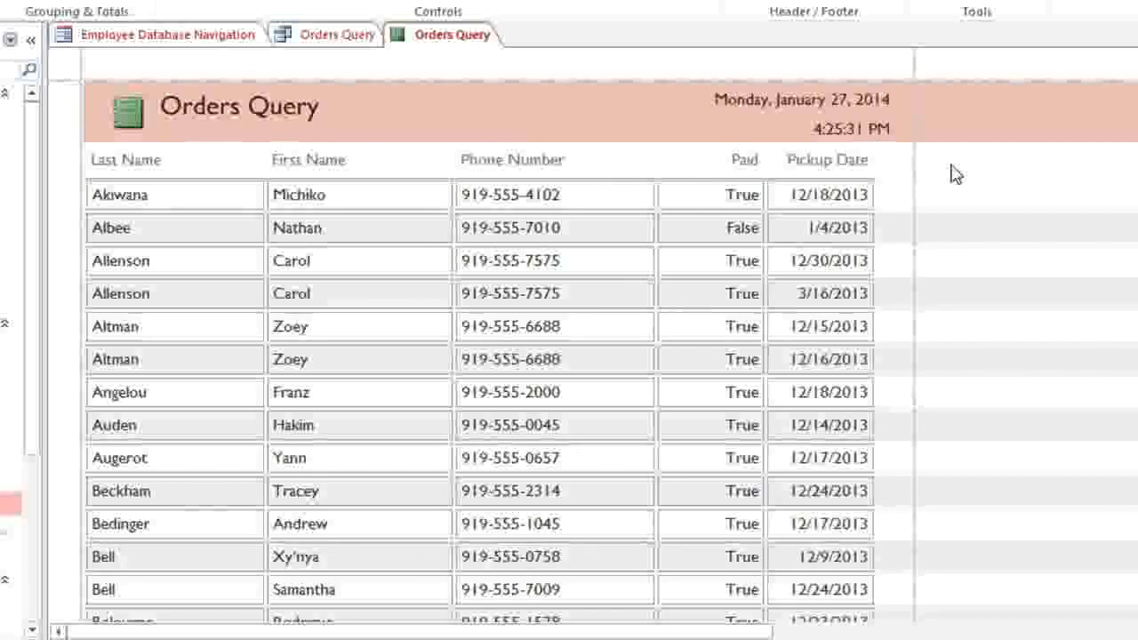
Step: Move the 'Page 1 of 1' page number into another footer cell at the report's bottom
scroll(950, 168, "down", 10)
scroll(952, 172, "down", 10)
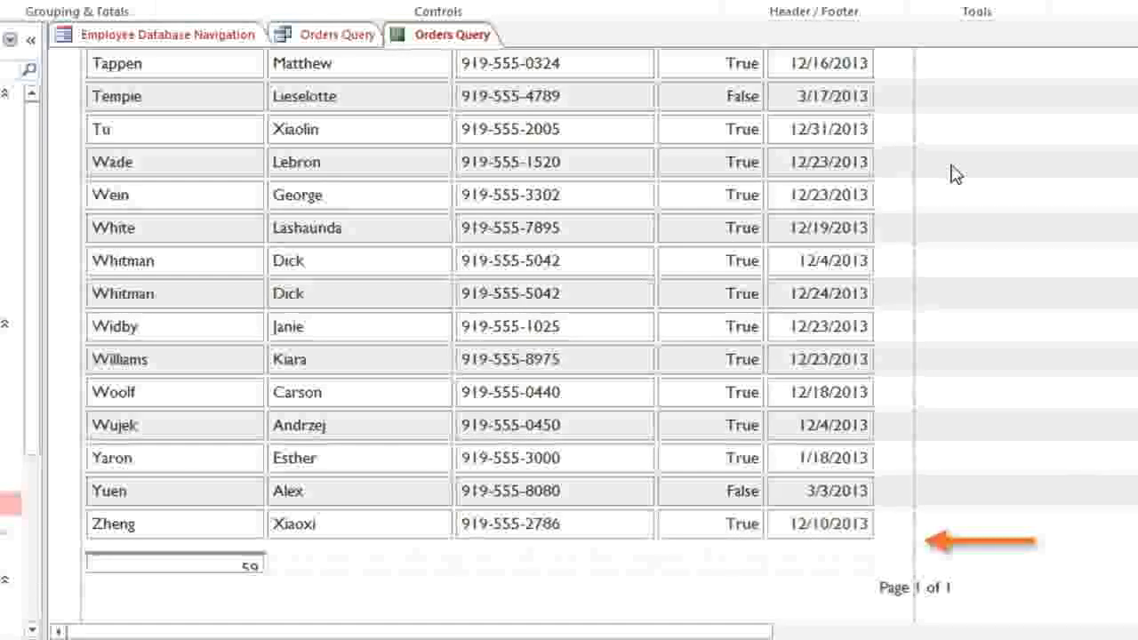
left_click(891, 587)
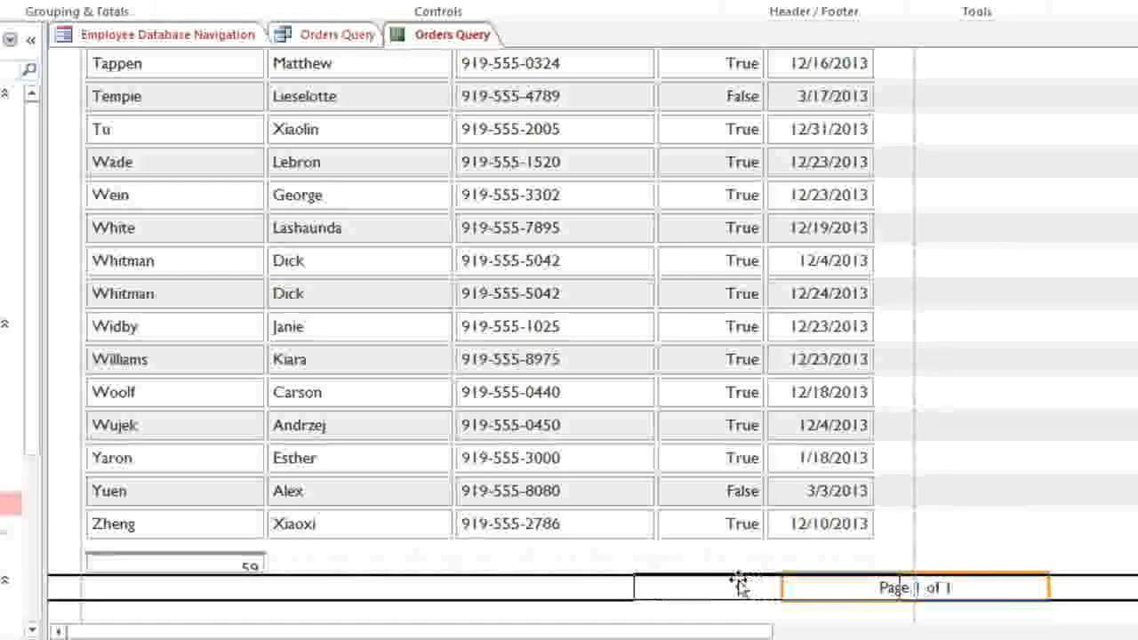
left_click_drag(732, 582, 732, 585)
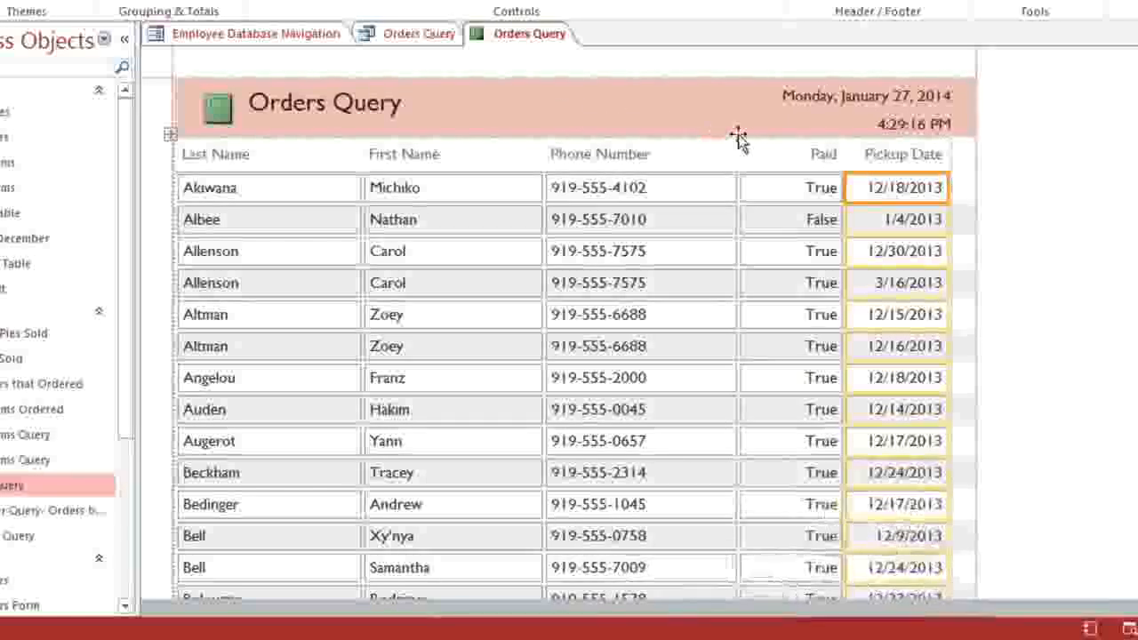
Step: Filter Pickup Date to December and sort it oldest to newest
right_click(859, 192)
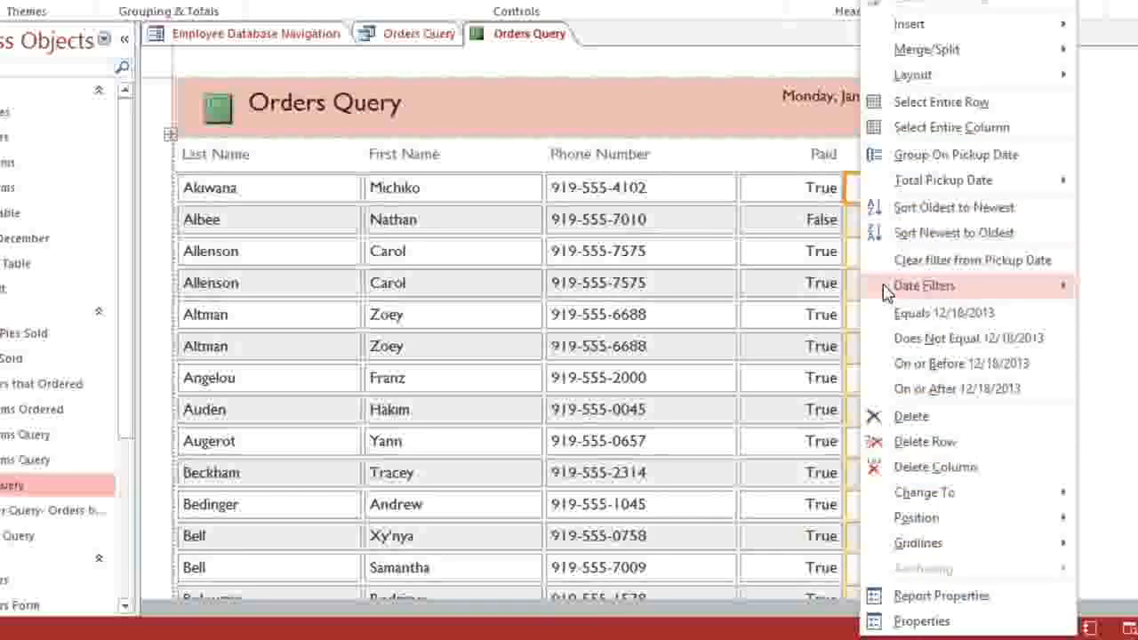
mouse_move(885, 293)
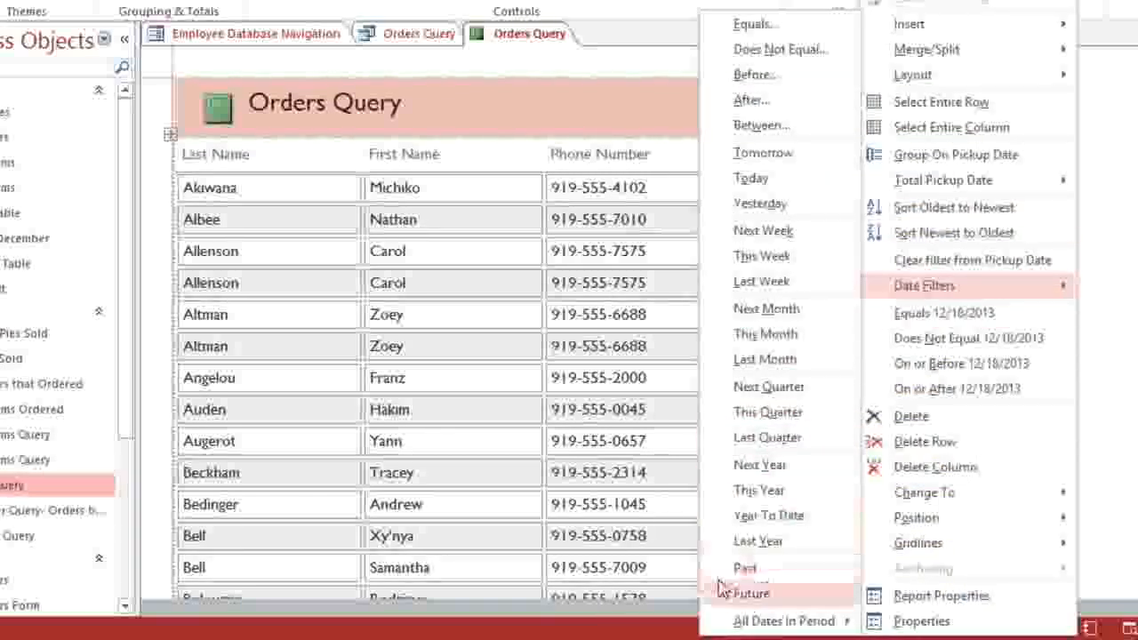
mouse_move(713, 623)
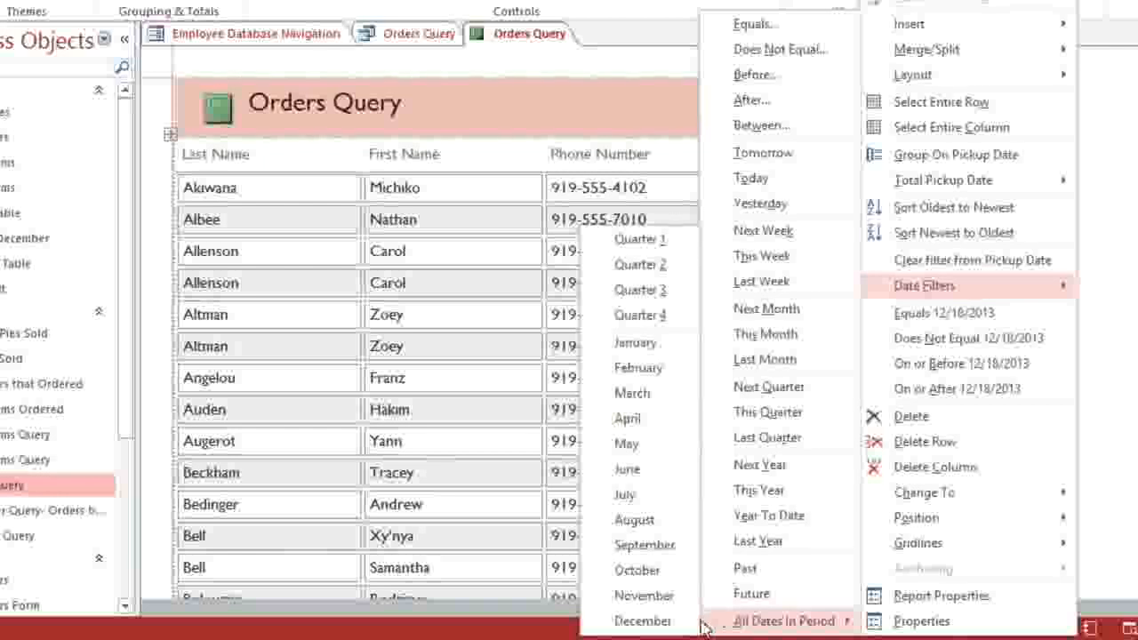
left_click(642, 621)
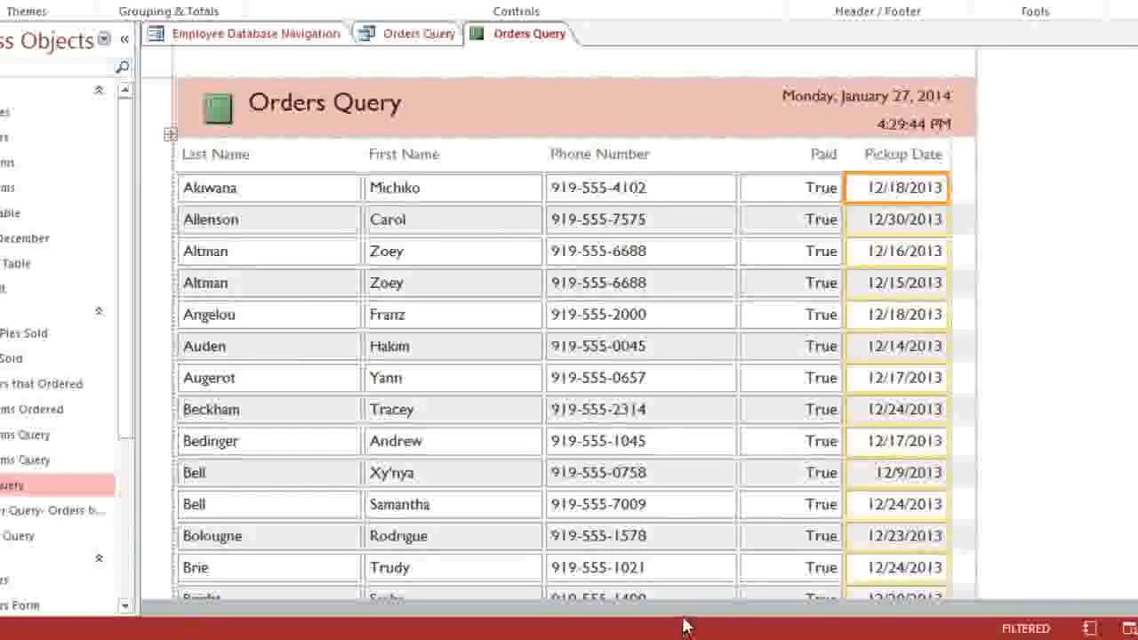
right_click(911, 195)
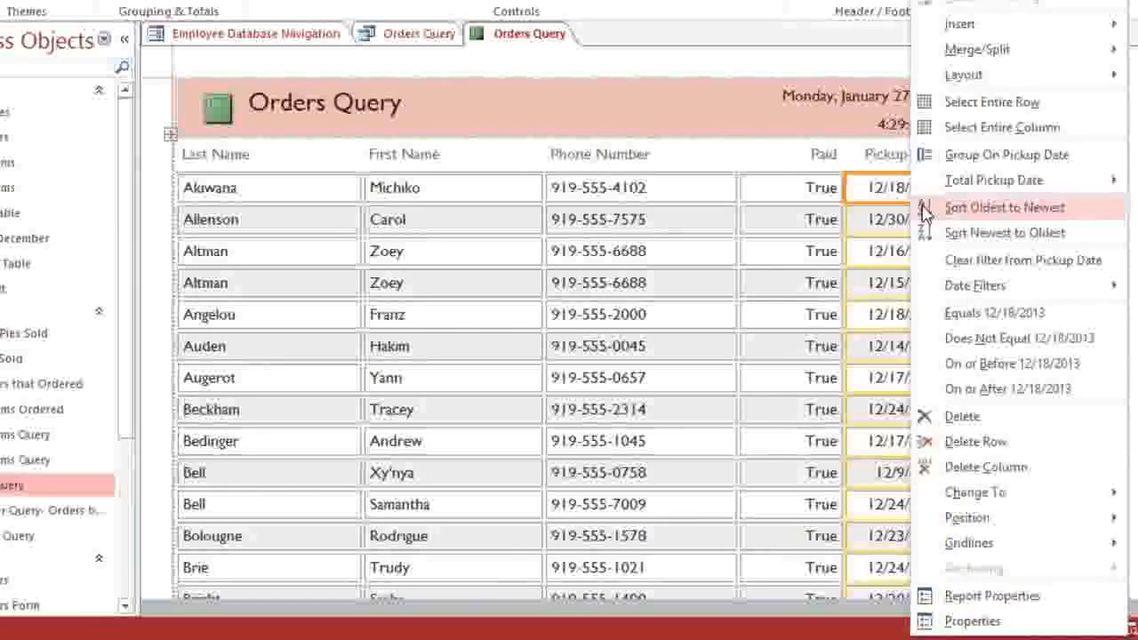
left_click(924, 209)
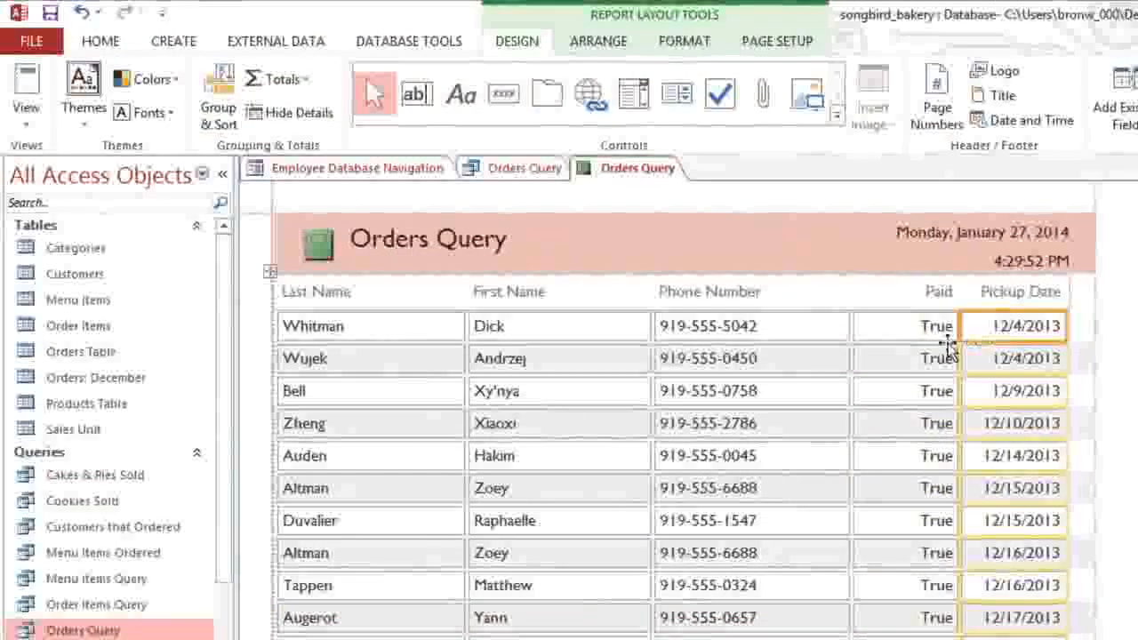
Step: Switch to Report View and save the report as 'December Orders'
left_click(25, 127)
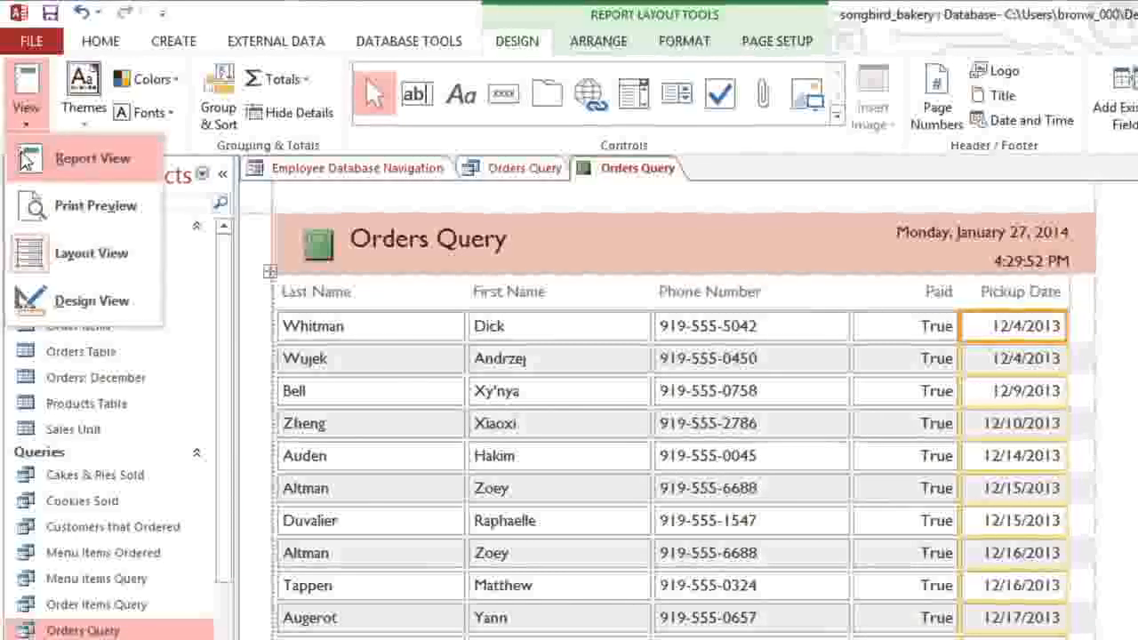
left_click(24, 154)
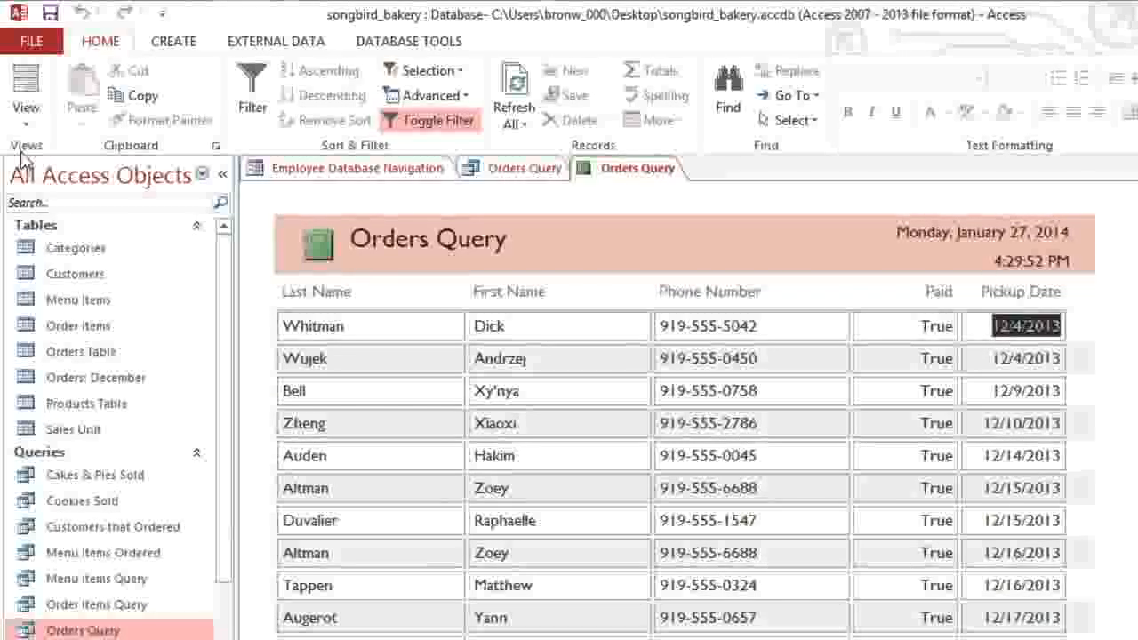
left_click(49, 15)
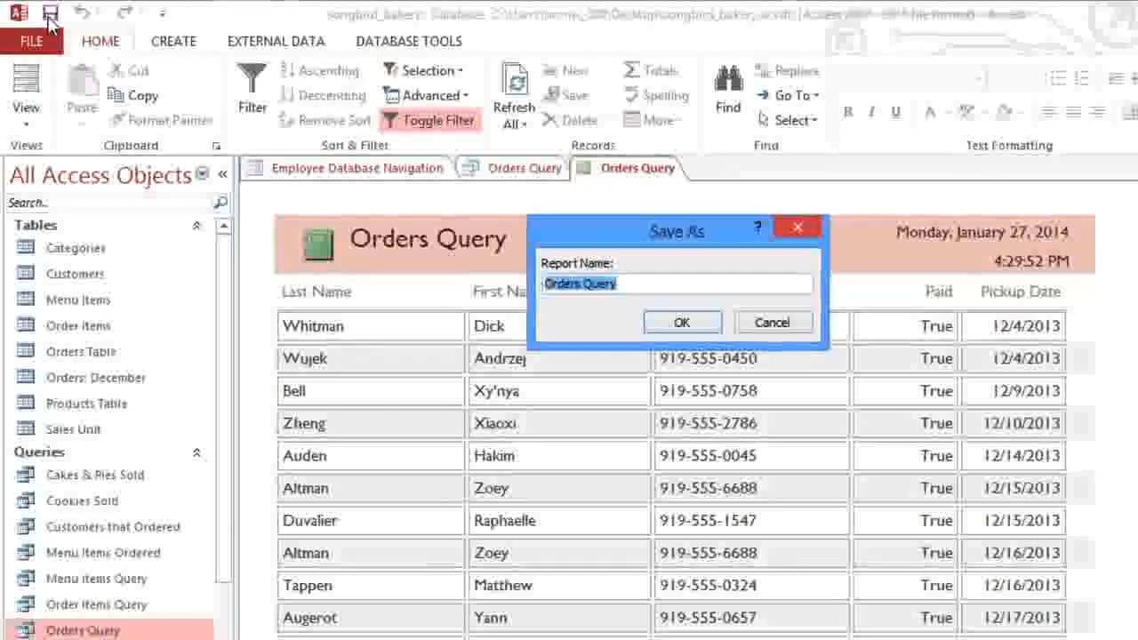
type("December")
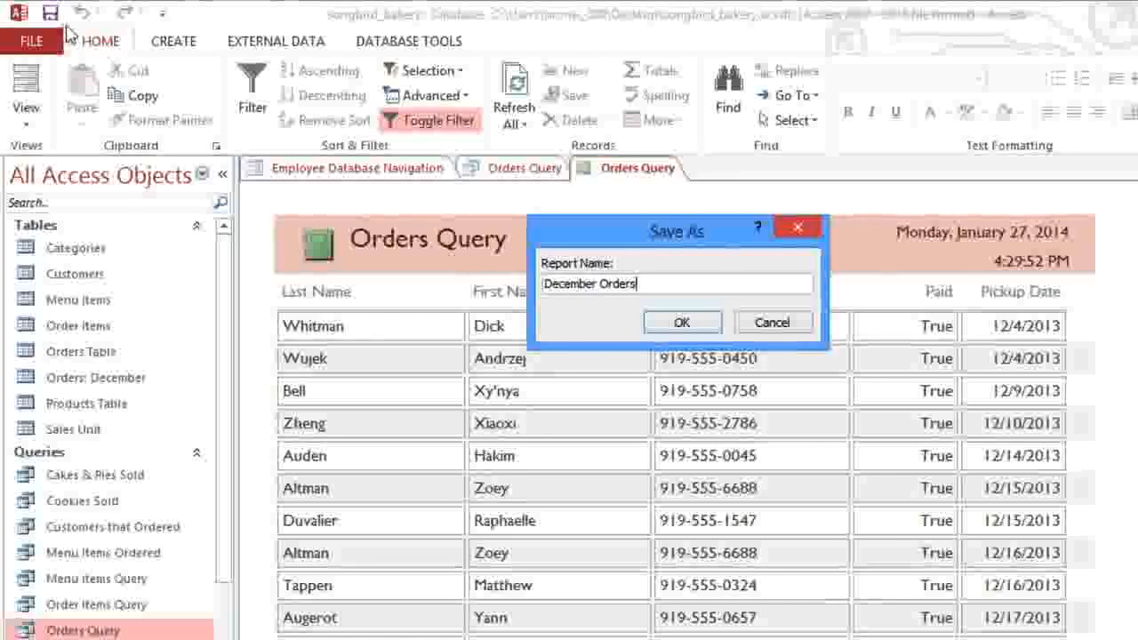
left_click(679, 323)
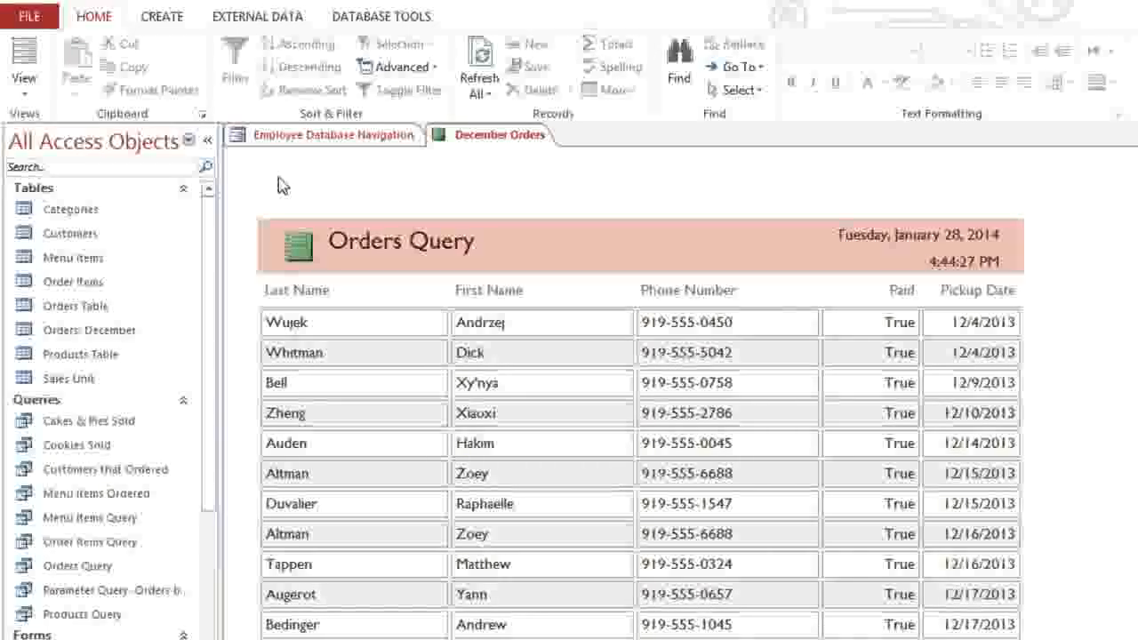
Step: Show the December Orders report in Print Preview, keeping Letter paper size
left_click(36, 96)
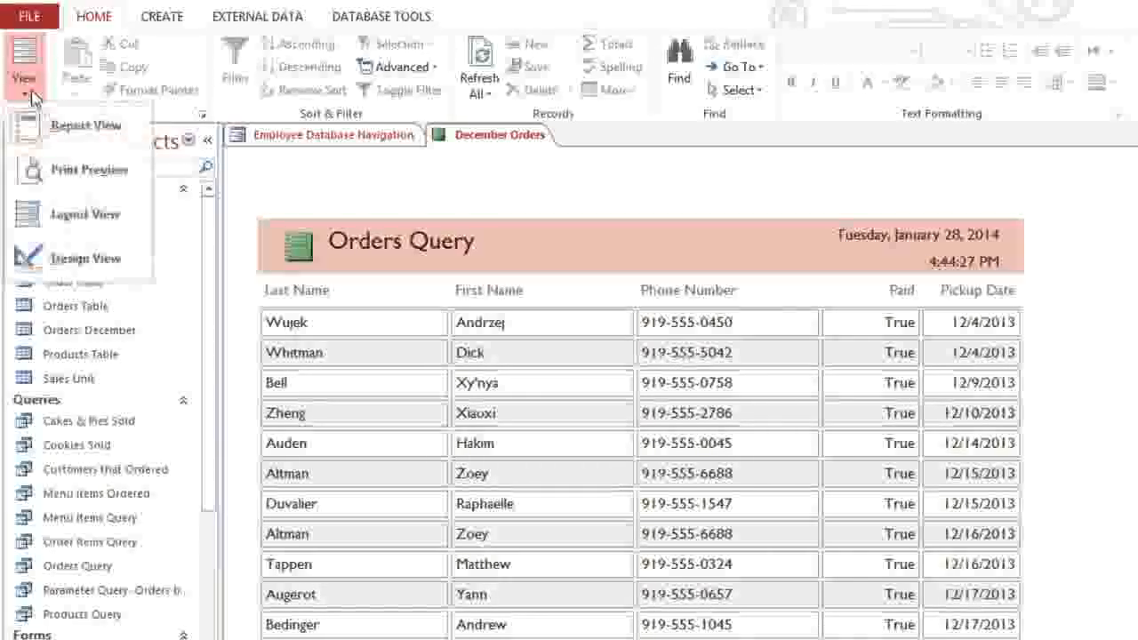
left_click(31, 169)
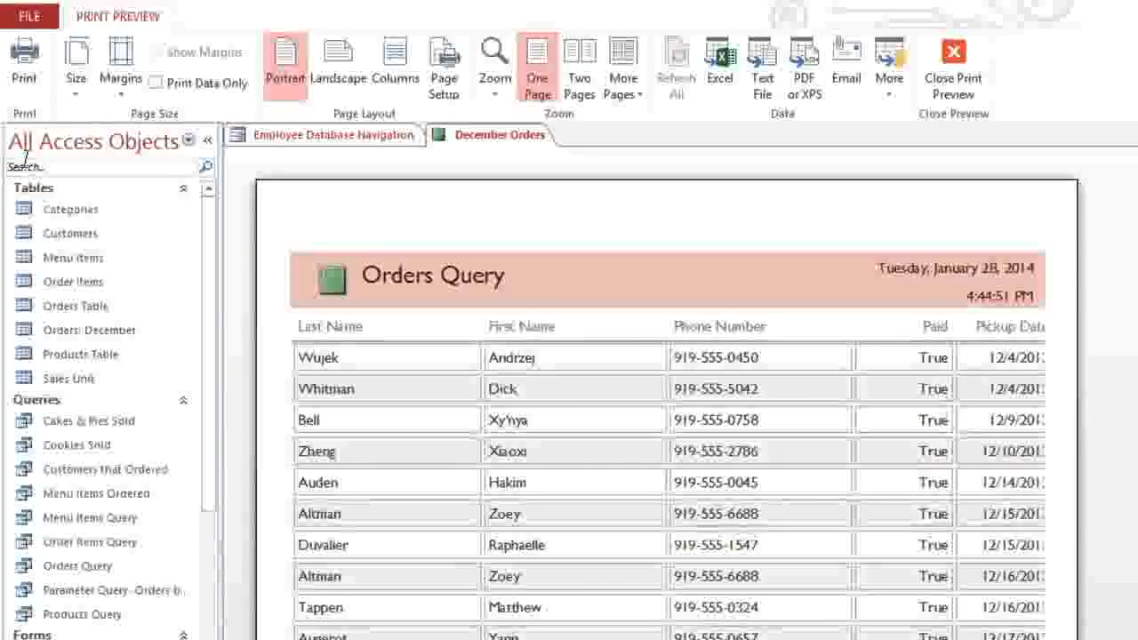
left_click(78, 92)
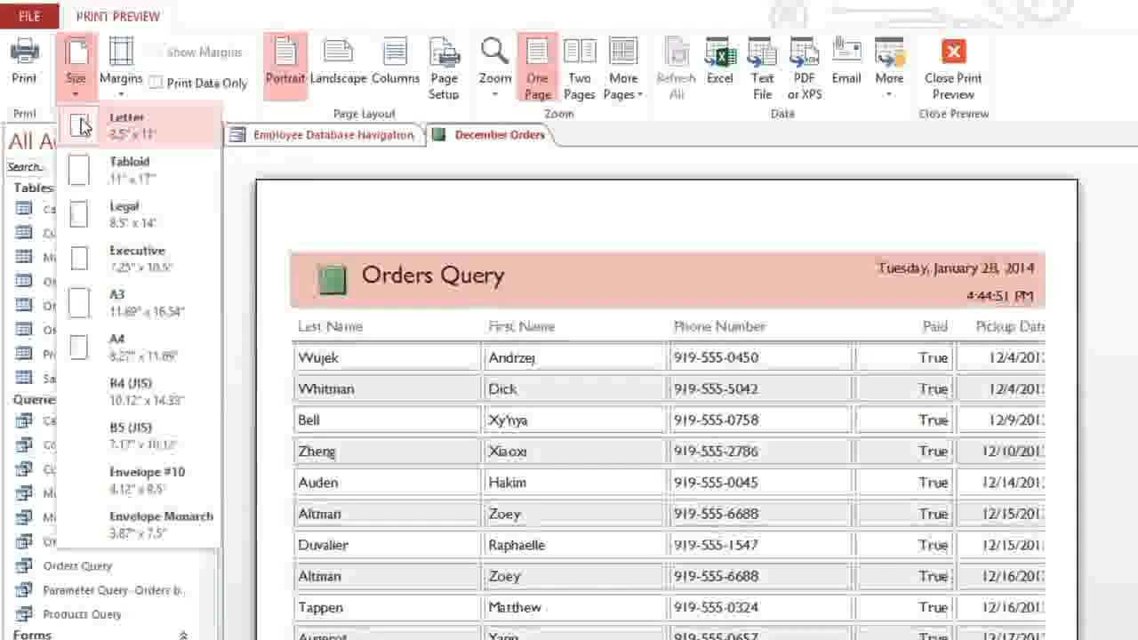
left_click(82, 124)
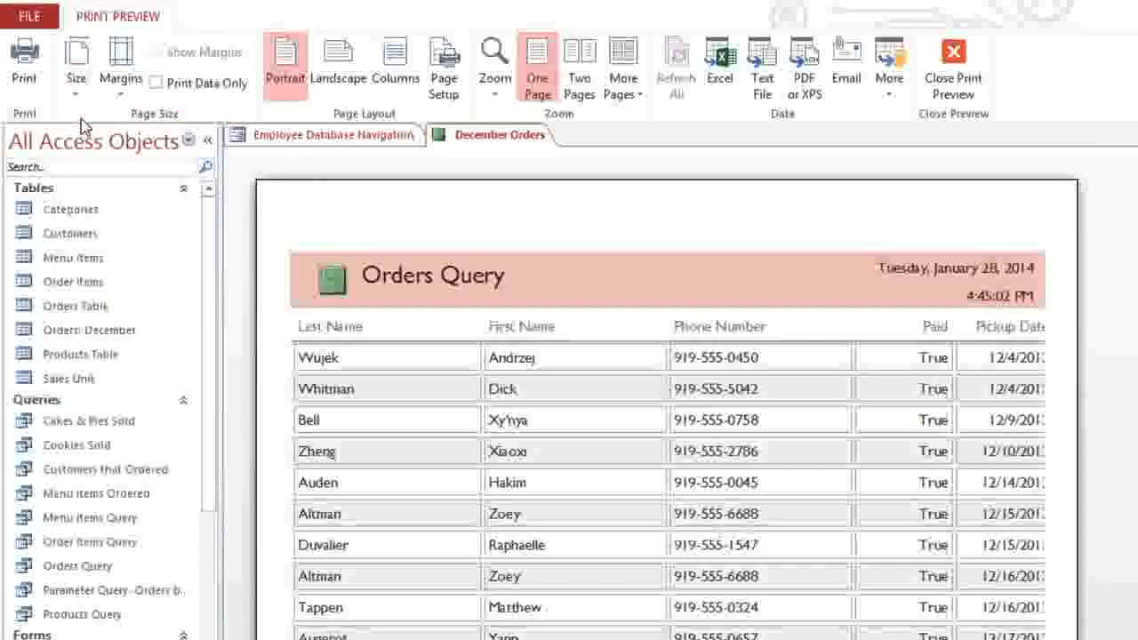
left_click(122, 89)
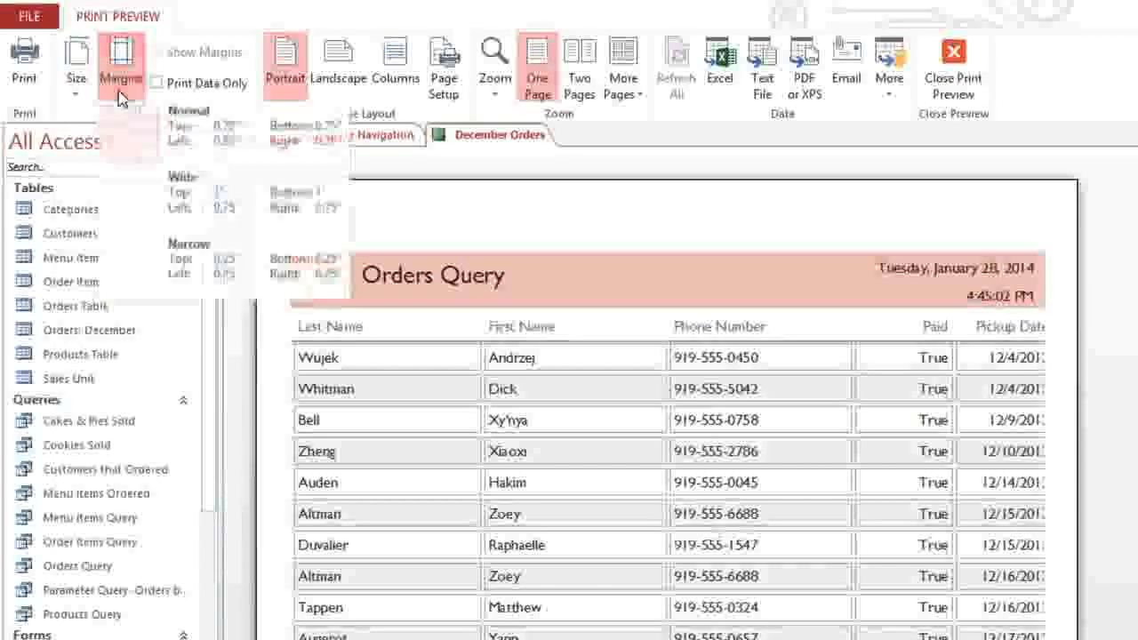
Step: Apply Wide margins and Landscape orientation, then fit the preview page to the window
left_click(127, 191)
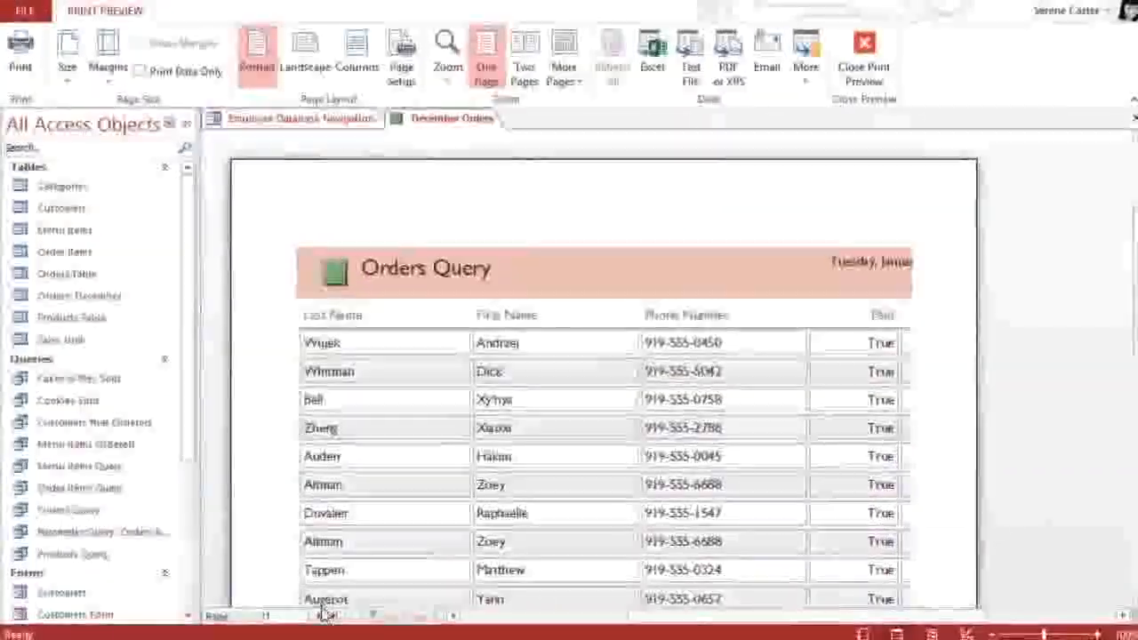
left_click(322, 622)
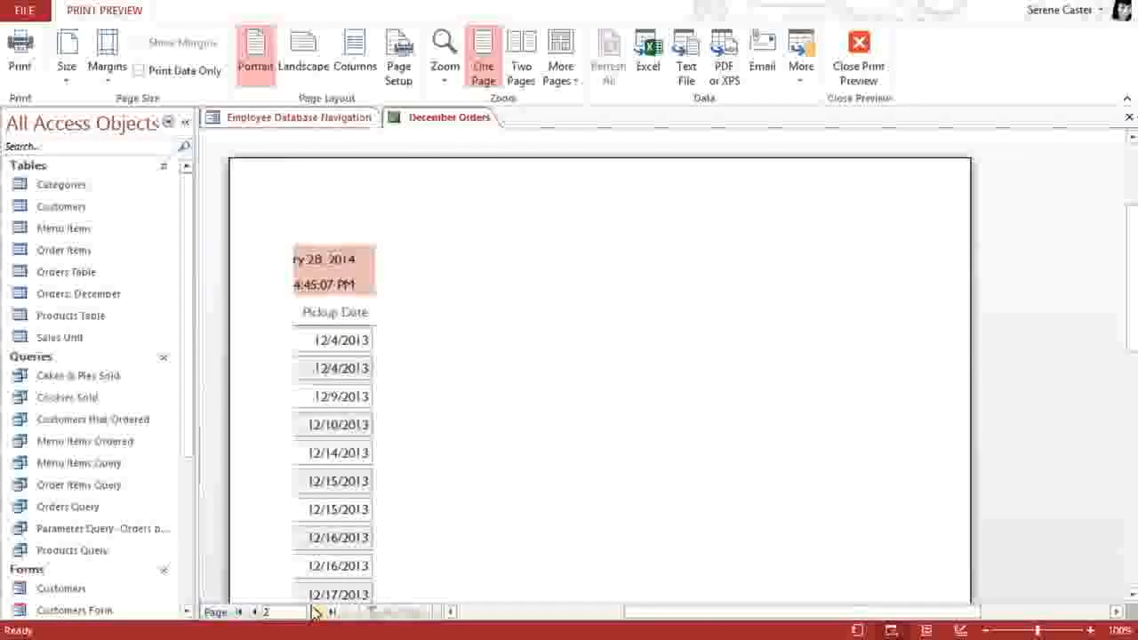
left_click(258, 611)
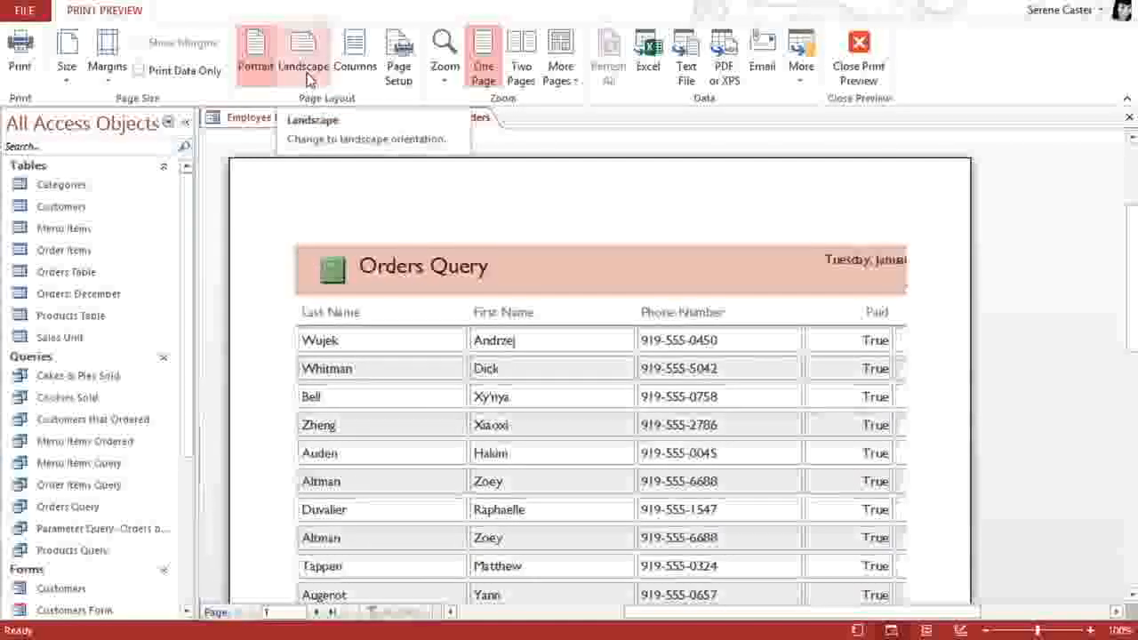
left_click(308, 78)
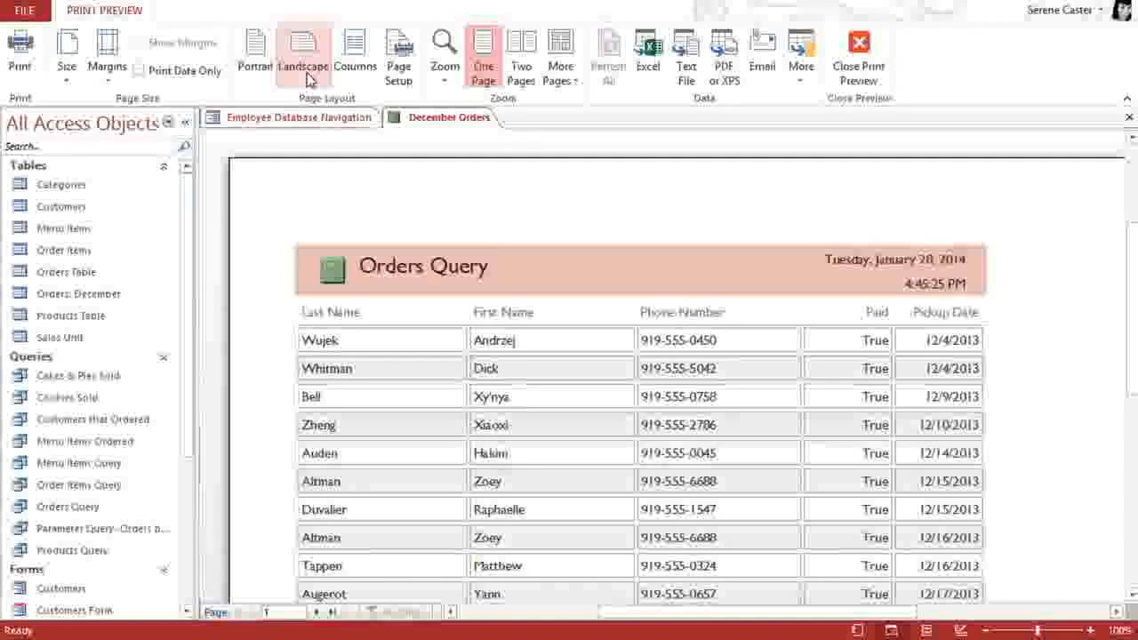
left_click(440, 79)
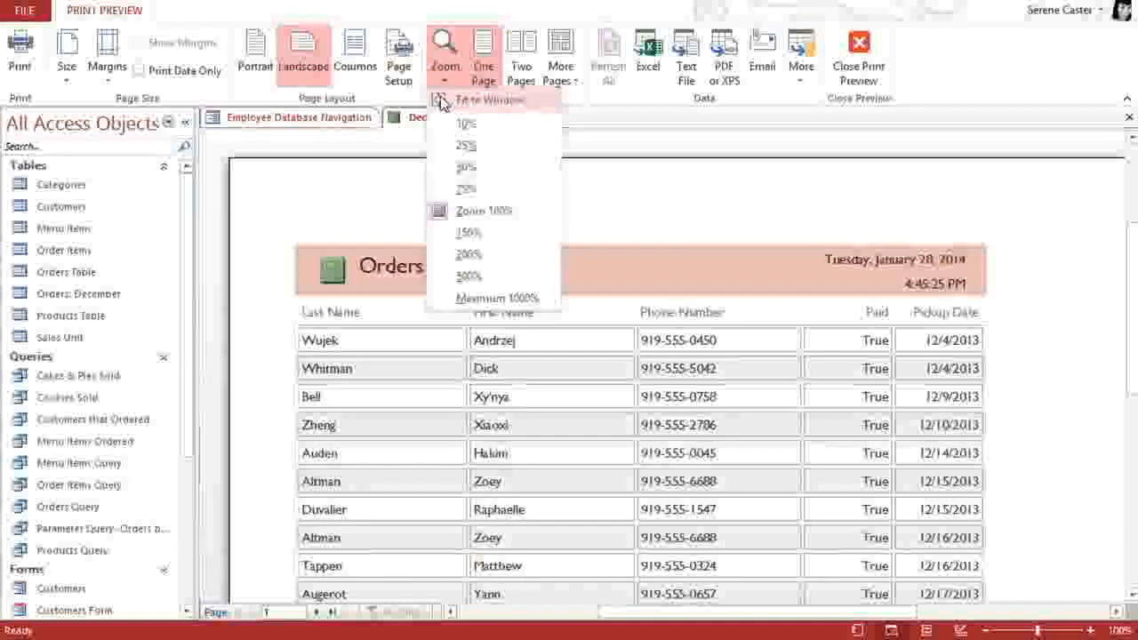
left_click(441, 101)
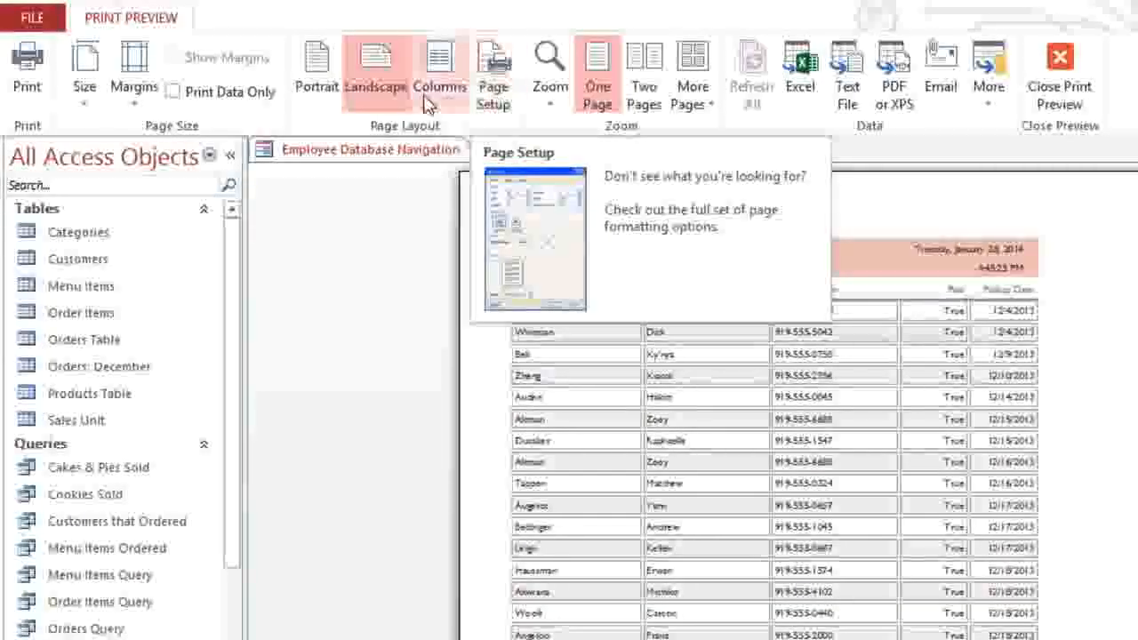
Step: Print the report with titles, headers and borders, leaving Print Data Only unchecked
left_click(173, 91)
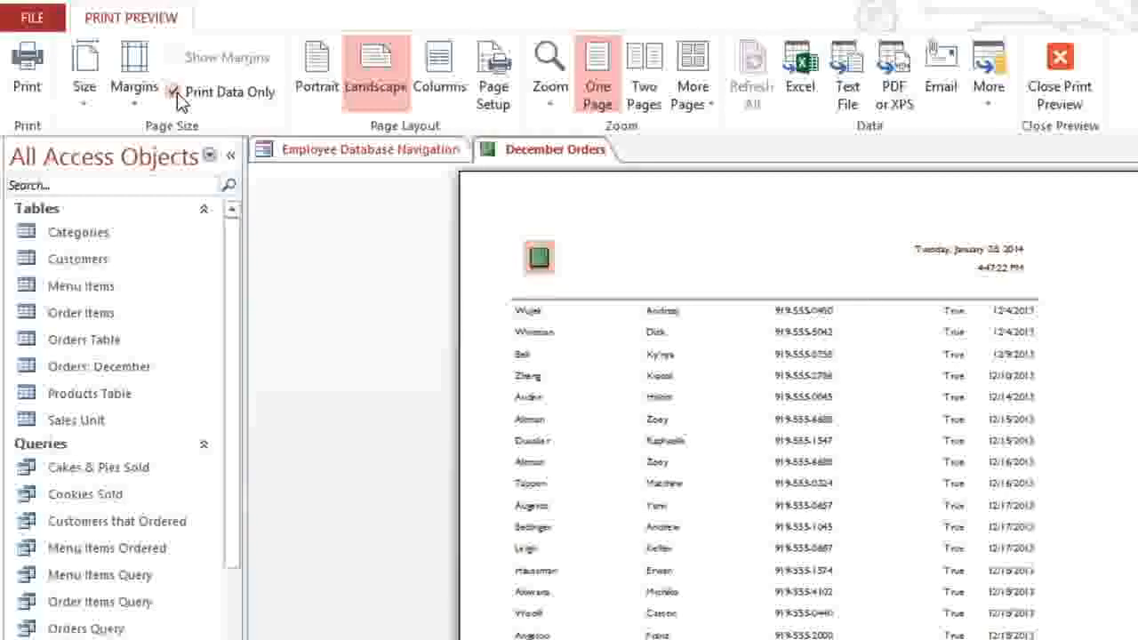
left_click(177, 94)
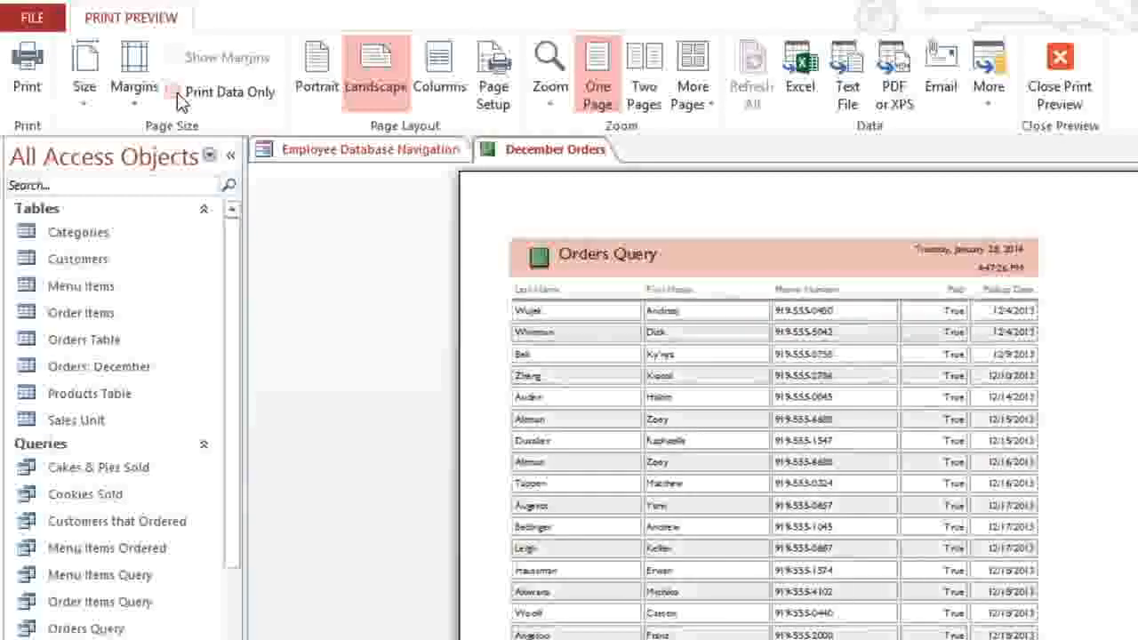
left_click(29, 93)
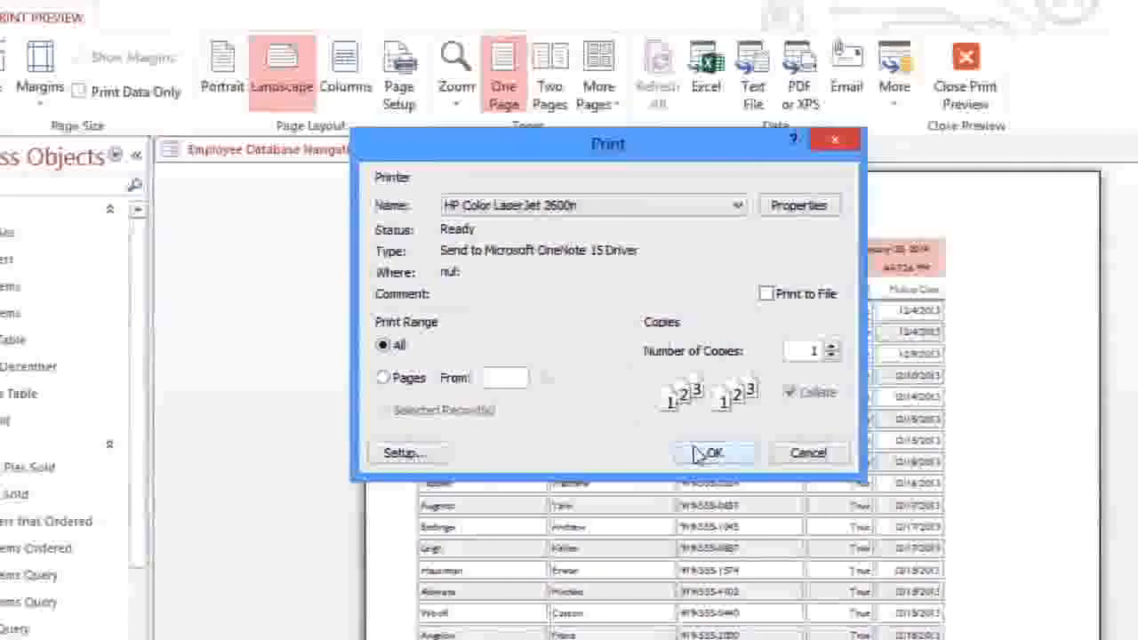
left_click(700, 453)
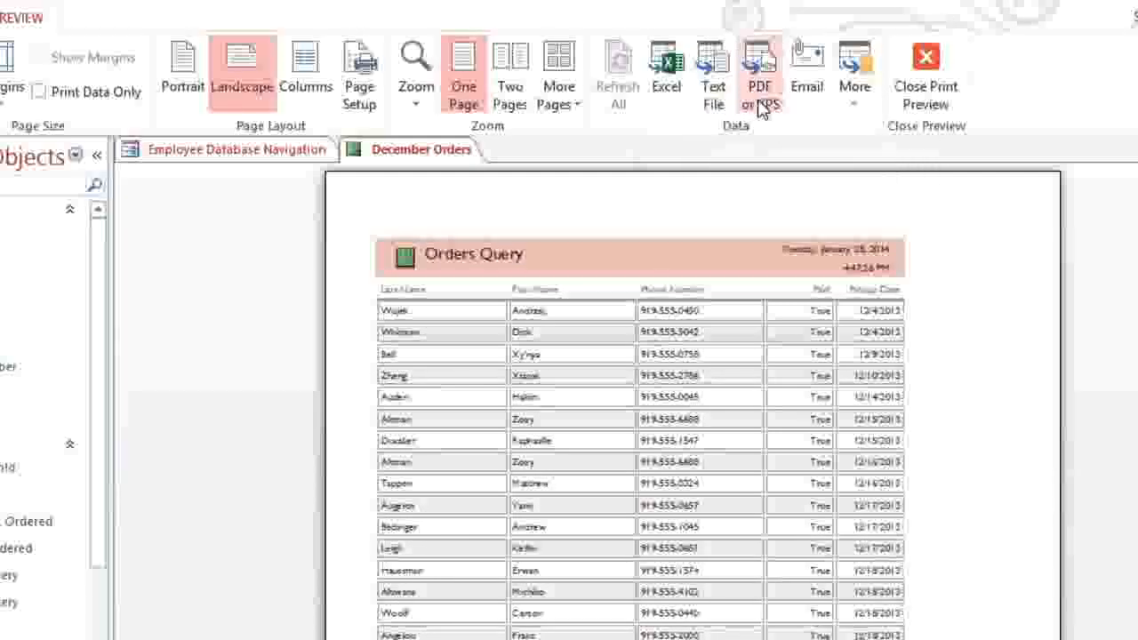
Step: Export the report as December Orders.pdf in Documents without saving the export steps
left_click(849, 107)
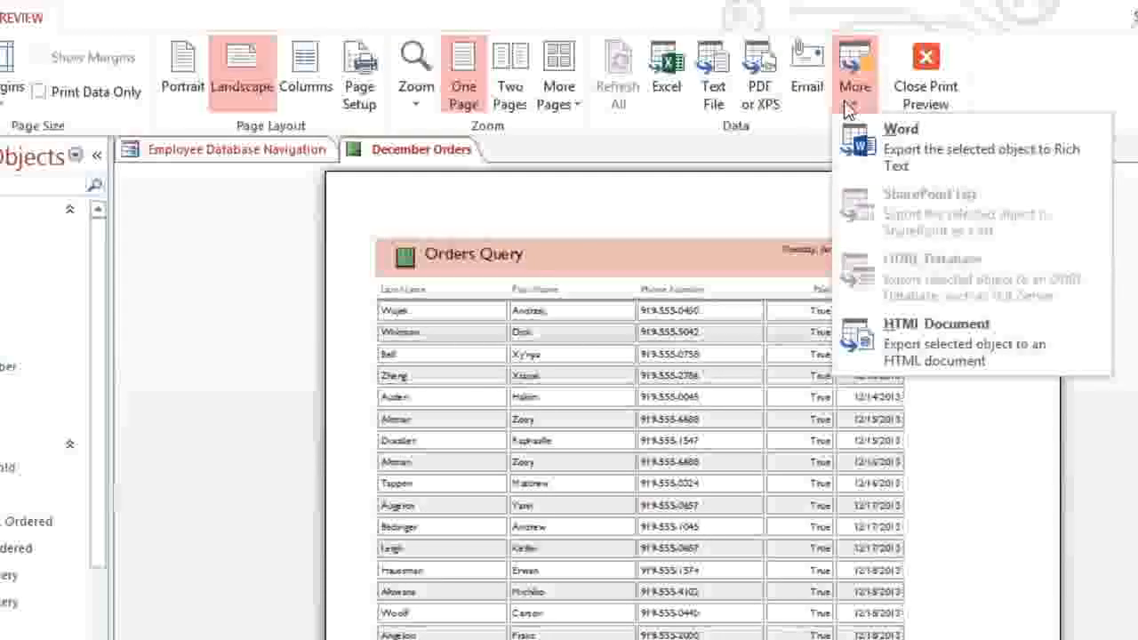
left_click(849, 107)
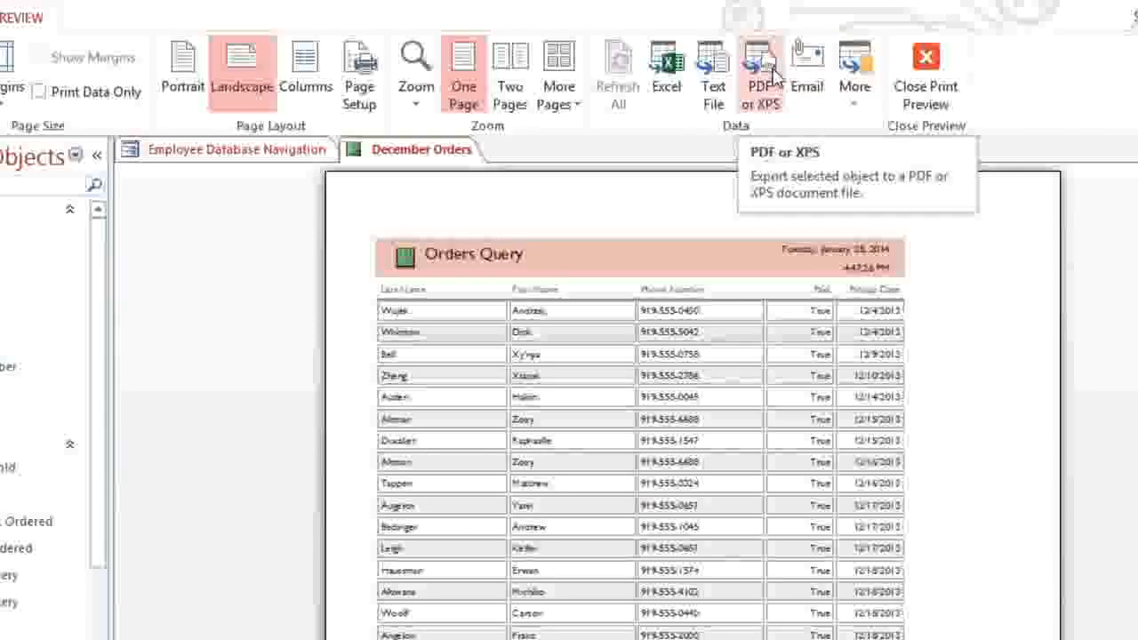
left_click(771, 80)
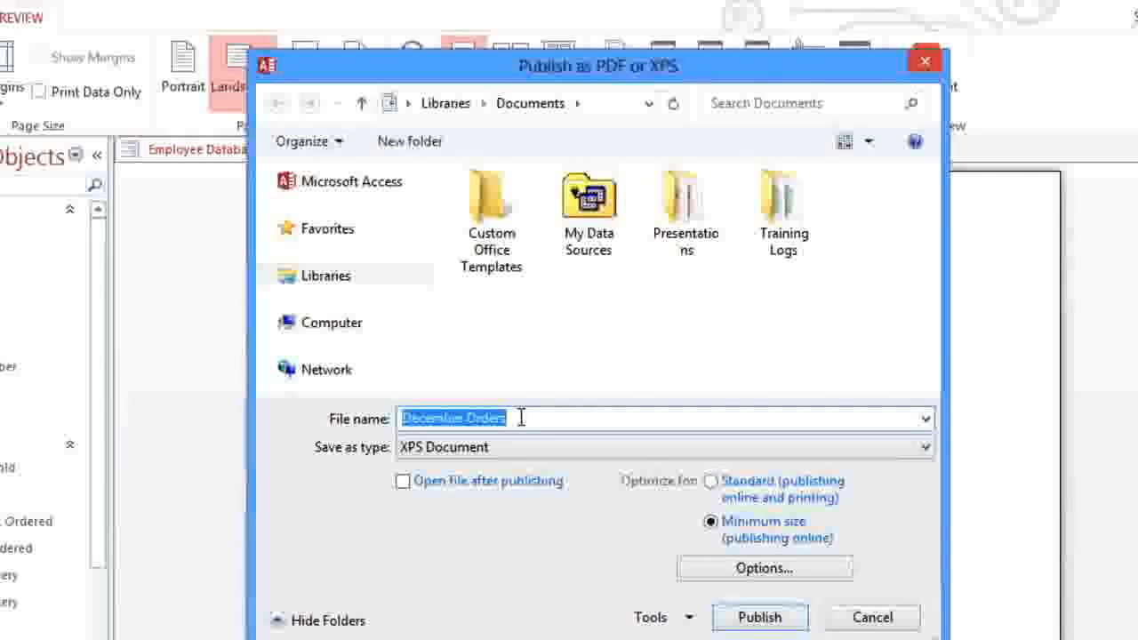
left_click(520, 452)
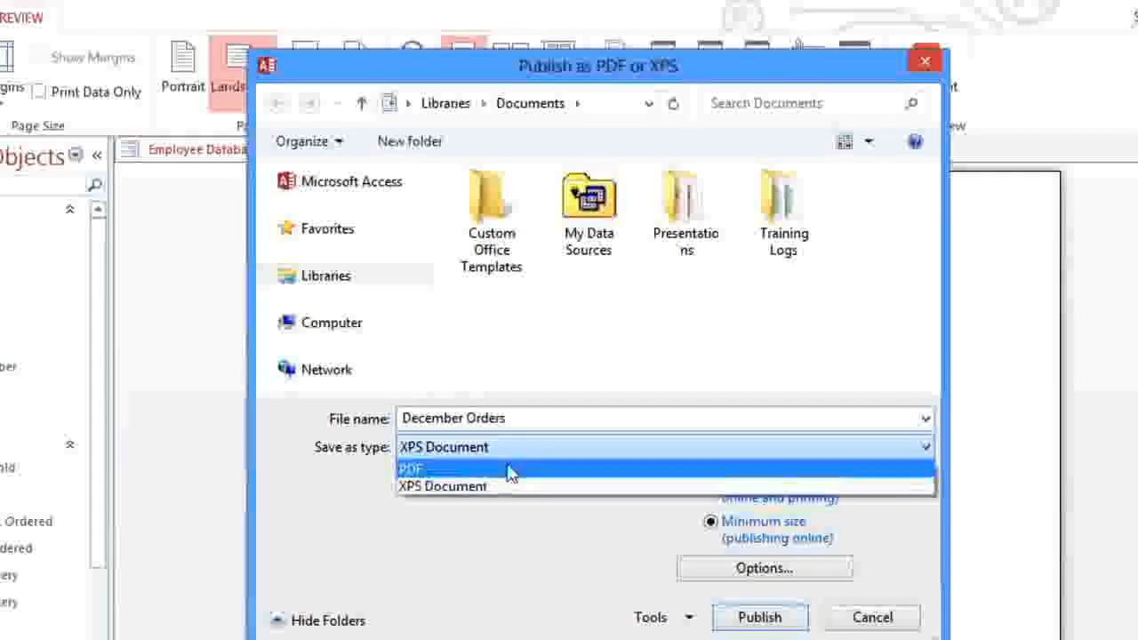
left_click(508, 471)
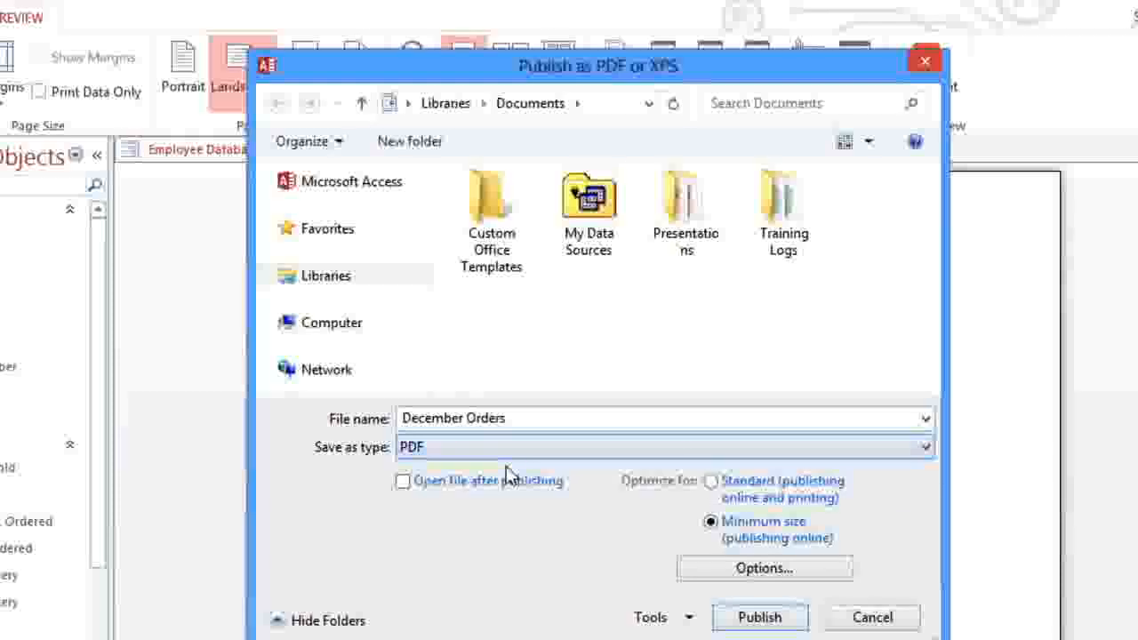
left_click(731, 600)
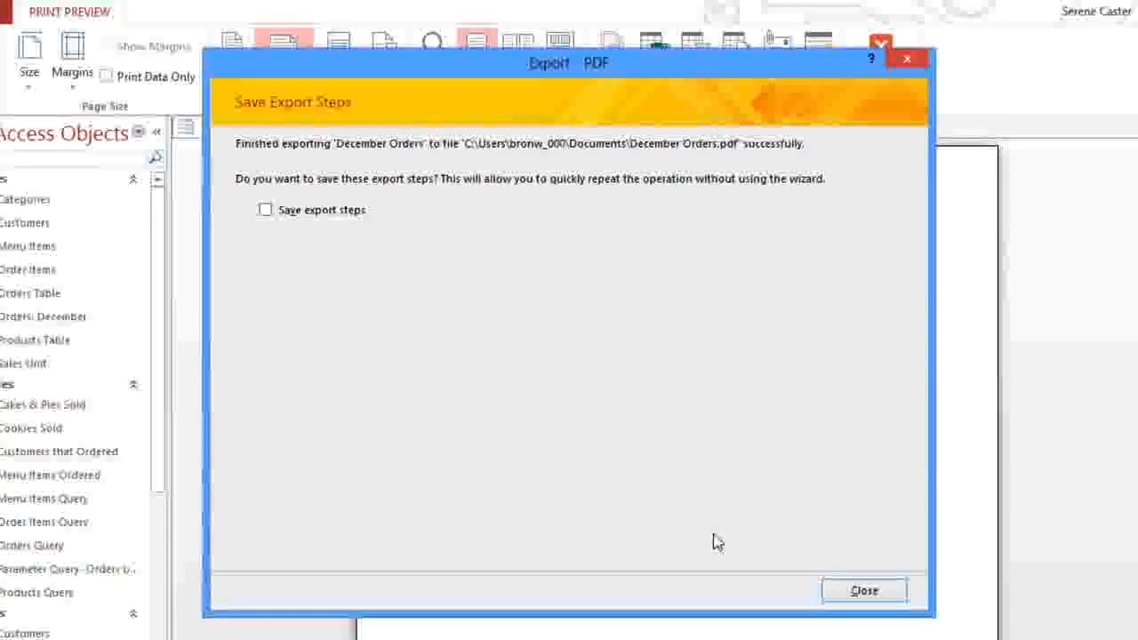
left_click(835, 592)
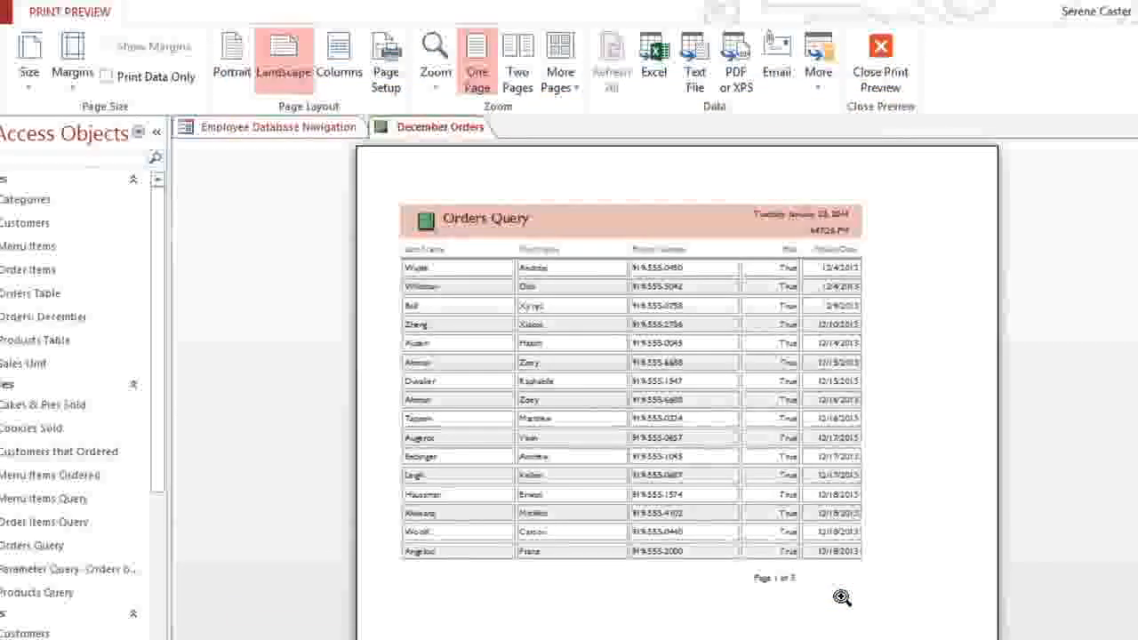
Step: Close the December Orders print preview and report
left_click(871, 71)
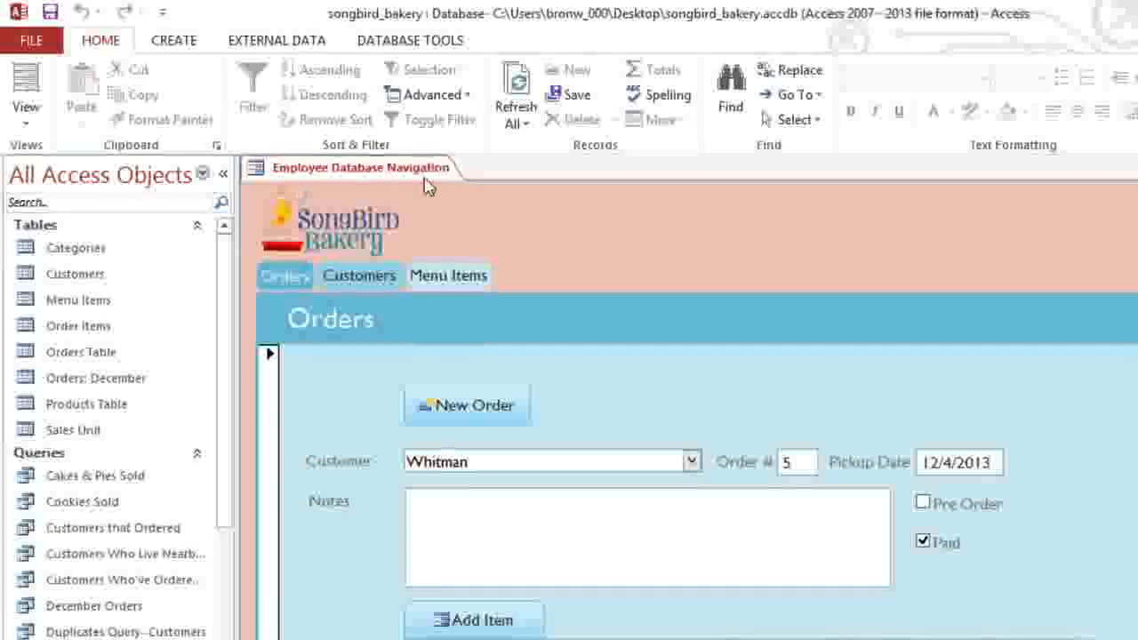
left_click(174, 42)
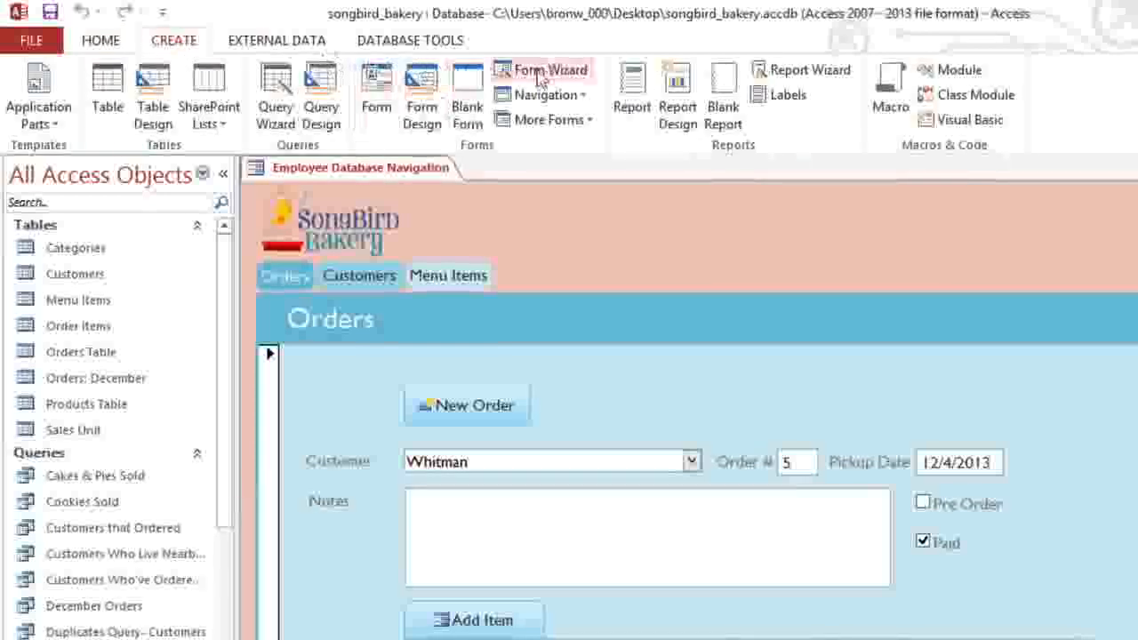
Step: Start the Report Wizard and add Product Types from the Categories table
left_click(769, 78)
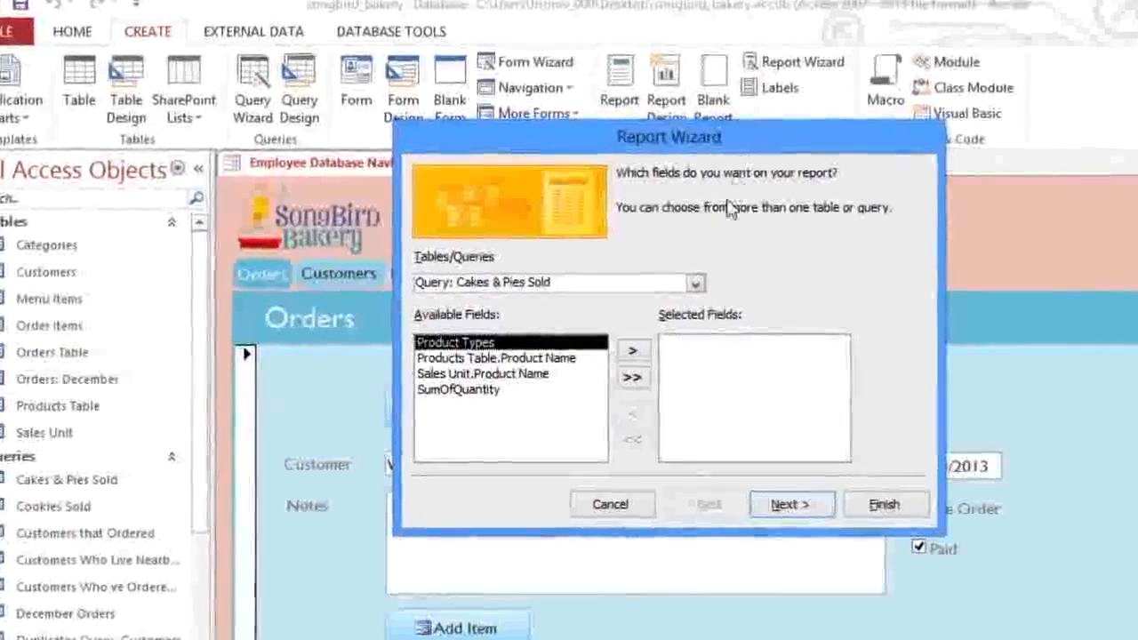
left_click(695, 282)
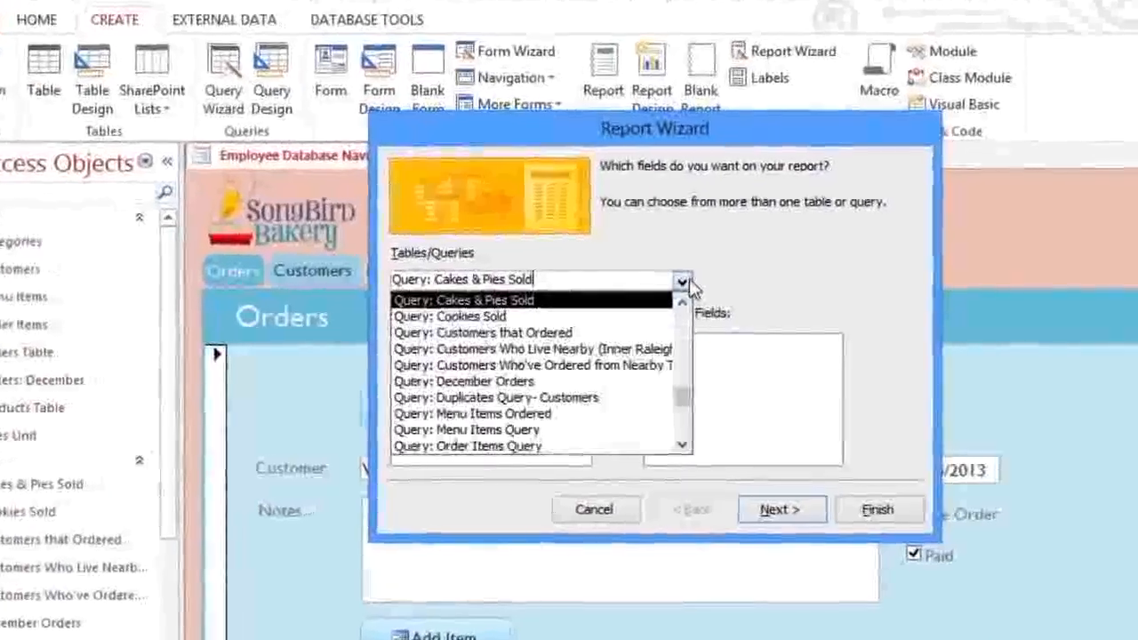
left_click(663, 331)
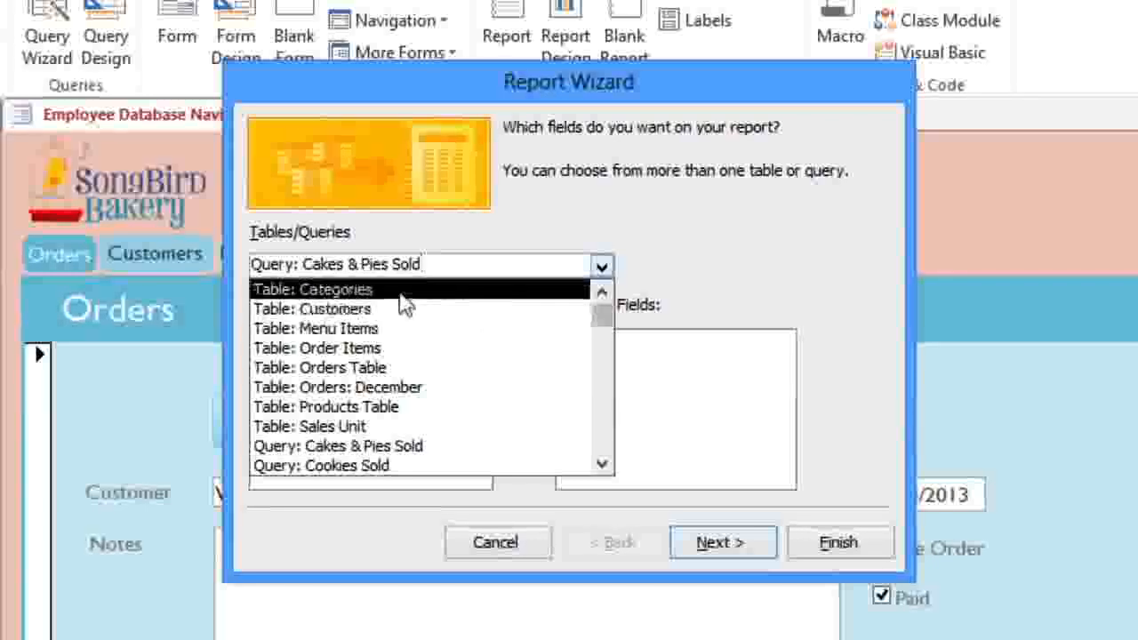
left_click(369, 290)
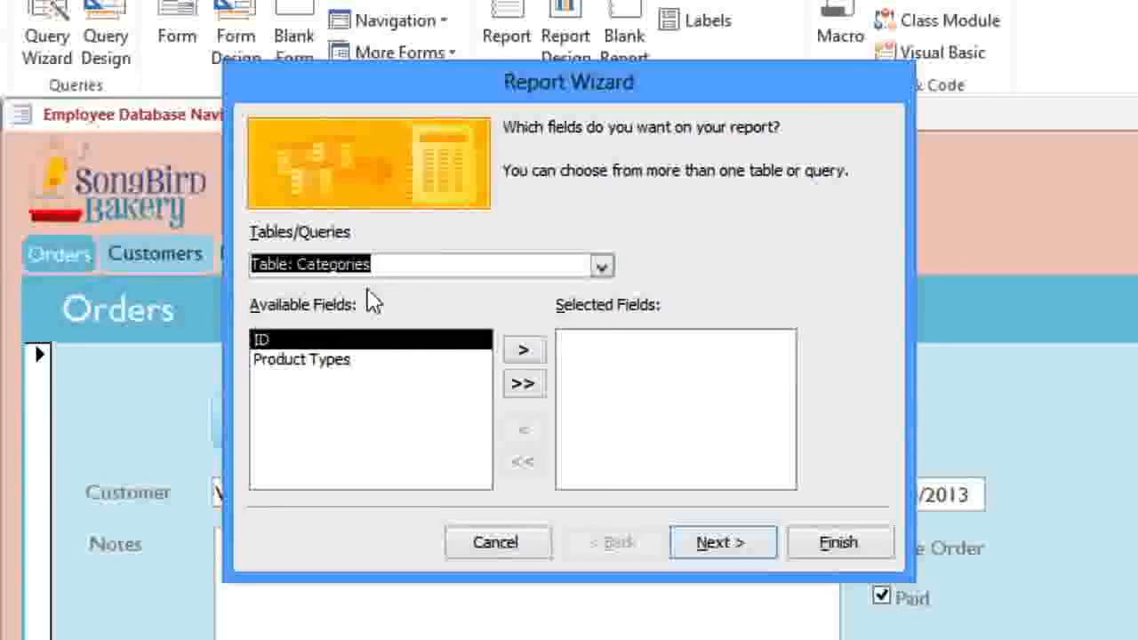
left_click(336, 363)
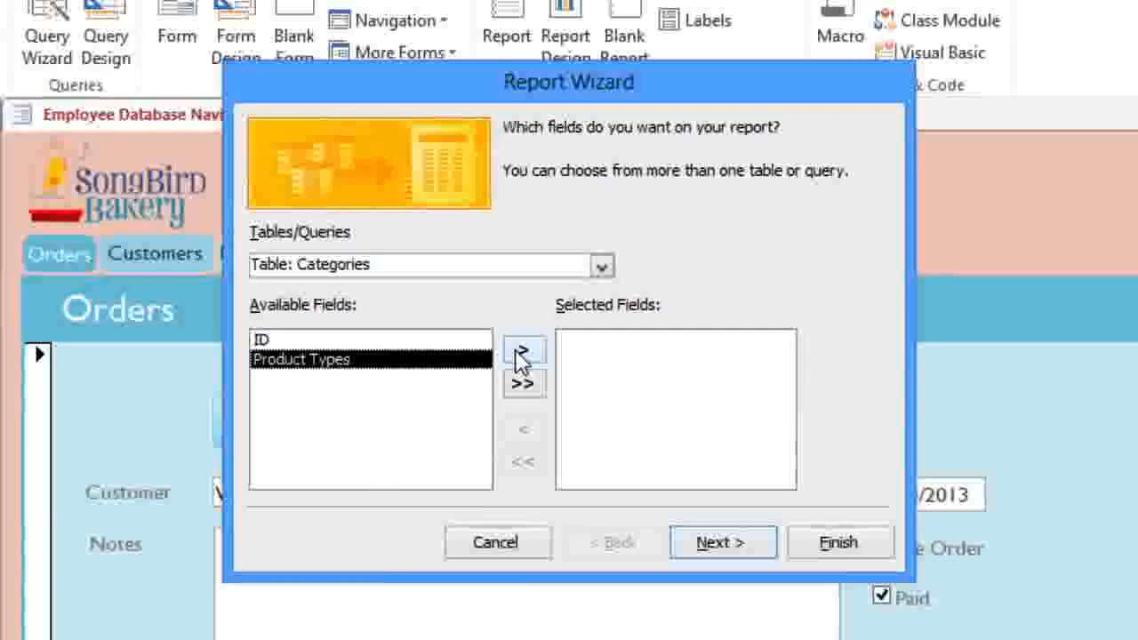
left_click(515, 350)
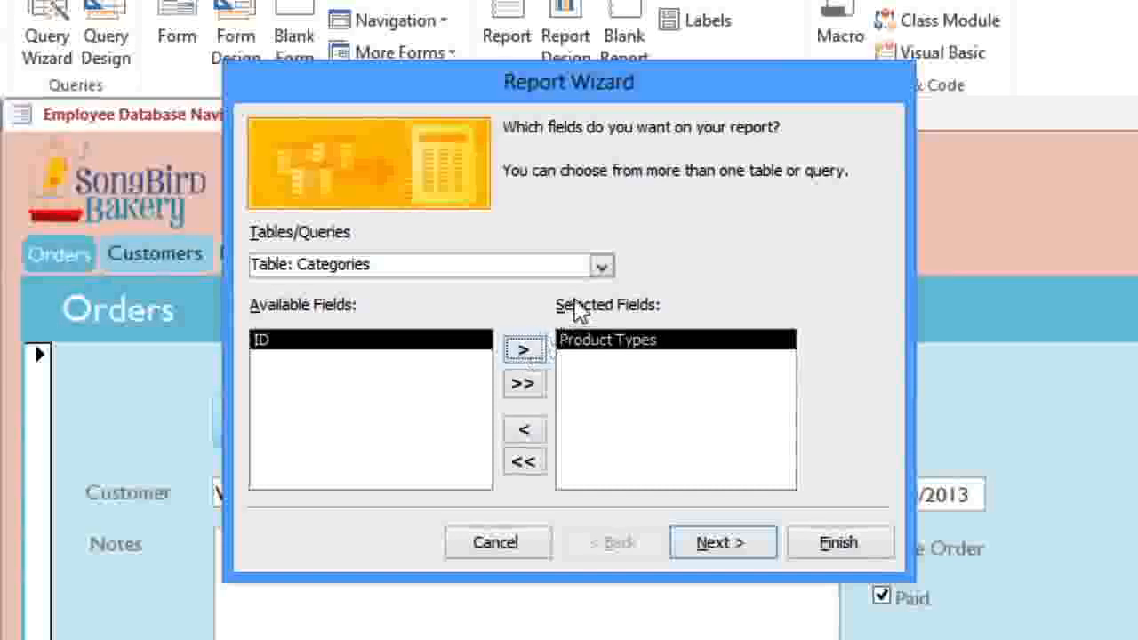
Step: Add Product Name and Description from the Products Table
left_click(601, 266)
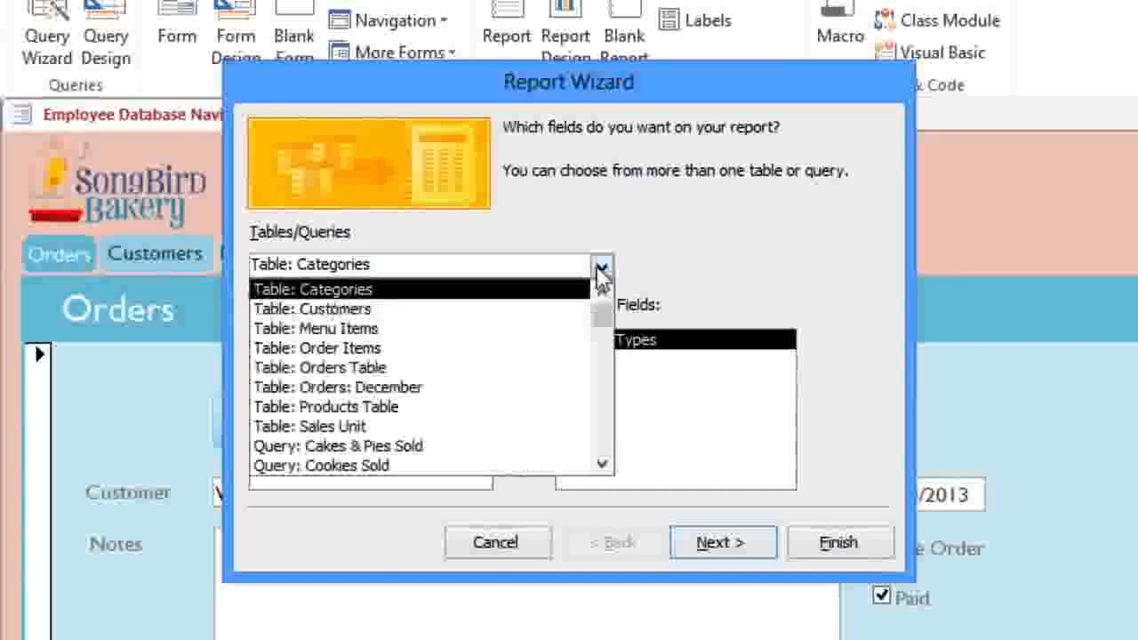
left_click(344, 406)
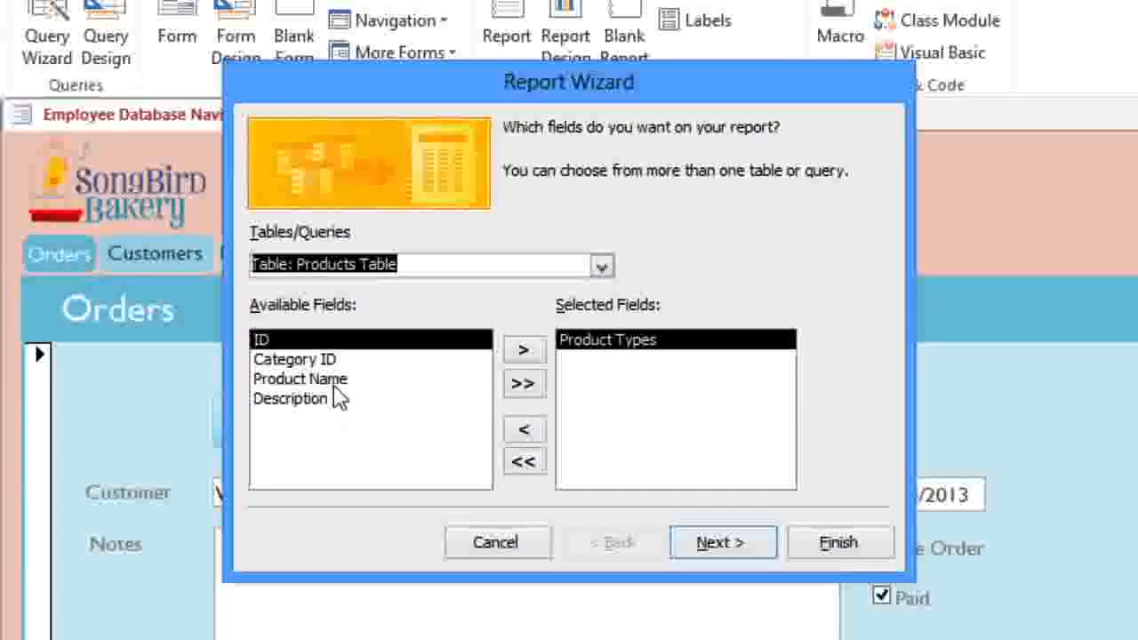
double_click(336, 380)
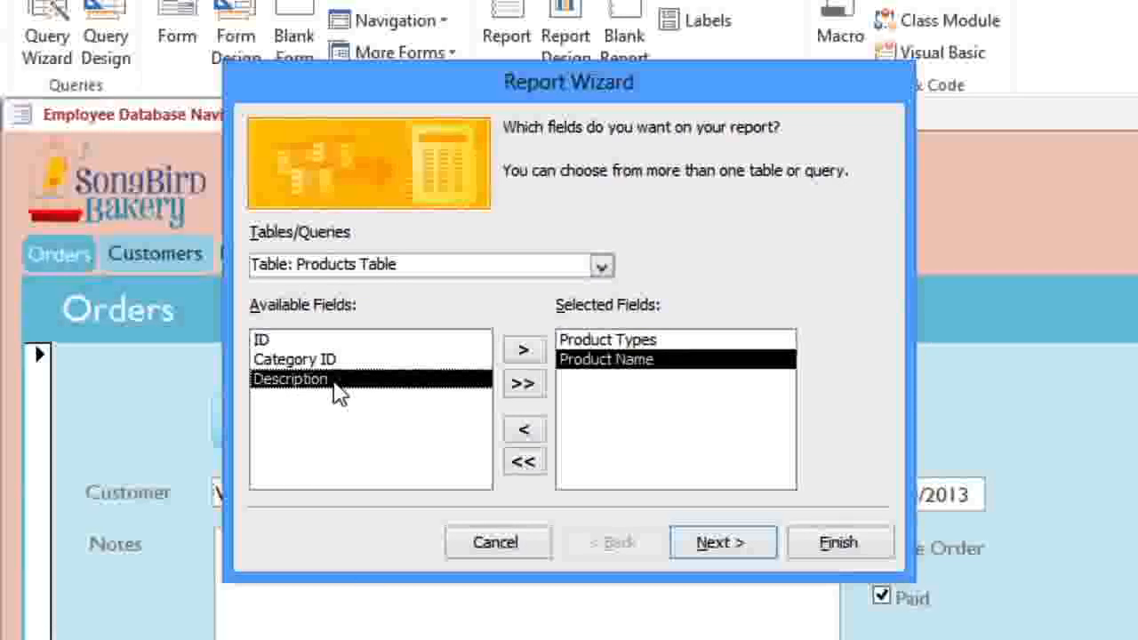
double_click(336, 382)
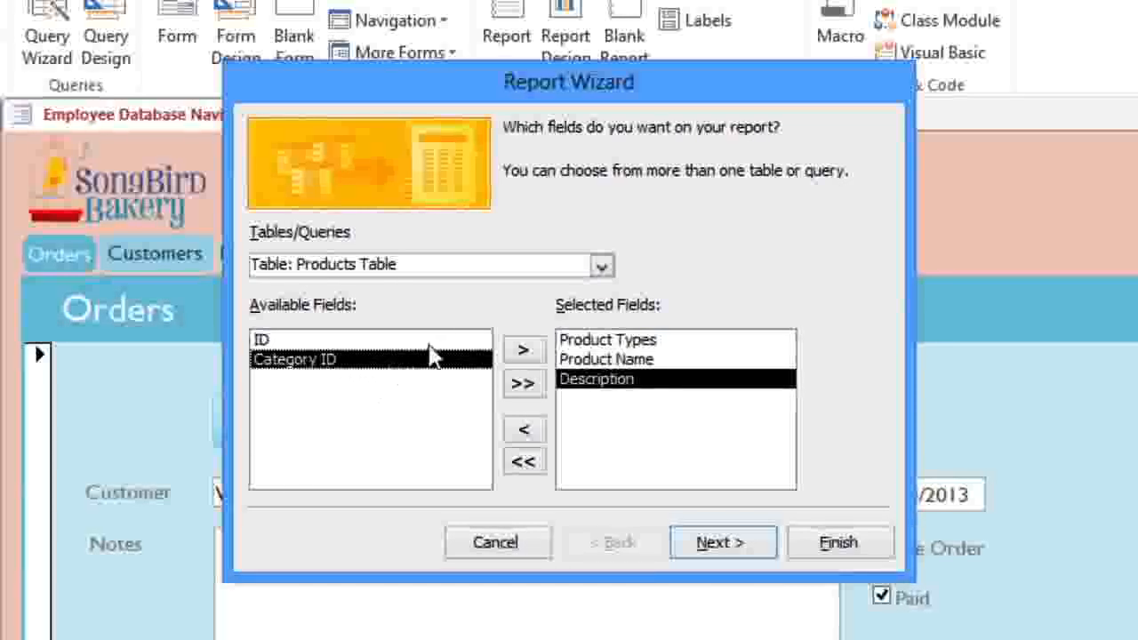
Step: Add Sales Unit's Product Name and Menu Items' Price to the report fields
left_click(602, 266)
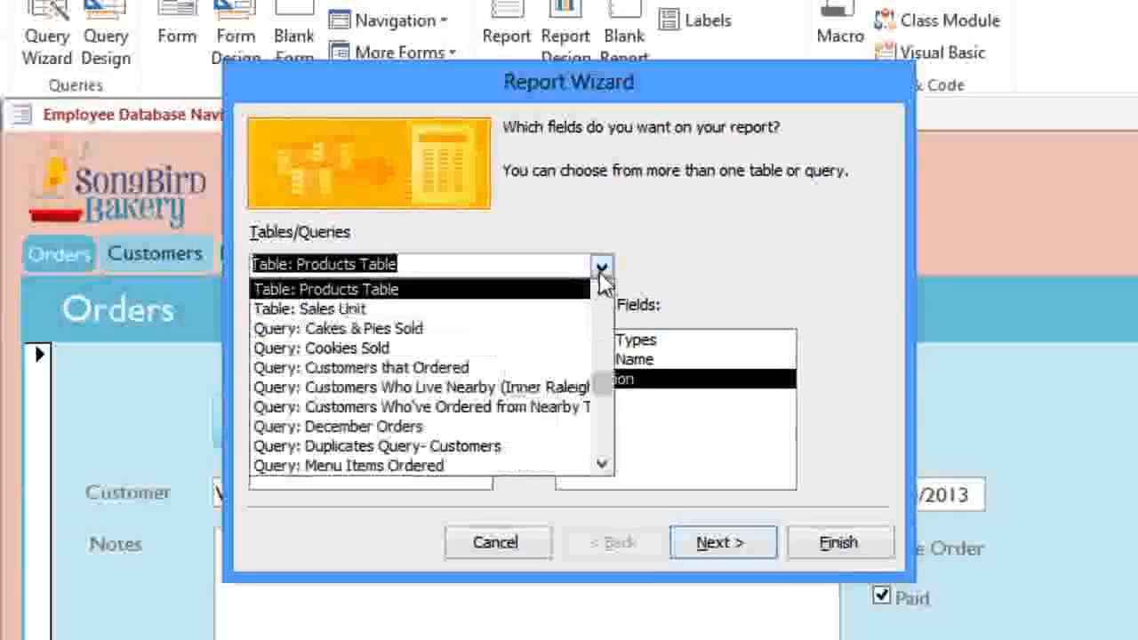
left_click(446, 322)
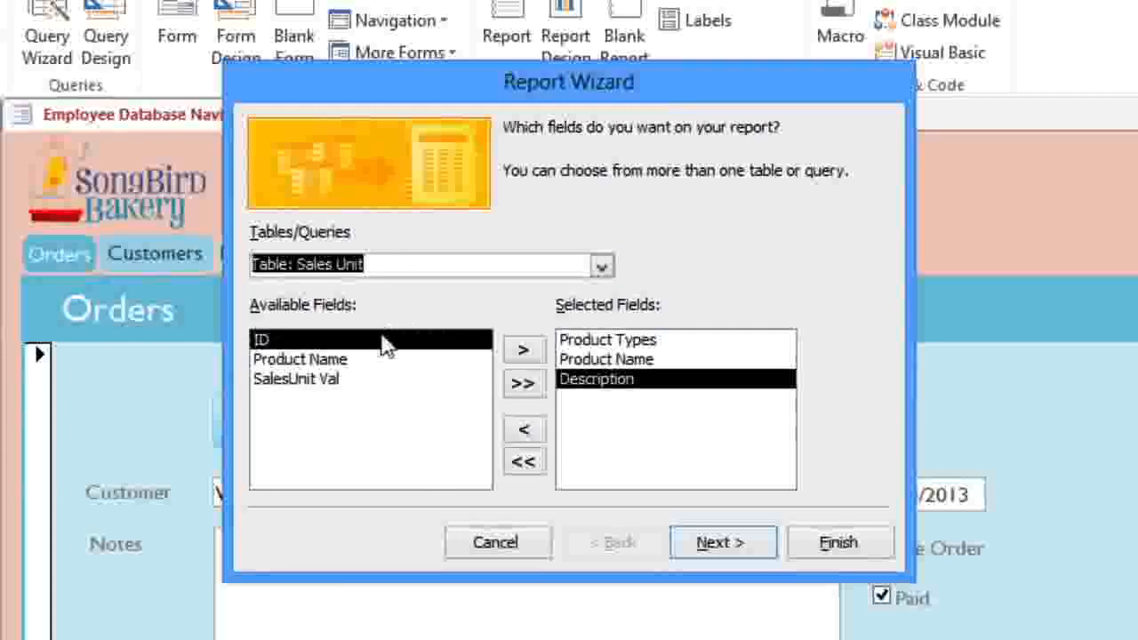
double_click(338, 361)
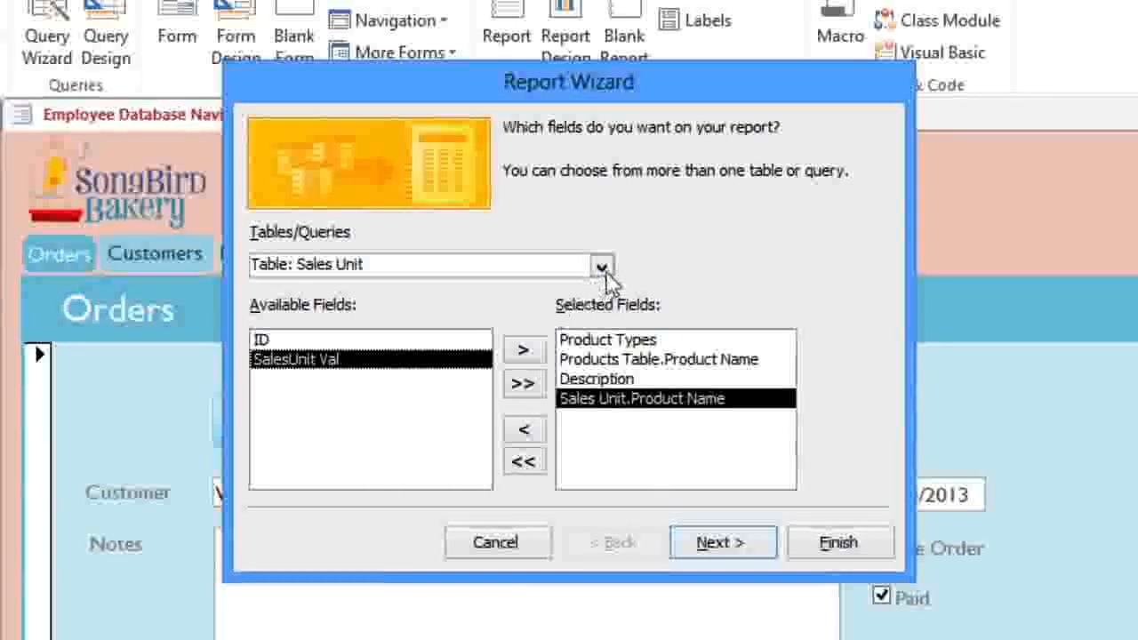
left_click(602, 267)
scroll(607, 322, "up", 3)
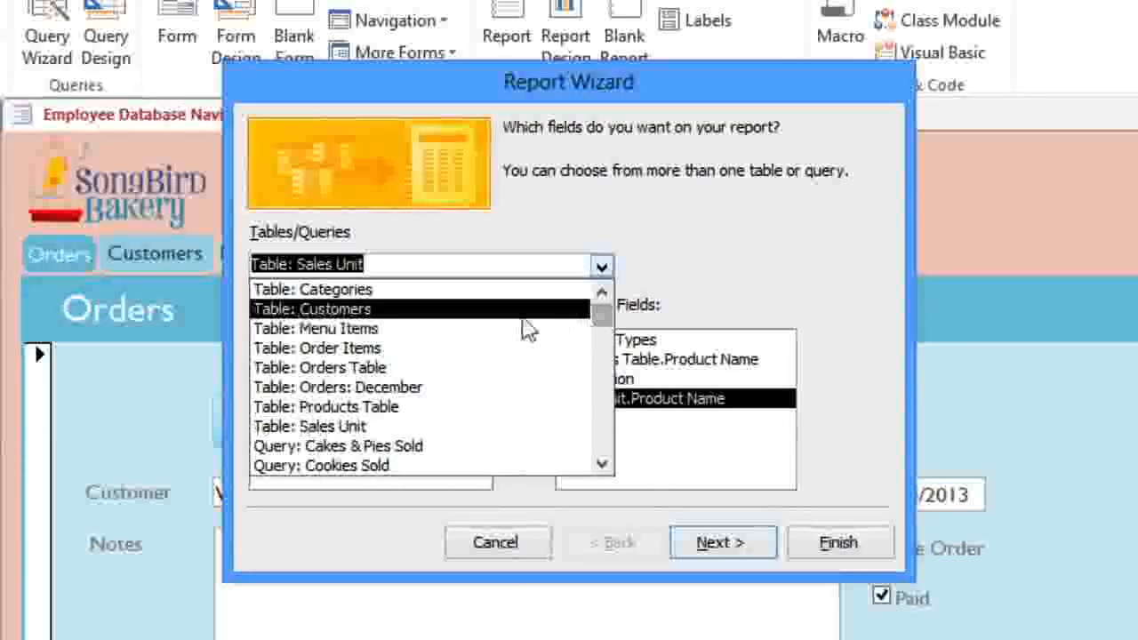
left_click(472, 328)
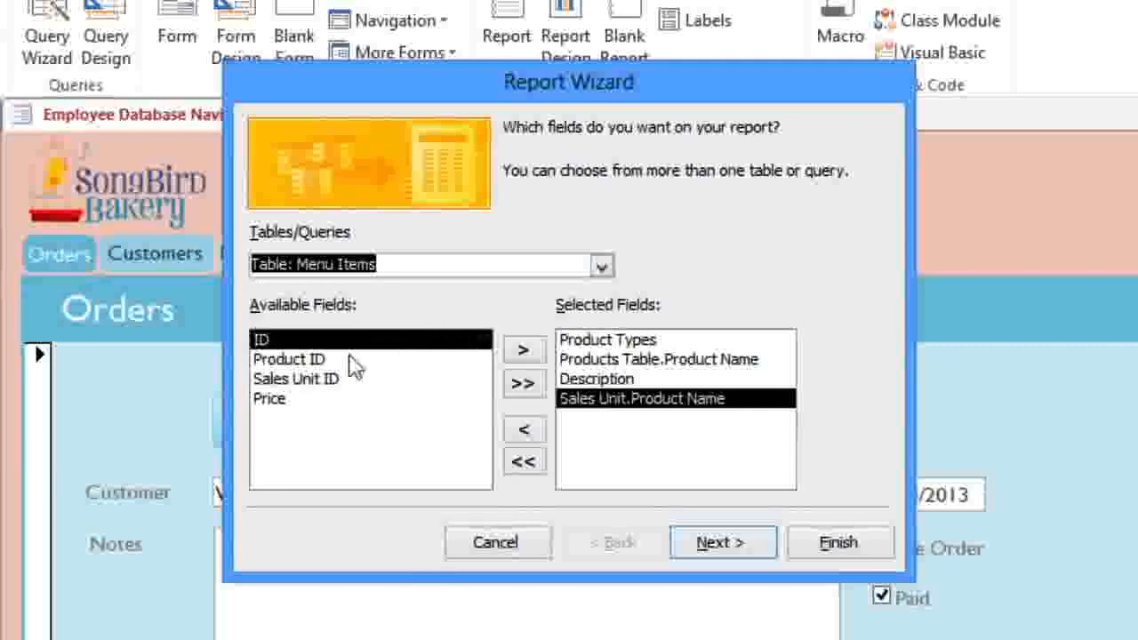
double_click(276, 400)
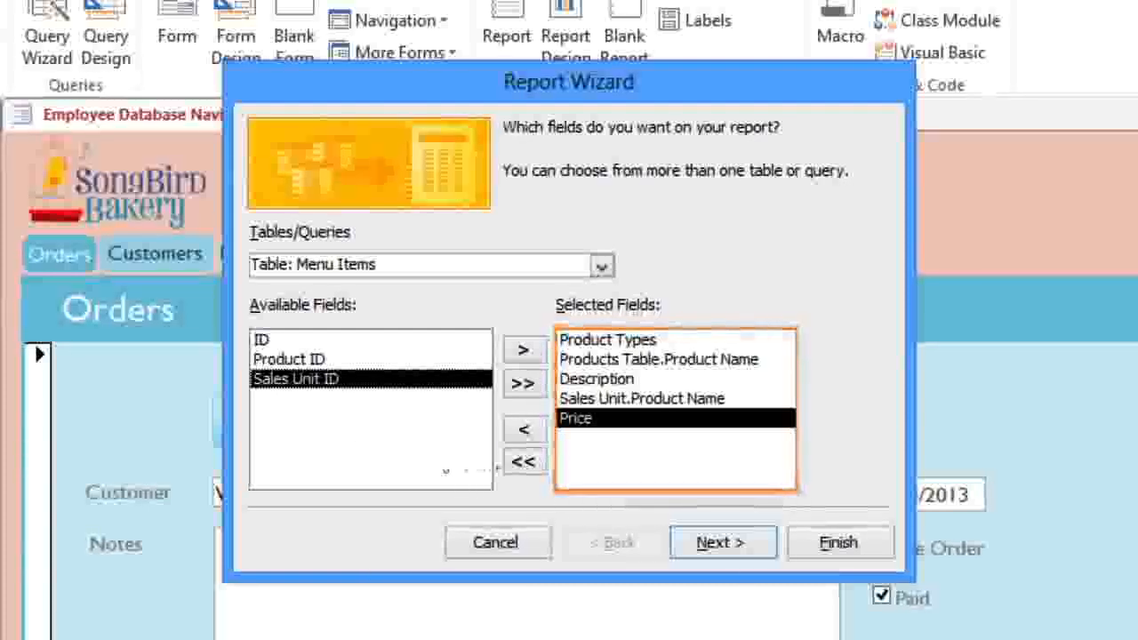
Step: Compare the data view options and keep viewing the data by Categories
left_click(723, 546)
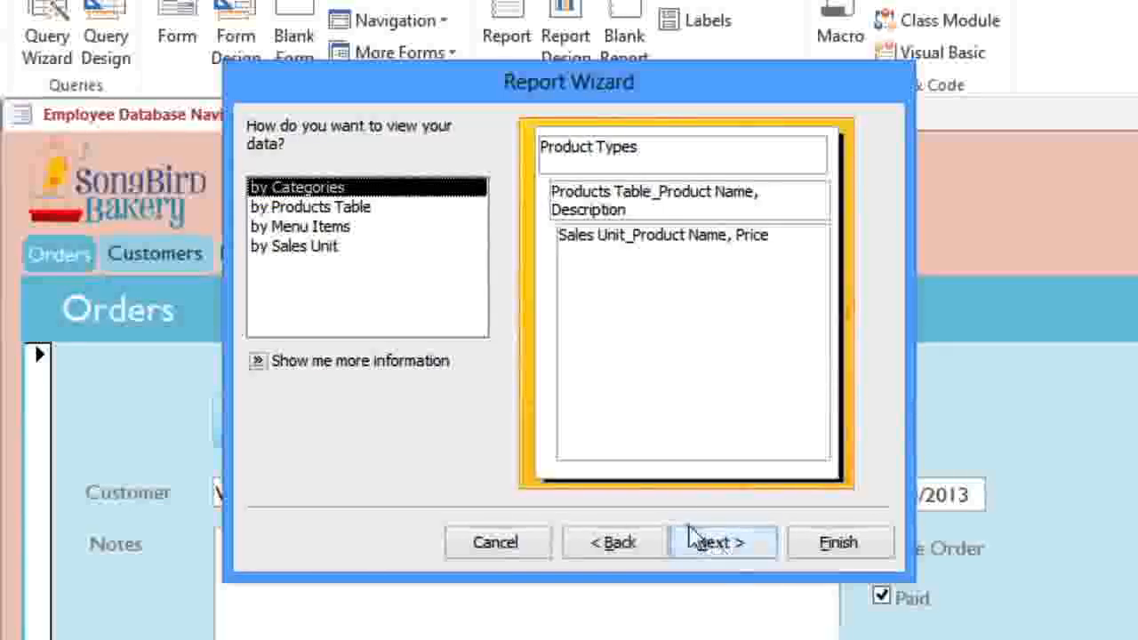
left_click(338, 210)
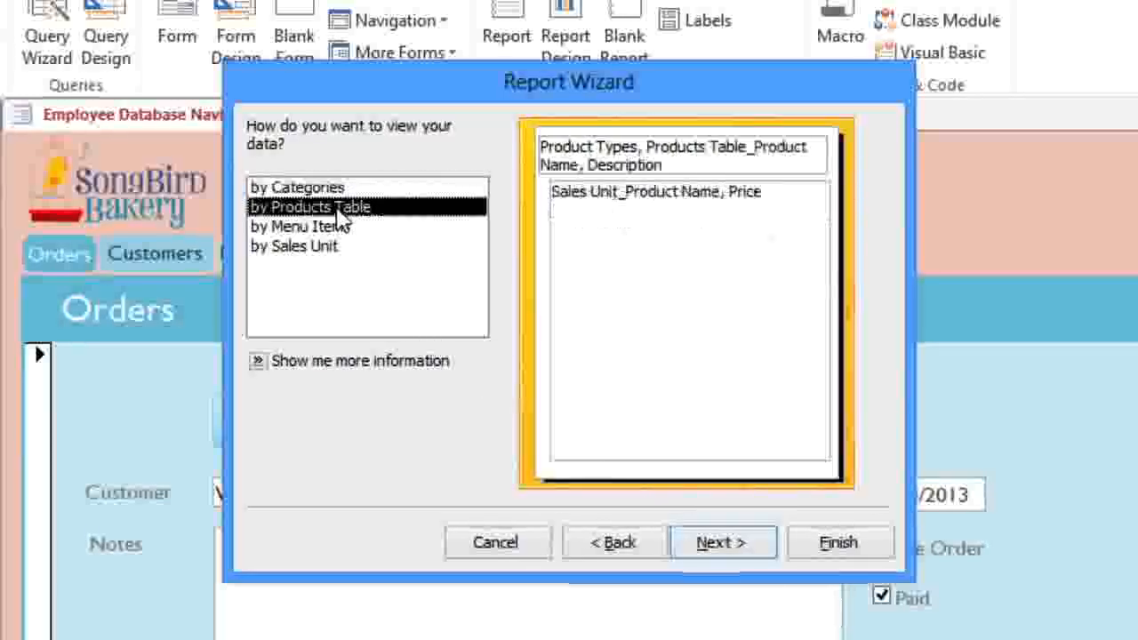
left_click(338, 228)
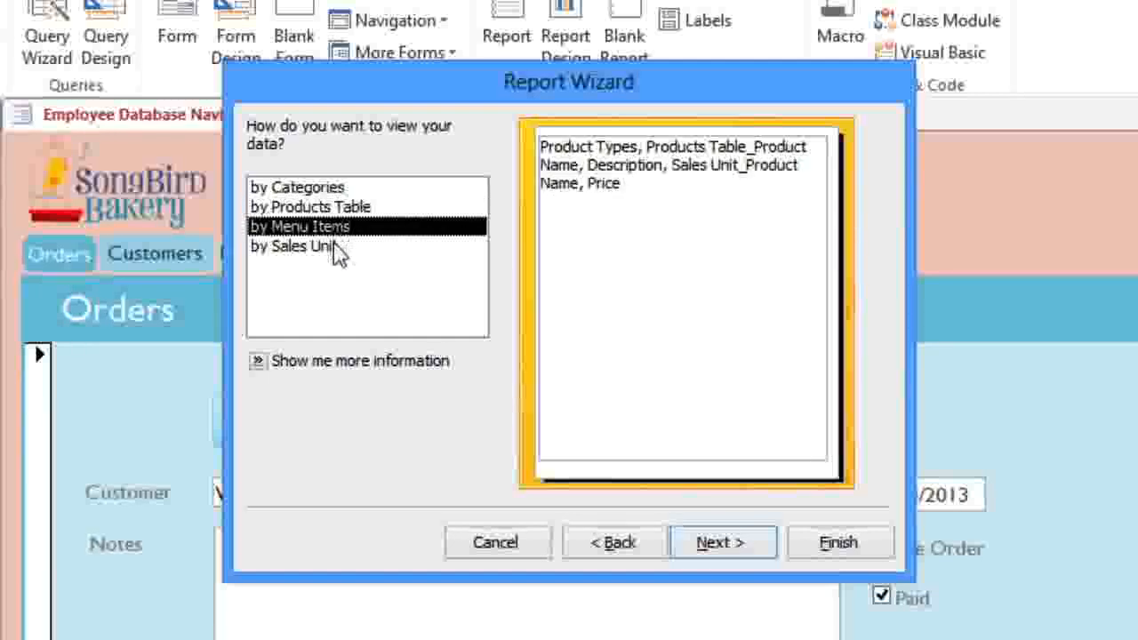
left_click(339, 249)
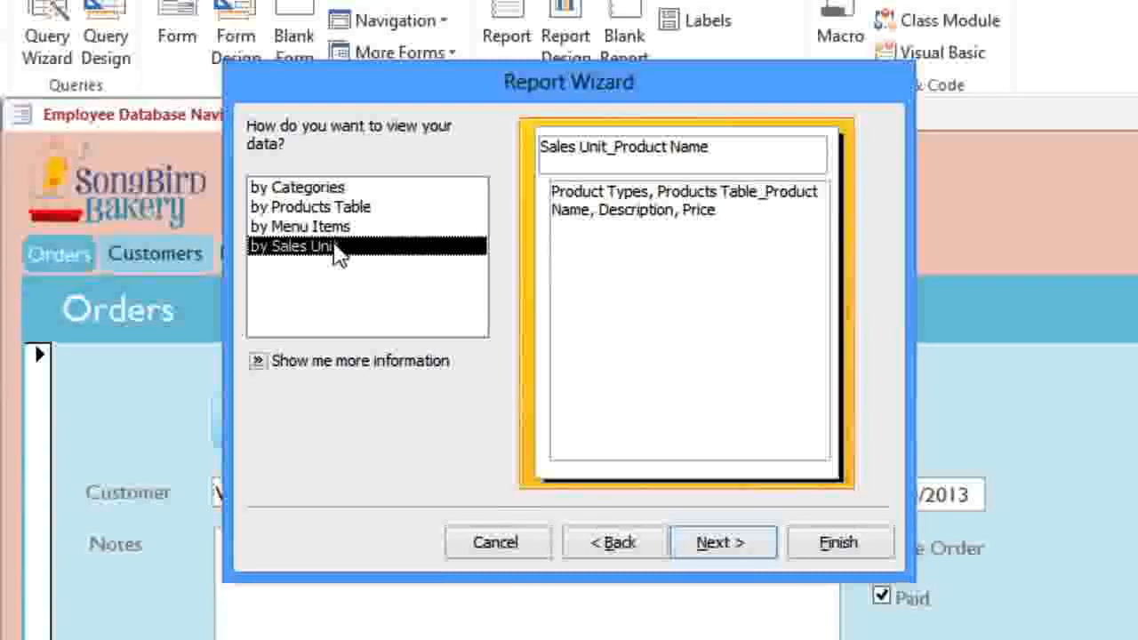
left_click(327, 195)
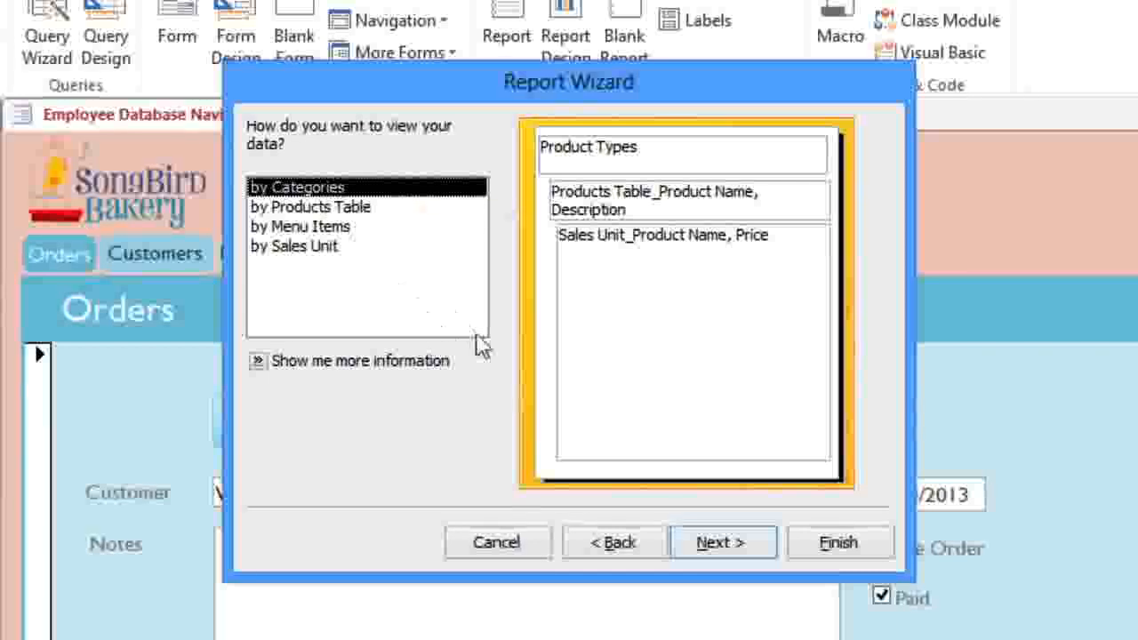
left_click(701, 552)
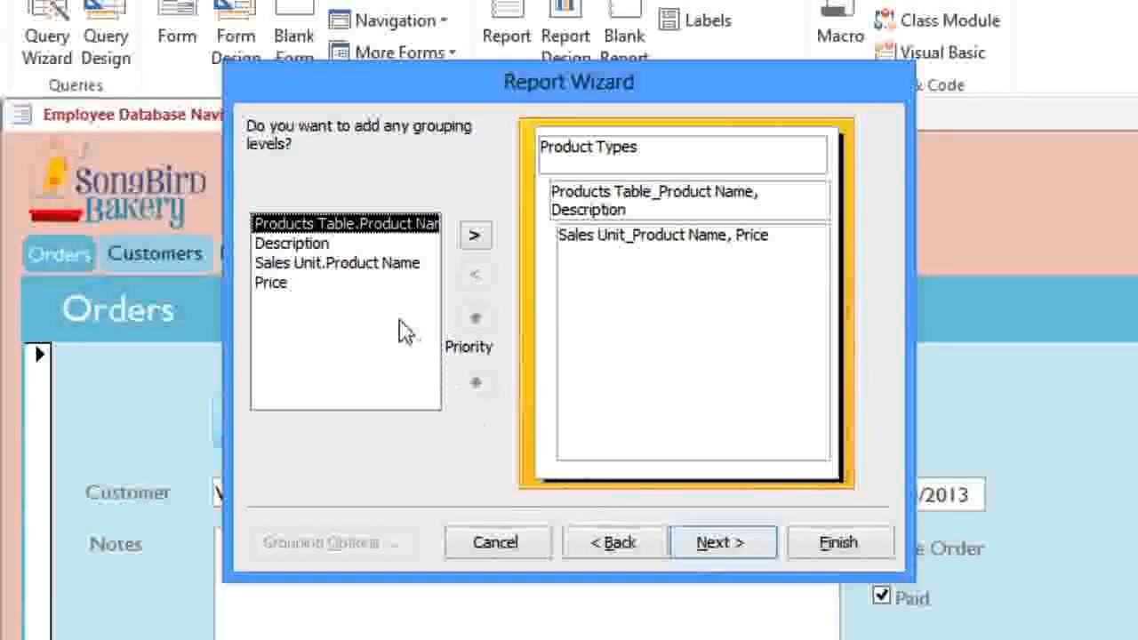
Step: Try a Sales Unit.Product Name grouping level, then remove it, leaving no extra grouping
left_click(348, 278)
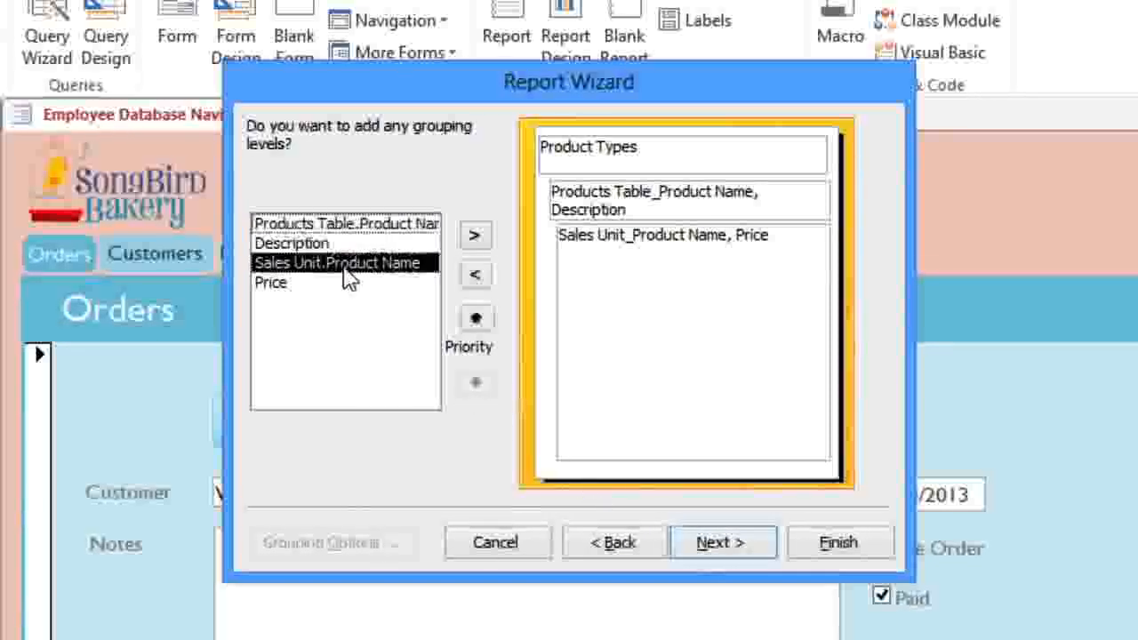
double_click(347, 276)
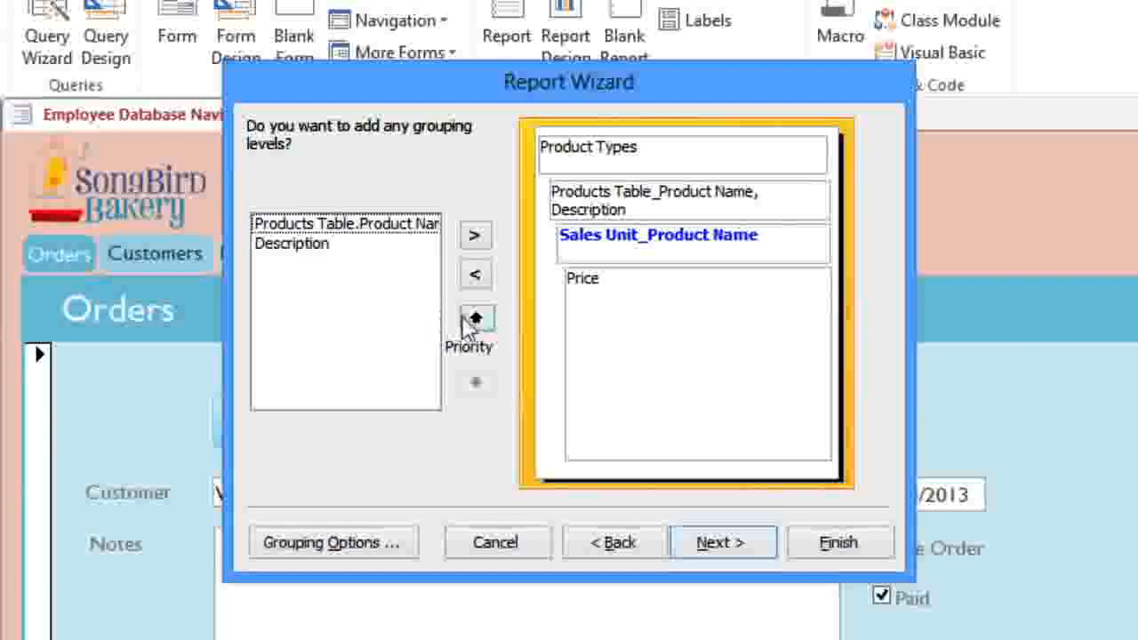
left_click(474, 320)
left_click(474, 320)
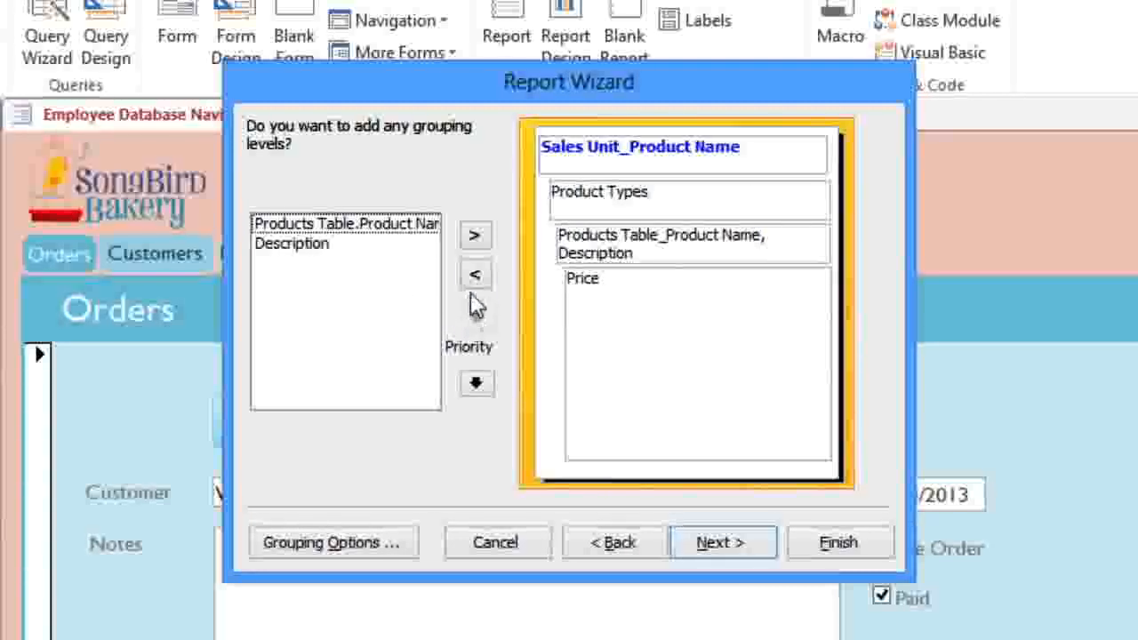
left_click(474, 275)
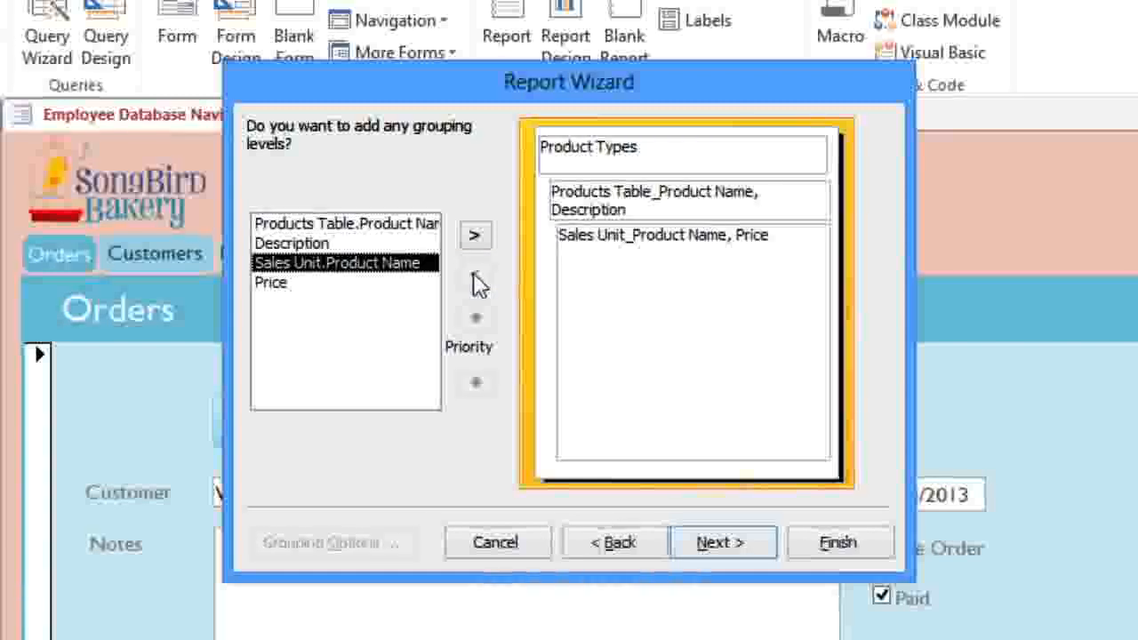
left_click(708, 544)
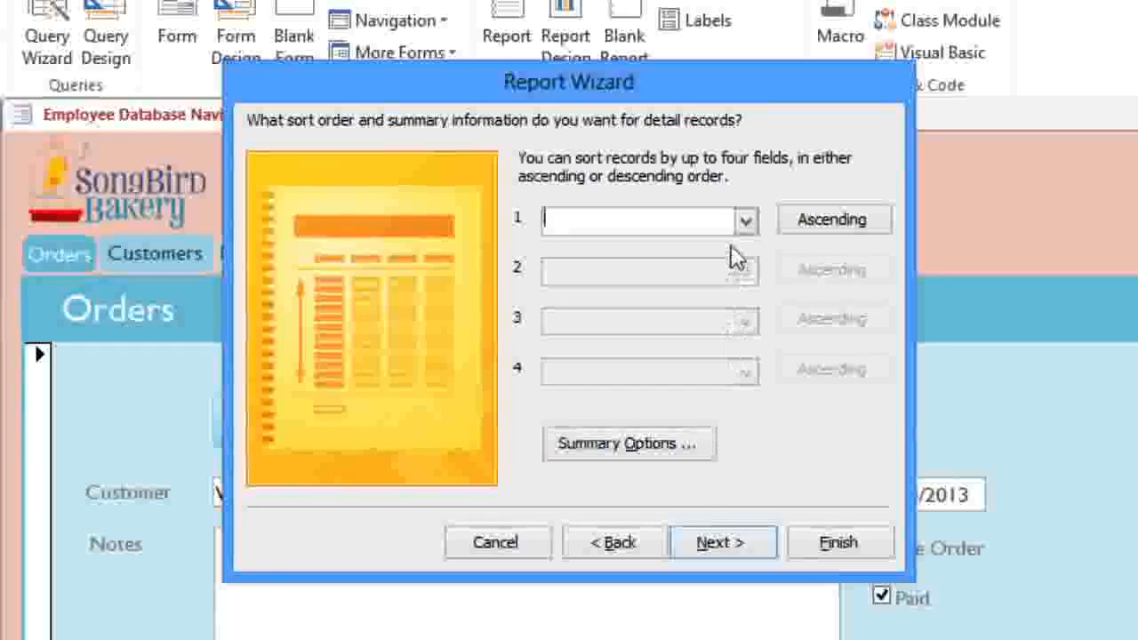
Step: Sort the report records by Price in descending order
left_click(744, 222)
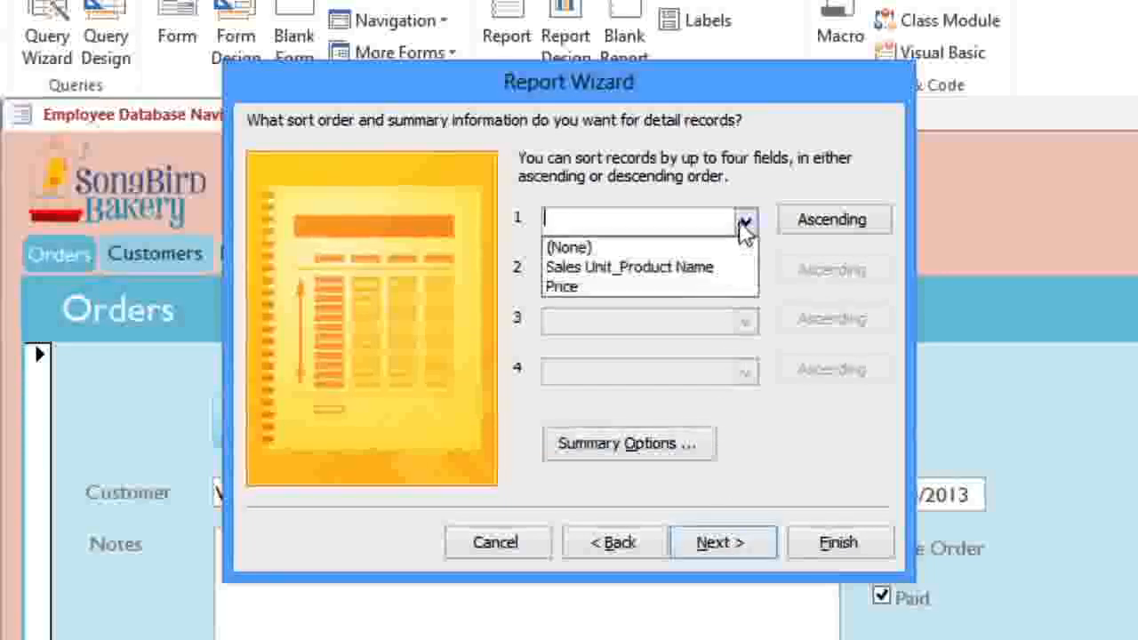
left_click(673, 290)
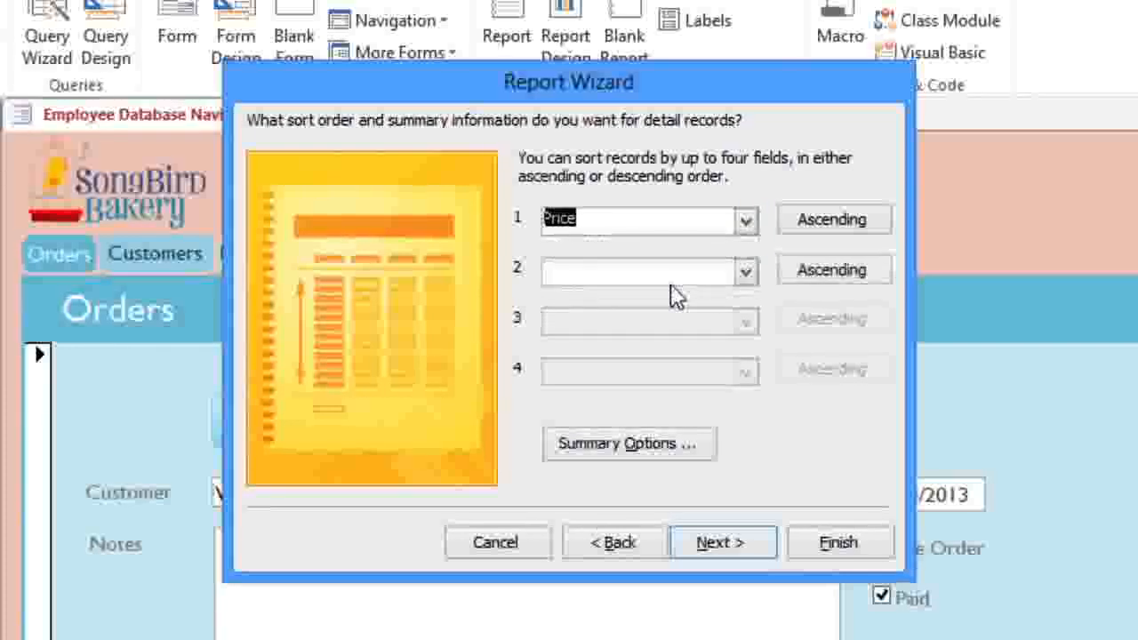
left_click(849, 229)
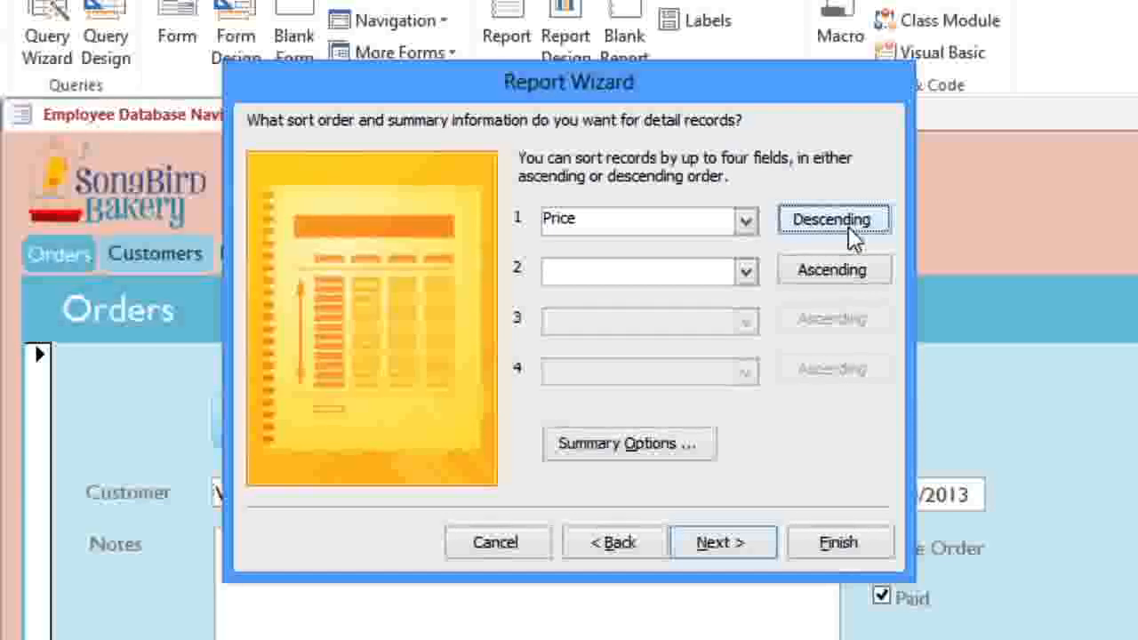
Step: Choose the Block layout for the report instead of Outline
left_click(723, 538)
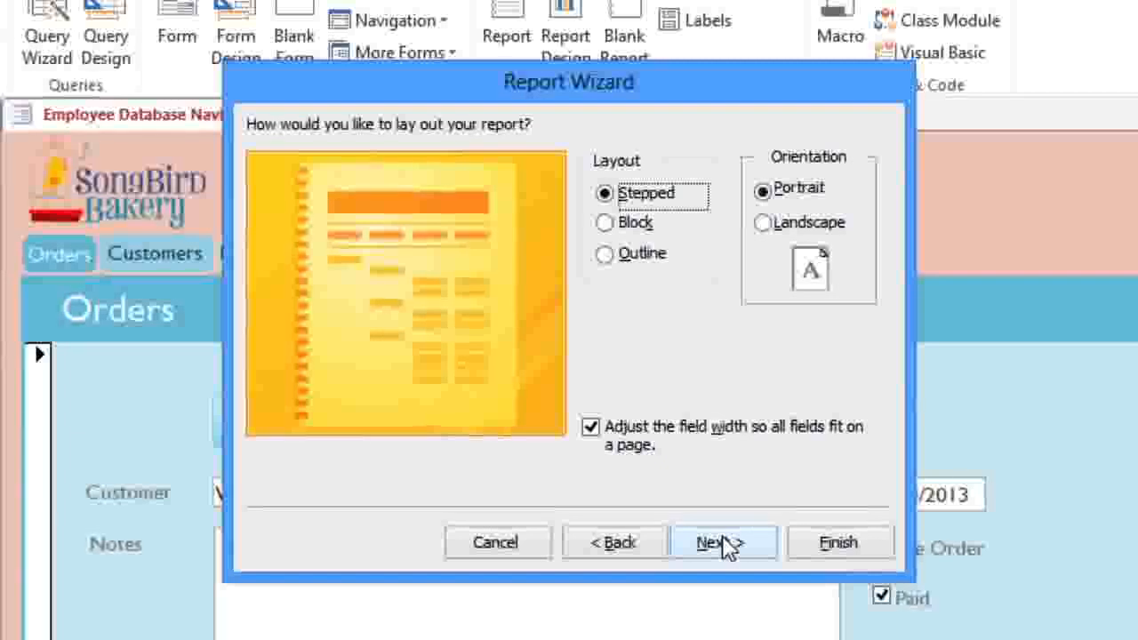
left_click(628, 261)
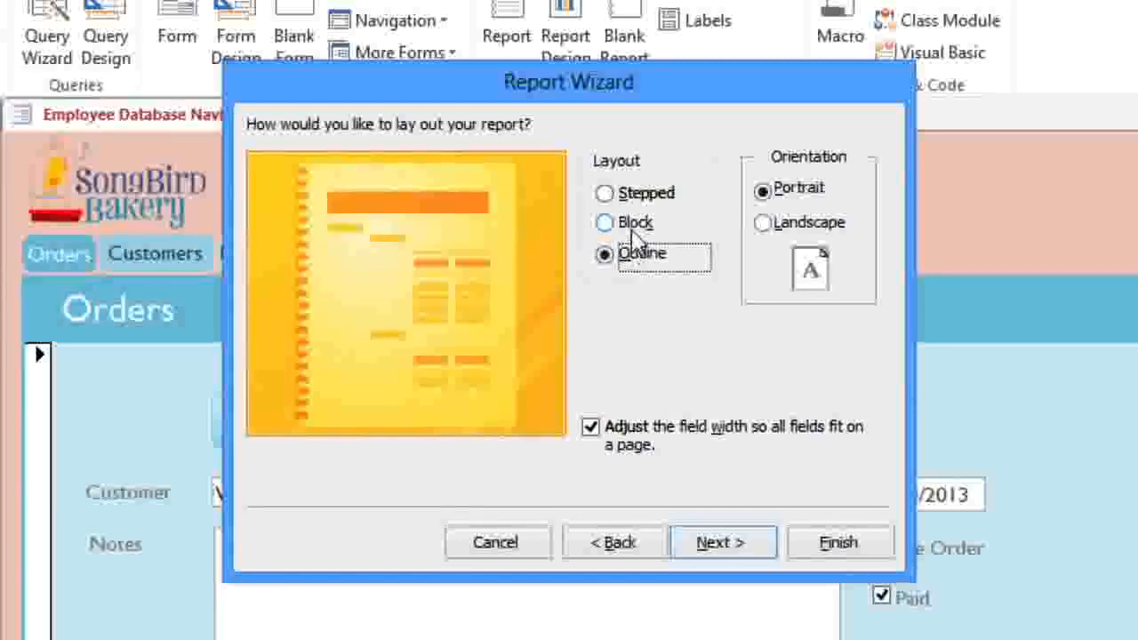
left_click(632, 228)
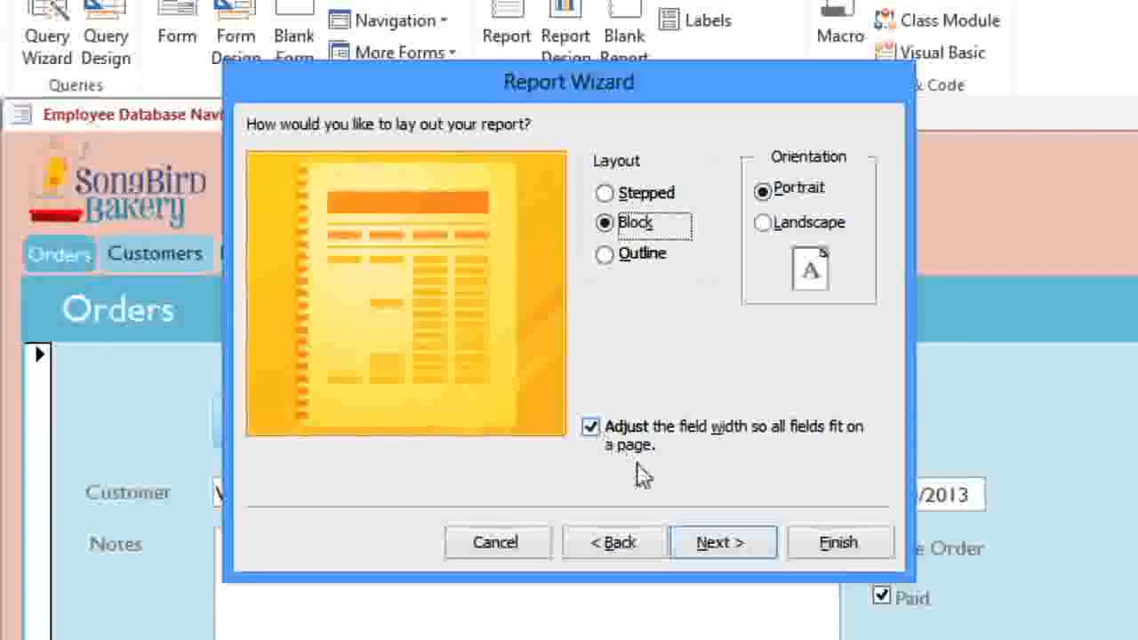
left_click(713, 539)
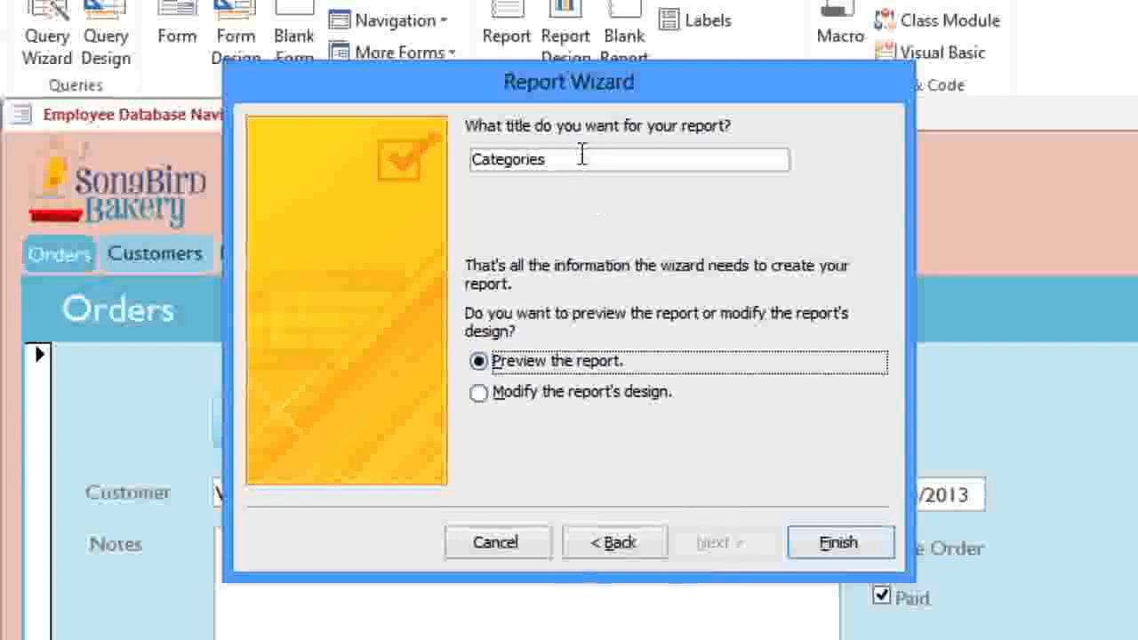
Step: Retitle the report 'Menu Report' and finish the wizard with the report preview
left_click_drag(511, 151, 438, 153)
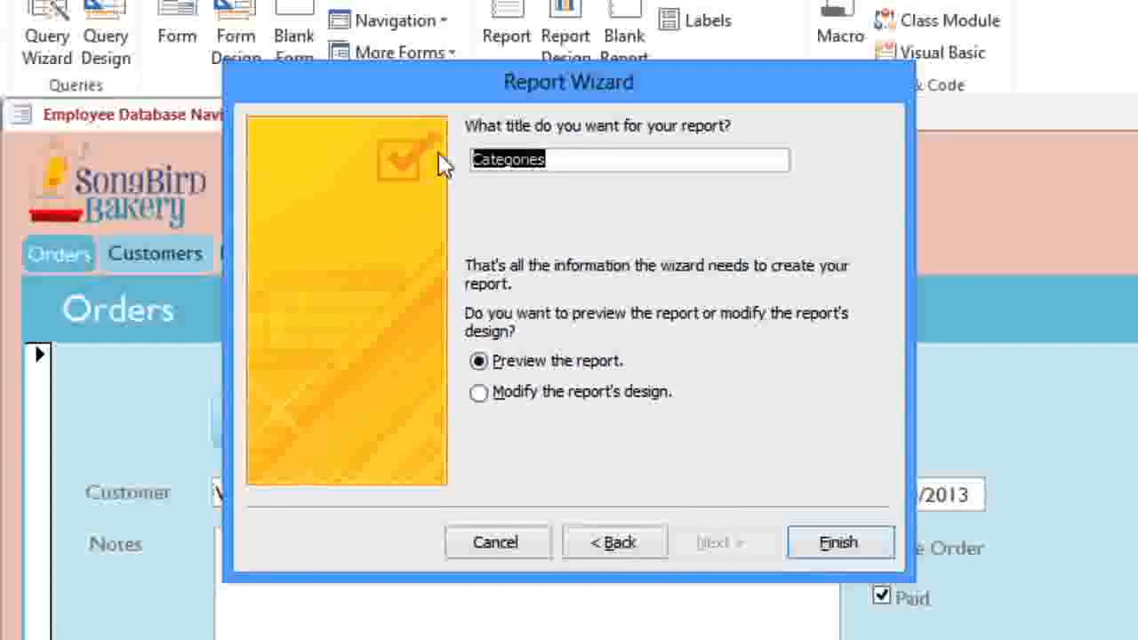
type("Menu Report")
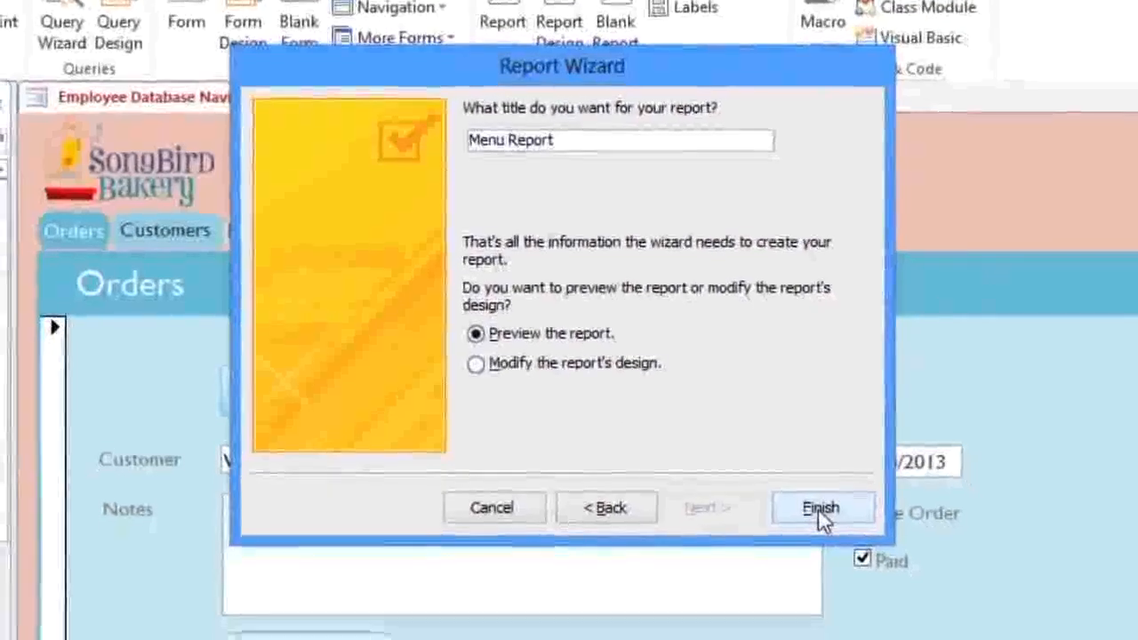
left_click(827, 522)
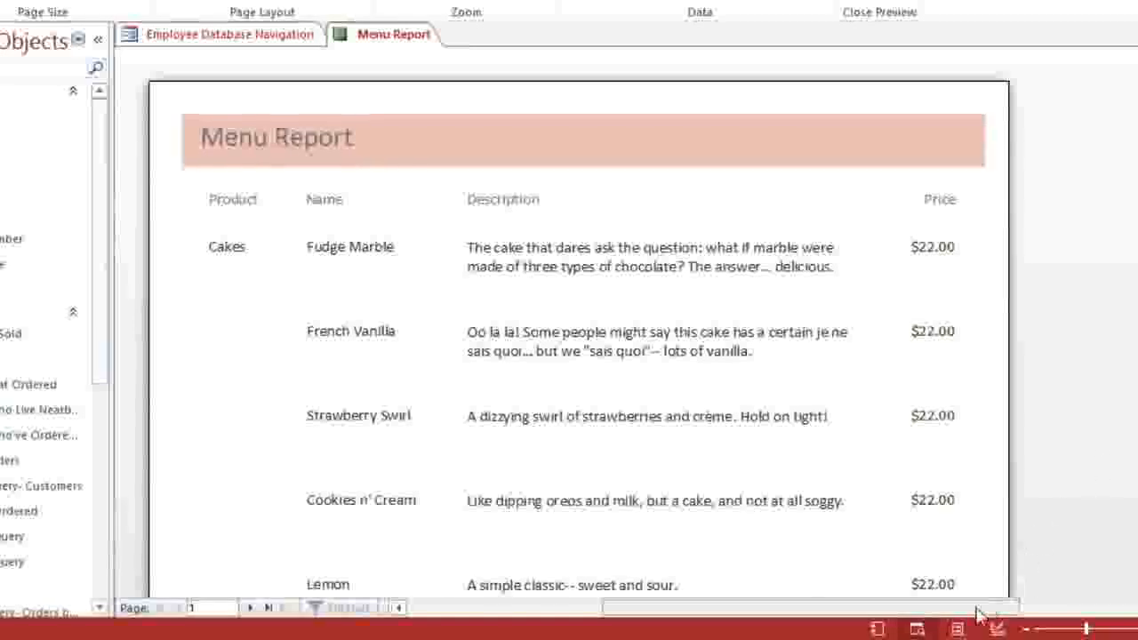
Step: In Layout view, set the report's product, name, description and price text to Cambria
left_click(958, 629)
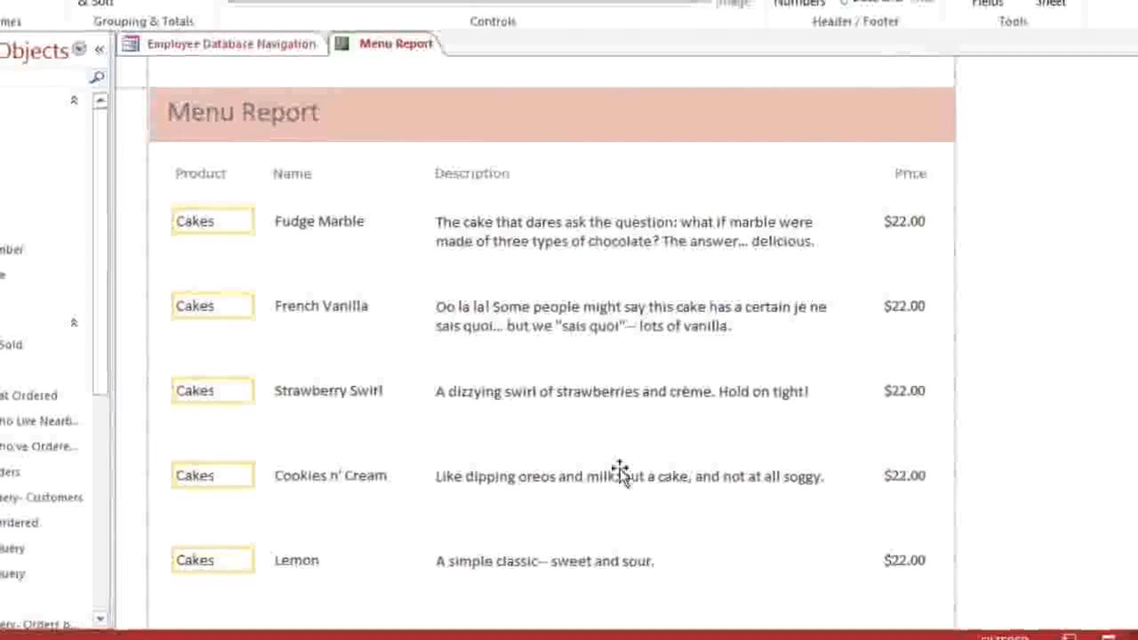
left_click(226, 242)
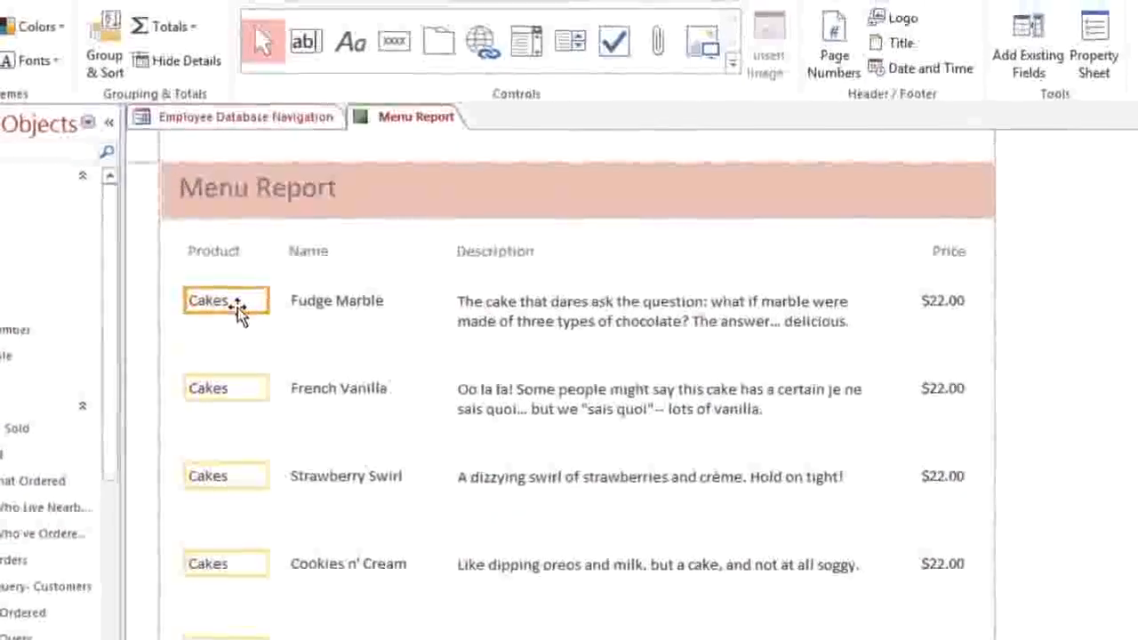
left_click(320, 306, "shift")
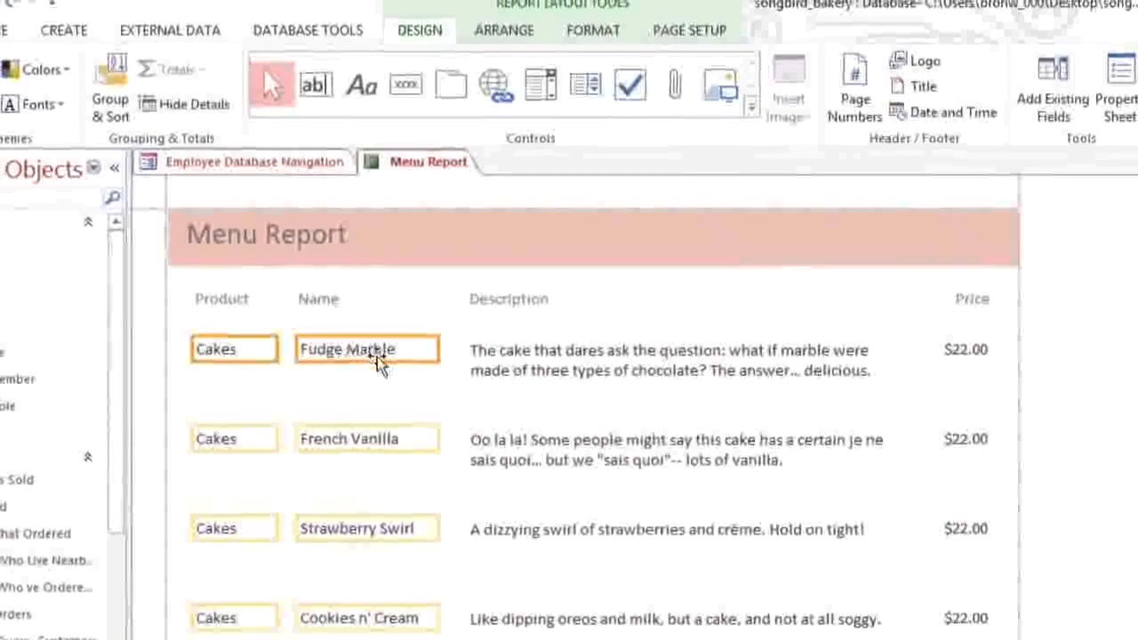
left_click(544, 355, "shift")
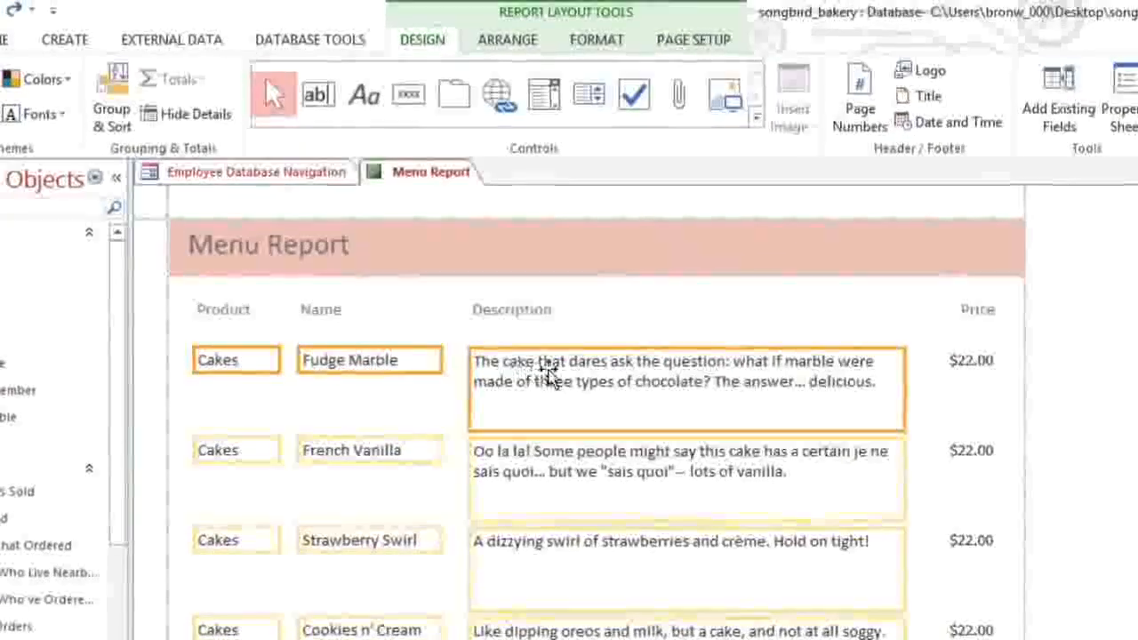
left_click(972, 369, "shift")
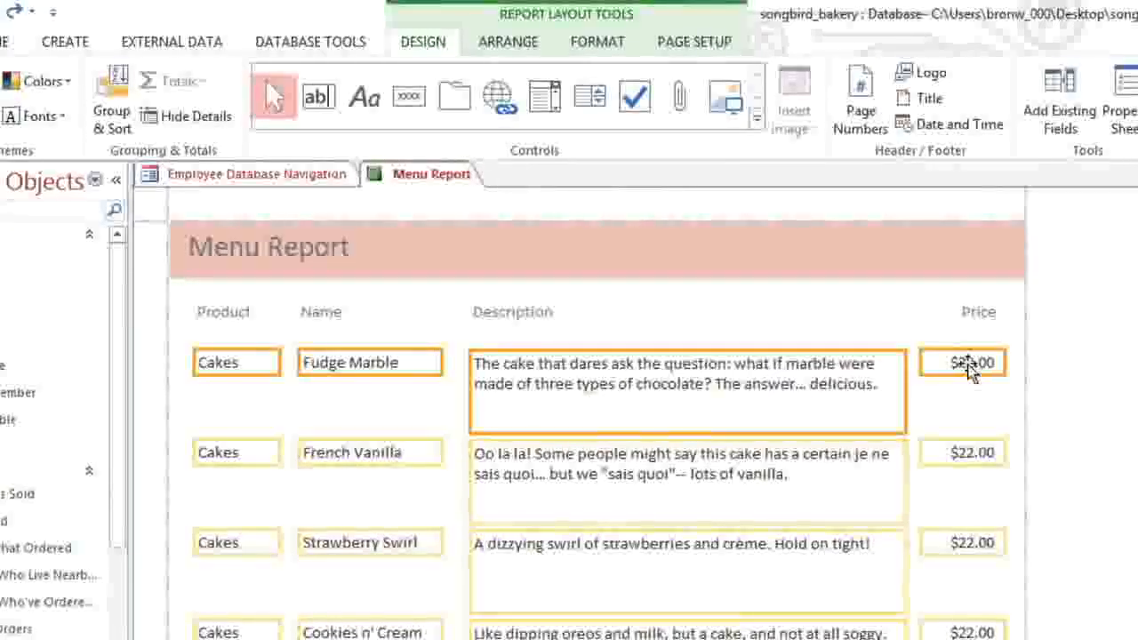
left_click(612, 46)
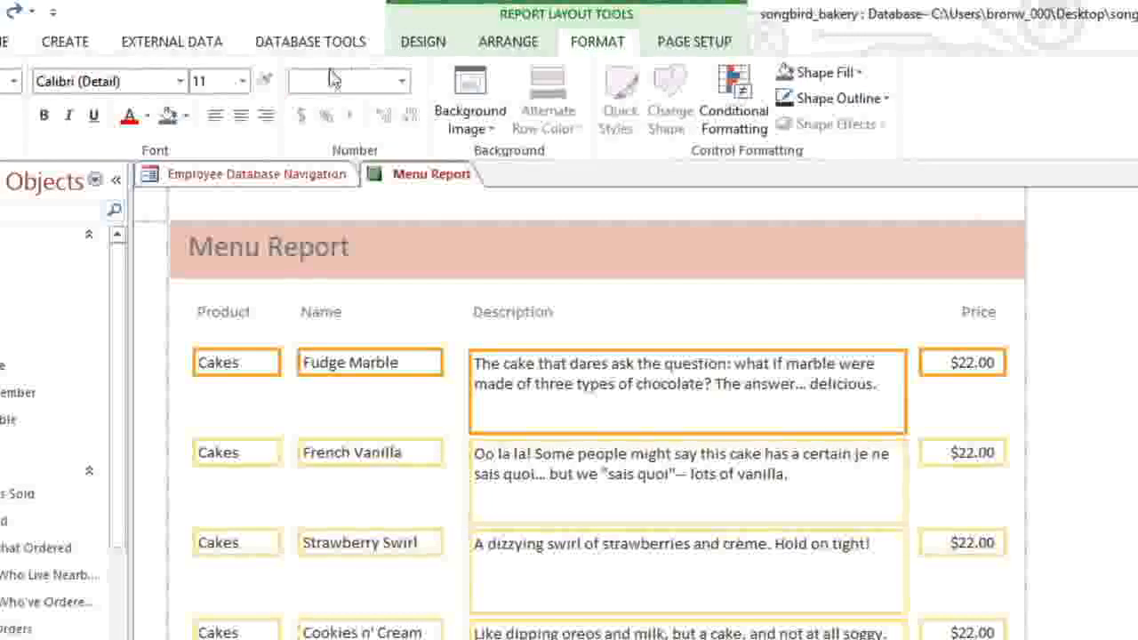
left_click(182, 81)
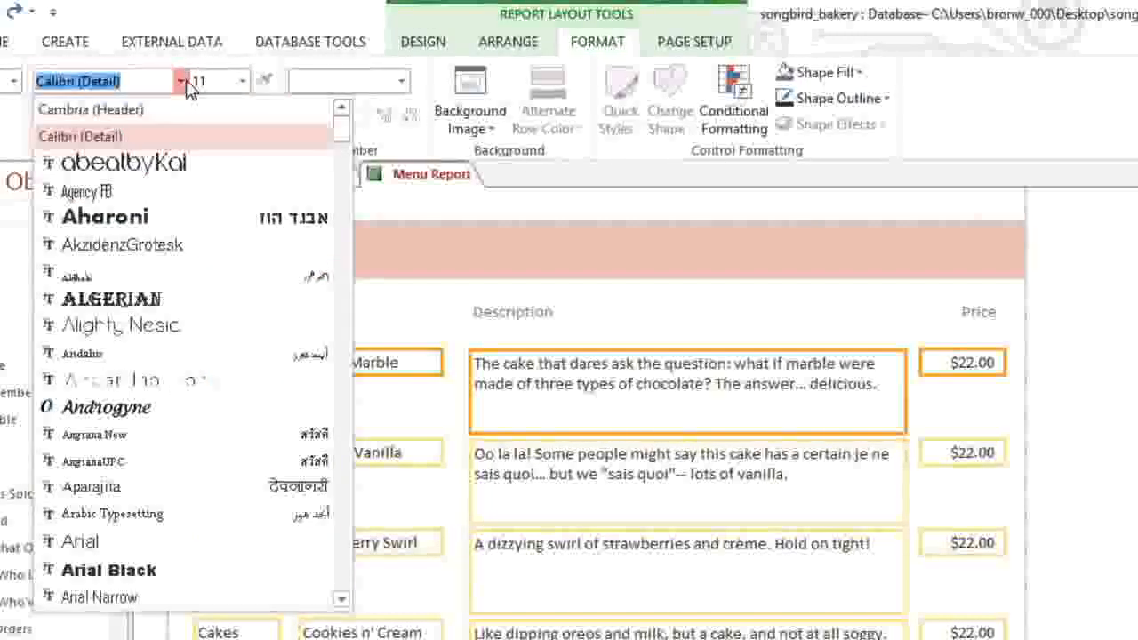
left_click(172, 110)
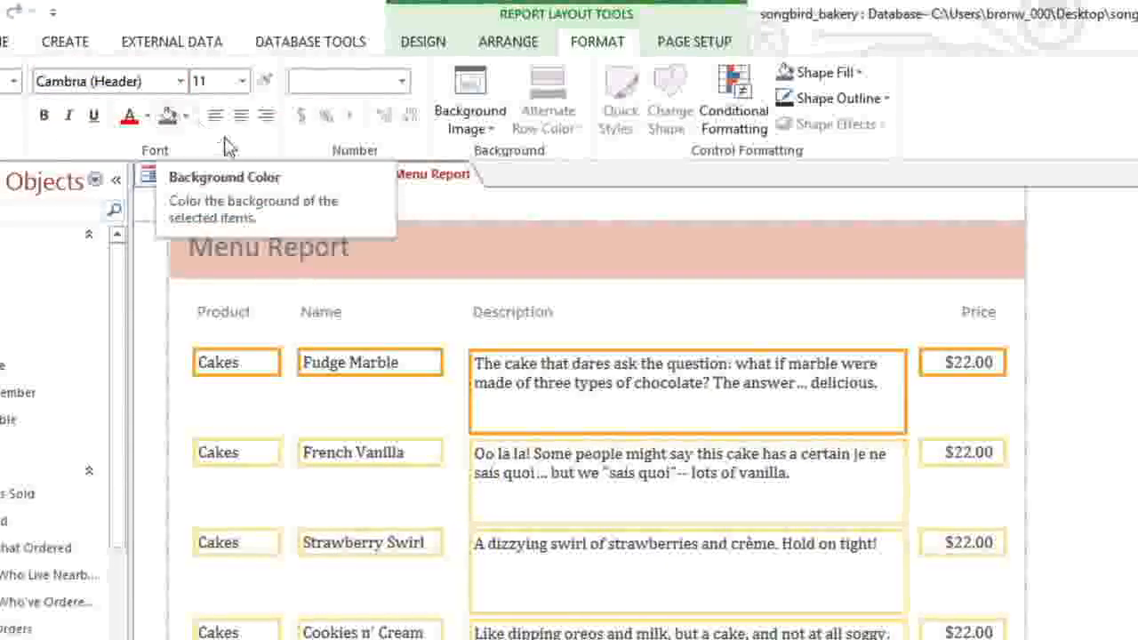
Step: Make the Description values italic and the Product values bold
left_click(600, 392)
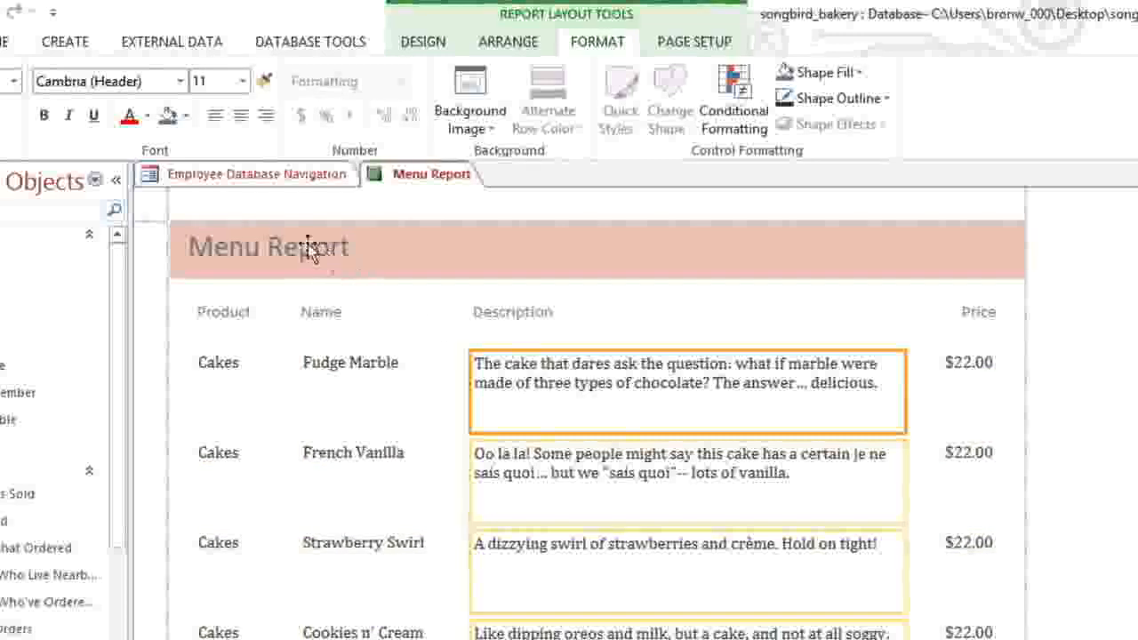
left_click(70, 120)
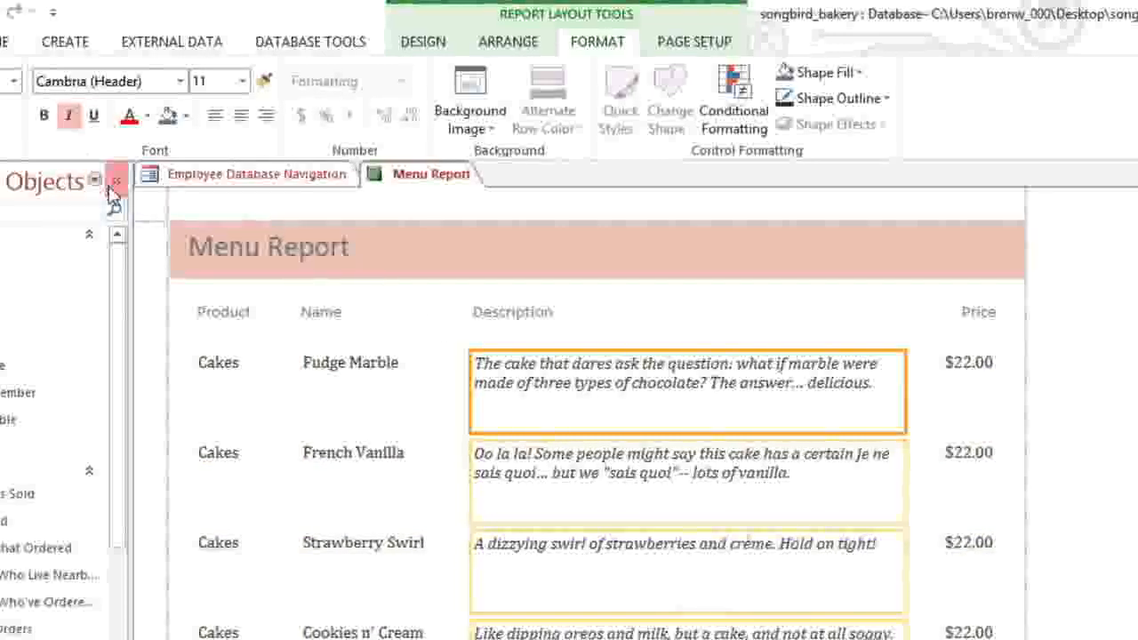
left_click(210, 362)
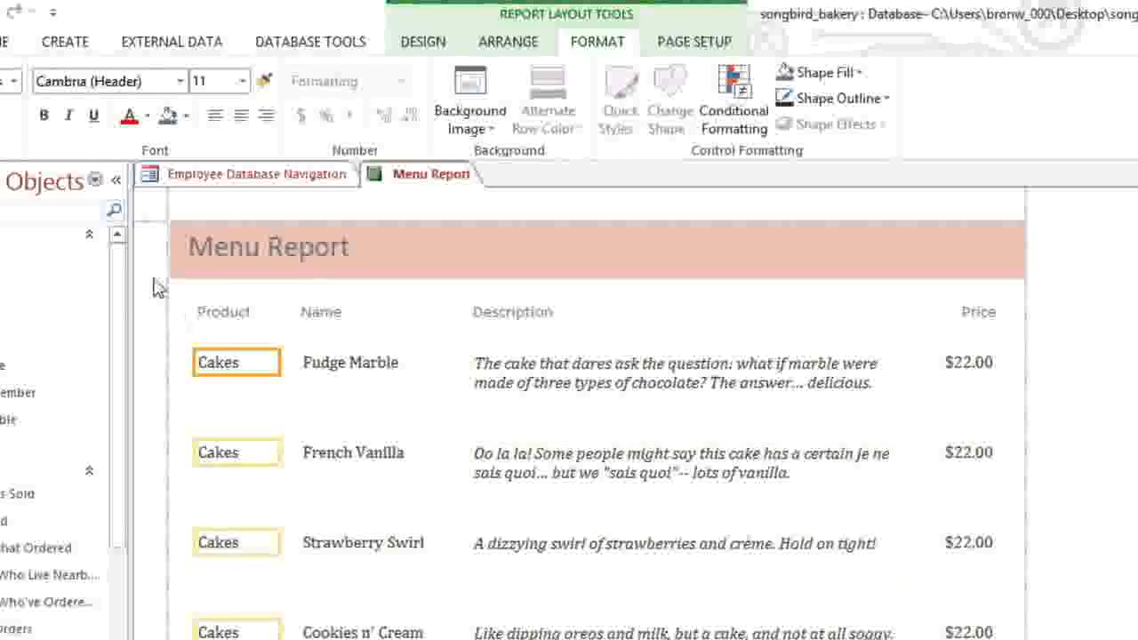
left_click(44, 116)
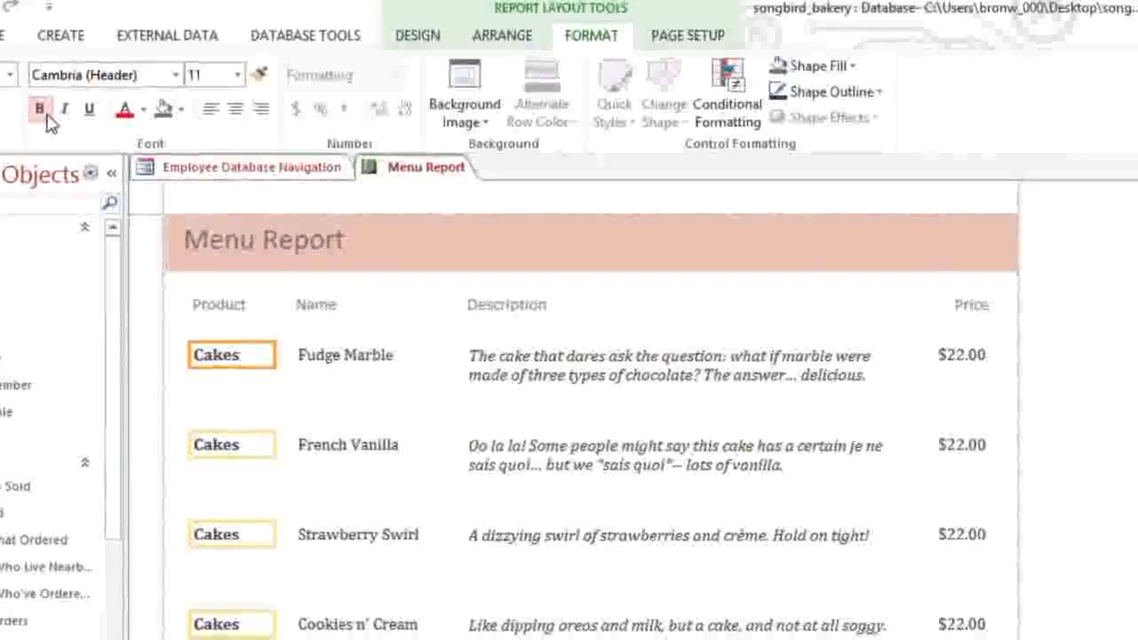
Step: Delete the Product, Name, Description and Price column headings
left_click(199, 299)
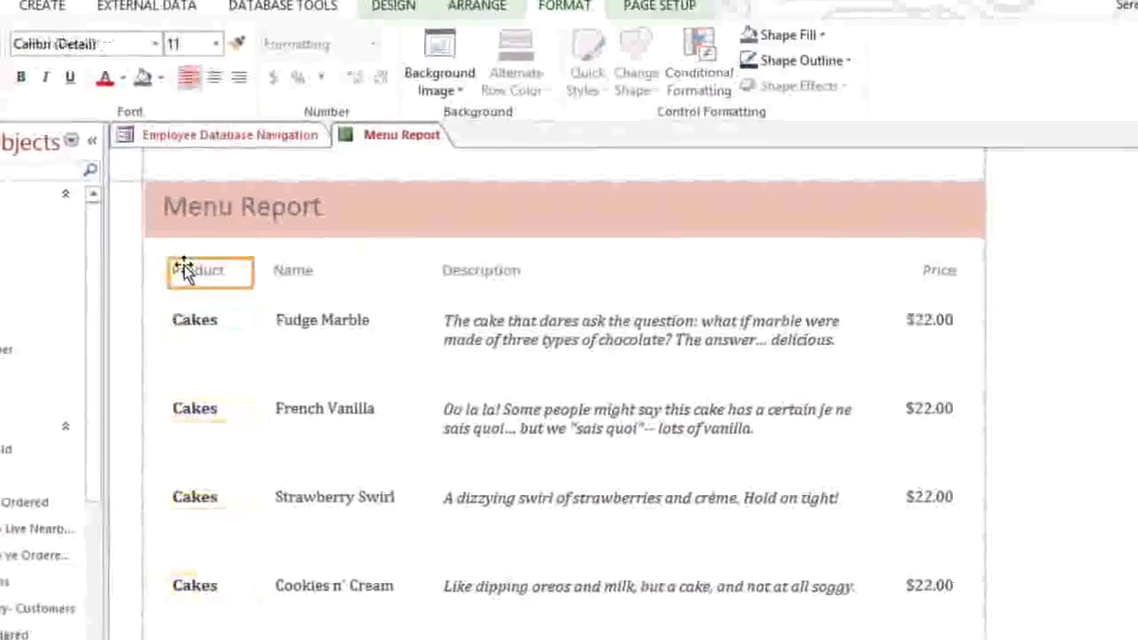
left_click(284, 271, "shift")
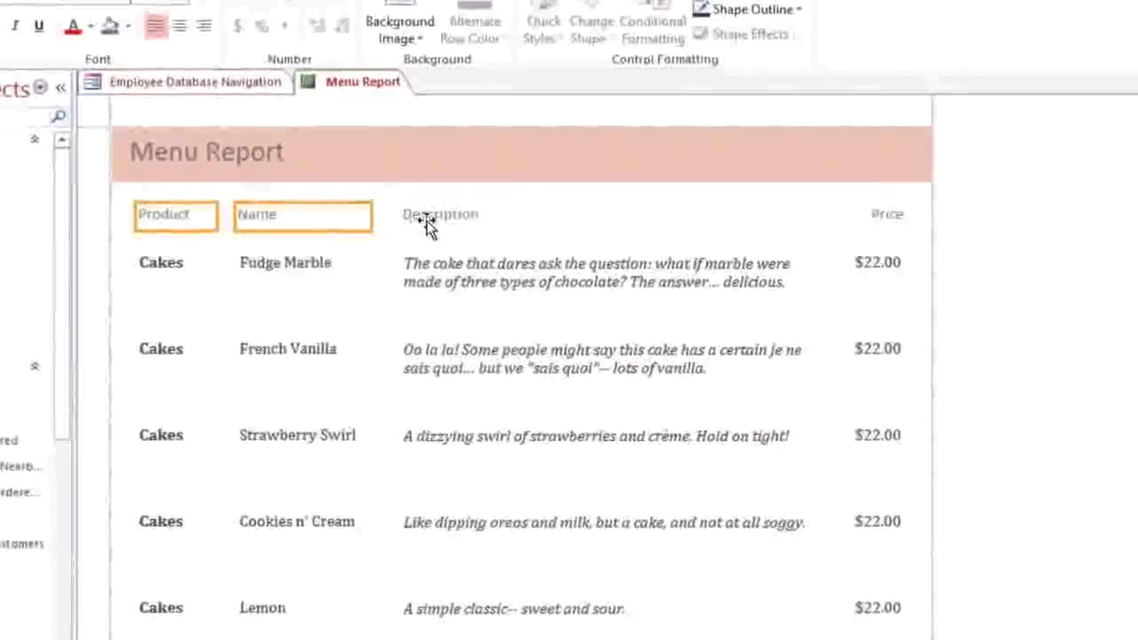
left_click(426, 220, "shift")
left_click(876, 216, "shift")
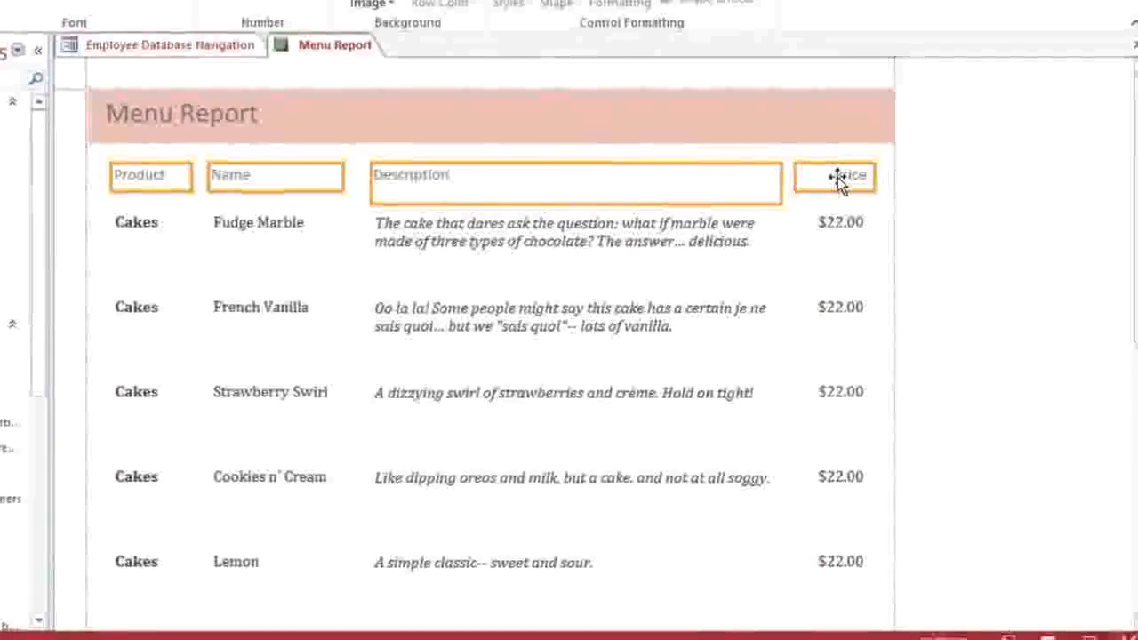
key("Delete")
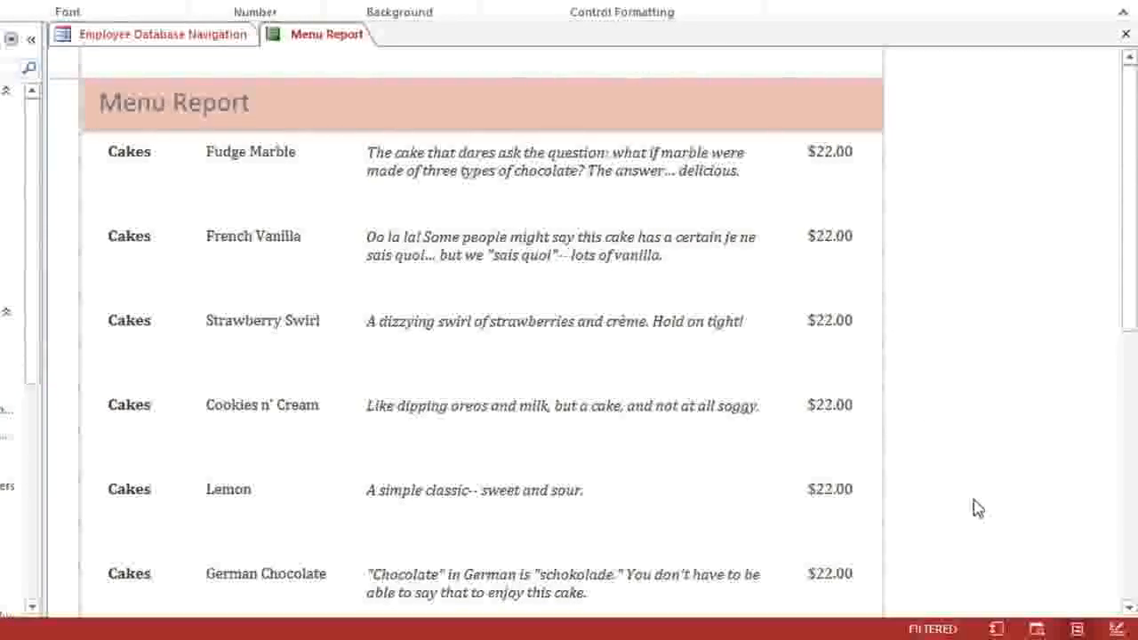
Step: Check the Menu Report in Print Preview, then switch it to Design view
left_click(1036, 627)
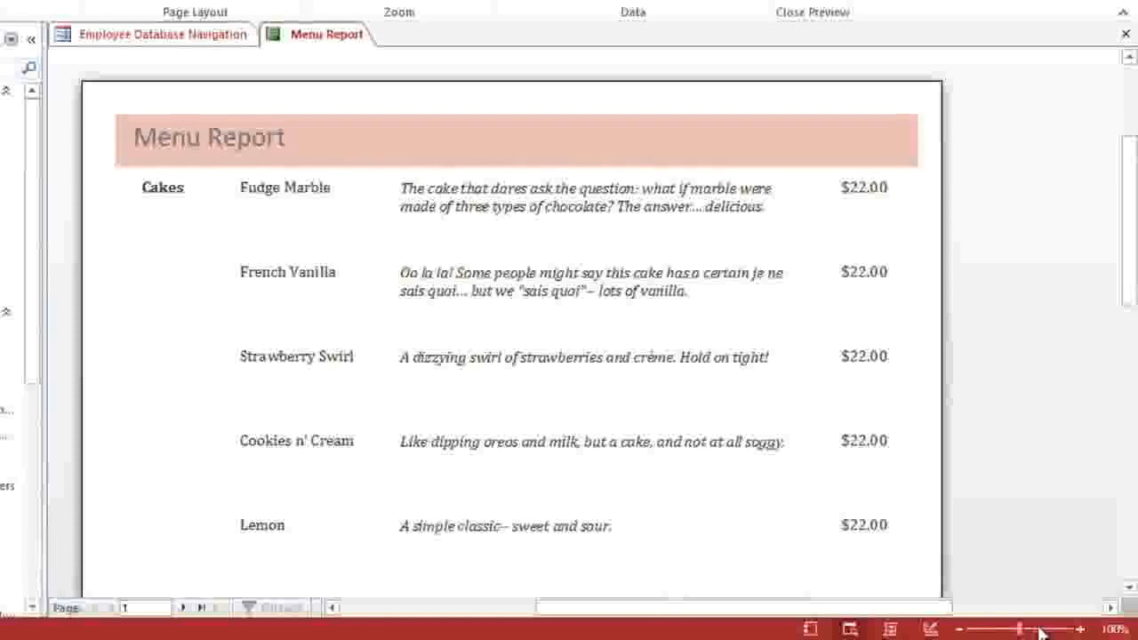
left_click(939, 628)
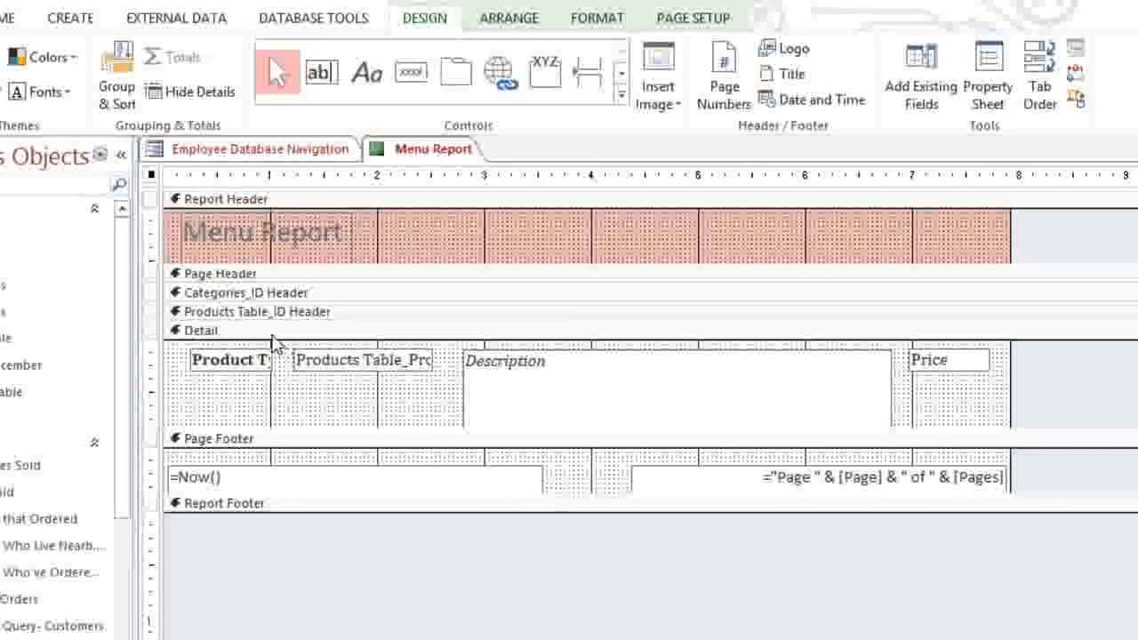
Step: Enlarge the page header and add a label with the bakery's street address, phone and e-mail
left_click(233, 279)
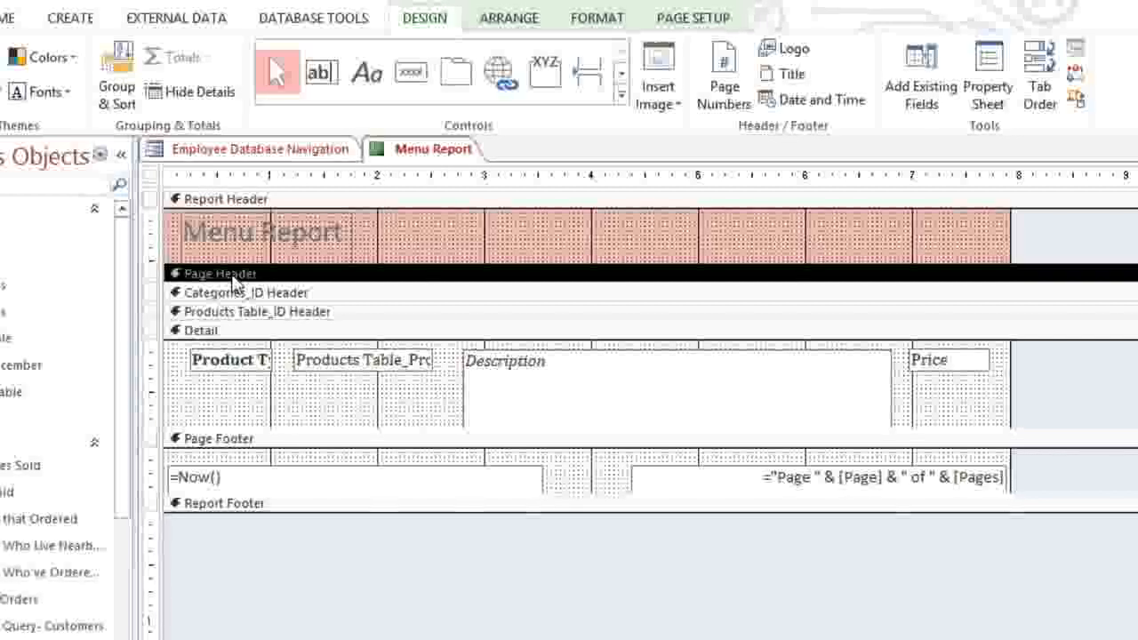
left_click_drag(232, 280, 229, 401)
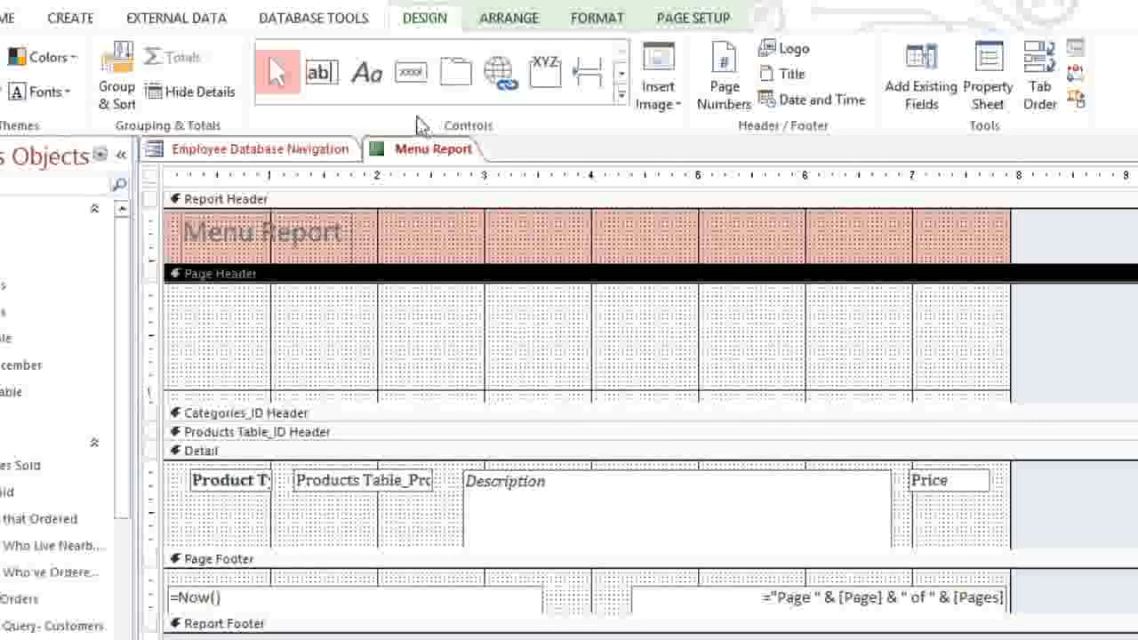
left_click(377, 91)
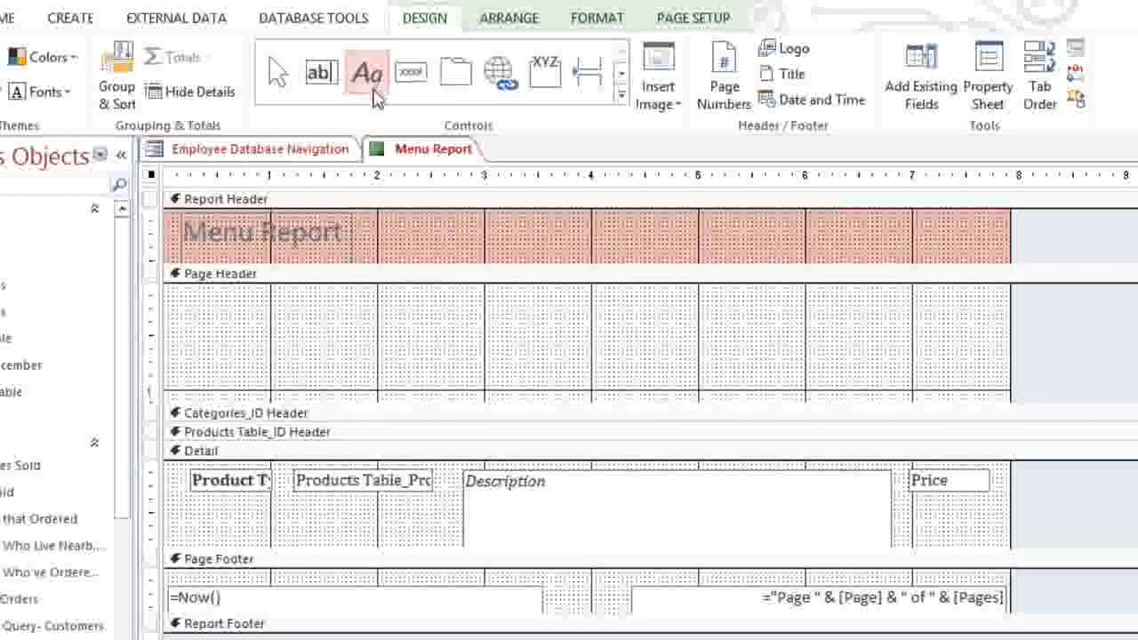
mouse_move(229, 305)
left_mouse_down()
mouse_move(303, 332)
mouse_move(514, 357)
mouse_move(886, 361)
left_mouse_up()
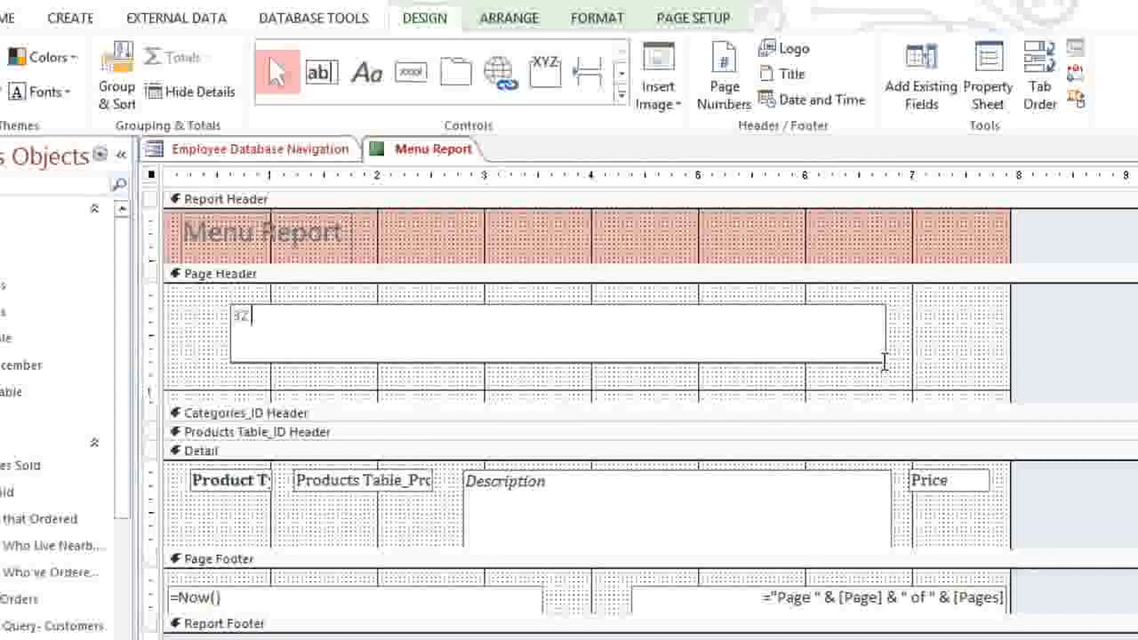
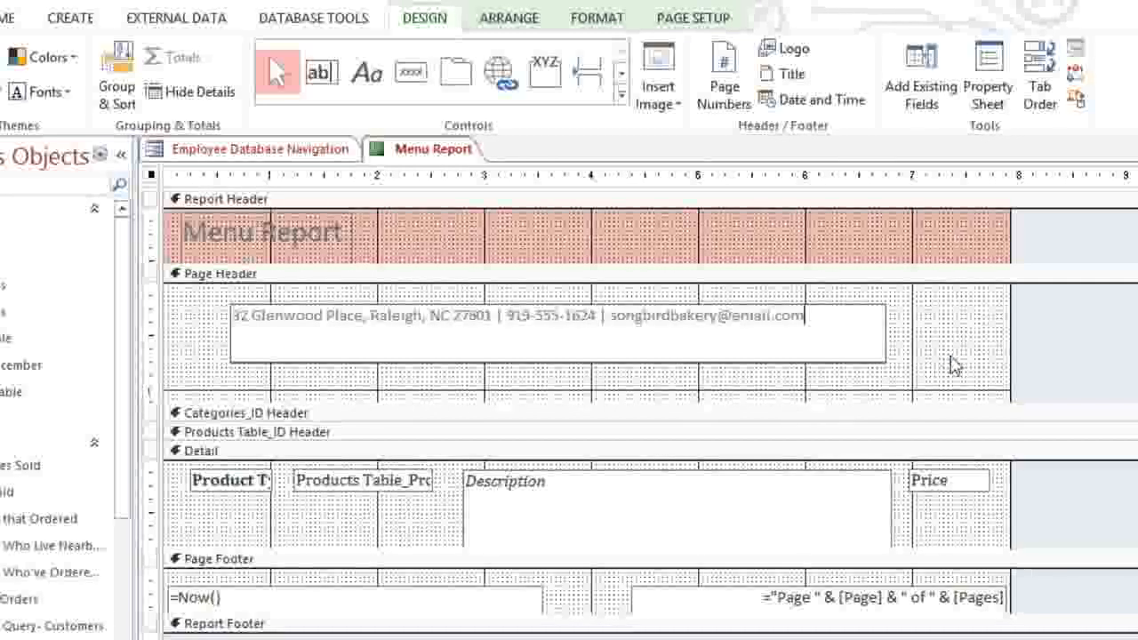
left_click(1041, 335)
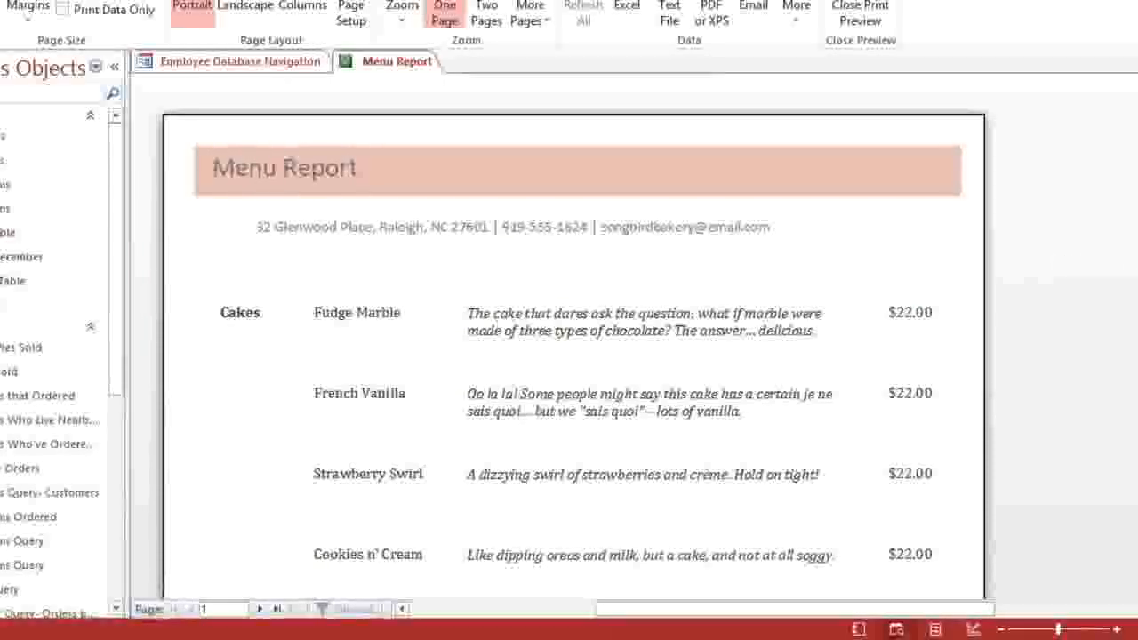
Step: Scroll the print preview down to the footer, then return to Layout view
scroll(1131, 263, "down", 10)
scroll(1131, 262, "down", 1)
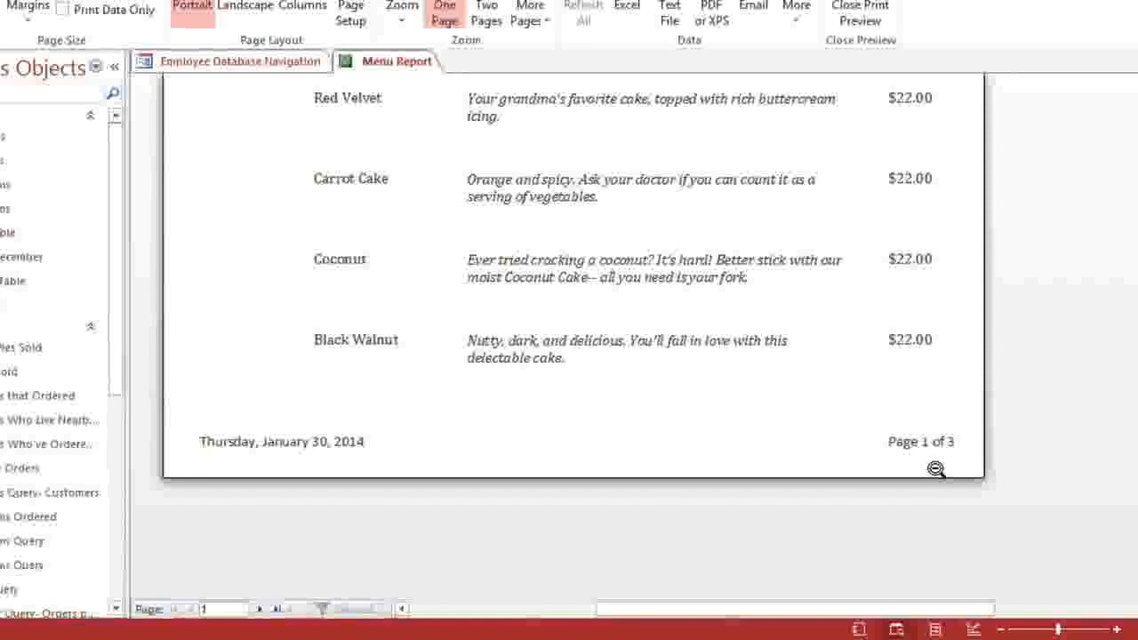
left_click(932, 629)
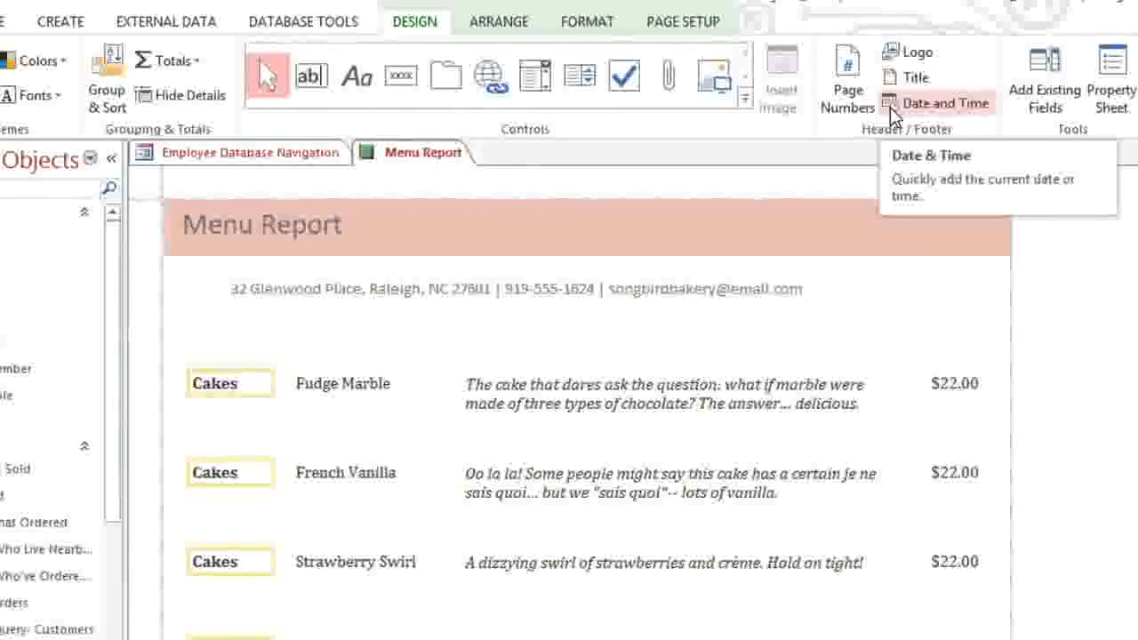
Step: Insert the songbird_logo image into the report header, enlarge it and centre it
left_click(911, 57)
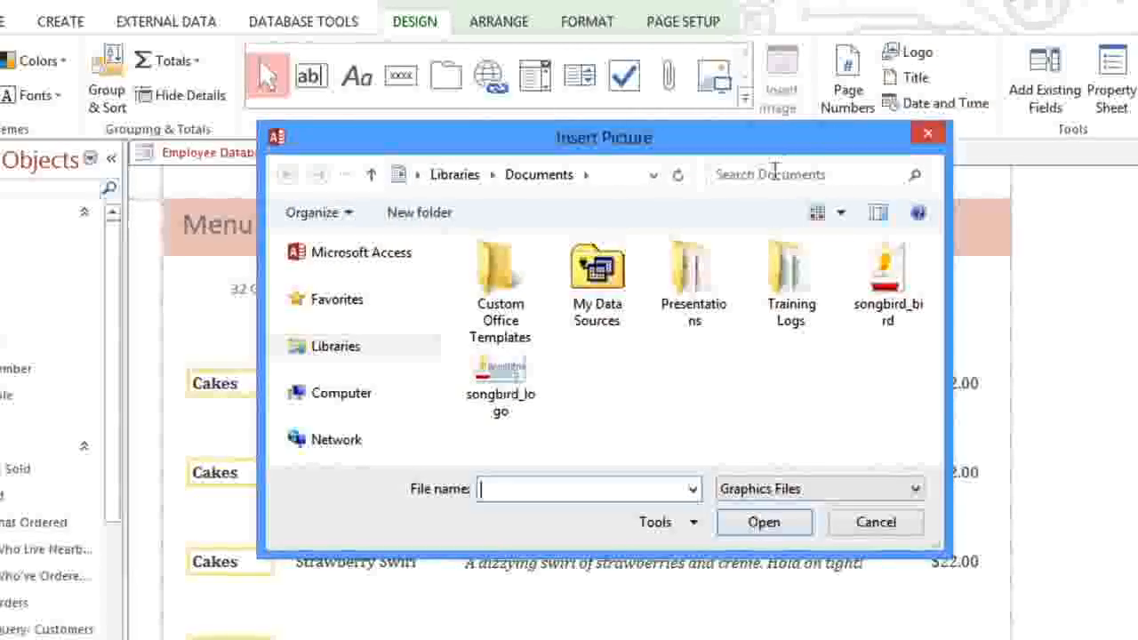
left_click(498, 369)
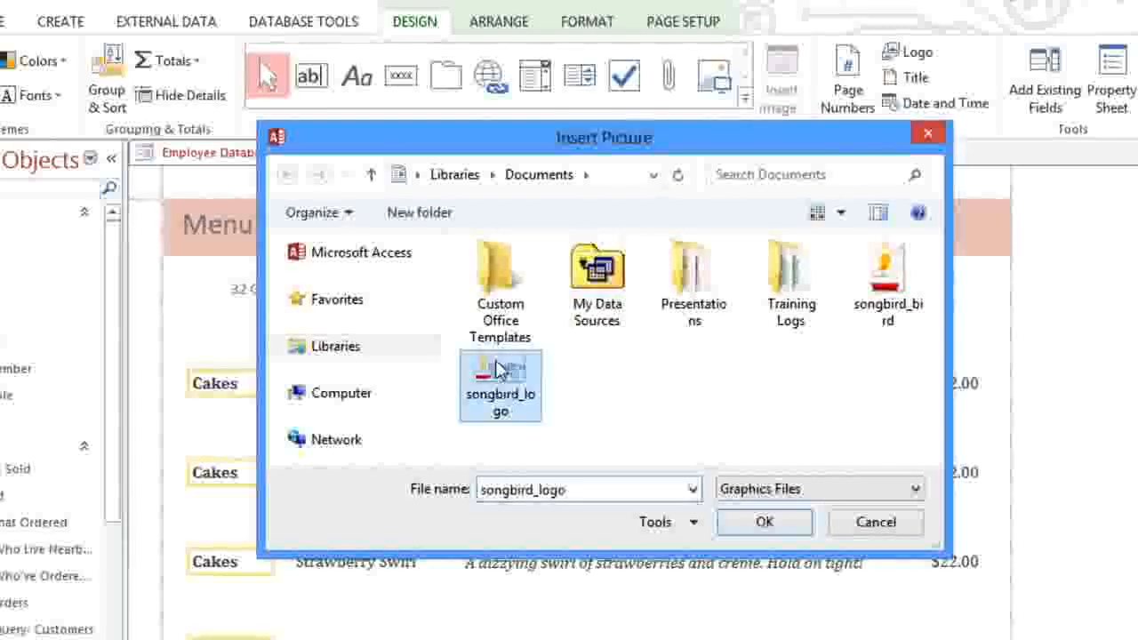
left_click(729, 521)
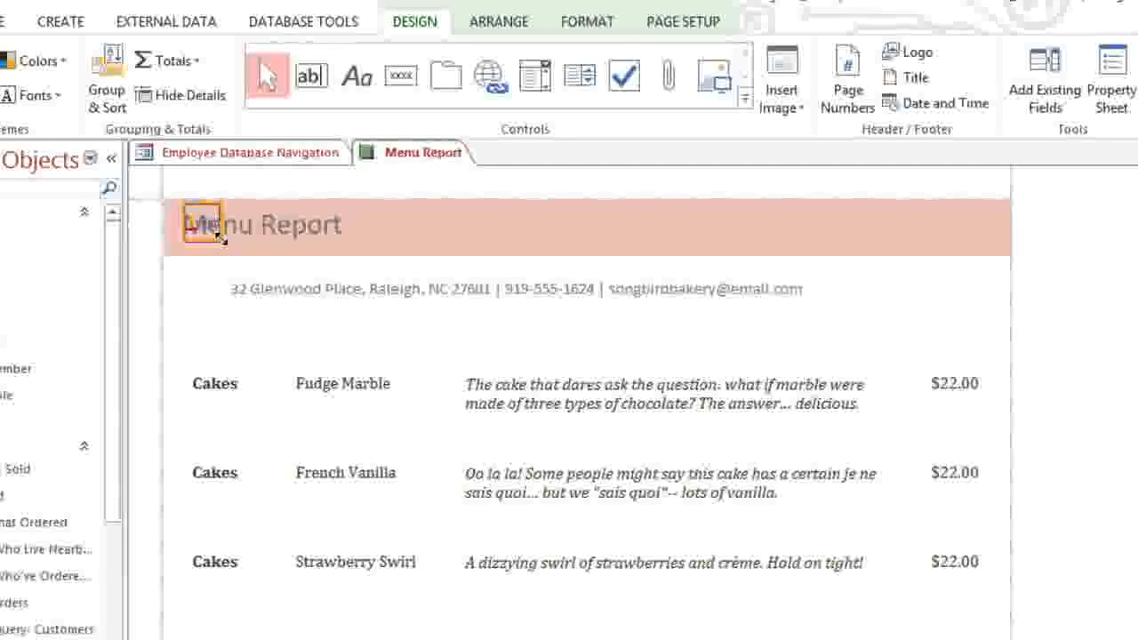
left_click_drag(232, 241, 358, 305)
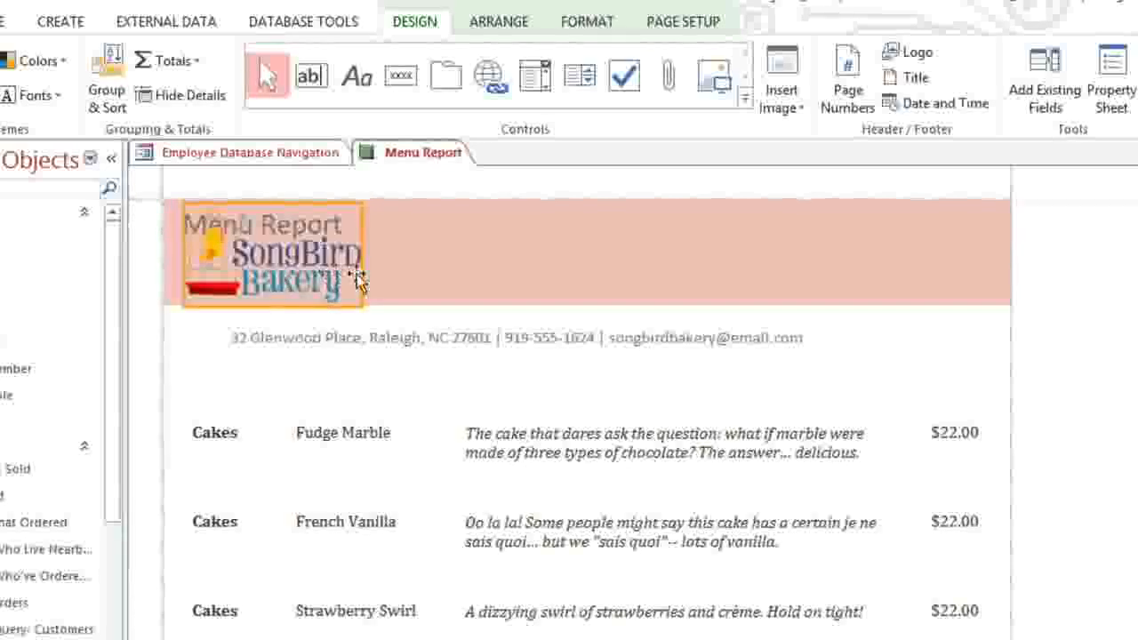
left_click_drag(574, 278, 583, 275)
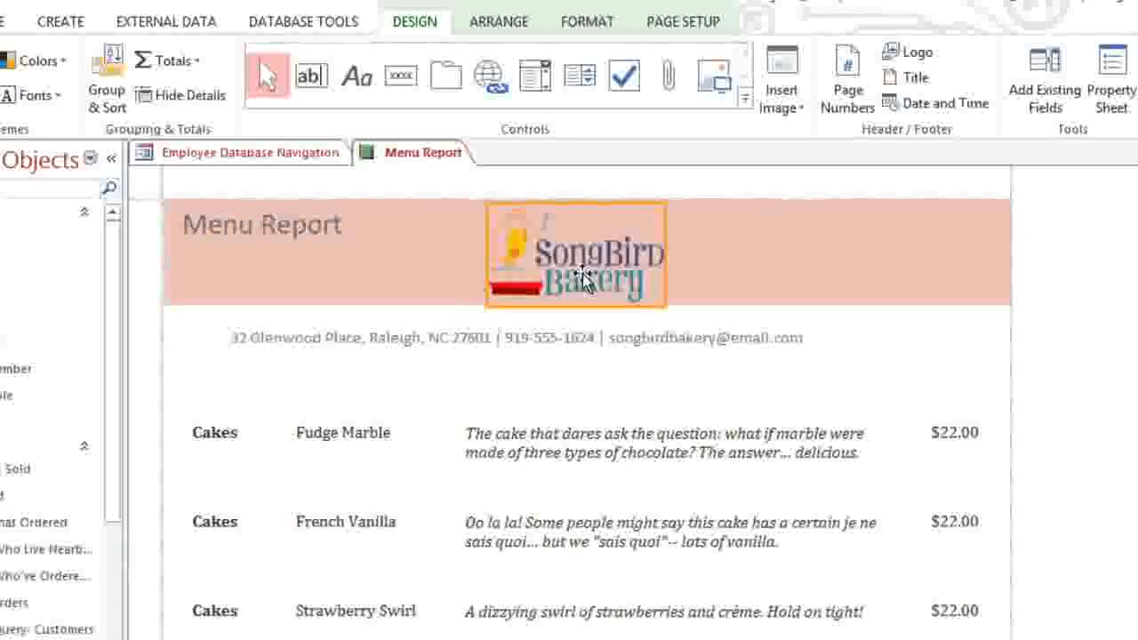
Step: Move the title below the logo and shorten it to 'Menu'
left_click(220, 238)
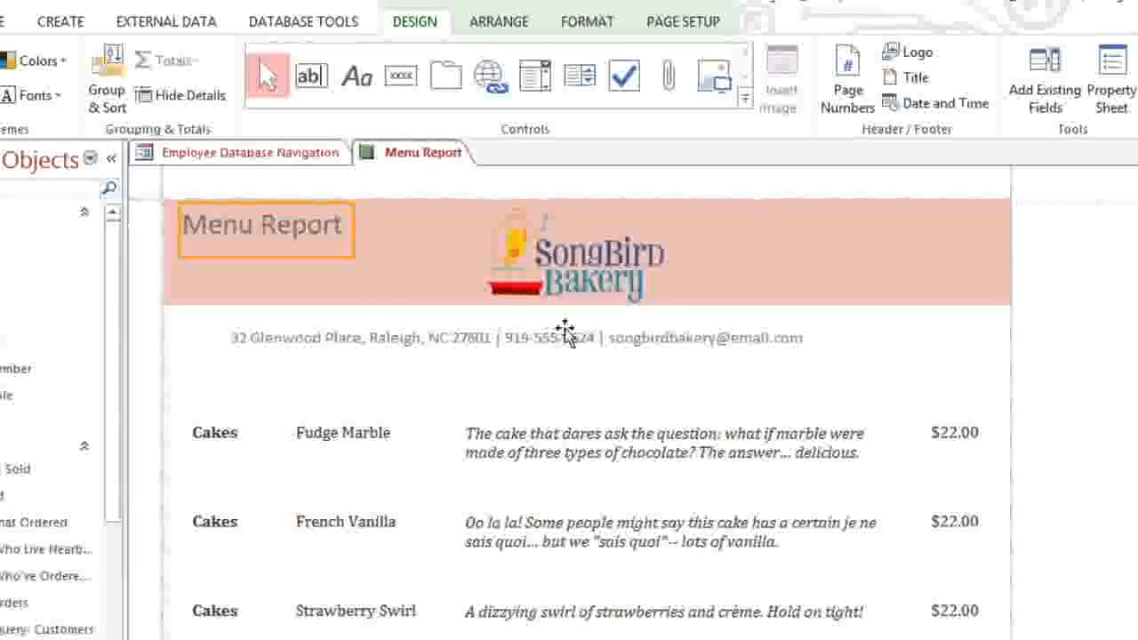
left_click_drag(566, 331, 579, 338)
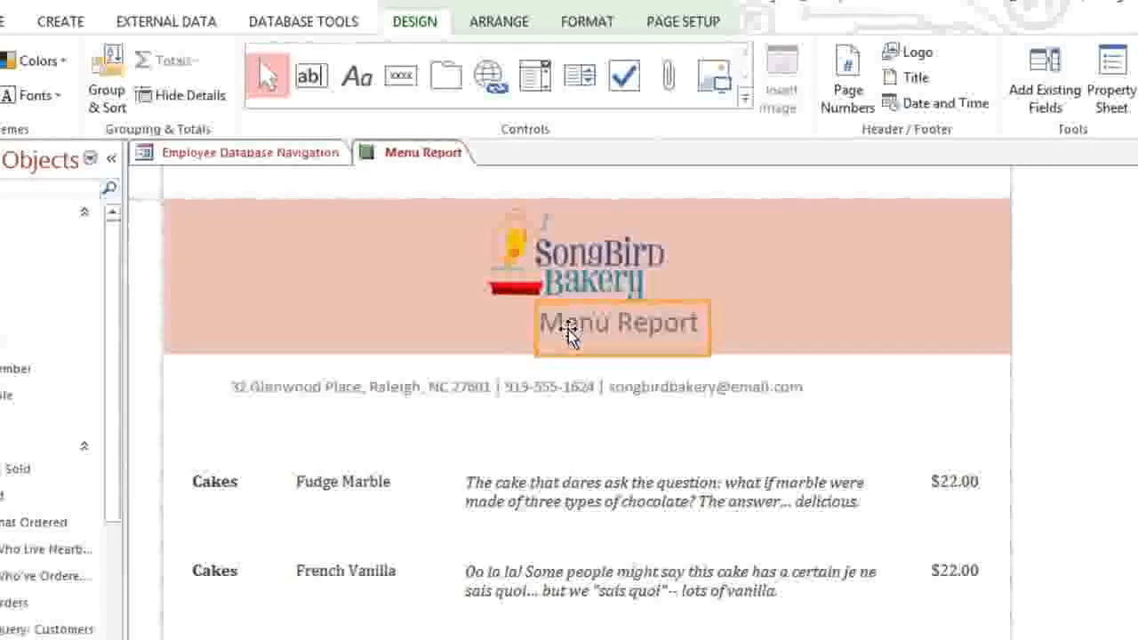
double_click(677, 329)
key("BackSpace")
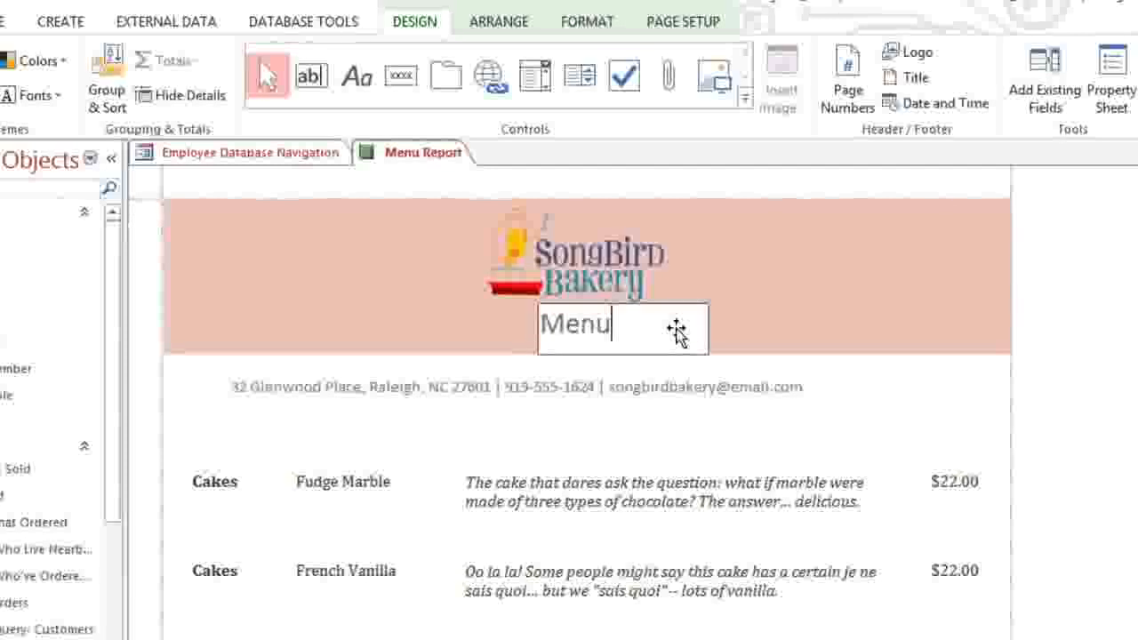
left_click(702, 192)
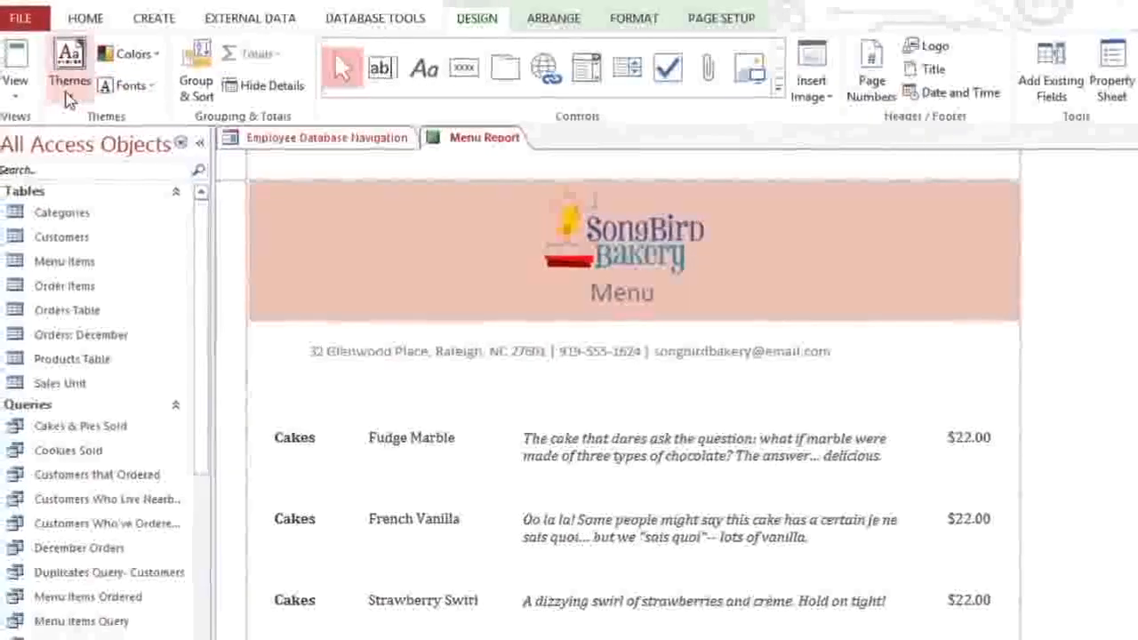
Step: Apply the Ion theme and the Corbel font set to the Menu Report
left_click(69, 93)
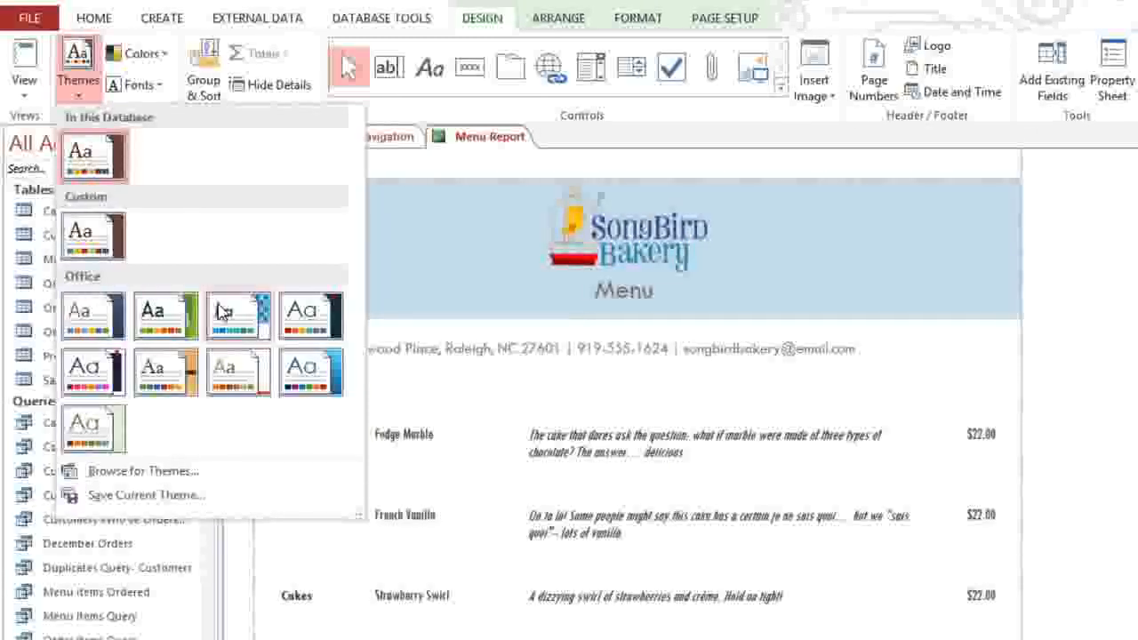
left_click(294, 311)
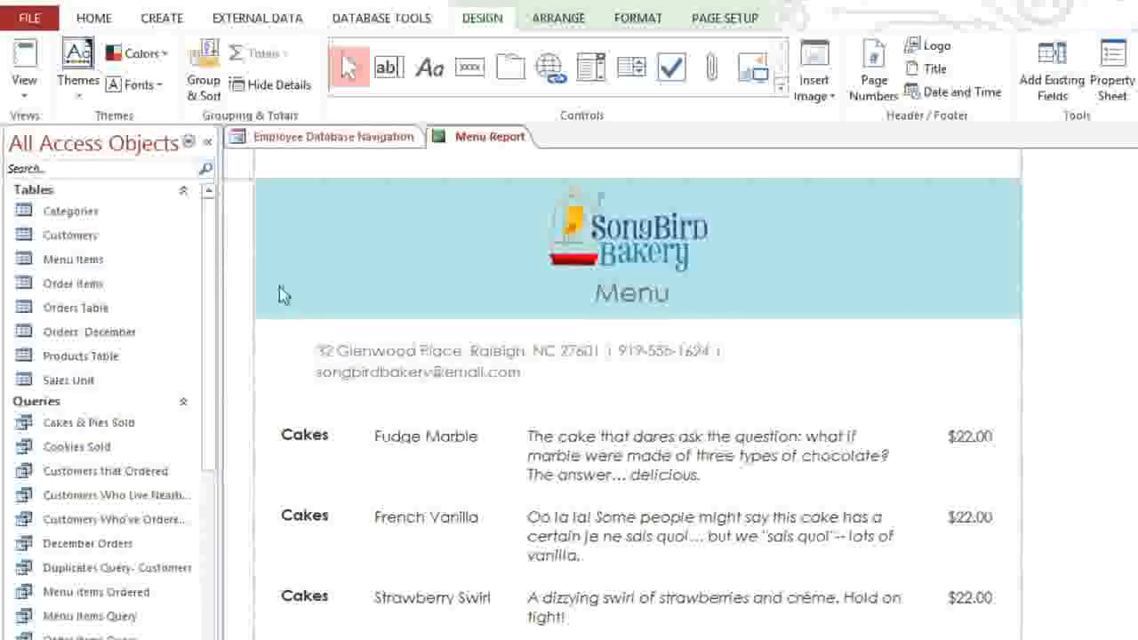
left_click(138, 84)
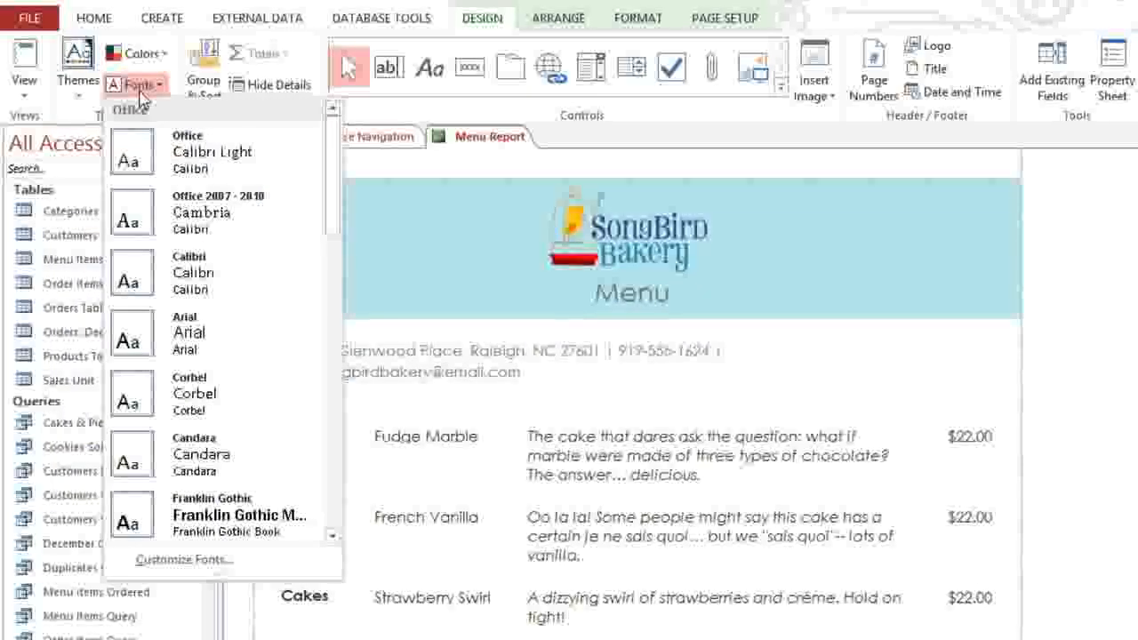
left_click(229, 397)
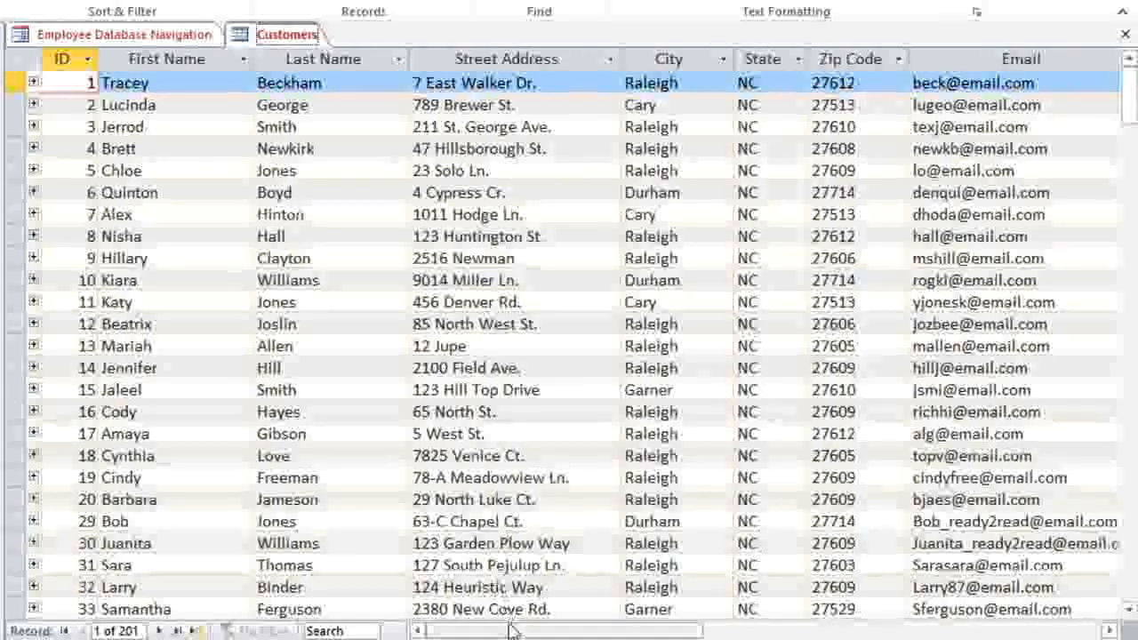
Step: Scroll the Customers datasheet right and open the Click to Add field-type list
left_click_drag(511, 631, 734, 631)
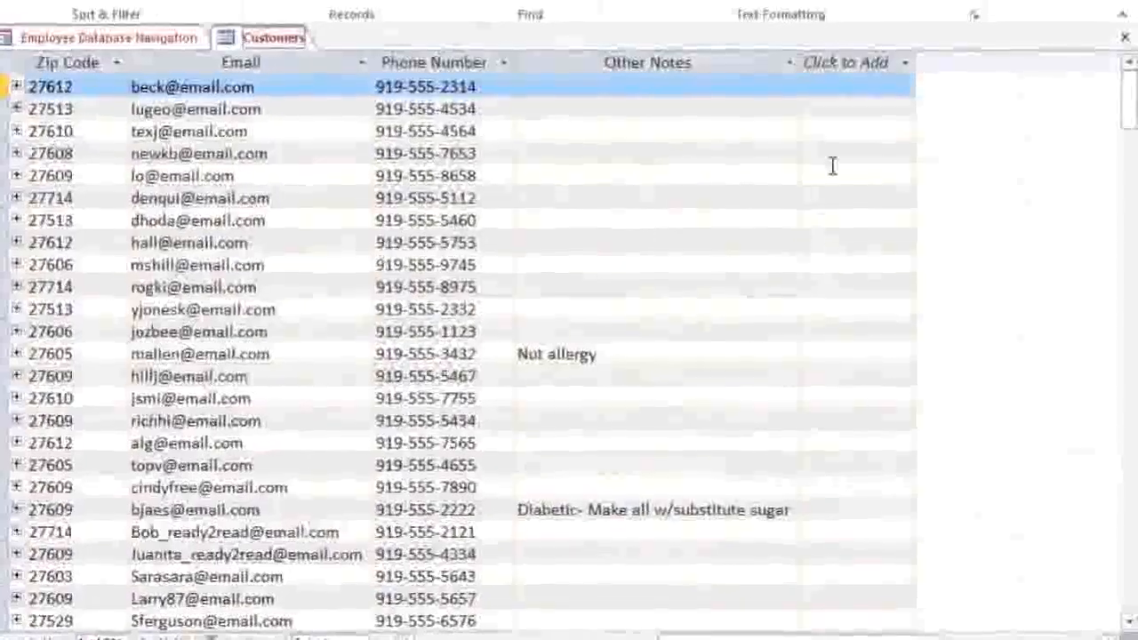
left_click(856, 71)
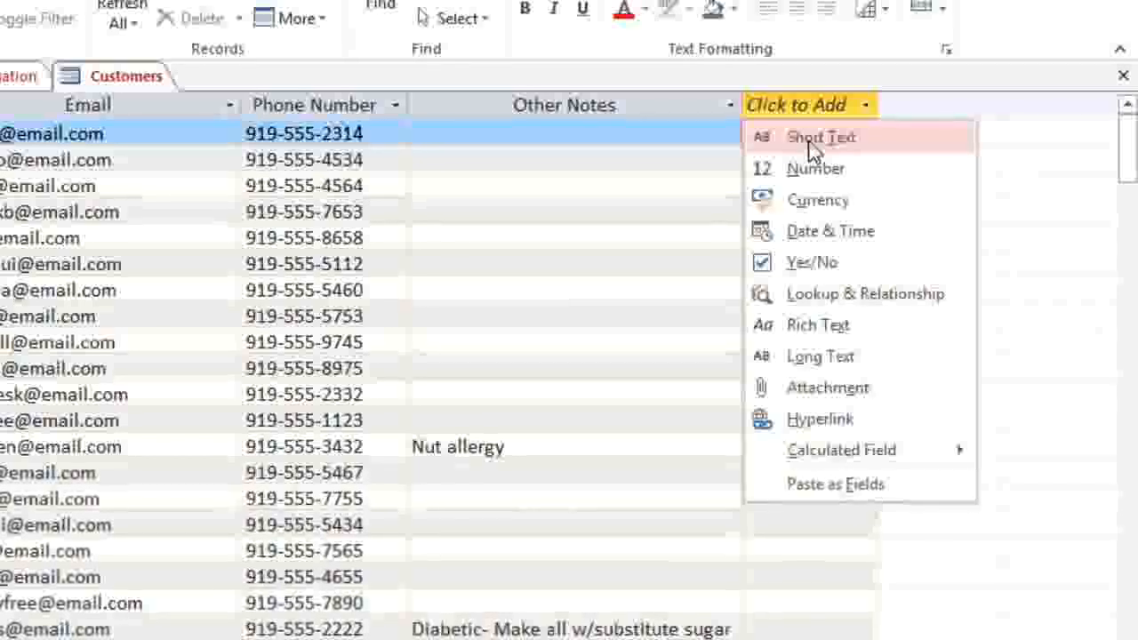
Step: Add a Yes/No column named 'Add to Mailing List?' and widen it to fit
left_click(812, 264)
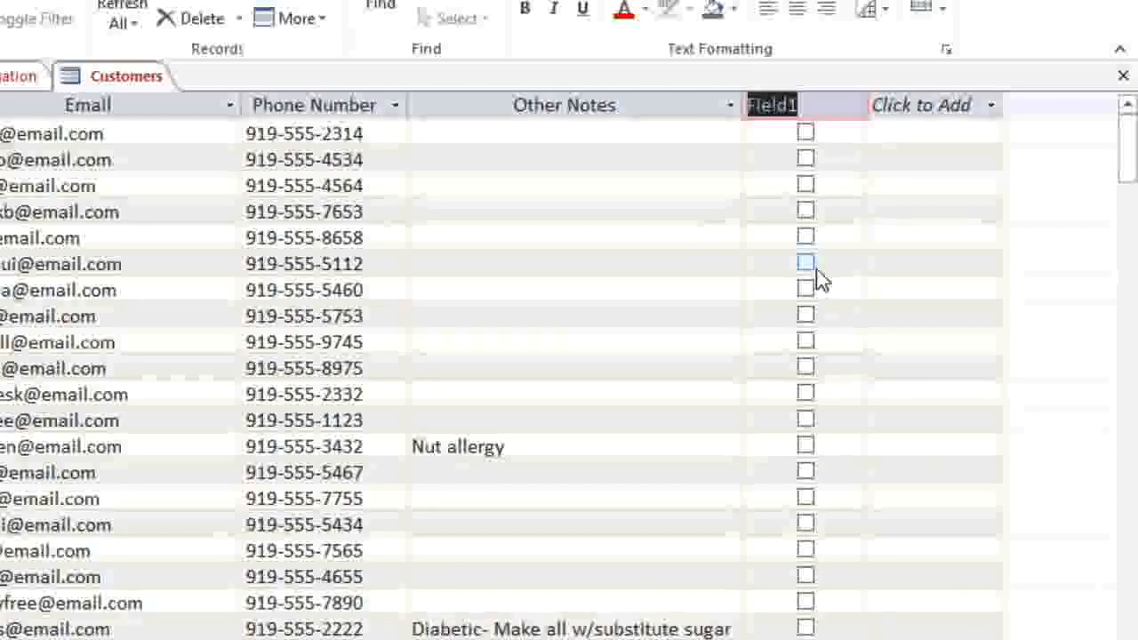
type("A")
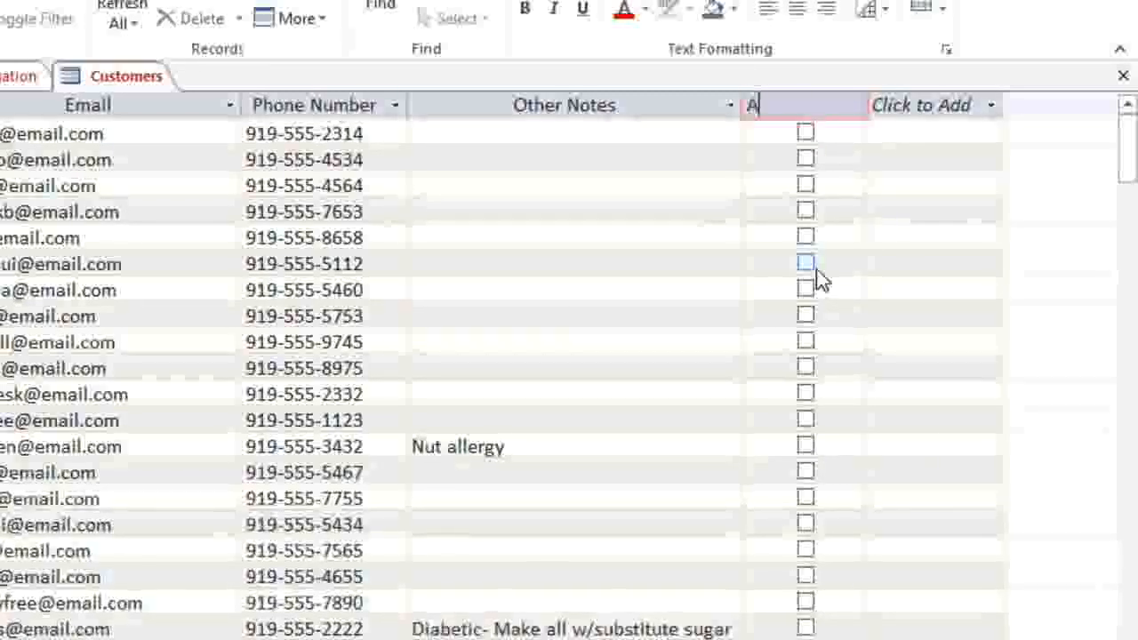
type("dd to Mailing Us")
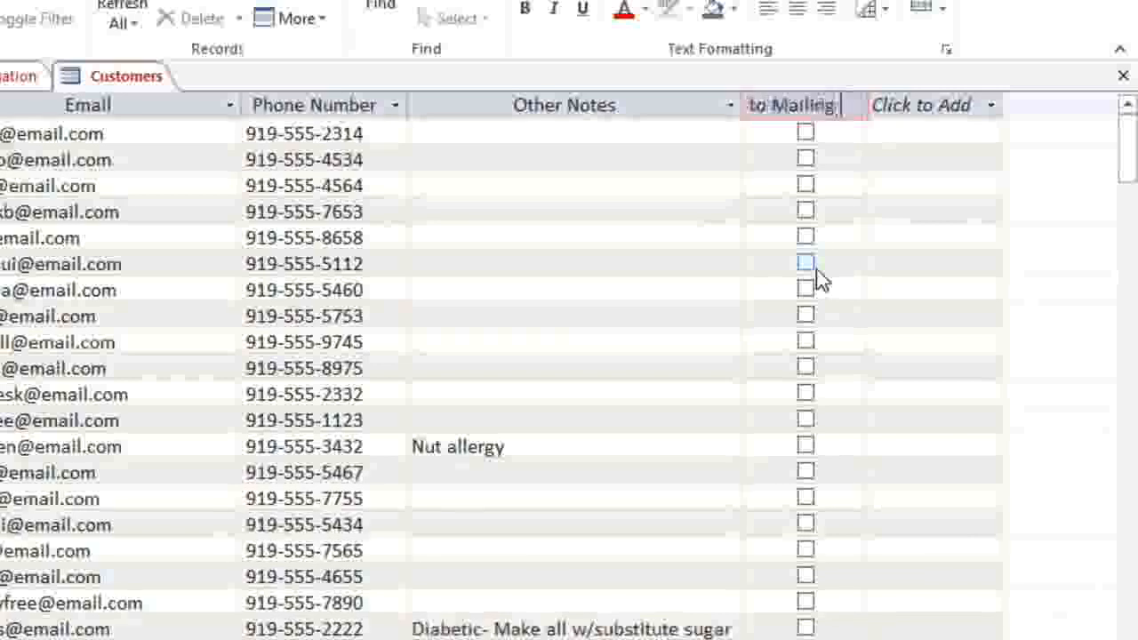
type("t")
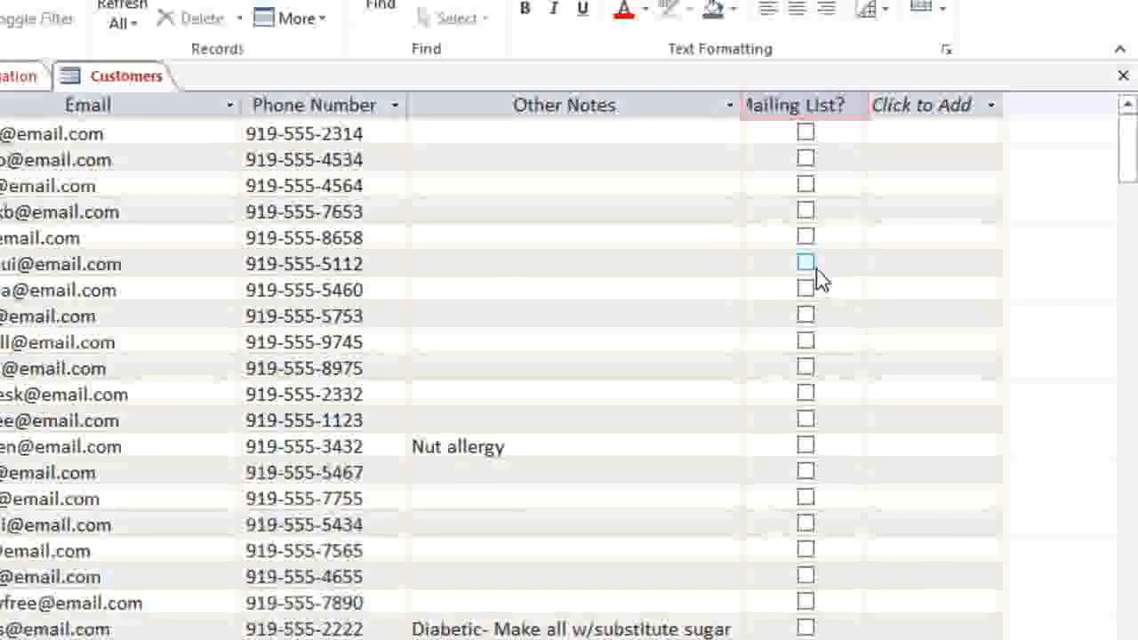
key("Return")
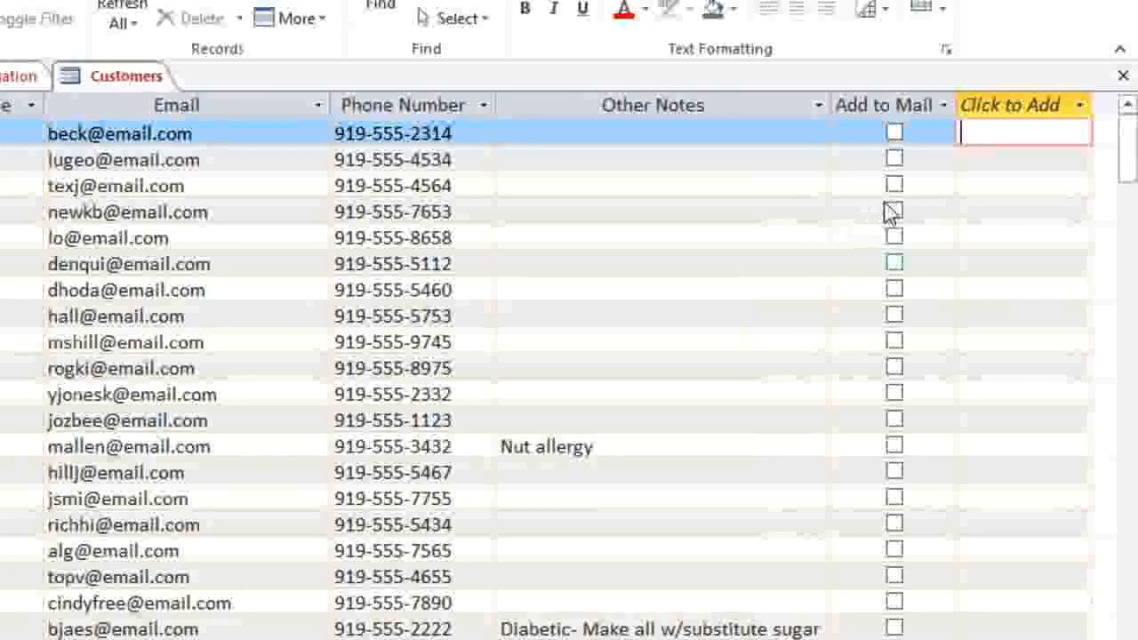
left_click_drag(953, 98, 1059, 102)
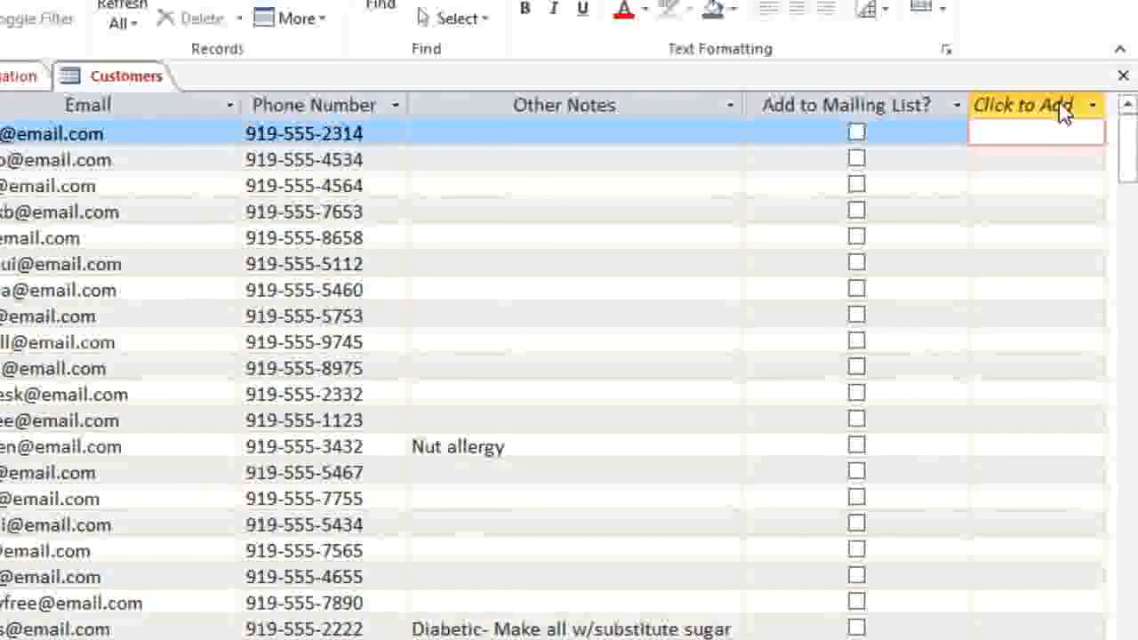
Step: Tick the second and third customers, then move the column in front of Phone Number
left_click(857, 158)
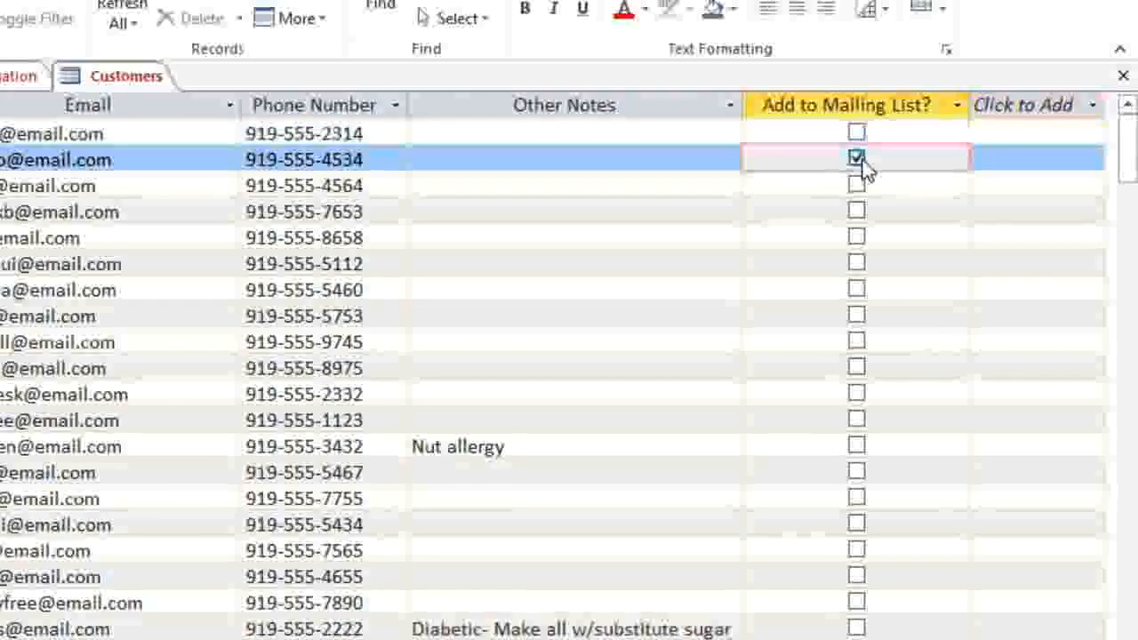
left_click(859, 185)
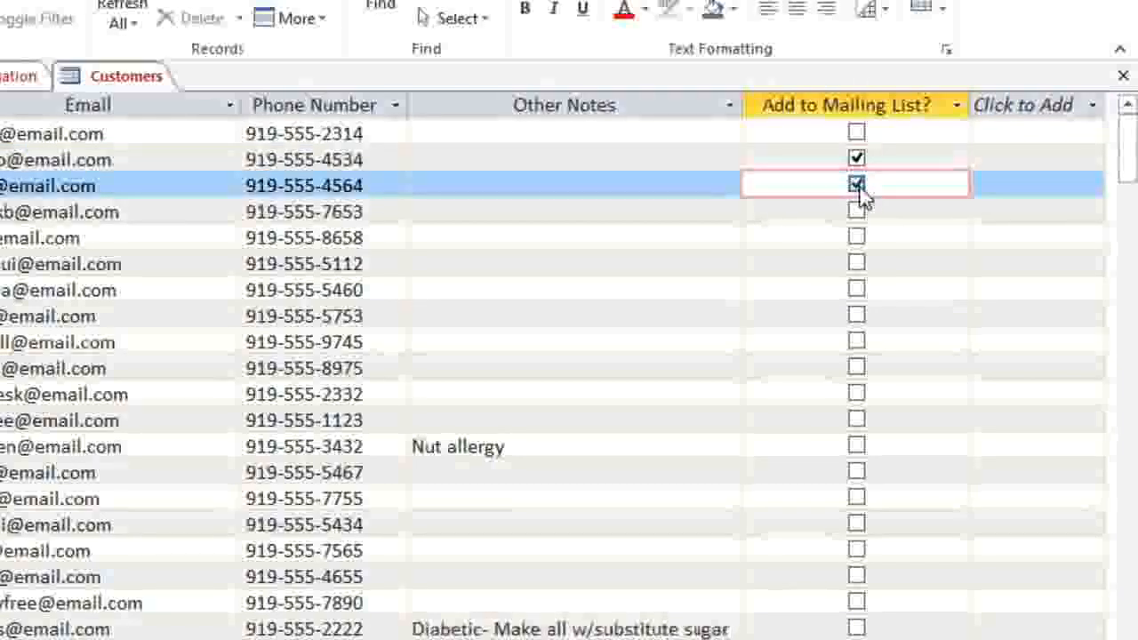
left_click(885, 106)
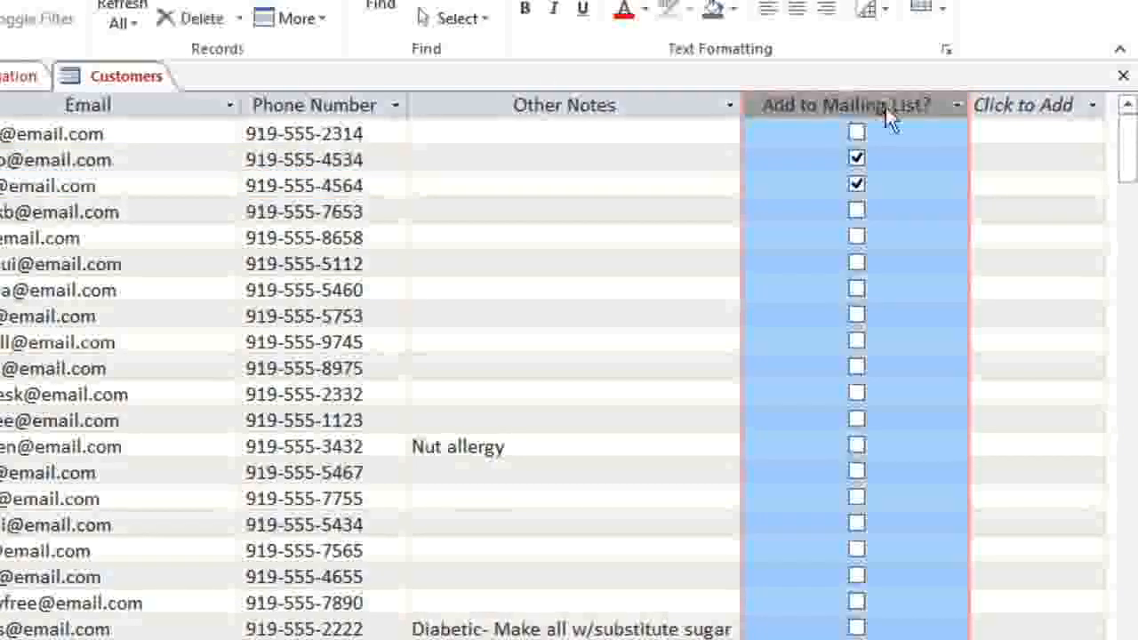
left_click_drag(885, 106, 289, 105)
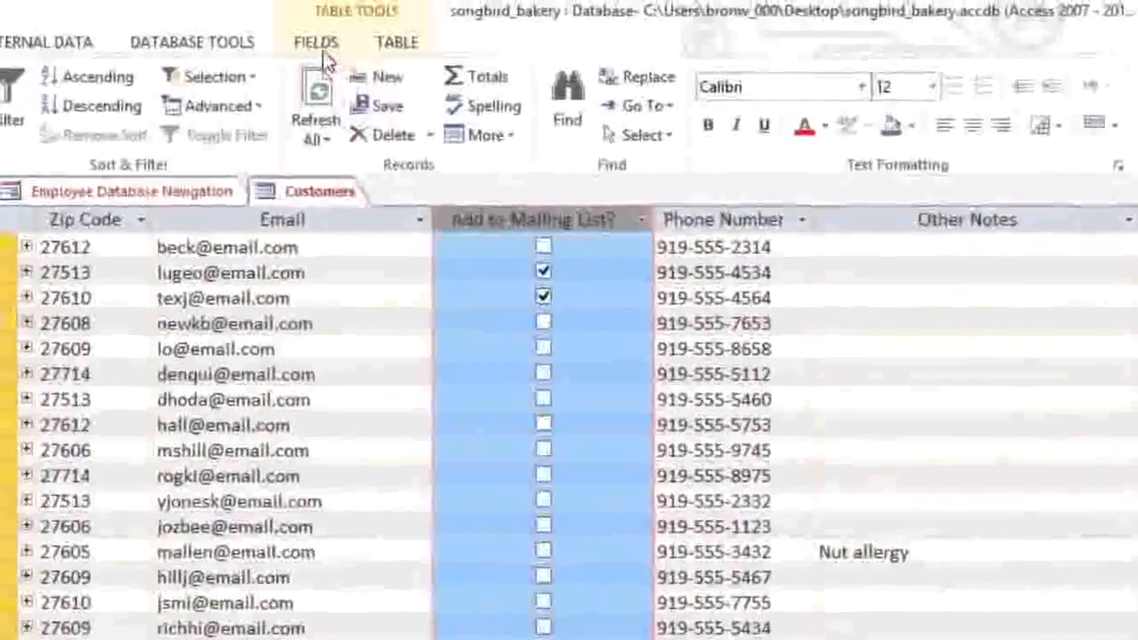
Step: Change the Add to Mailing List? column's data type to Short Text
left_click(320, 46)
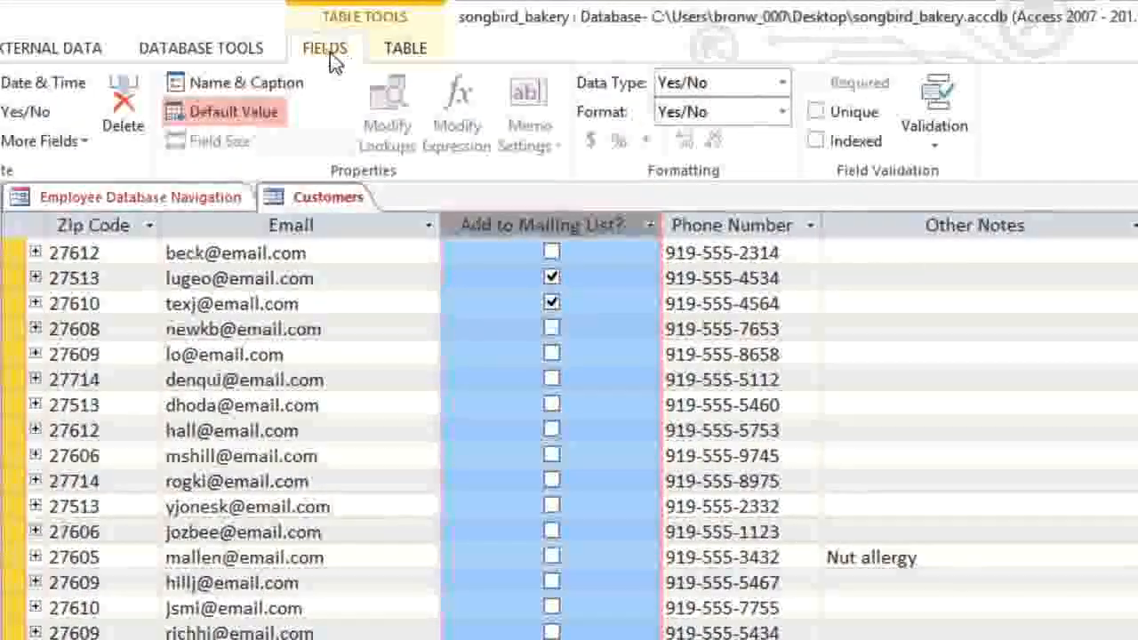
left_click(782, 82)
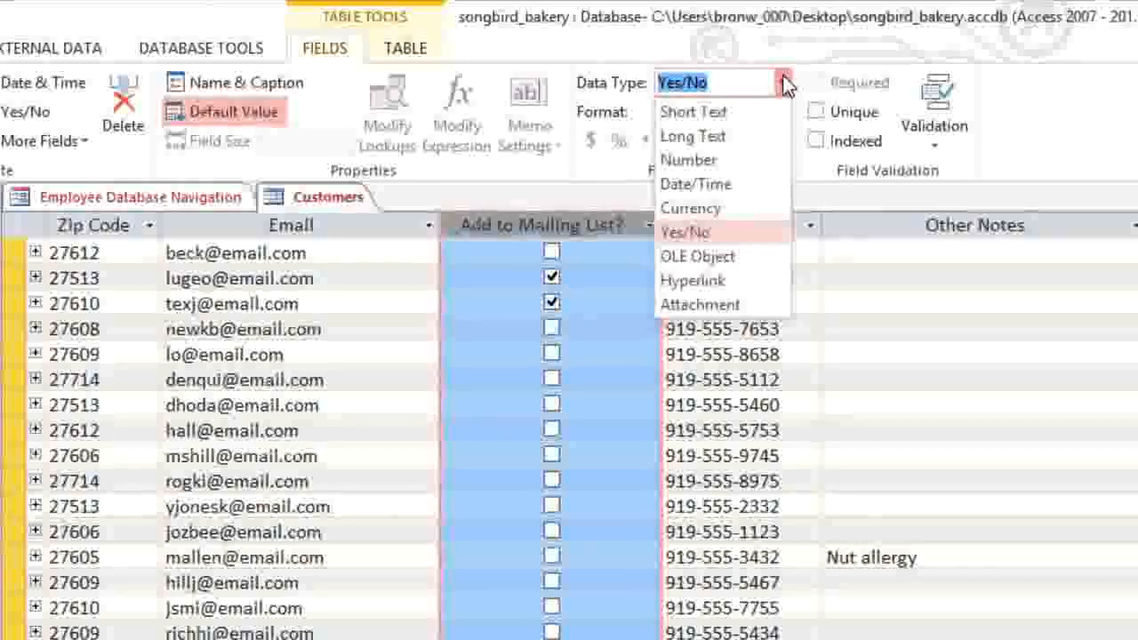
left_click(751, 115)
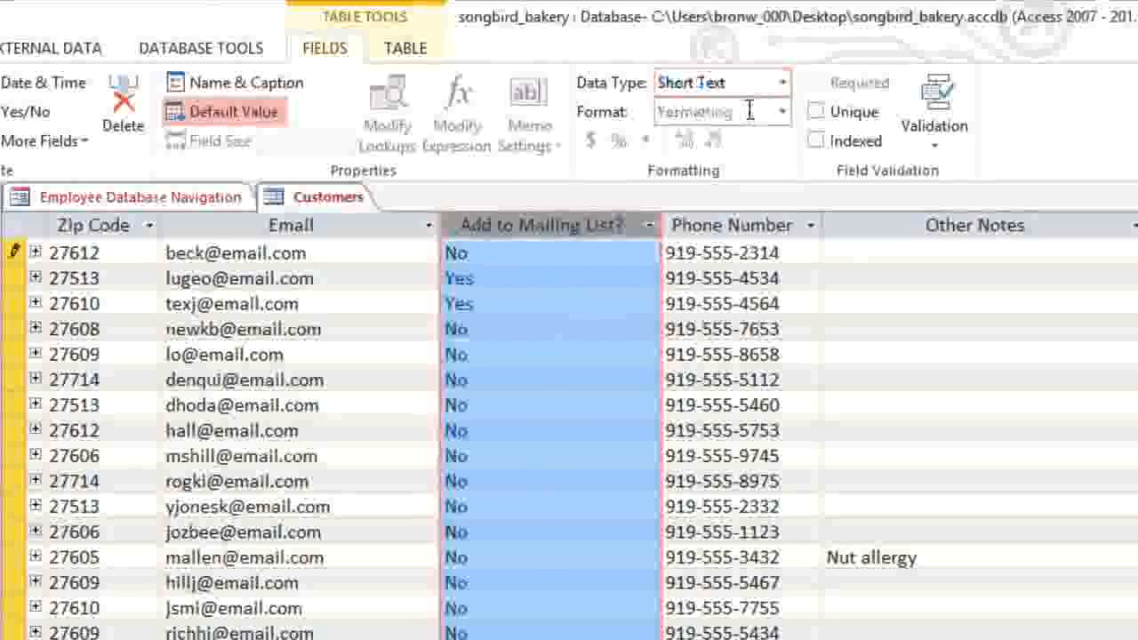
Step: Update the two ticked customers to 'Yes - weekly newsletter' and 'Yes - special events only'
left_click(507, 278)
type("- weekly newsletter")
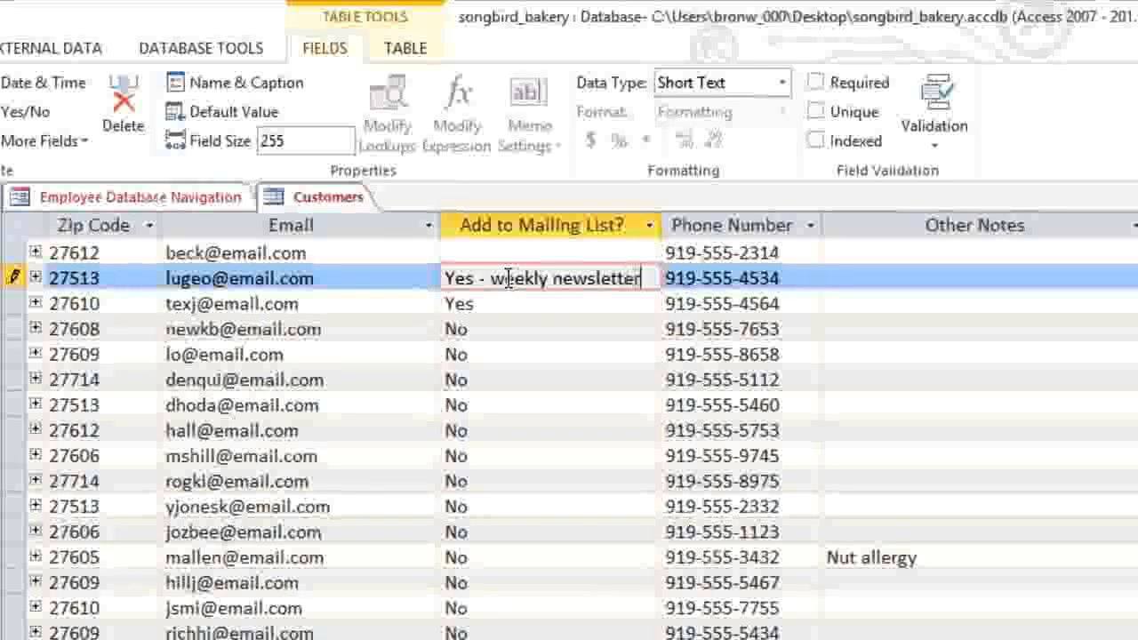
left_click(508, 304)
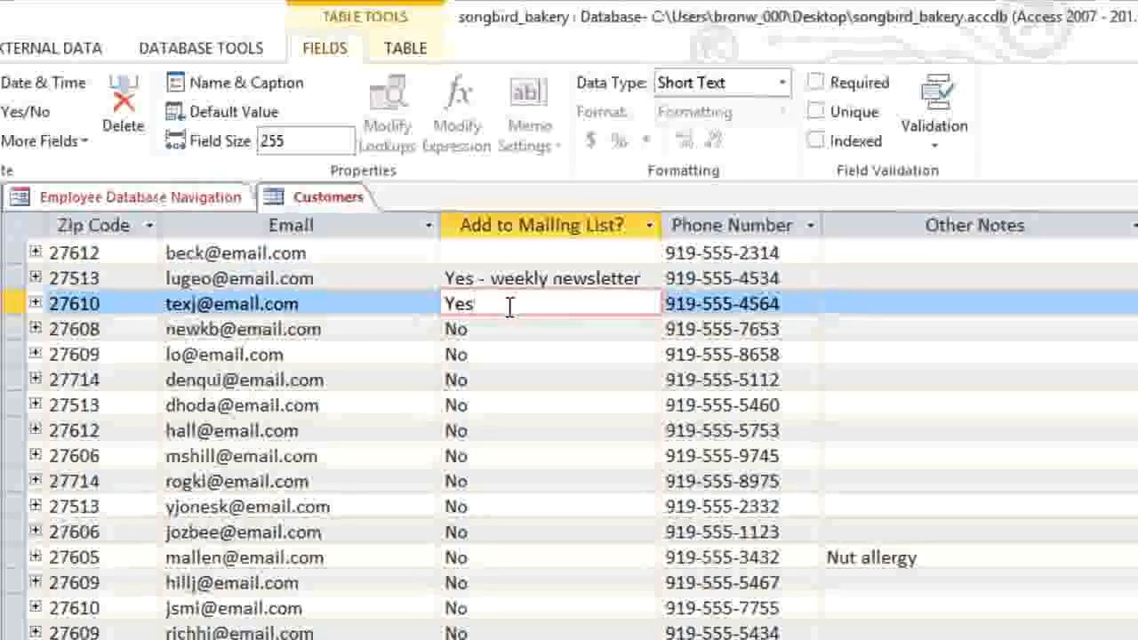
type("- special events only")
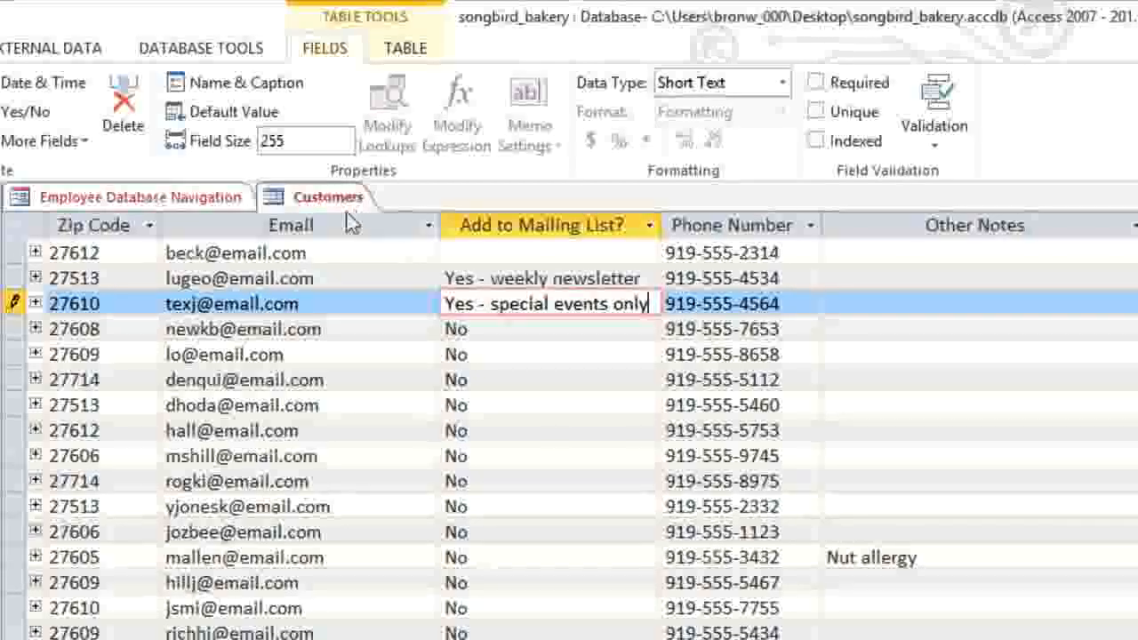
left_click(319, 197)
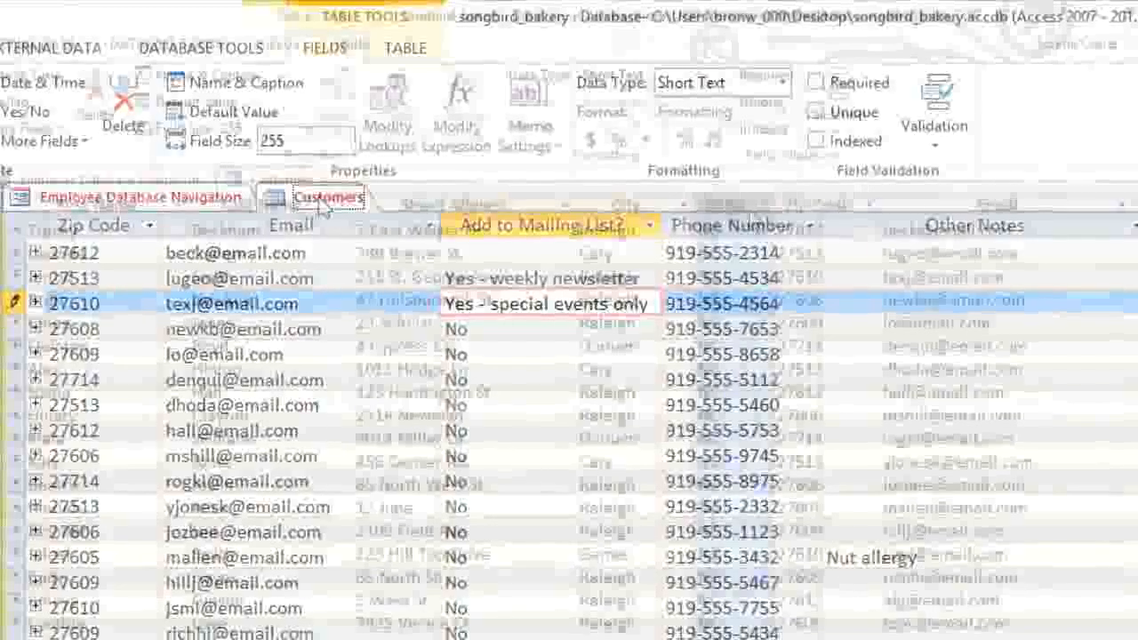
left_click(838, 231)
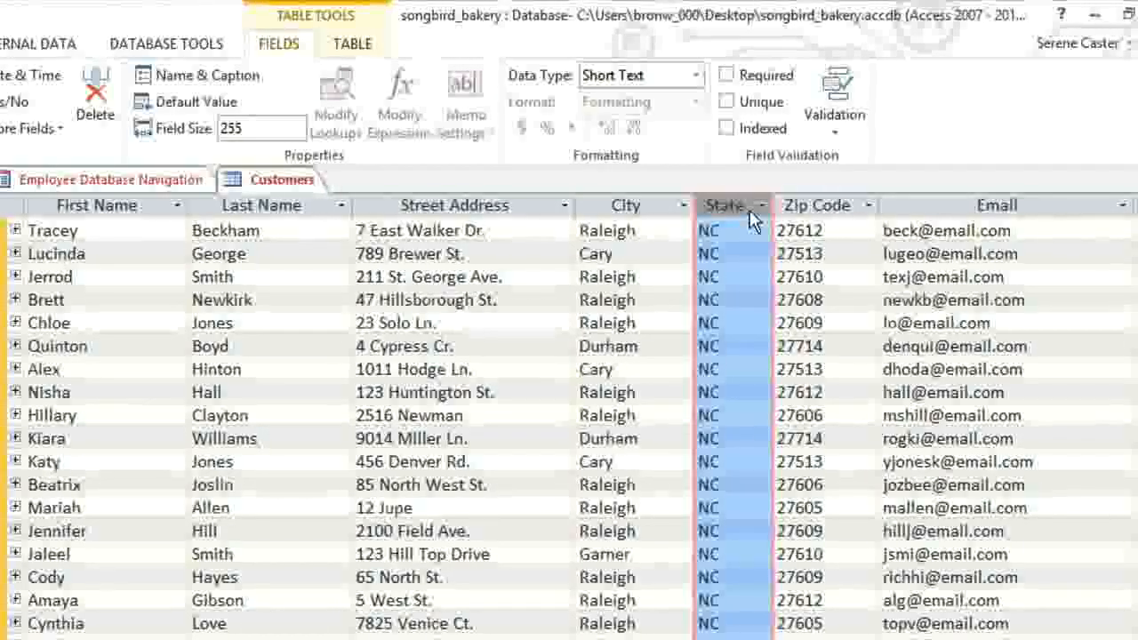
Step: Limit the State field size to 2 characters and accept the data-loss warning
left_click(287, 129)
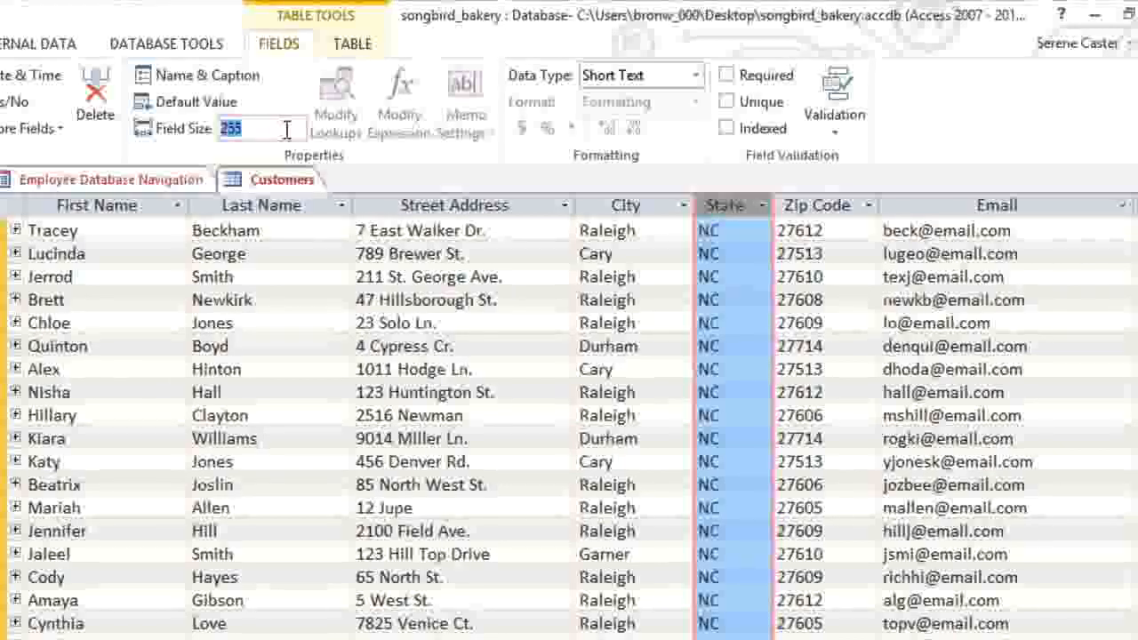
key("Return")
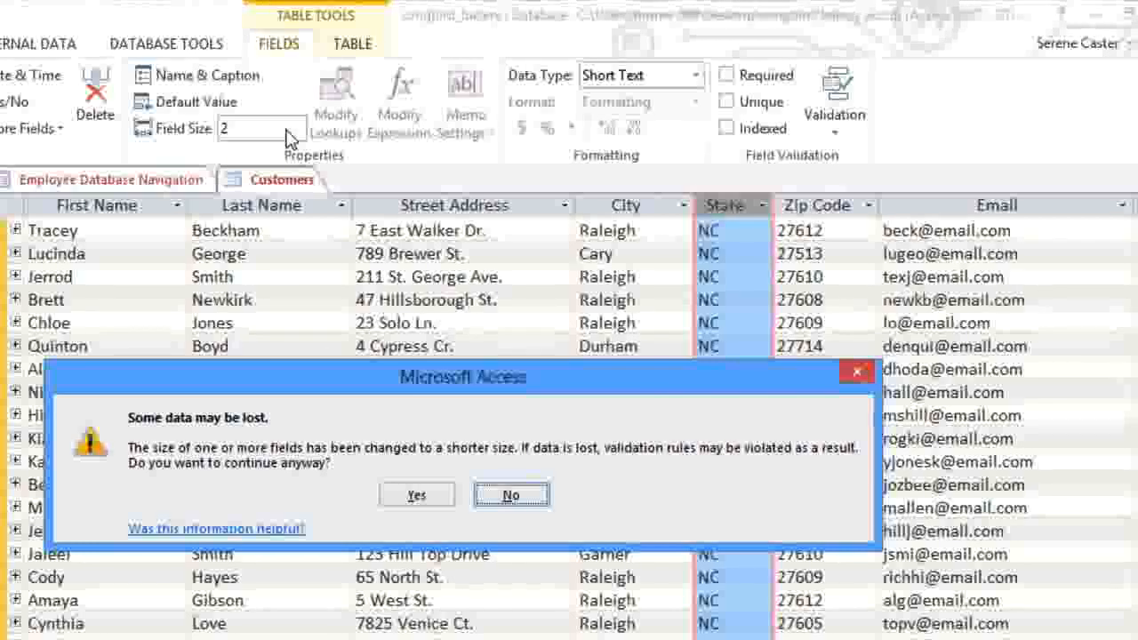
left_click(414, 496)
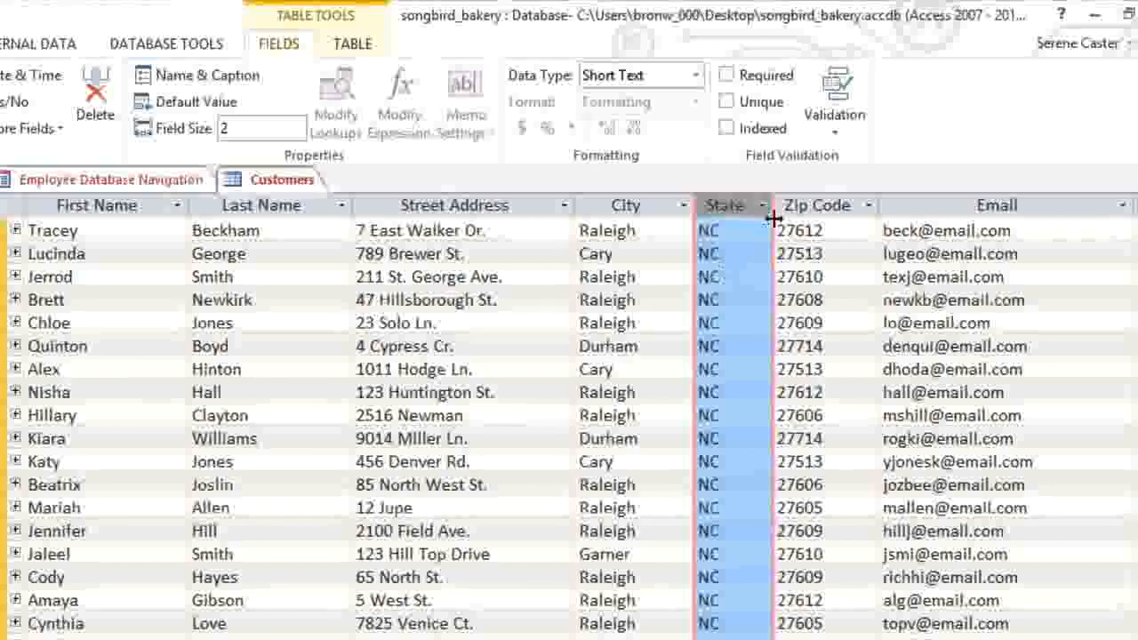
Step: Give State a validation rule accepting only "AL" Or "AK" Or "AZ" … through "WY"
left_click(839, 127)
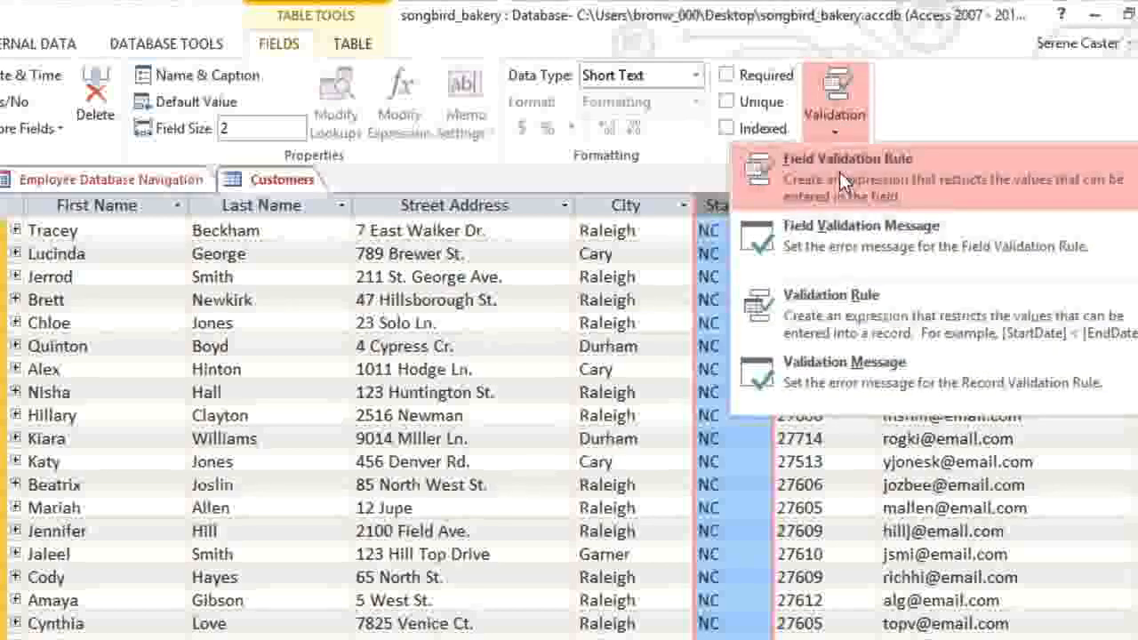
left_click(839, 171)
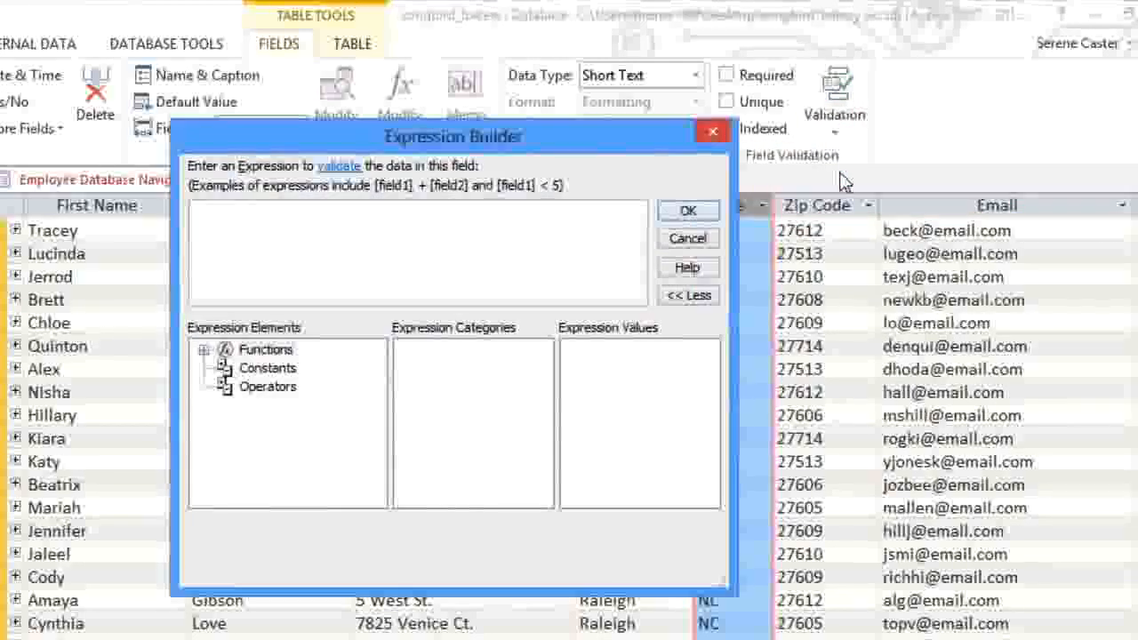
type("\"")
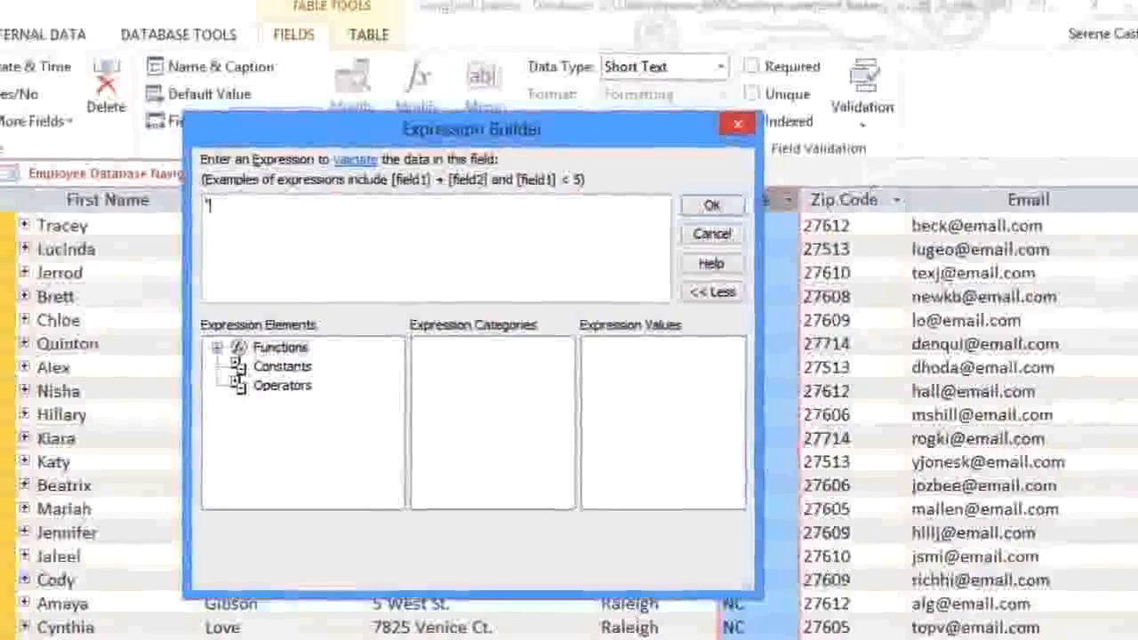
type("AL\" Or ")
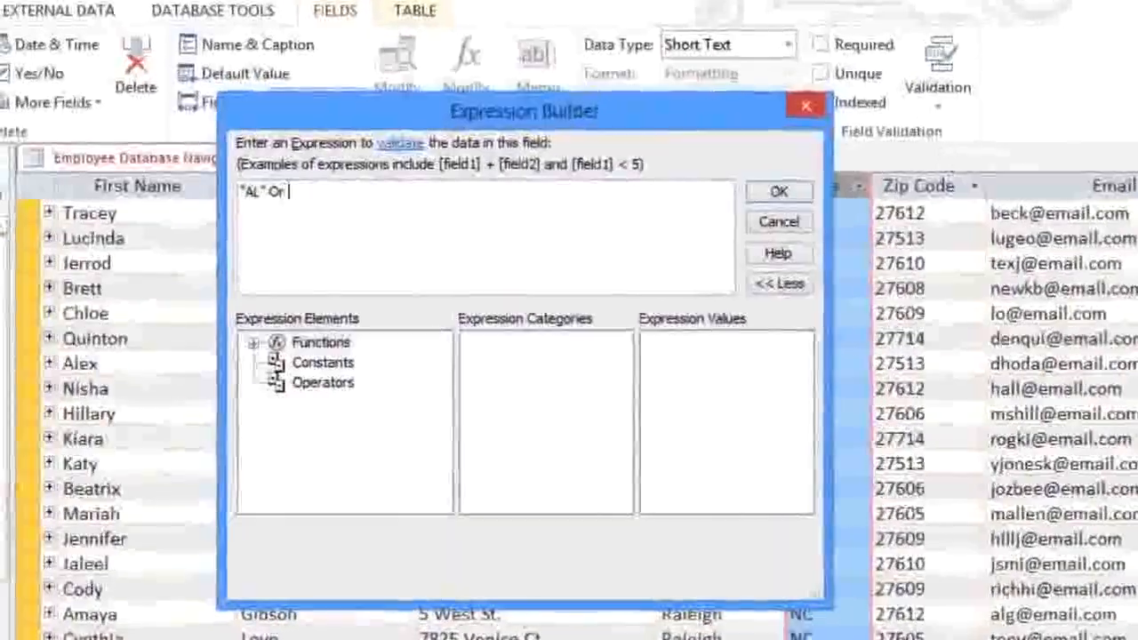
type("\"AK\" ")
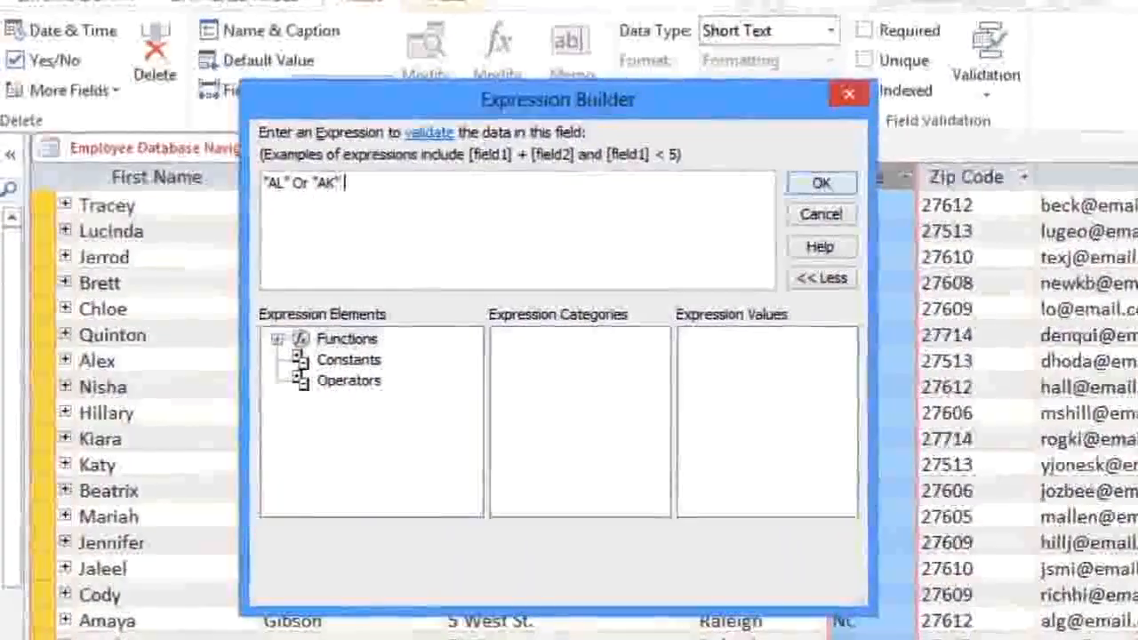
type("Or \"")
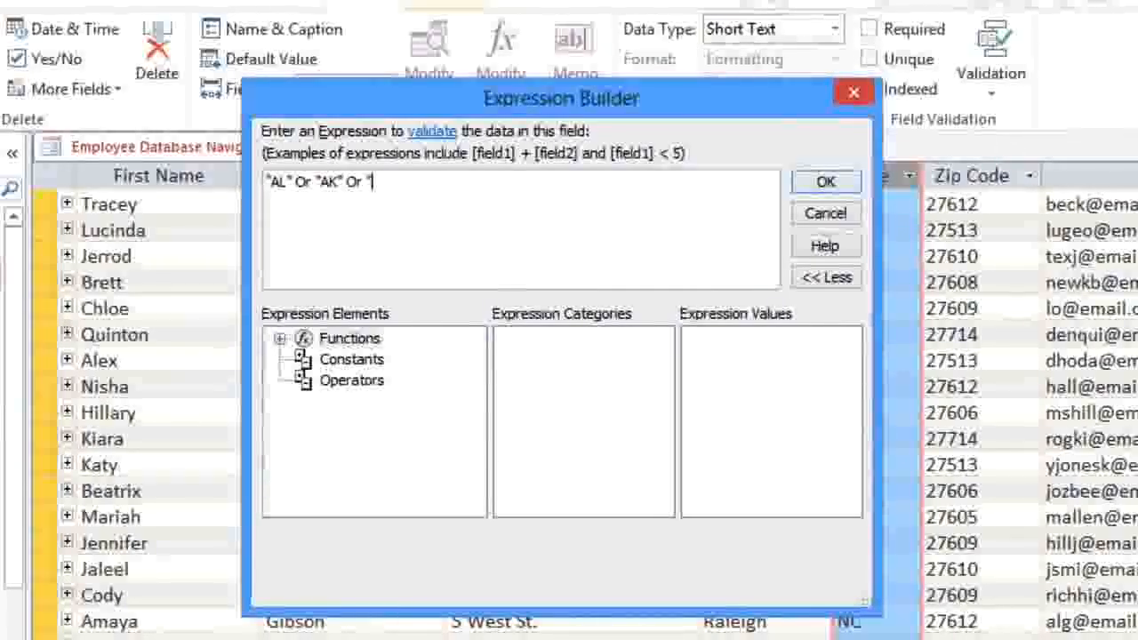
type("AZ\" Or")
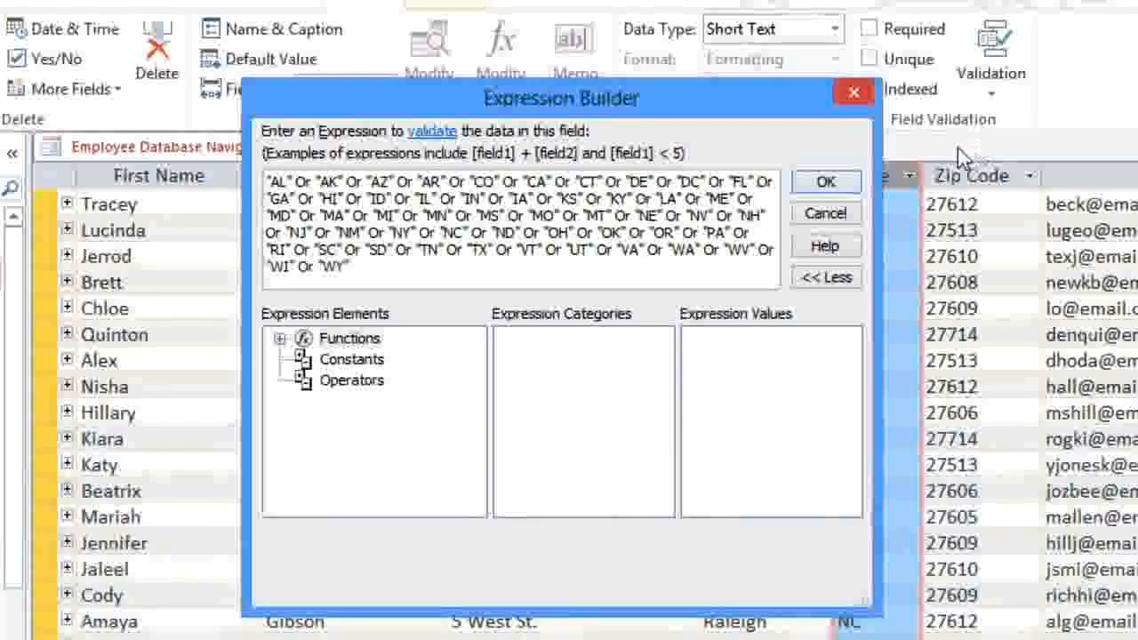
left_click(848, 183)
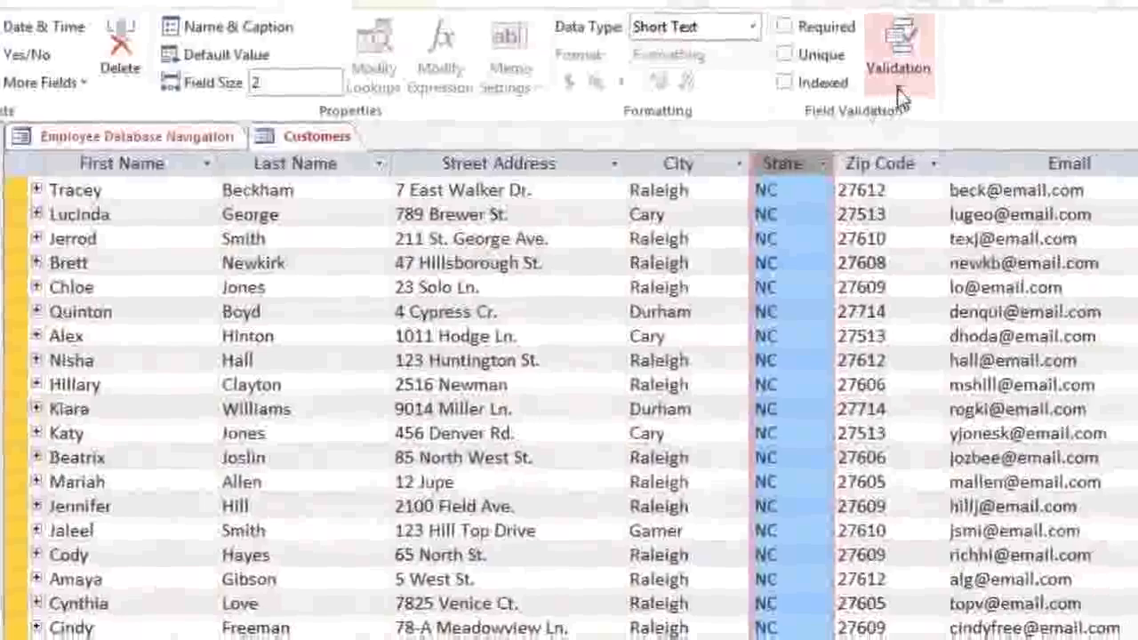
Step: Begin entering a custom validation error message for the State field's rule
left_click(934, 85)
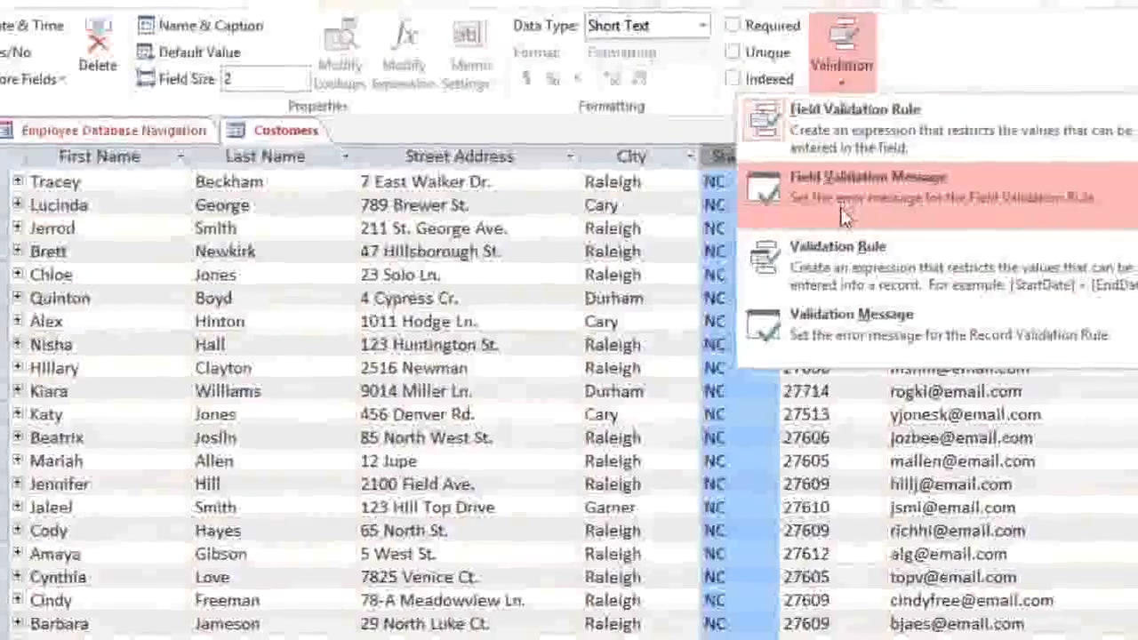
left_click(840, 218)
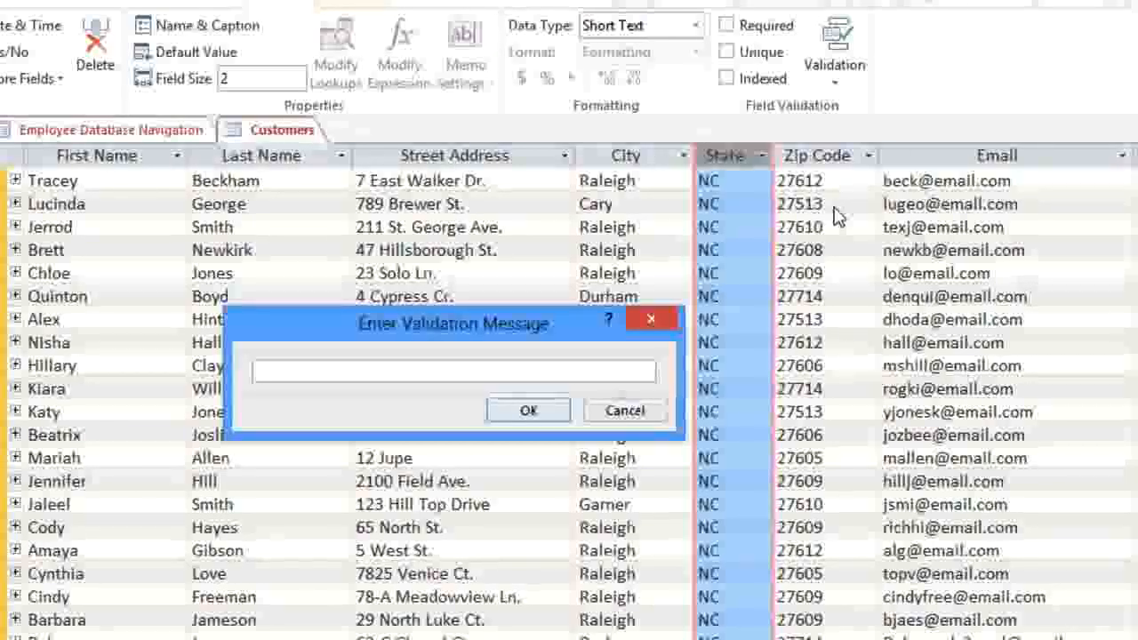
type("Mus")
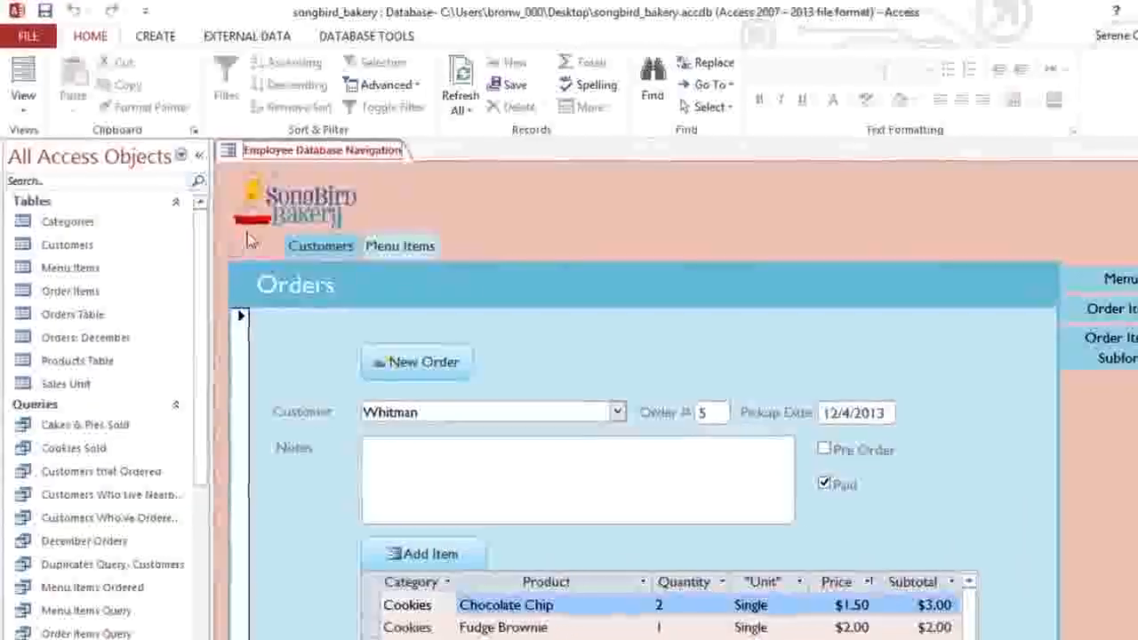
Step: Generate a form from the Customers table and save it as 'Customers Form'
left_click(115, 244)
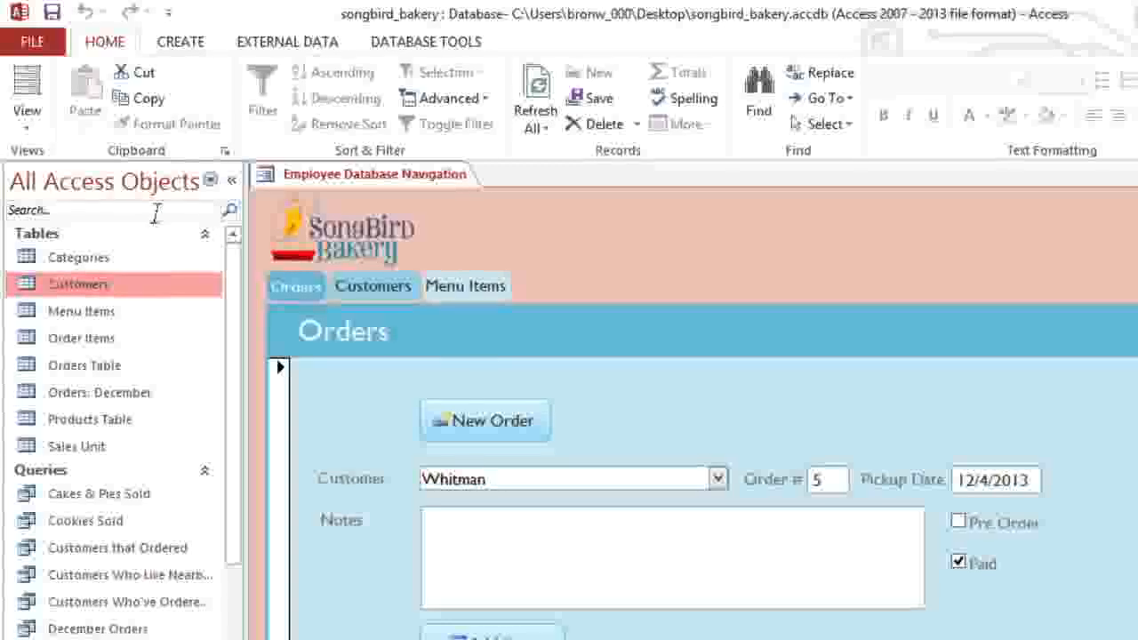
left_click(186, 49)
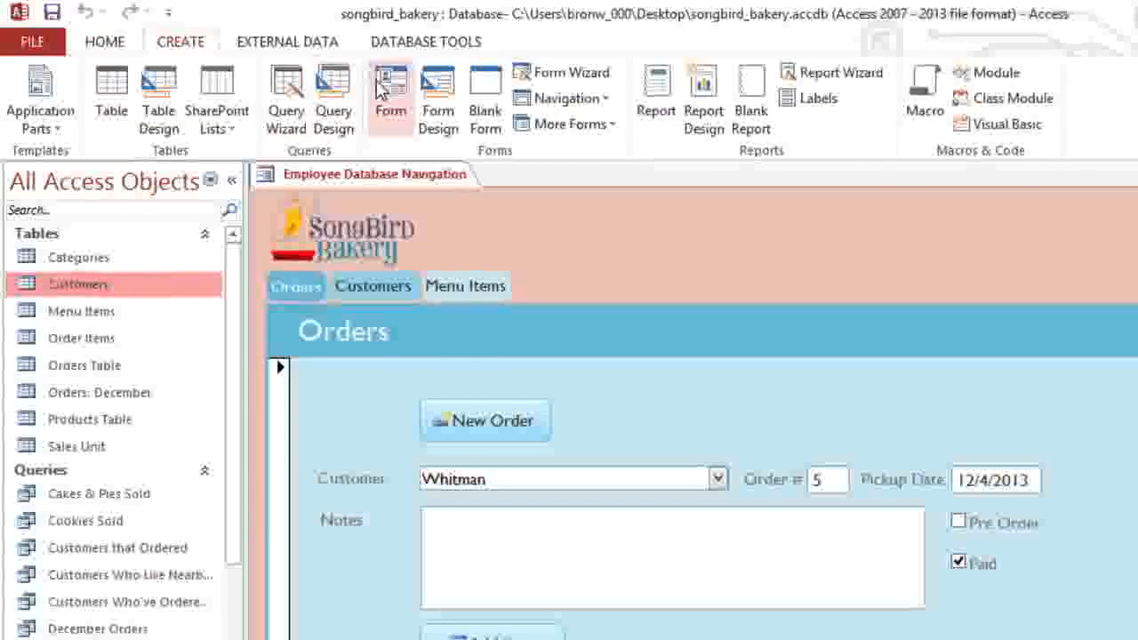
left_click(382, 88)
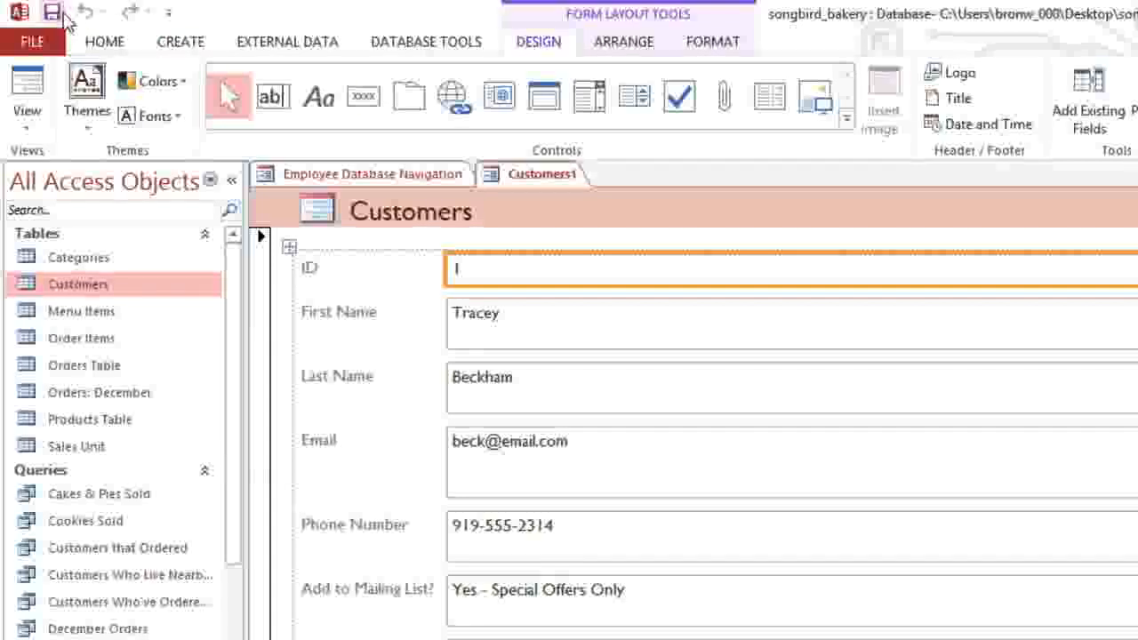
left_click(62, 14)
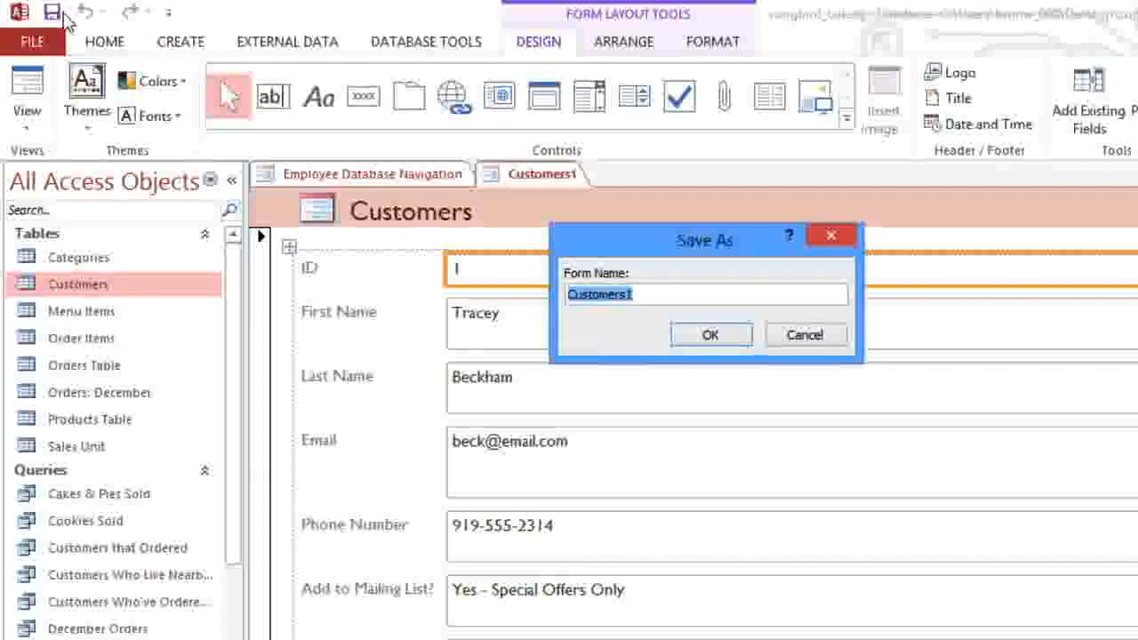
type("Customers For")
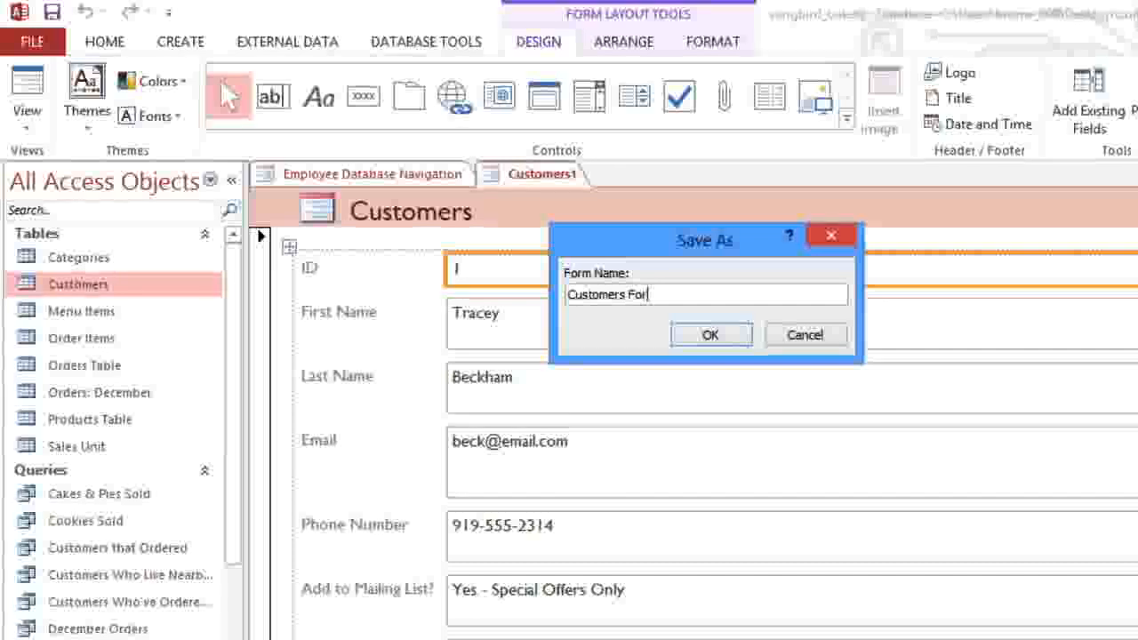
type("m")
left_click(709, 337)
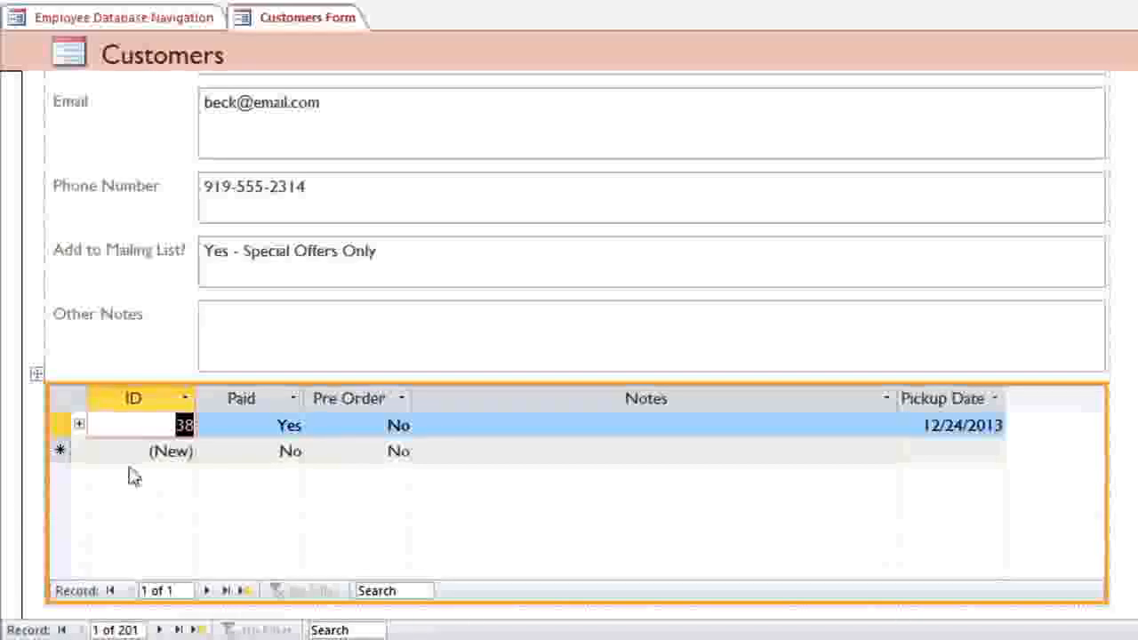
Step: Delete the orders subform, then browse all tables' fields, including Orders Table, in the Field List
left_click(39, 377)
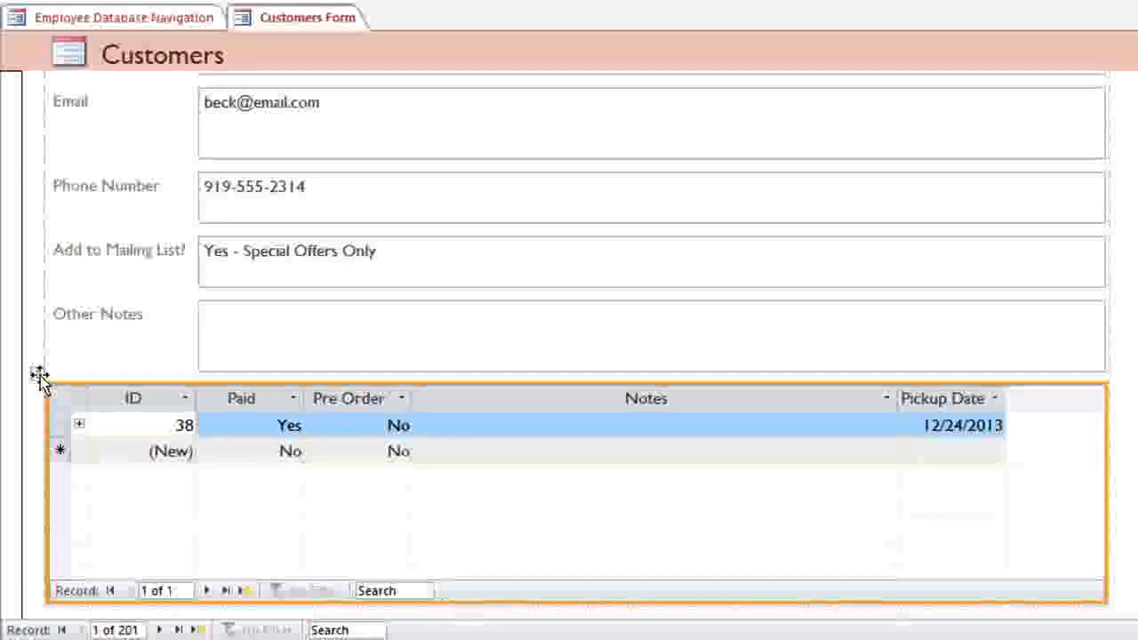
key("Delete")
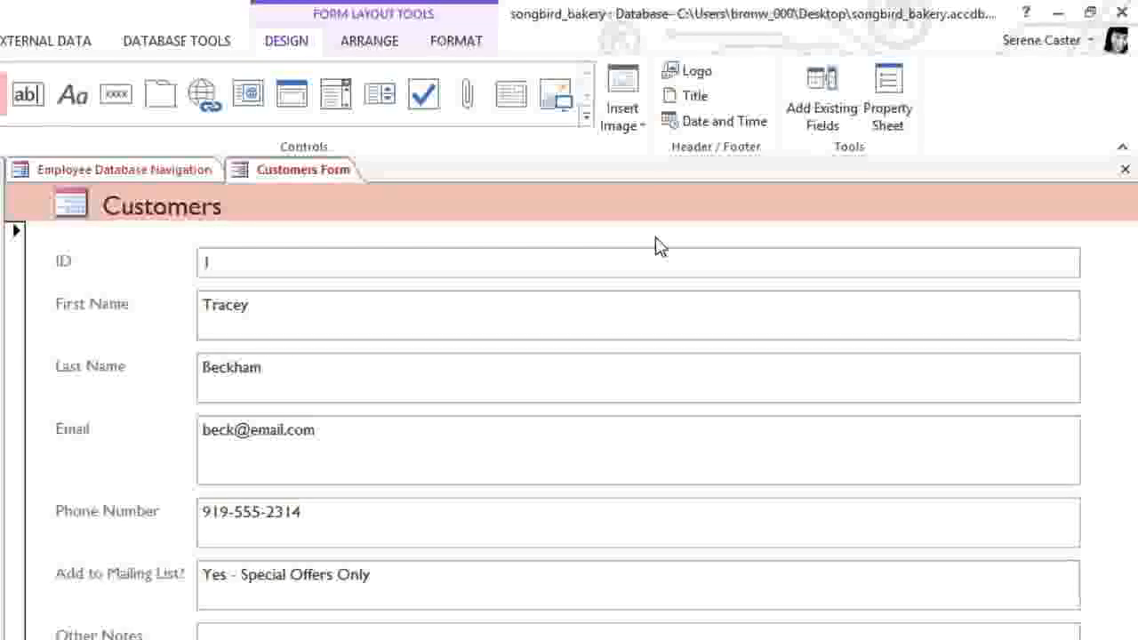
left_click(812, 133)
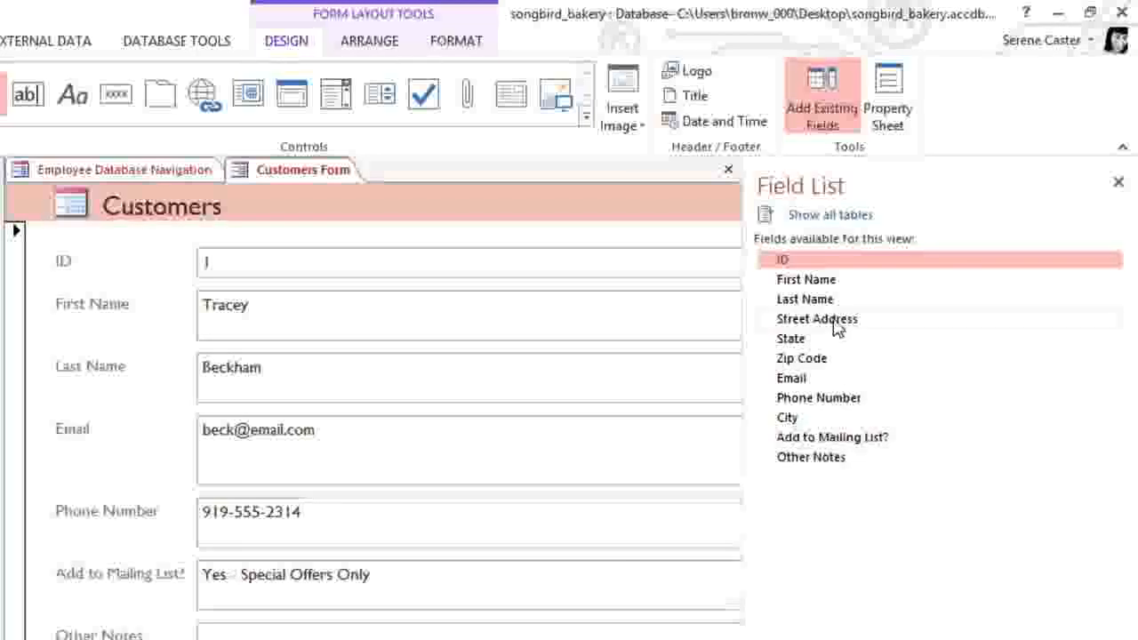
left_click(840, 227)
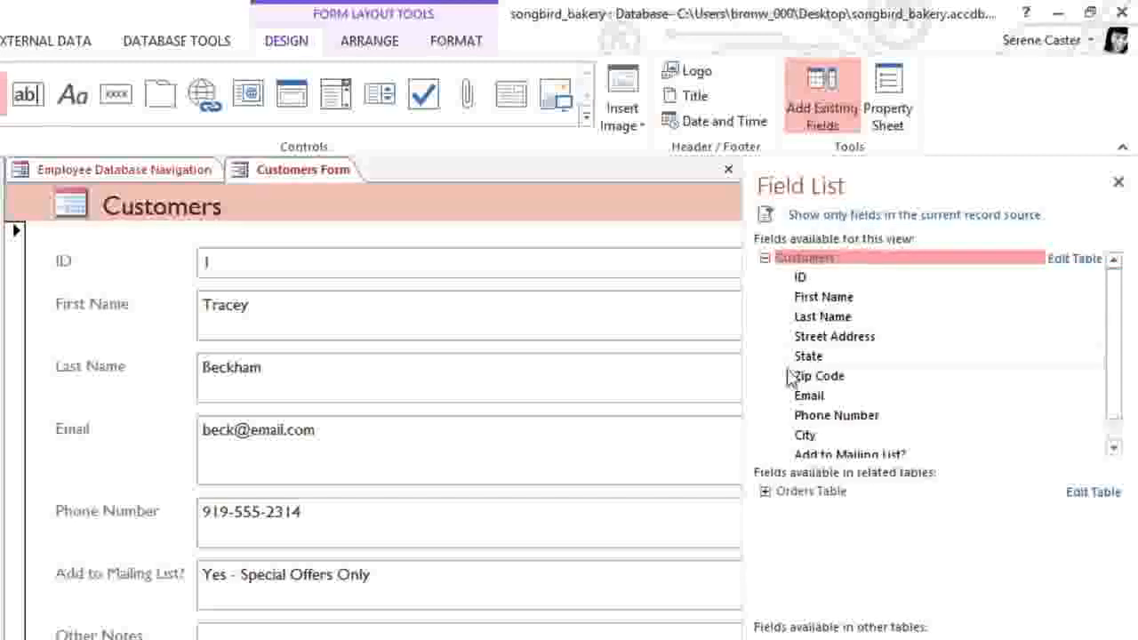
left_click(765, 492)
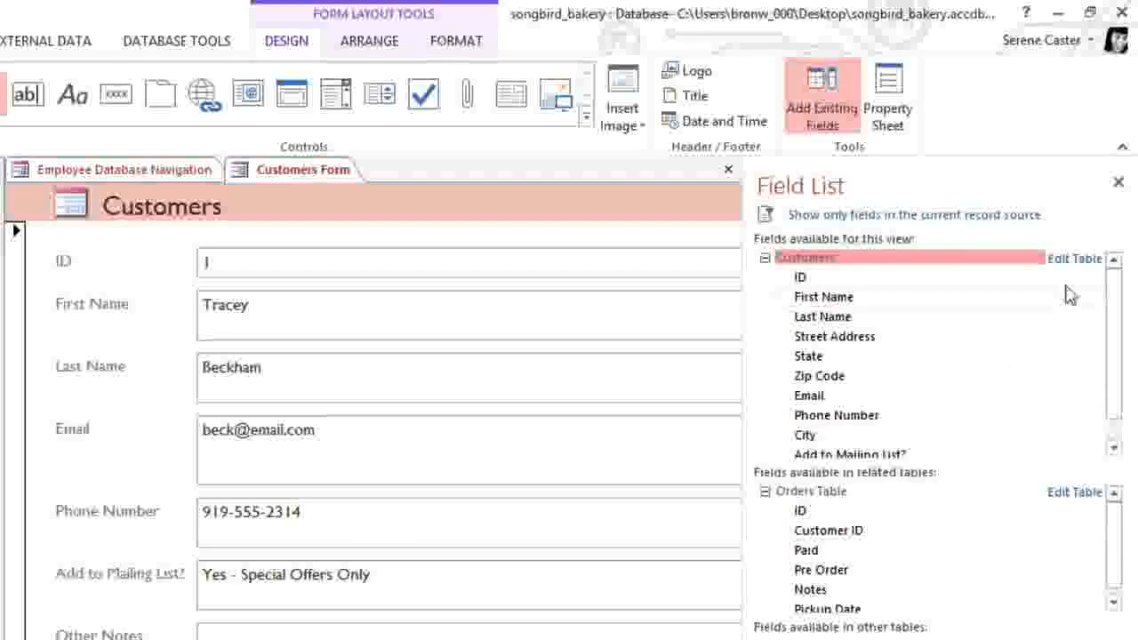
left_click(1117, 184)
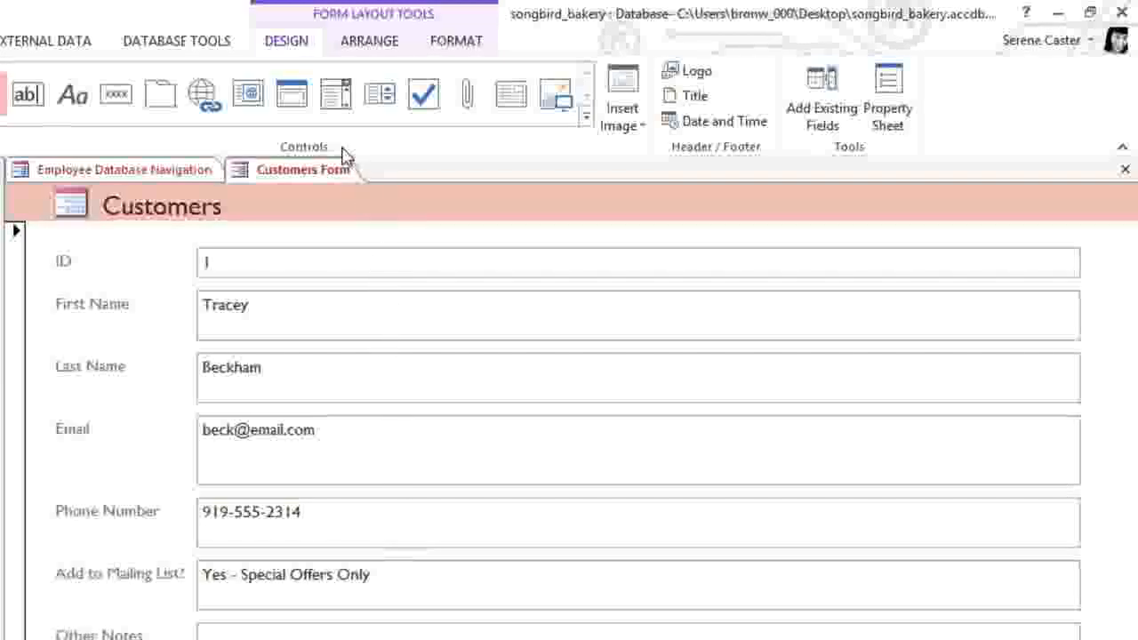
Step: Place a combo box listing No, Yes - Weekly and Yes - Special Offers Only, widening its column
left_click(338, 94)
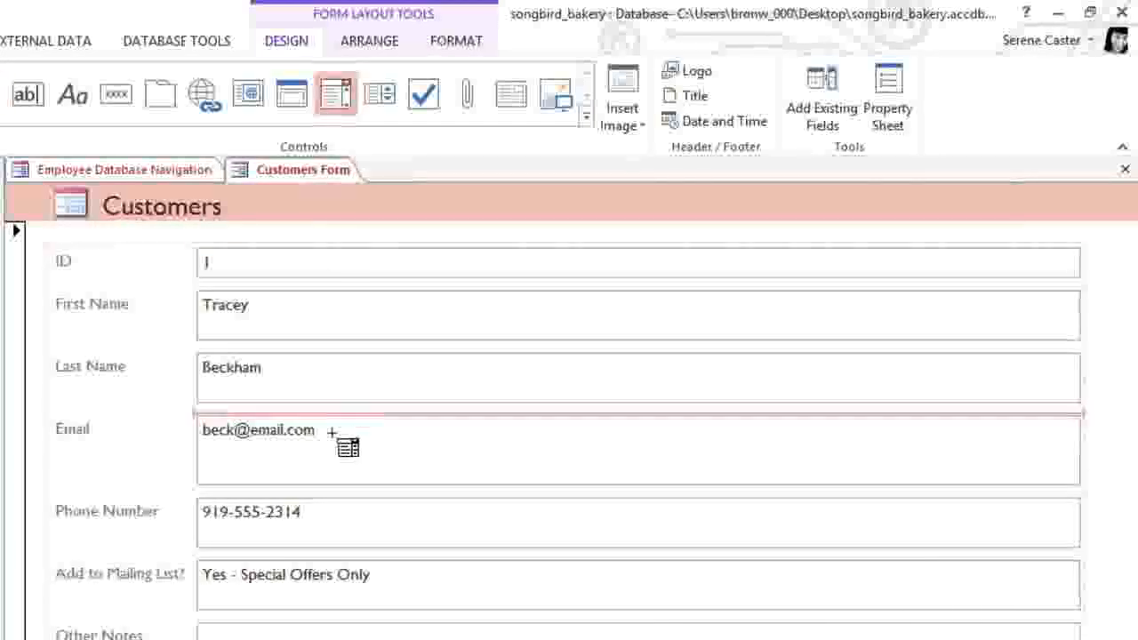
left_click(322, 556)
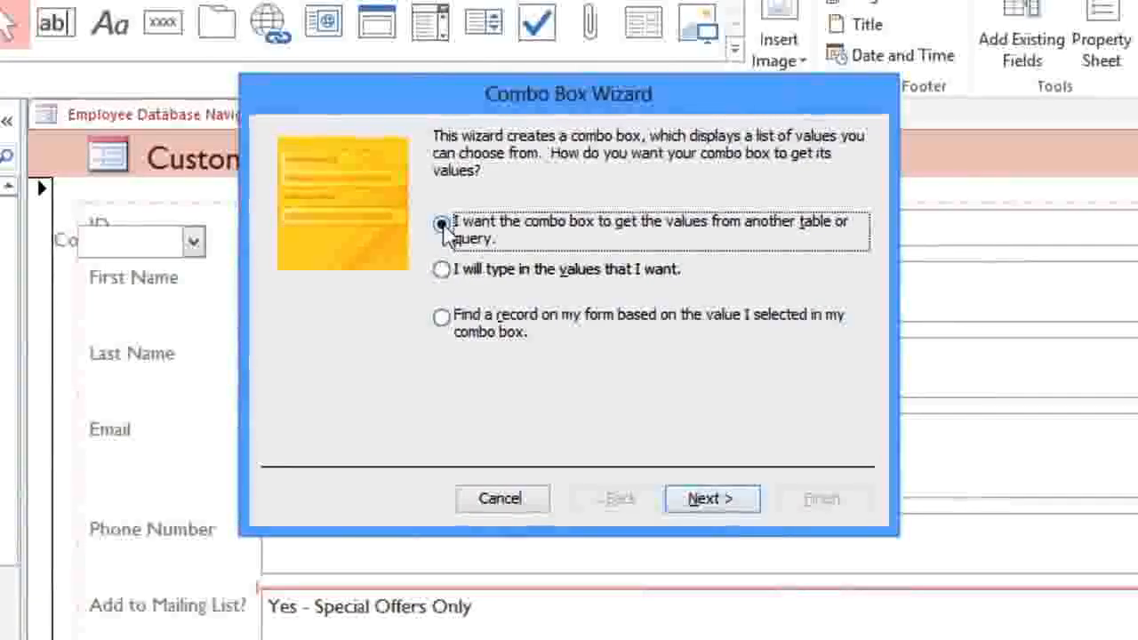
left_click(444, 271)
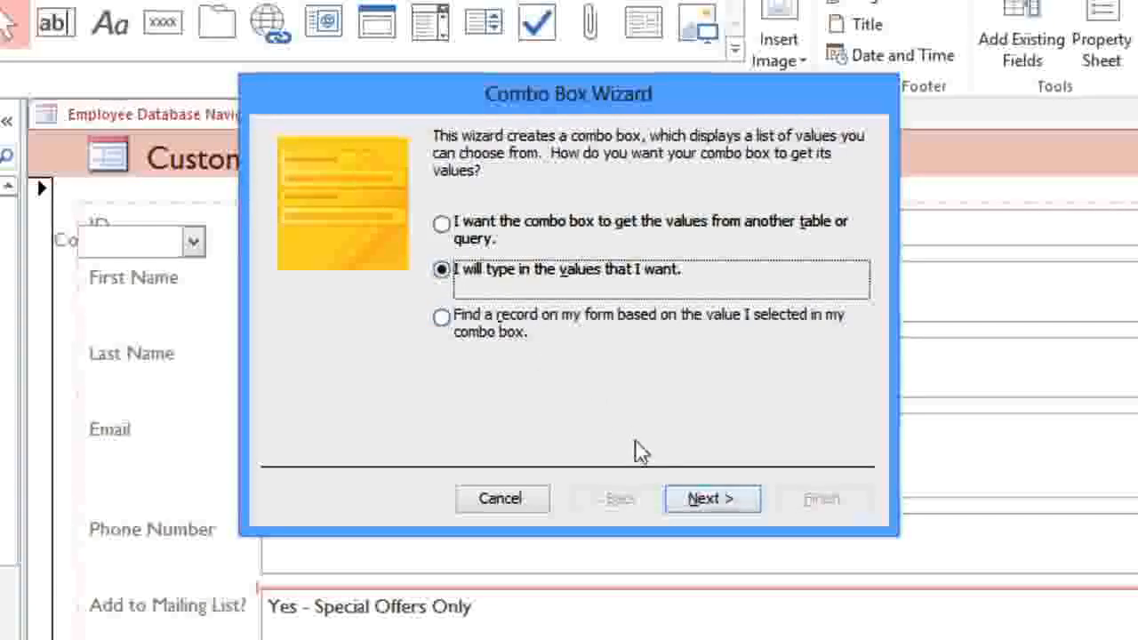
left_click(693, 500)
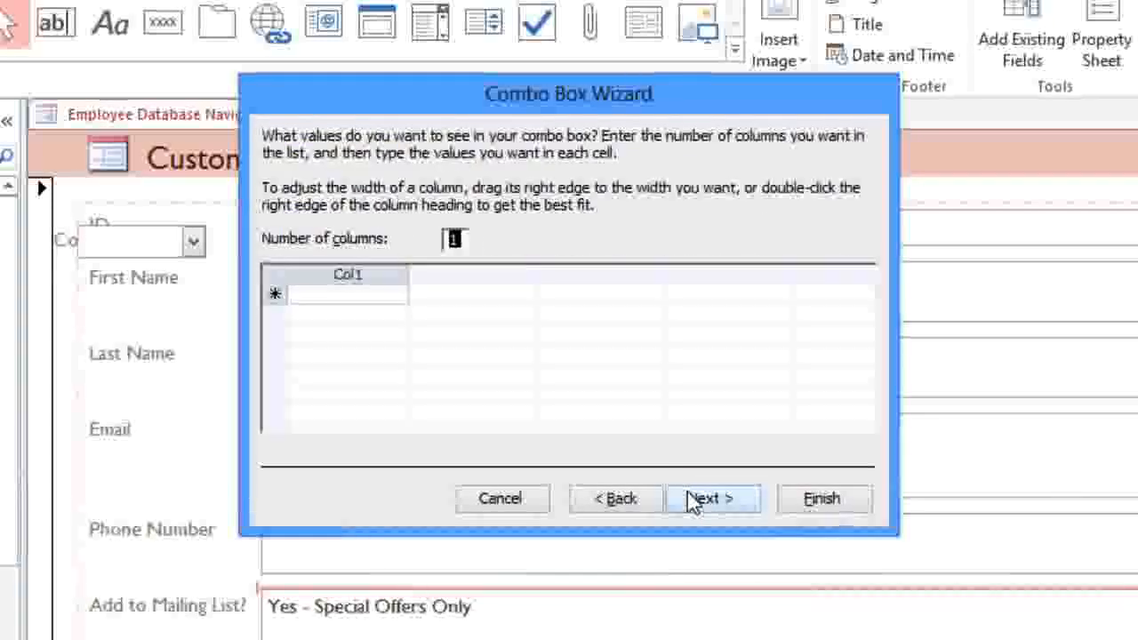
left_click(390, 295)
type("No")
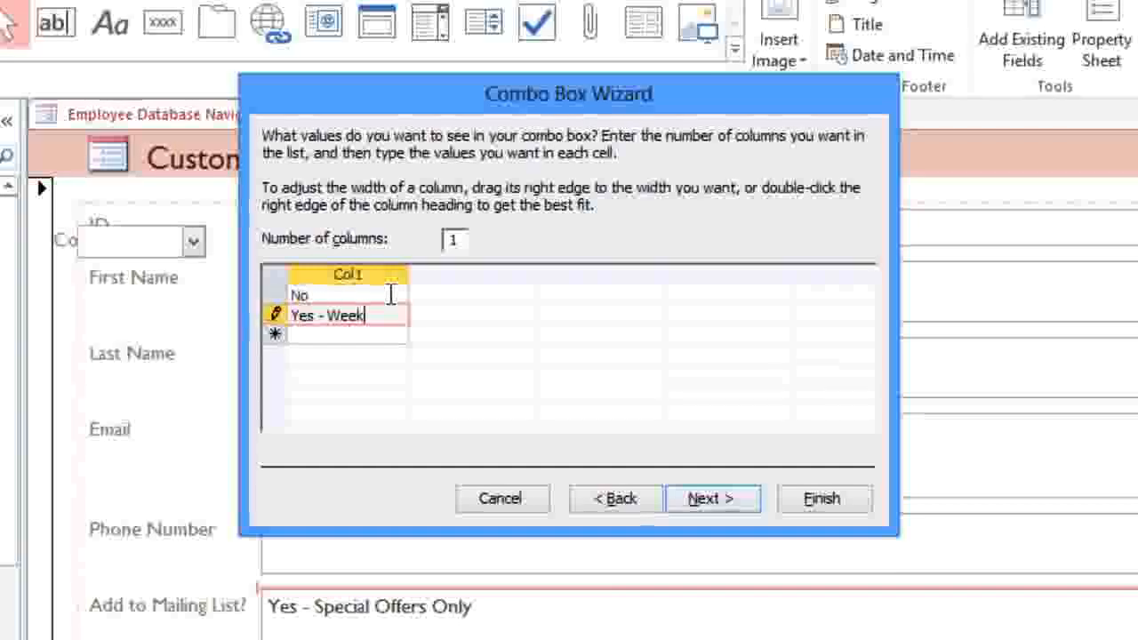
key("Return")
type("Yes")
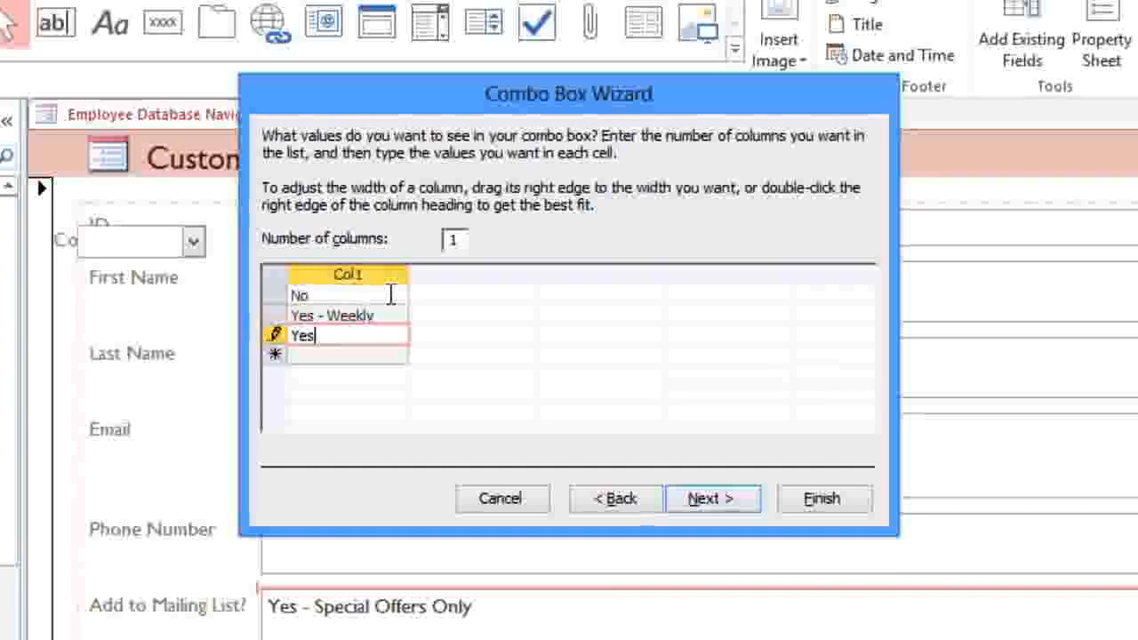
type(" - Special Of")
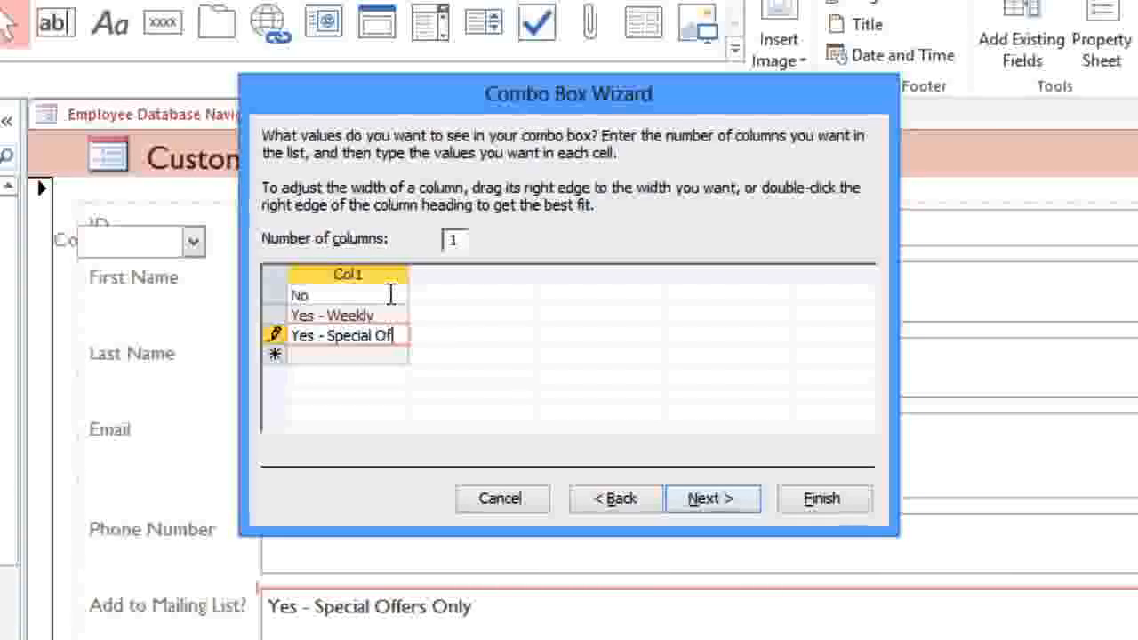
type("fers Only")
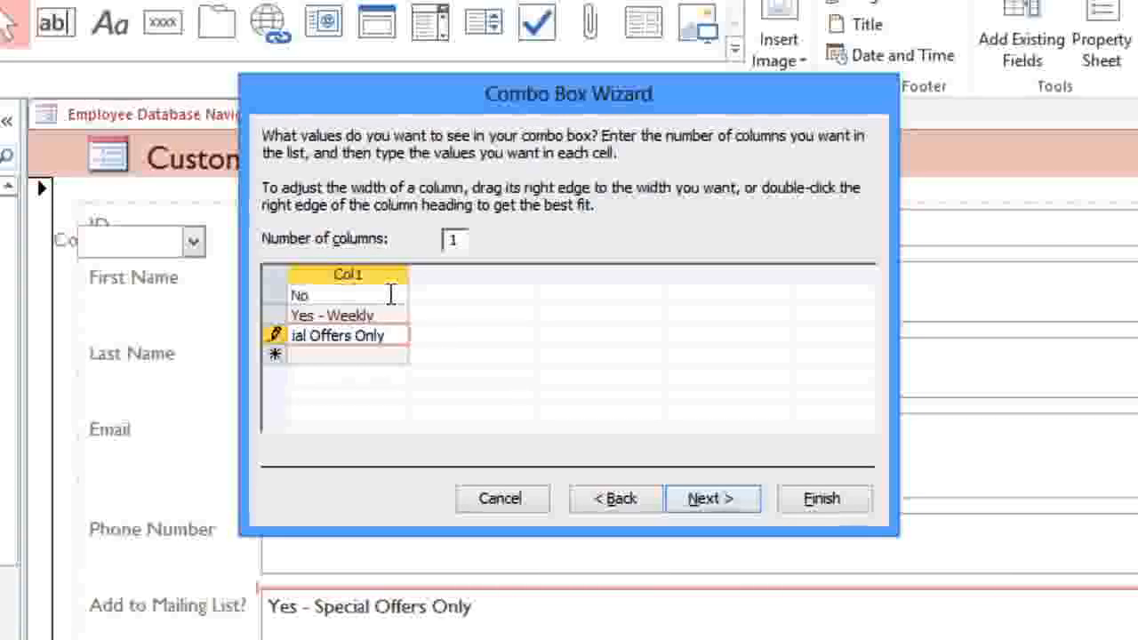
left_click_drag(408, 274, 461, 275)
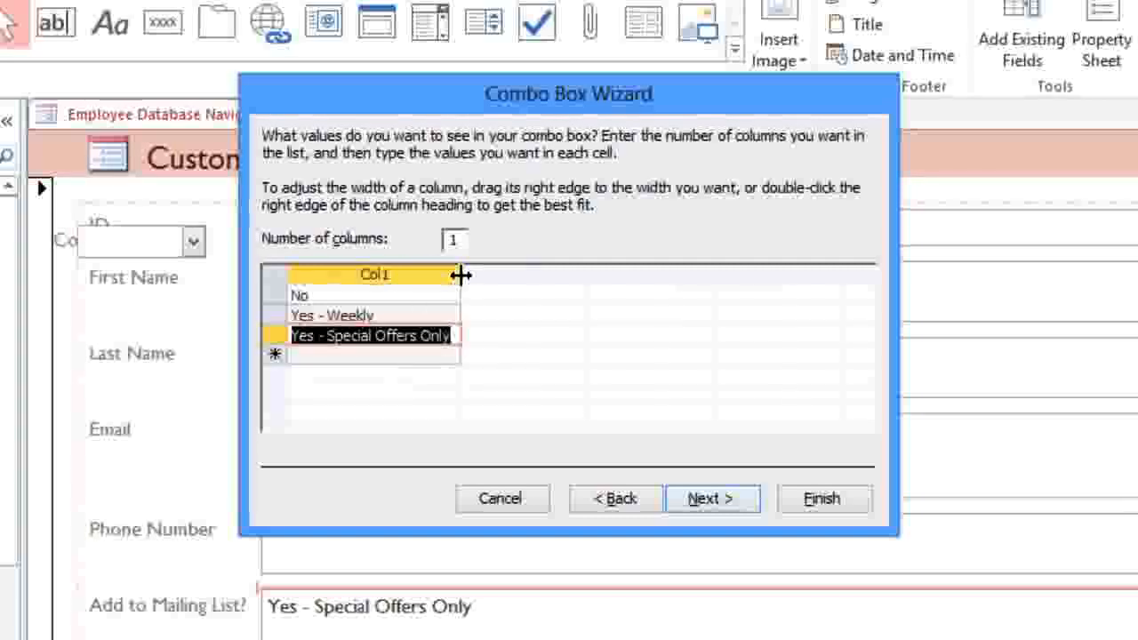
Step: Store the combo box value in the Add to Mailing List? field and label it 'Add to Mailing List?'
left_click(703, 500)
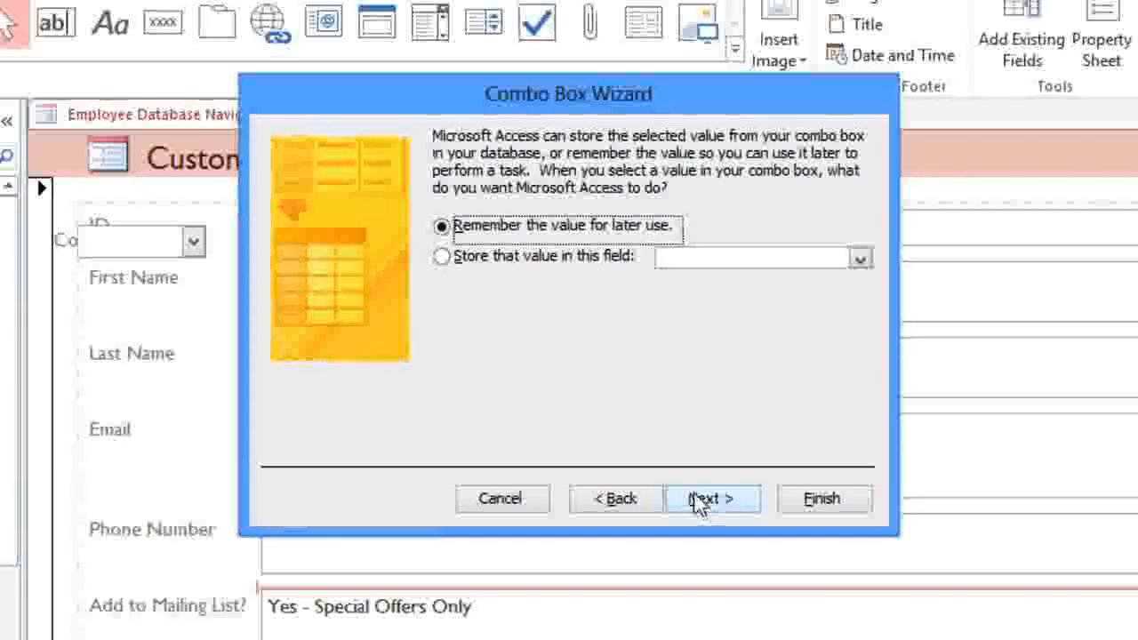
left_click(442, 257)
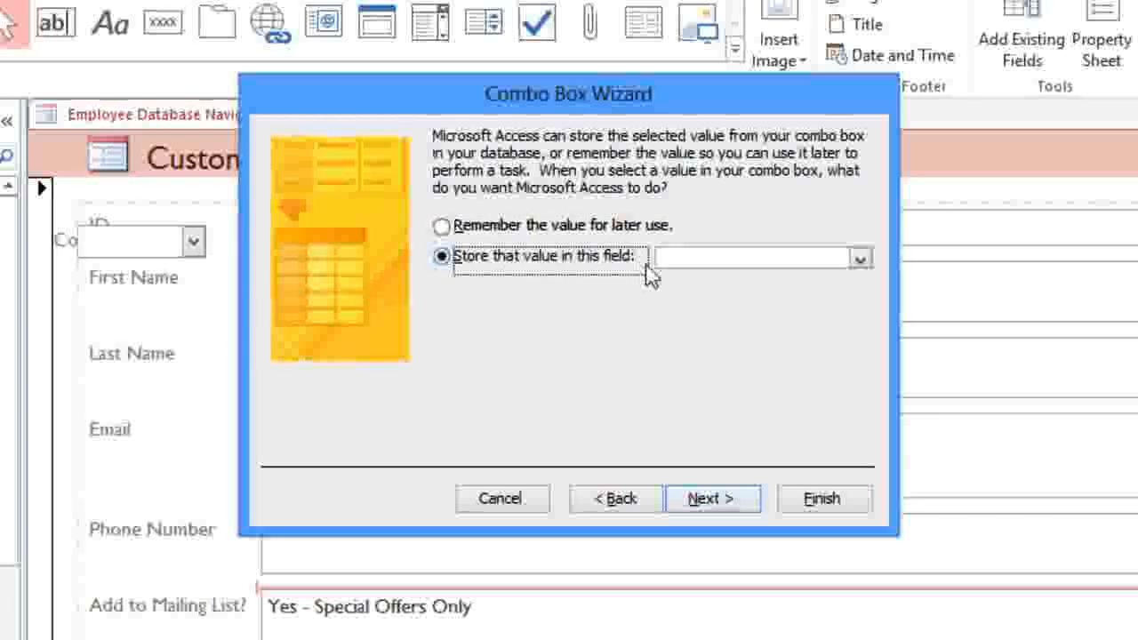
left_click(860, 259)
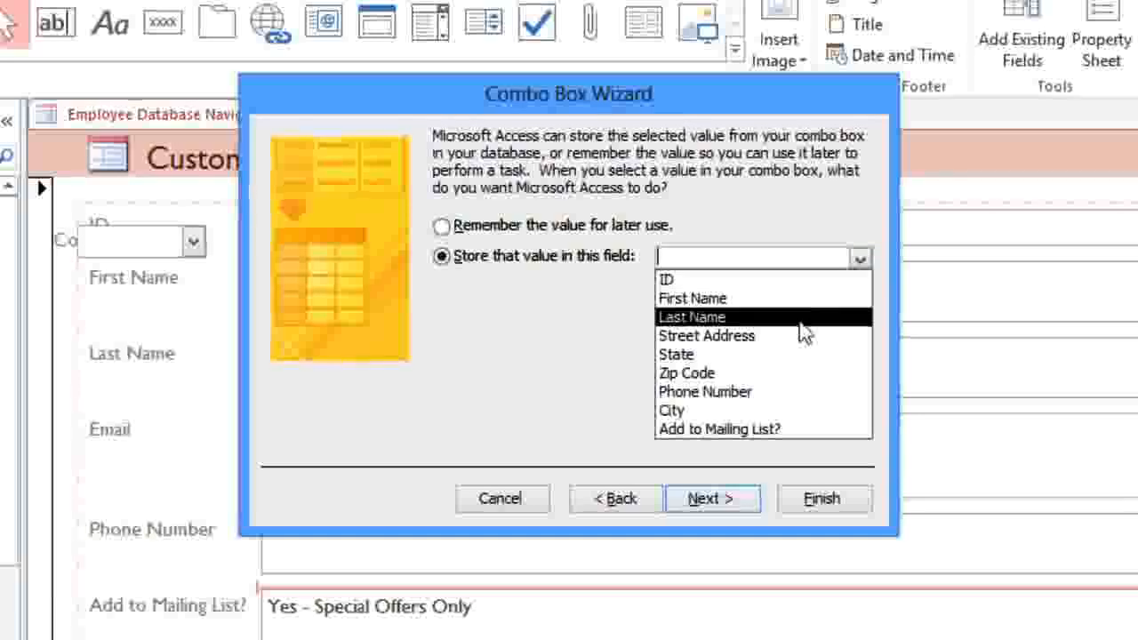
left_click(717, 431)
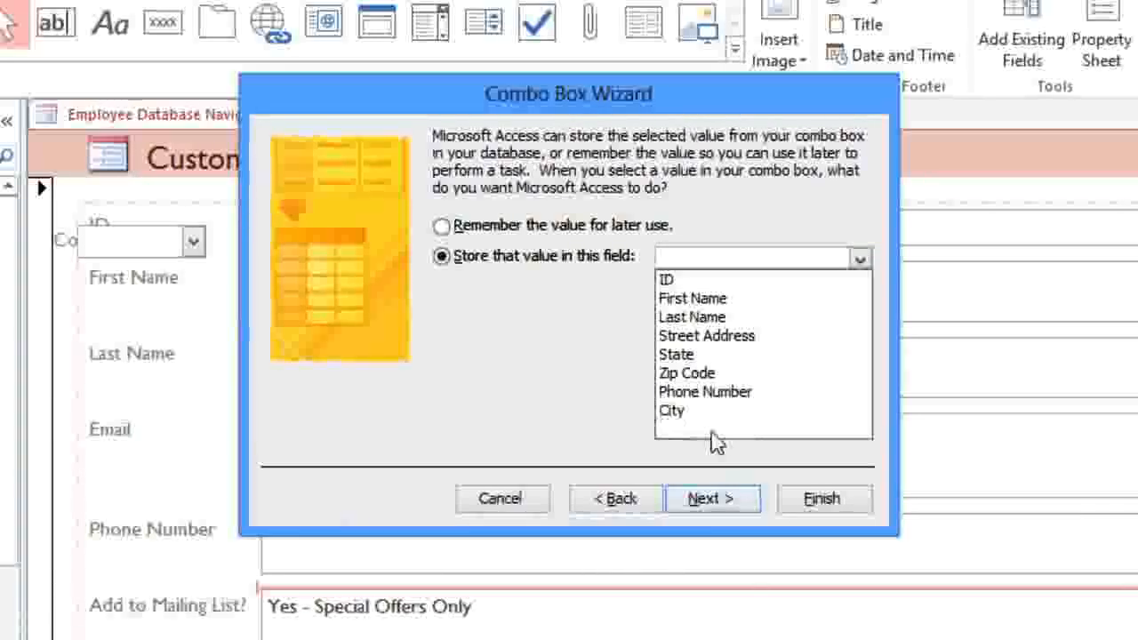
left_click(734, 503)
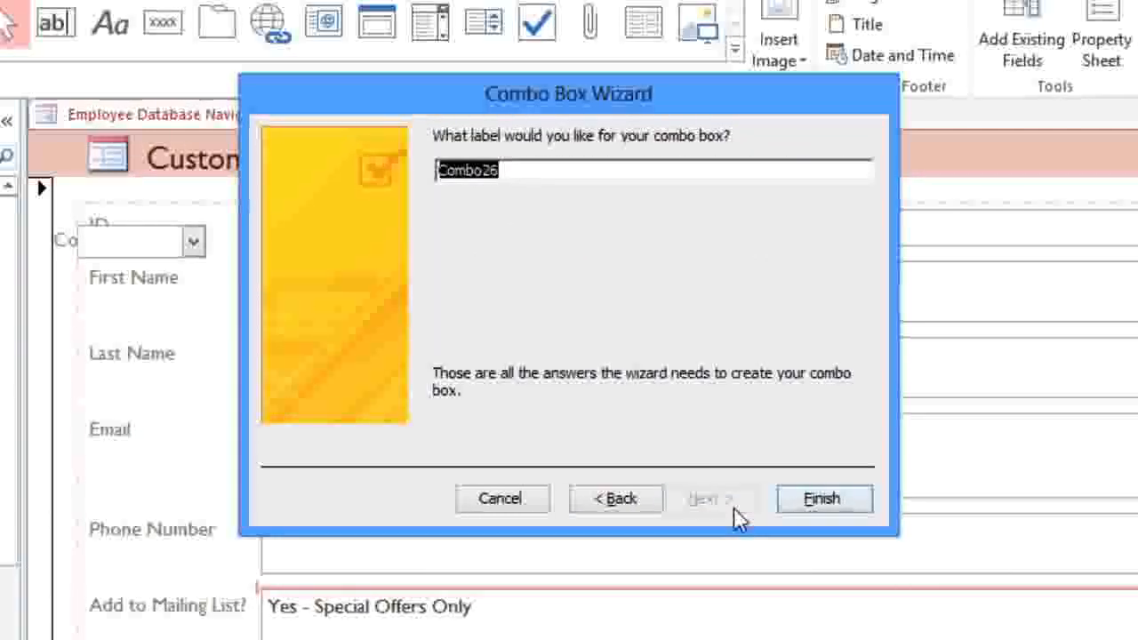
type("Add to Mailin")
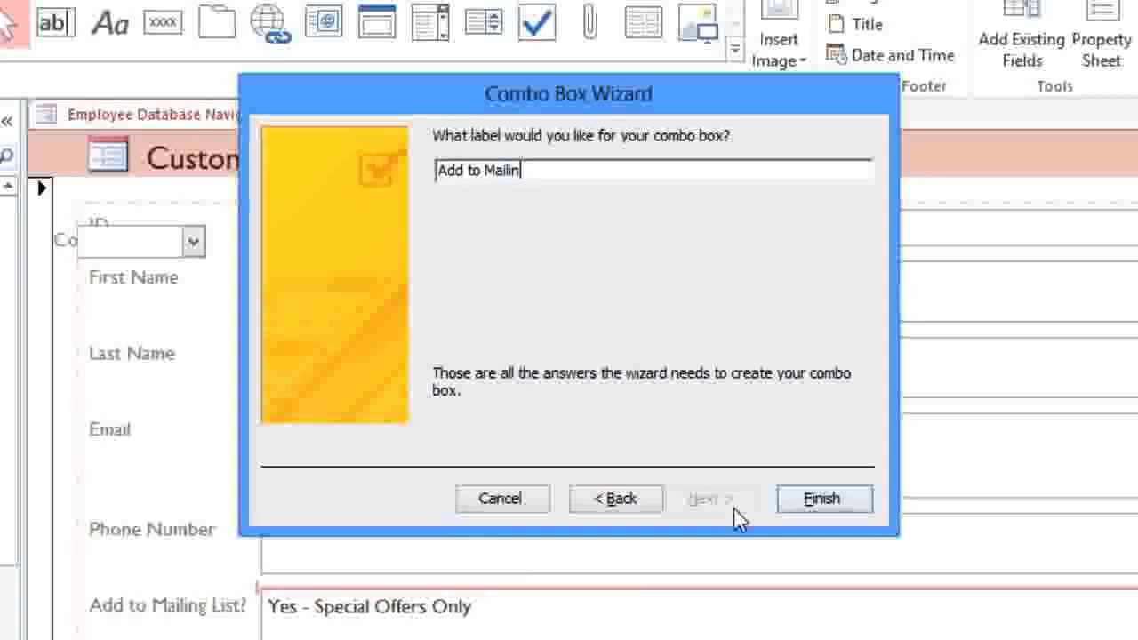
type("g List?")
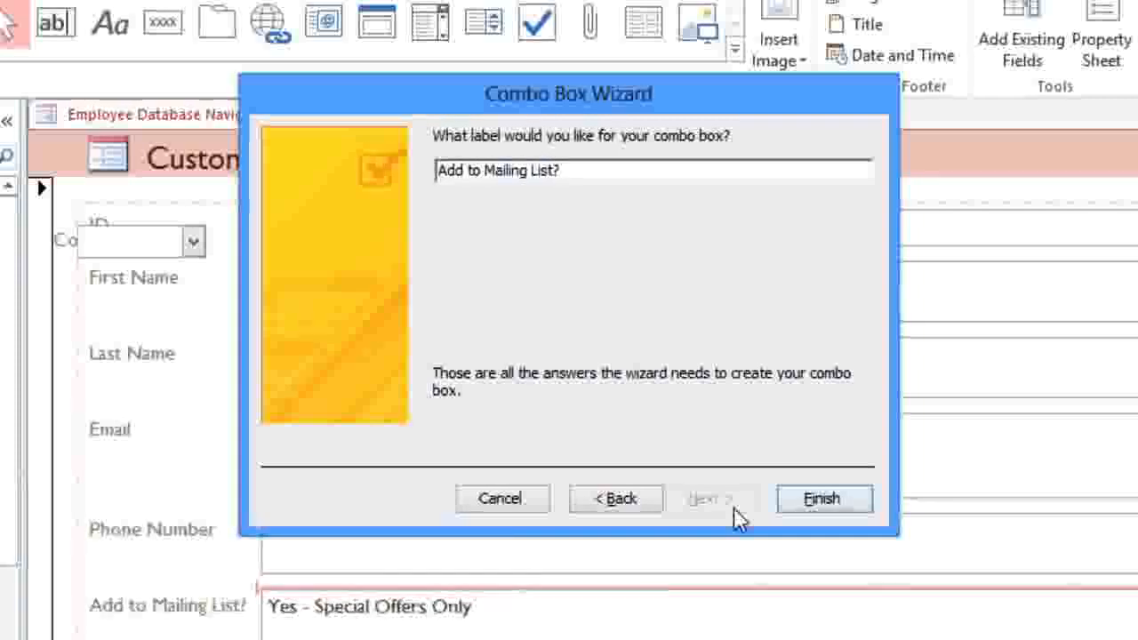
Step: Finish the combo box, delete the old mailing-list text box, and test choosing Yes - Weekly
left_click(790, 503)
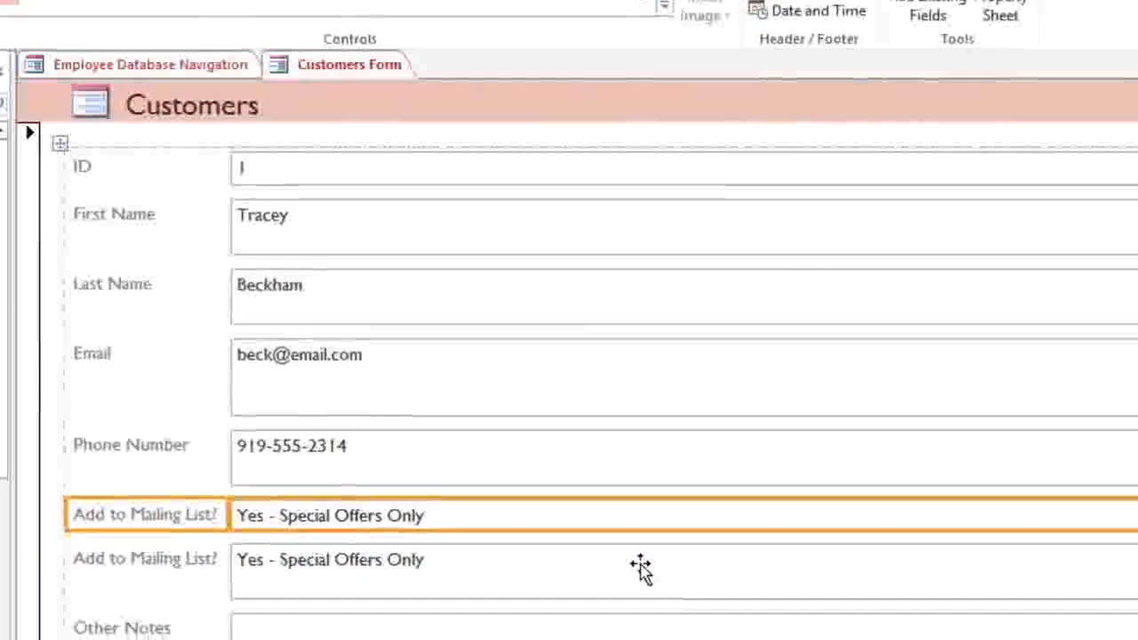
left_click(640, 569)
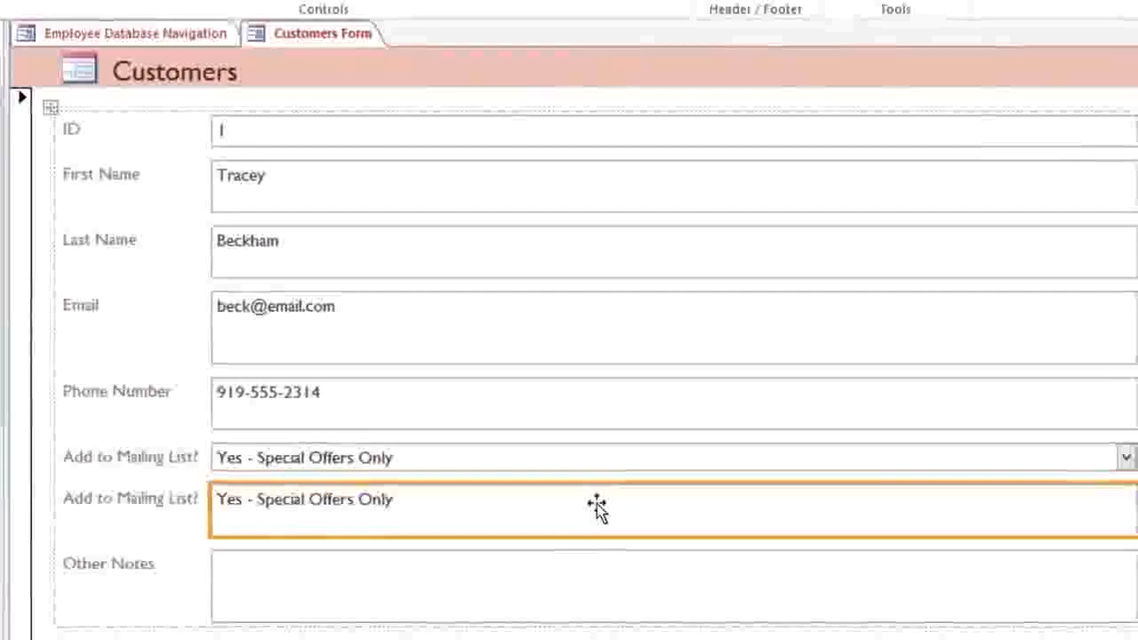
key("Delete")
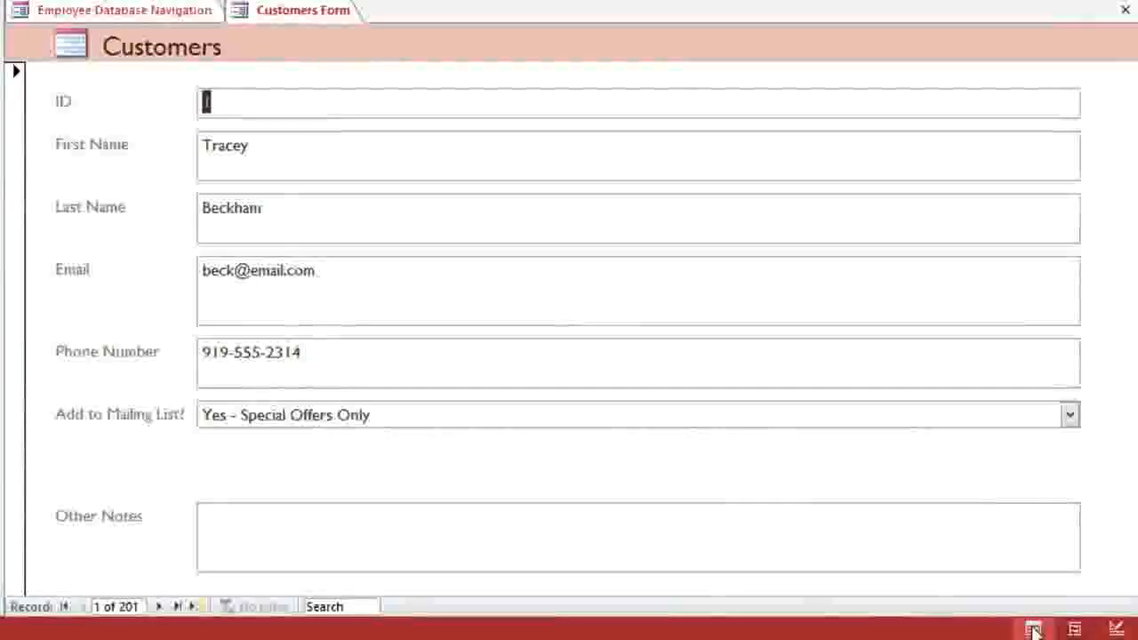
left_click(1069, 416)
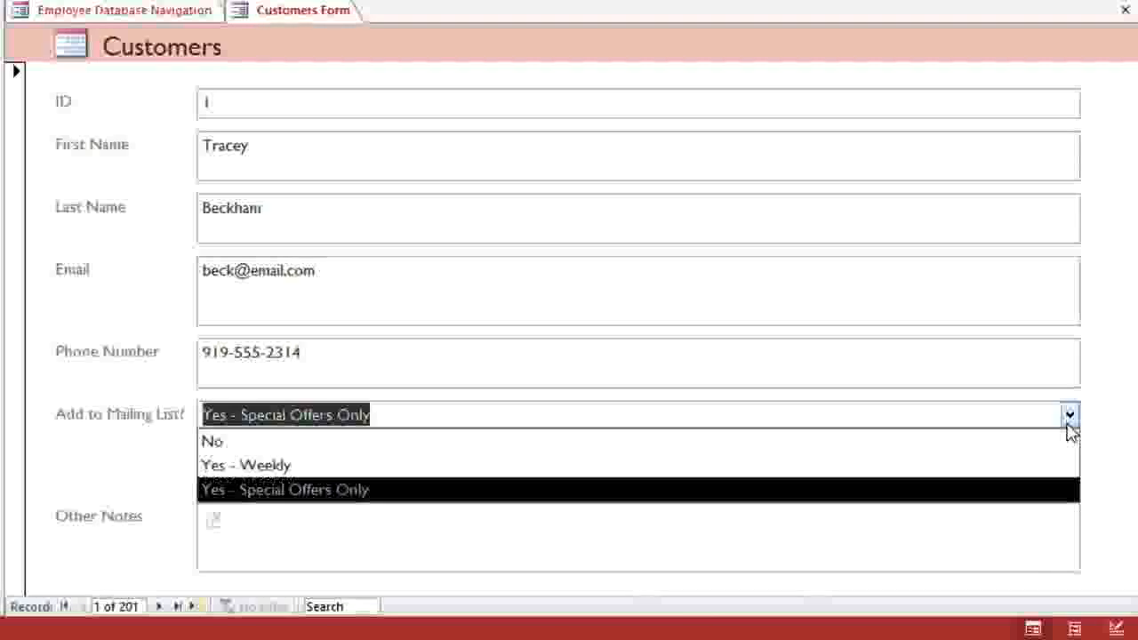
left_click(1067, 473)
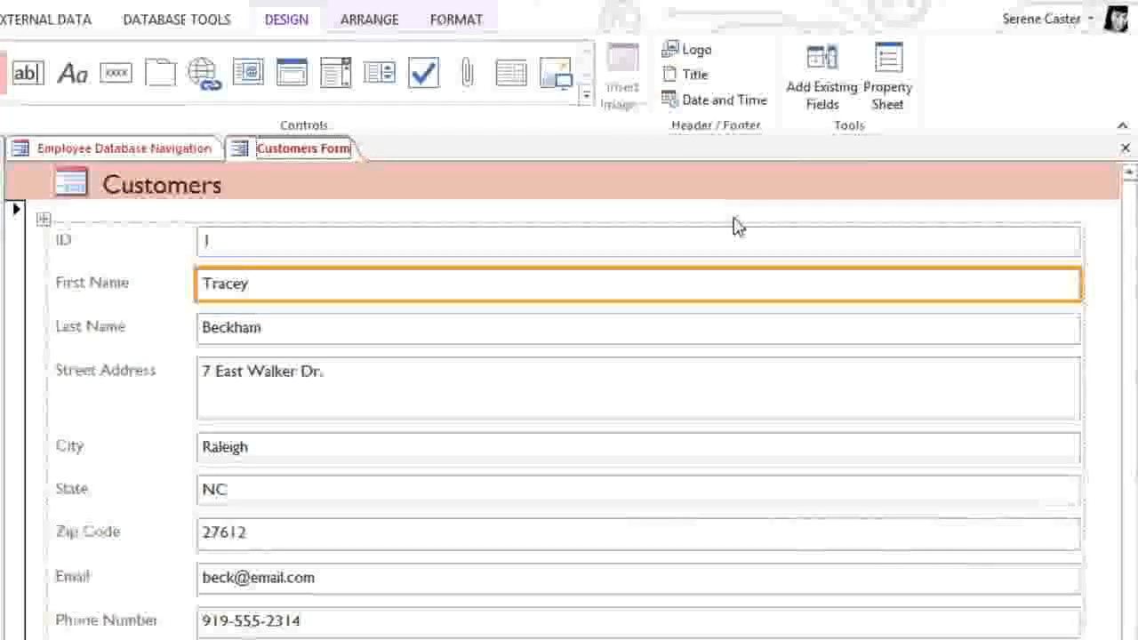
Step: Show the First Name box's Property Sheet and inspect its Back Color and Top values unchanged
left_click(885, 107)
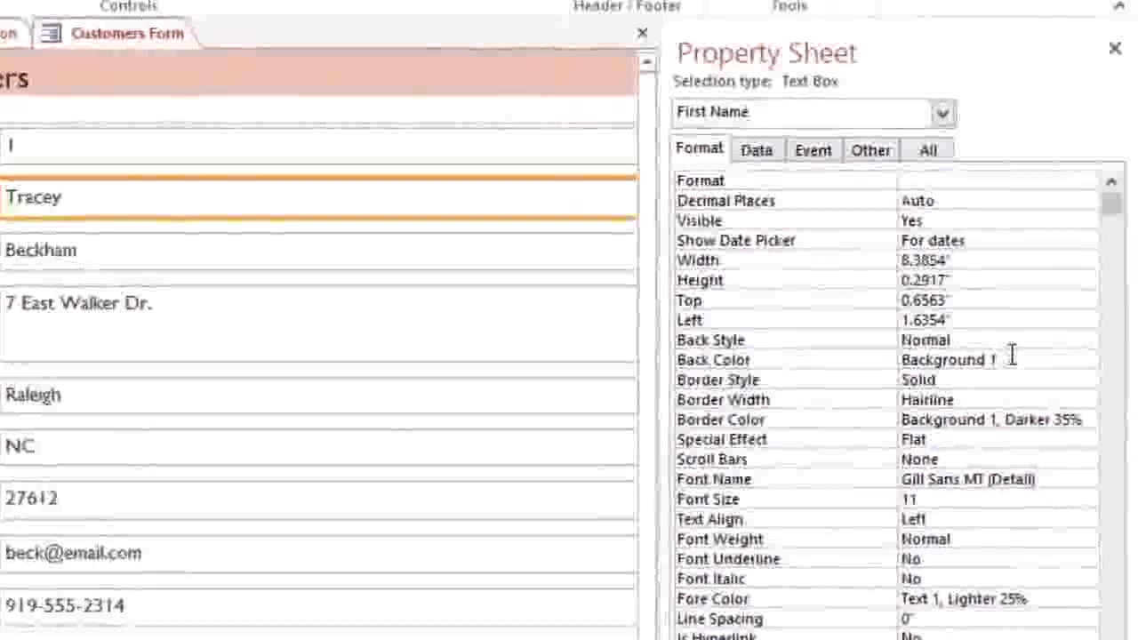
left_click(1012, 356)
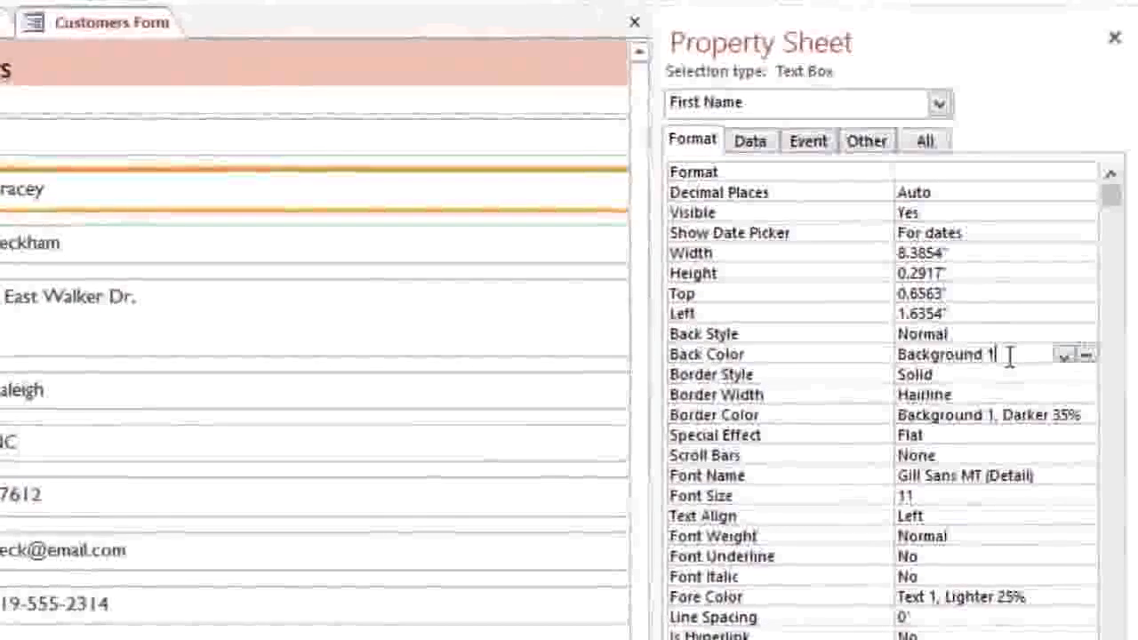
left_click(1086, 352)
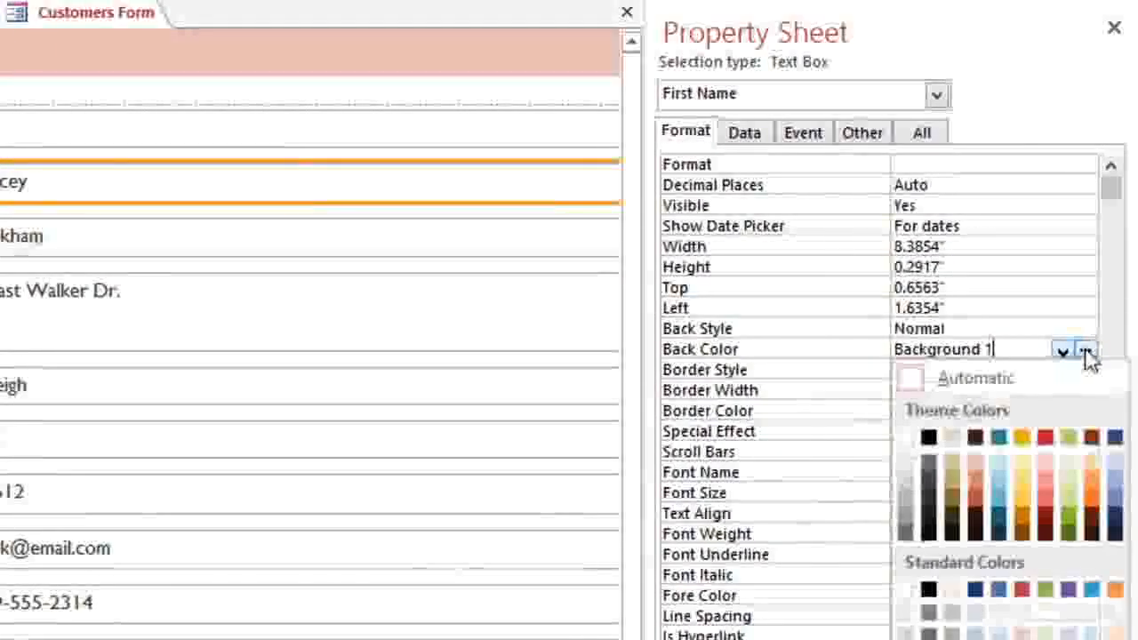
left_click(1018, 348)
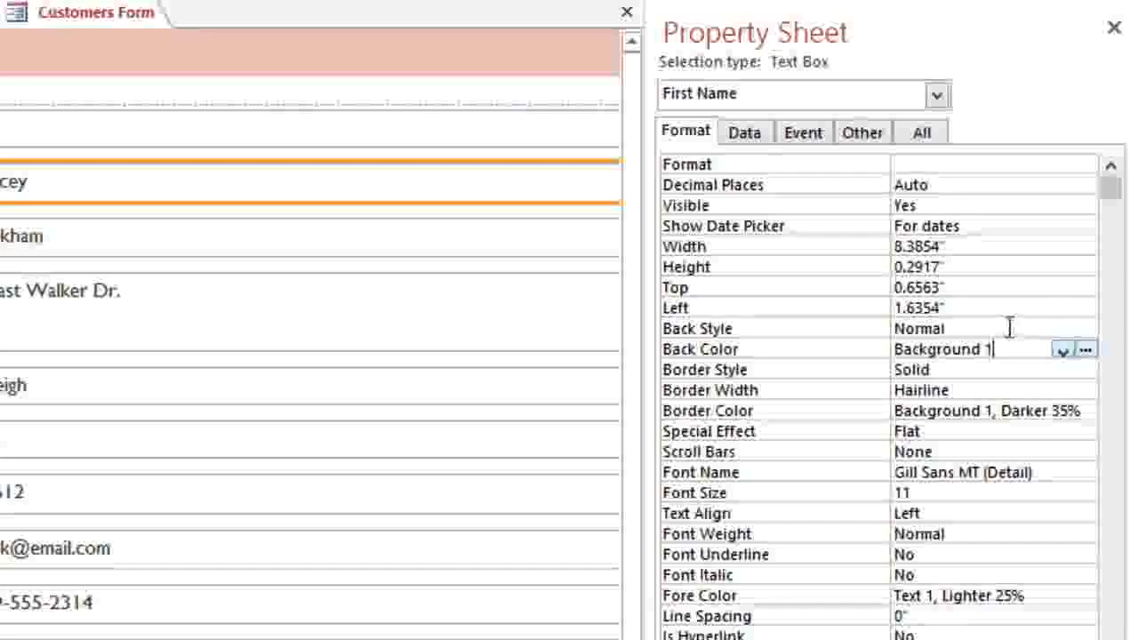
left_click(975, 284)
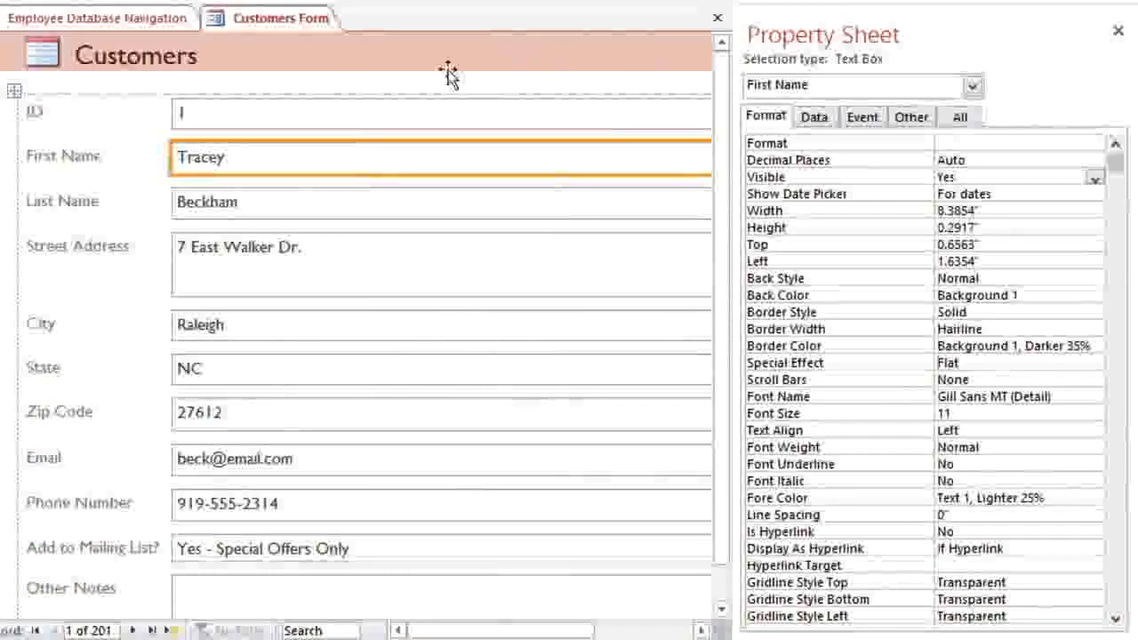
Step: Set the ID text box's Visible property to No and switch to Form View
left_click(219, 115)
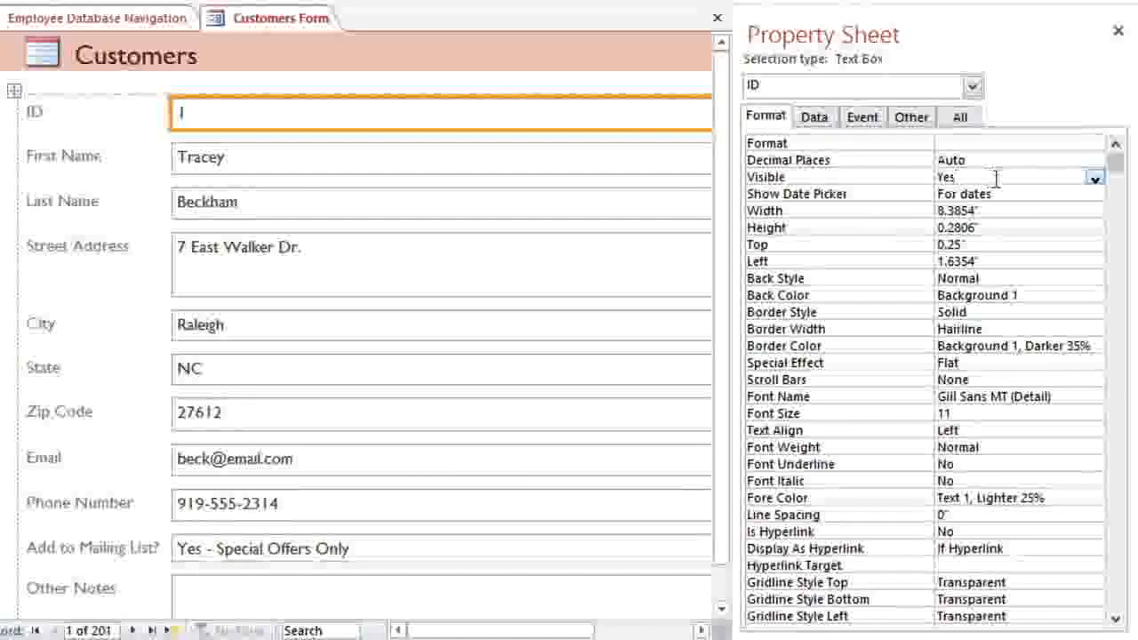
left_click(1094, 179)
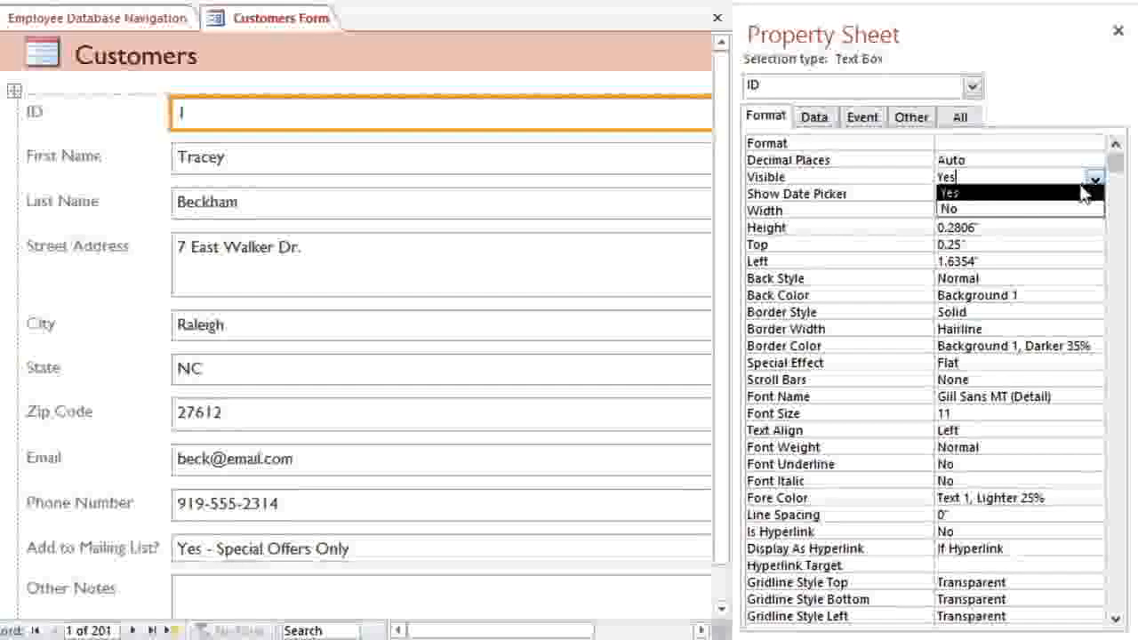
left_click(1062, 212)
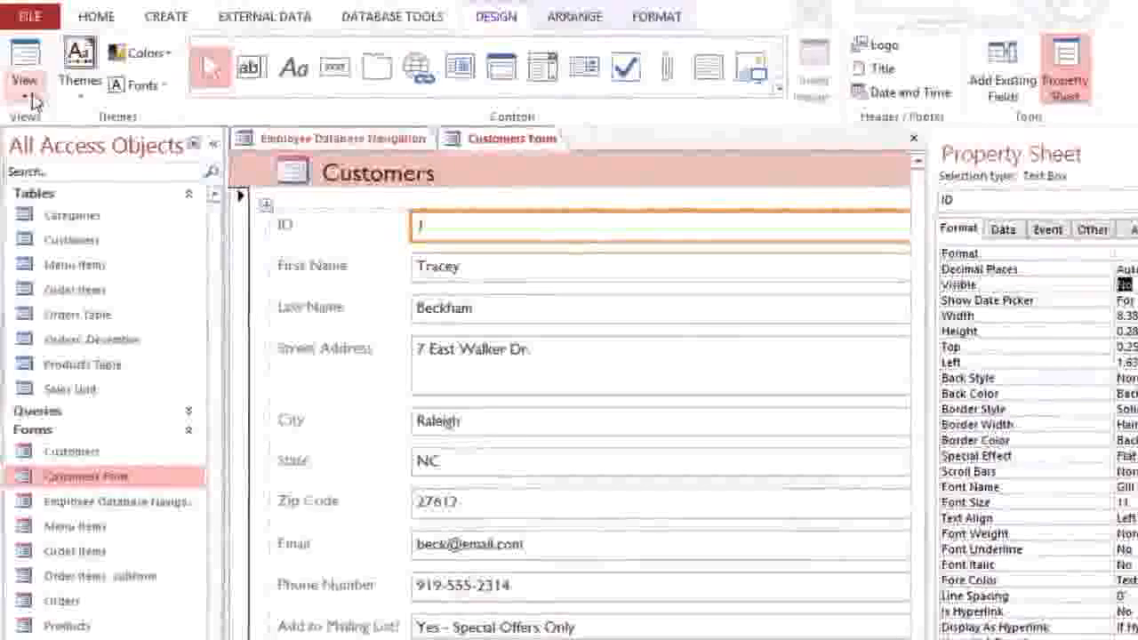
left_click(33, 98)
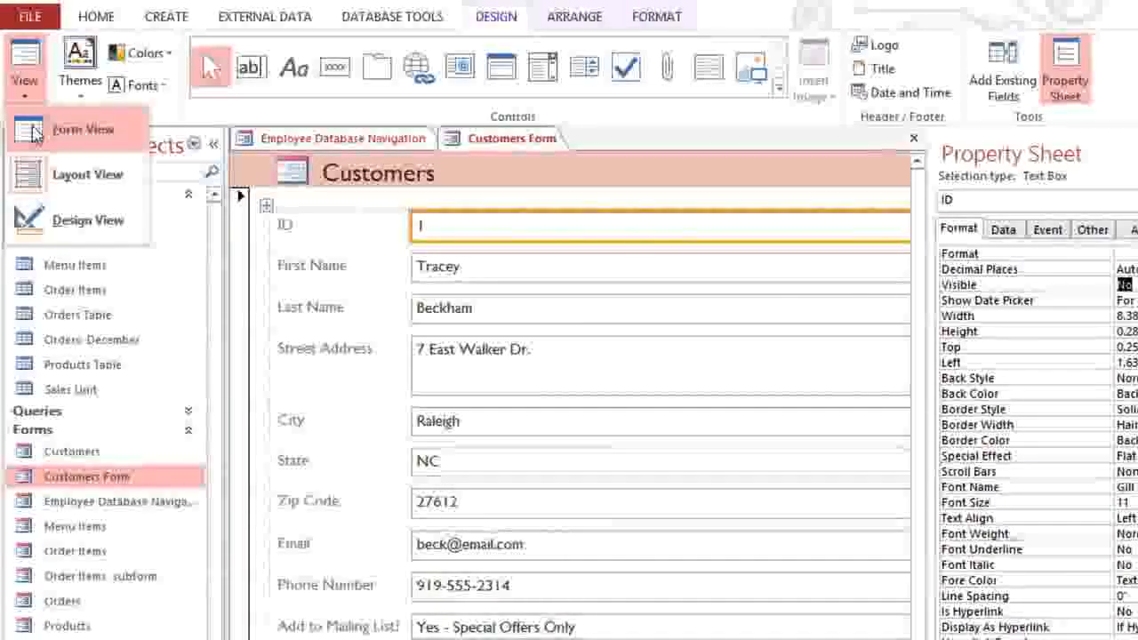
left_click(33, 130)
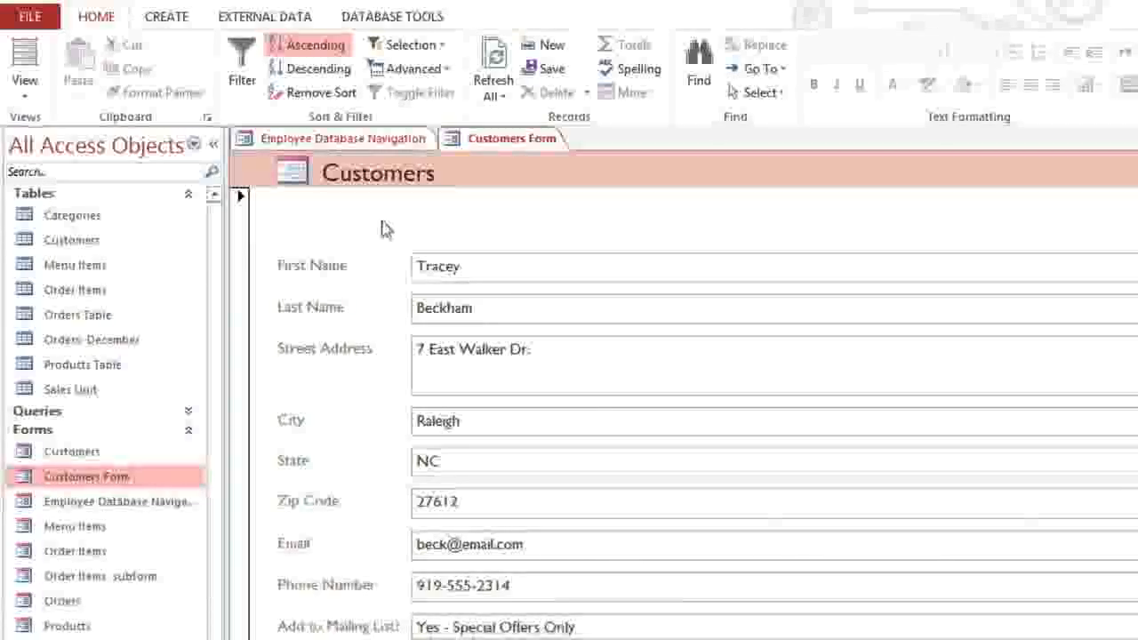
Step: Open the Orders form in Layout View and show the Pickup Date box's Data properties
double_click(71, 603)
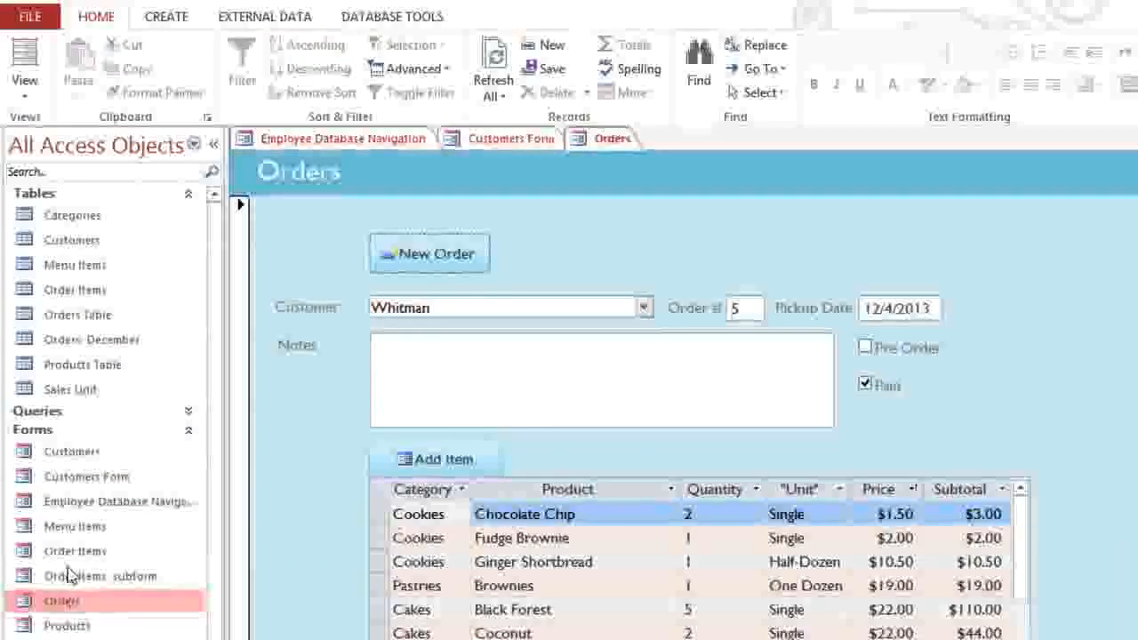
left_click(29, 96)
left_click(29, 177)
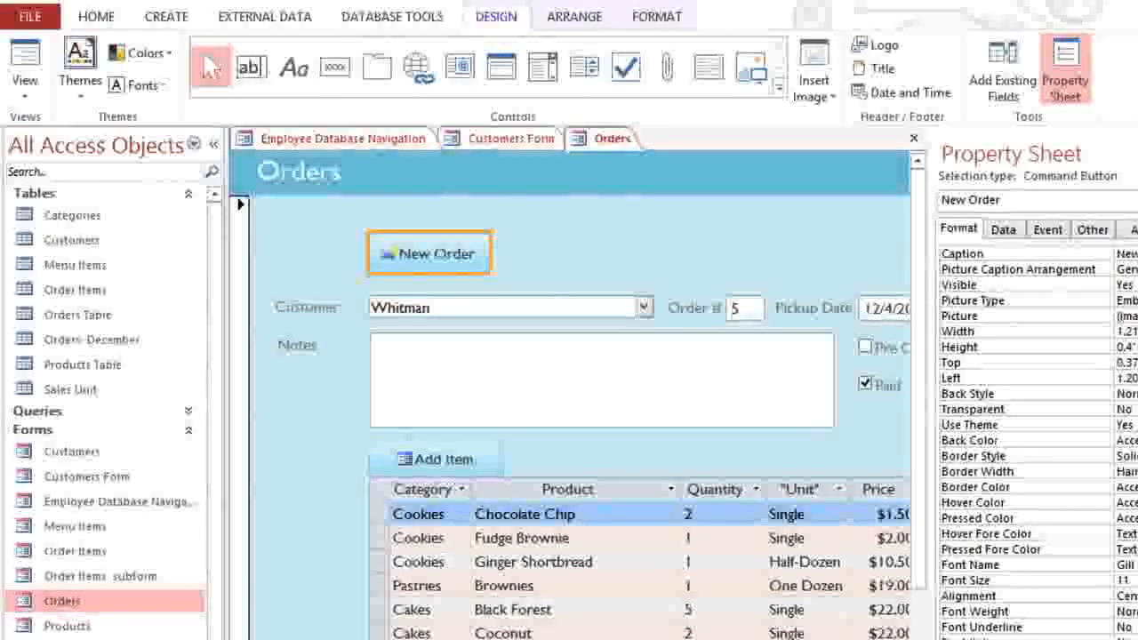
left_click_drag(666, 639, 782, 639)
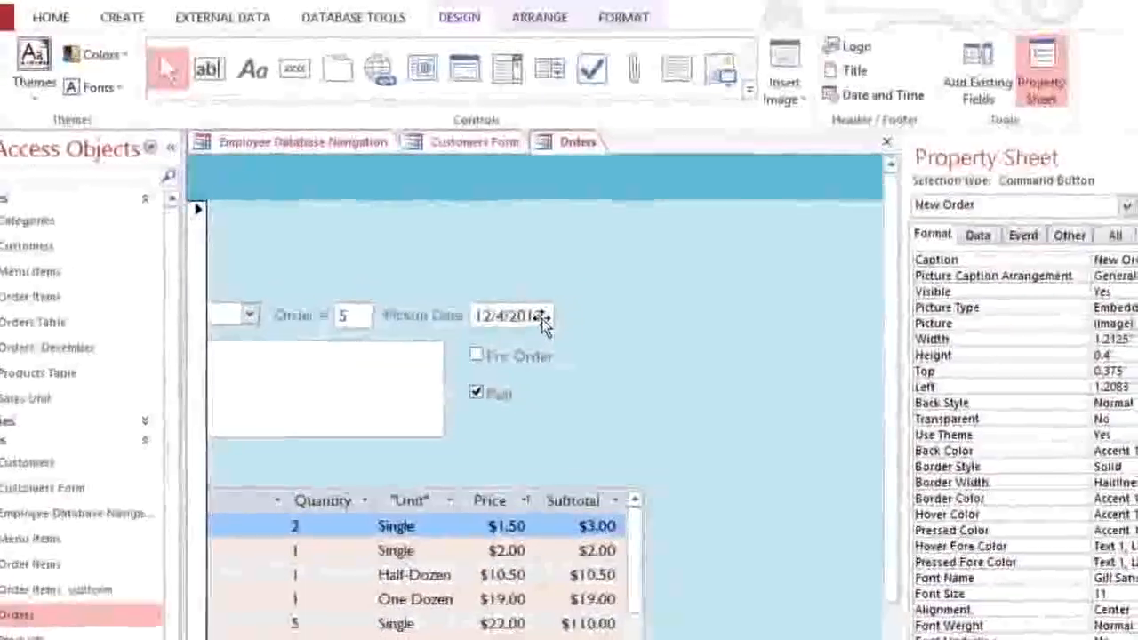
left_click(541, 320)
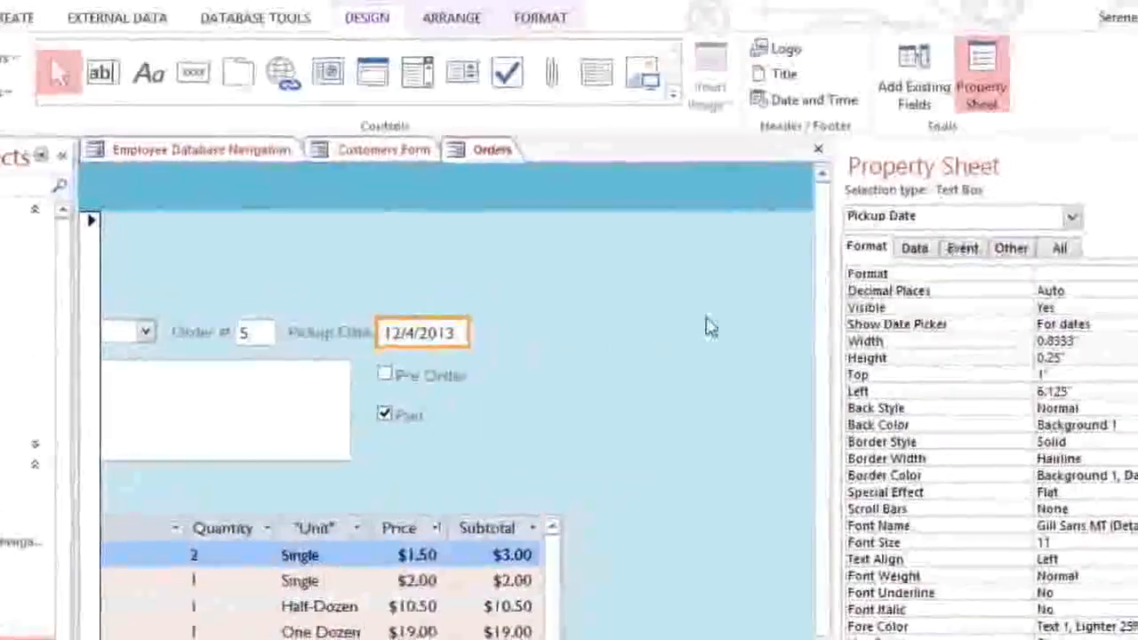
left_click(916, 252)
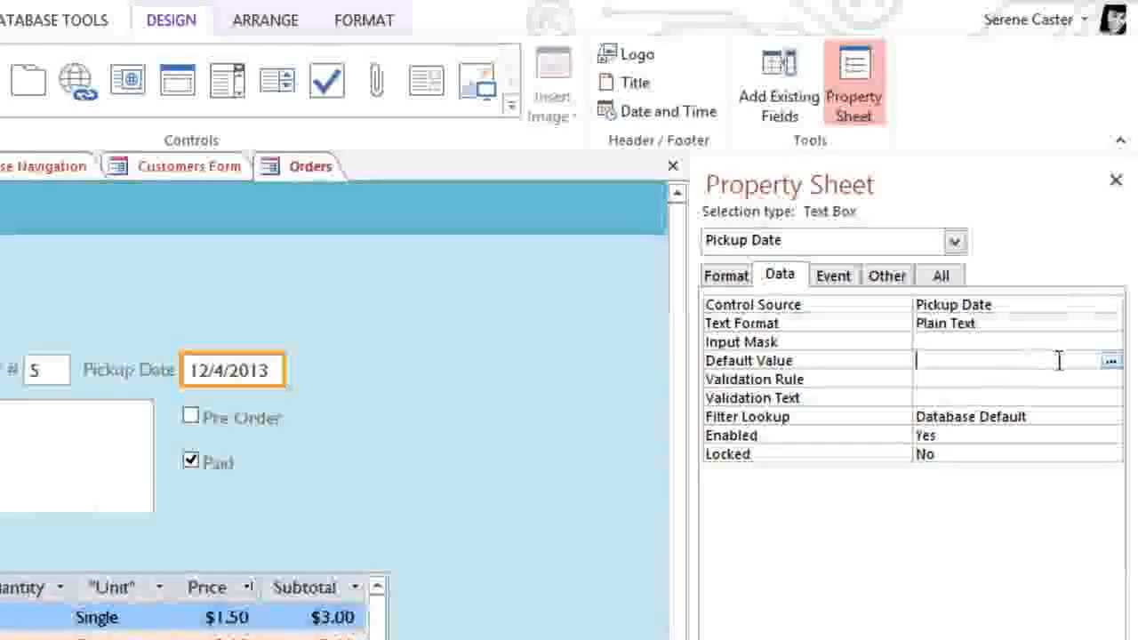
Step: Set Pickup Date's Default Value to =Date() using the Current Date common expression
left_click(1110, 363)
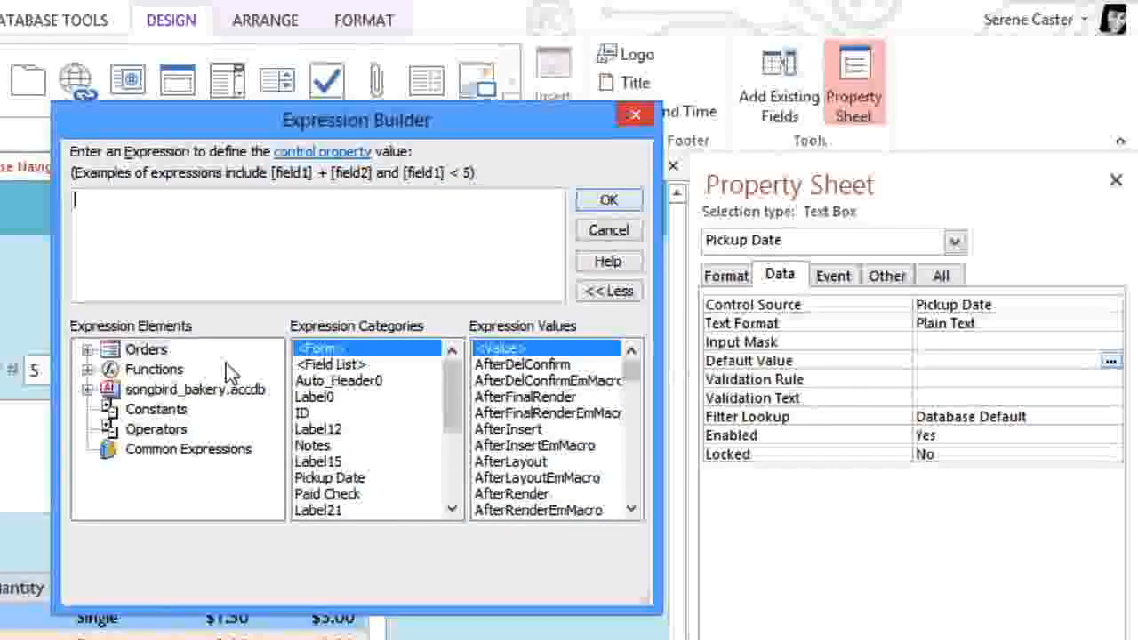
left_click(225, 453)
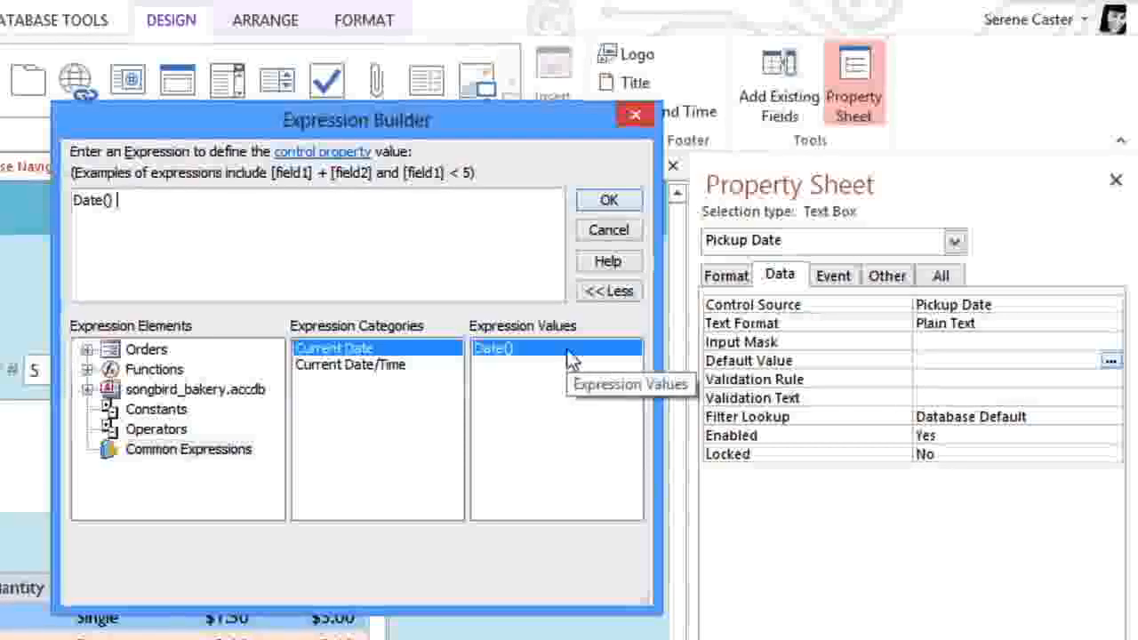
left_click(605, 206)
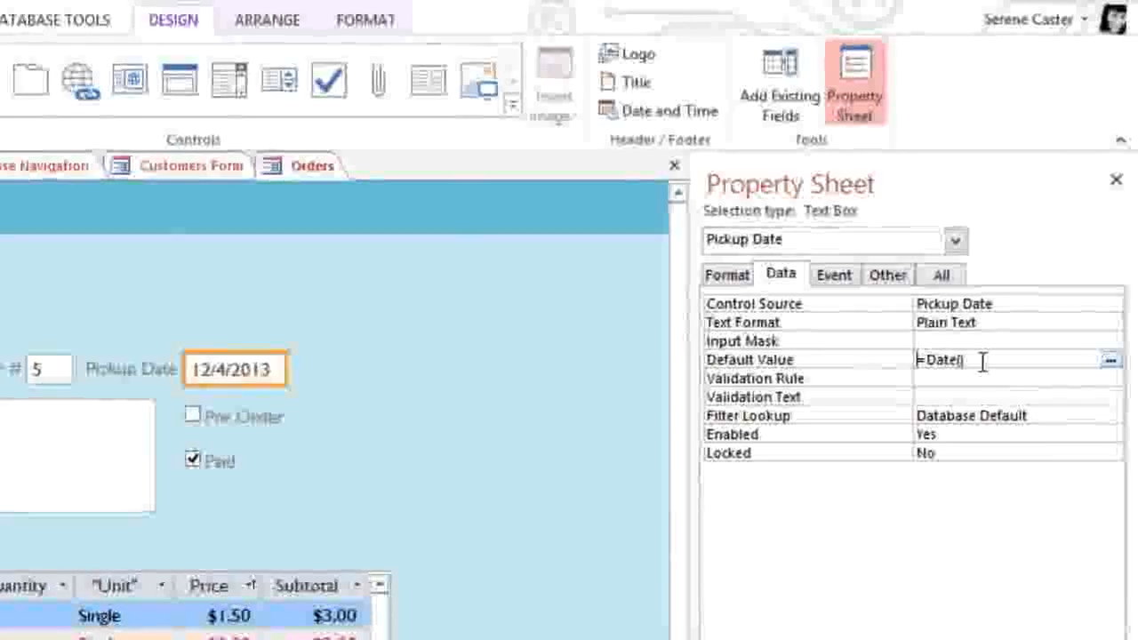
Step: Switch the Orders form to Form View and begin a new order, Pickup Date prefilled with 1/31/2014
left_click(1116, 177)
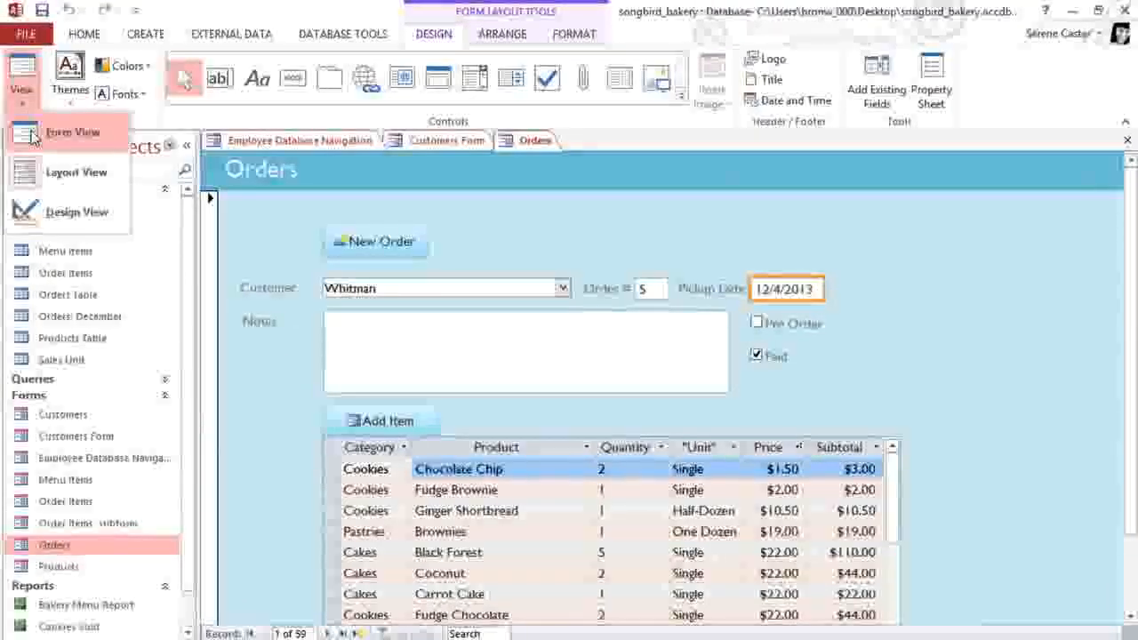
left_click(31, 133)
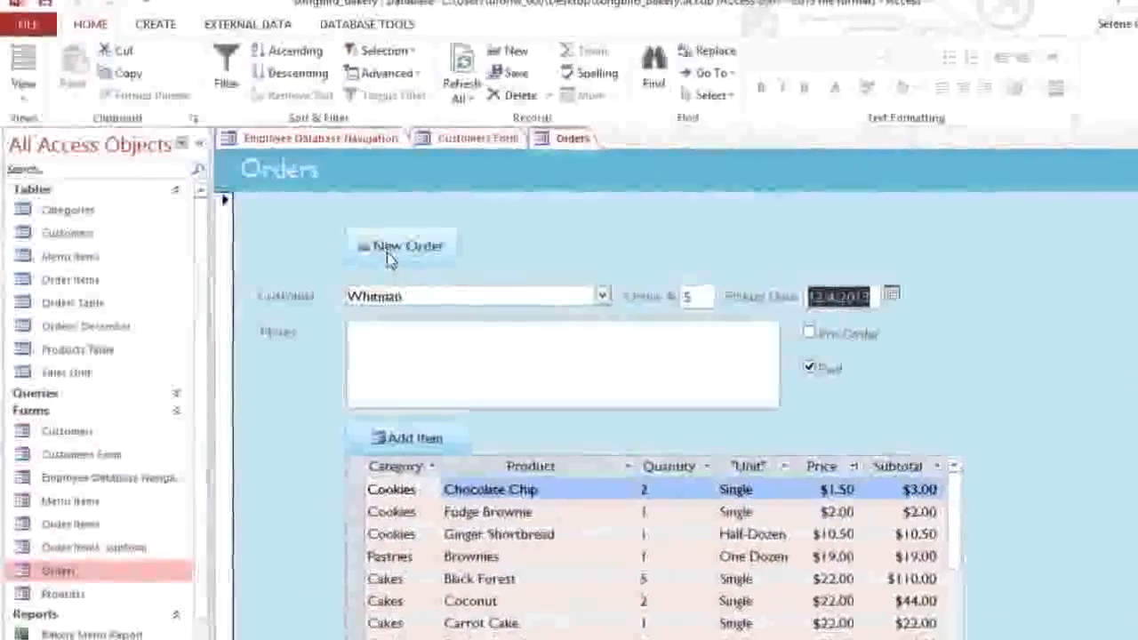
left_click(374, 255)
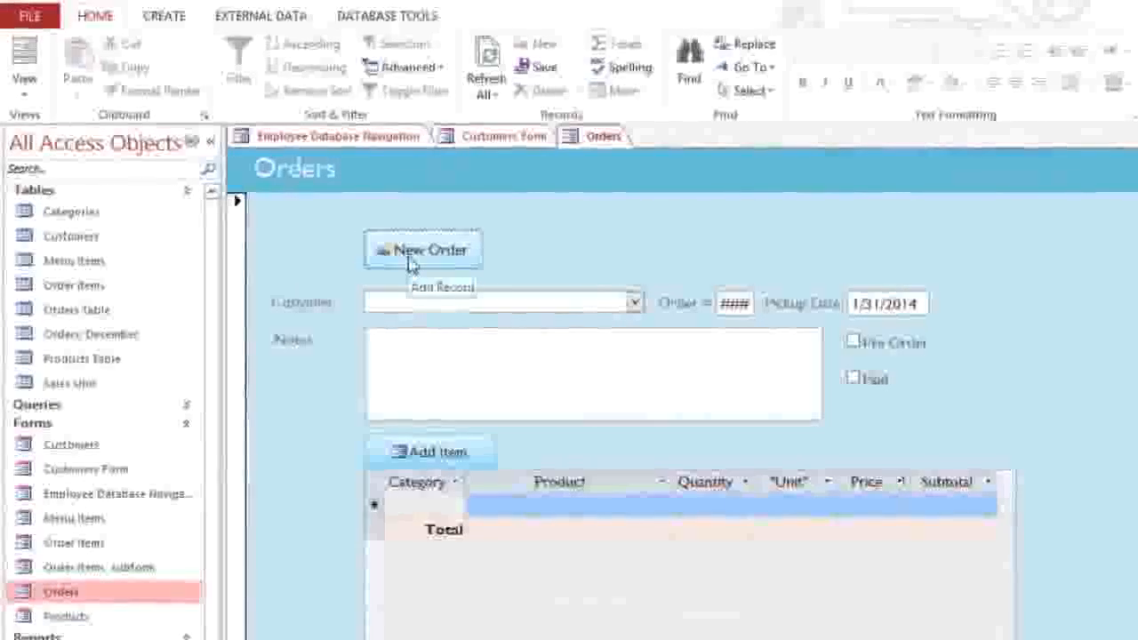
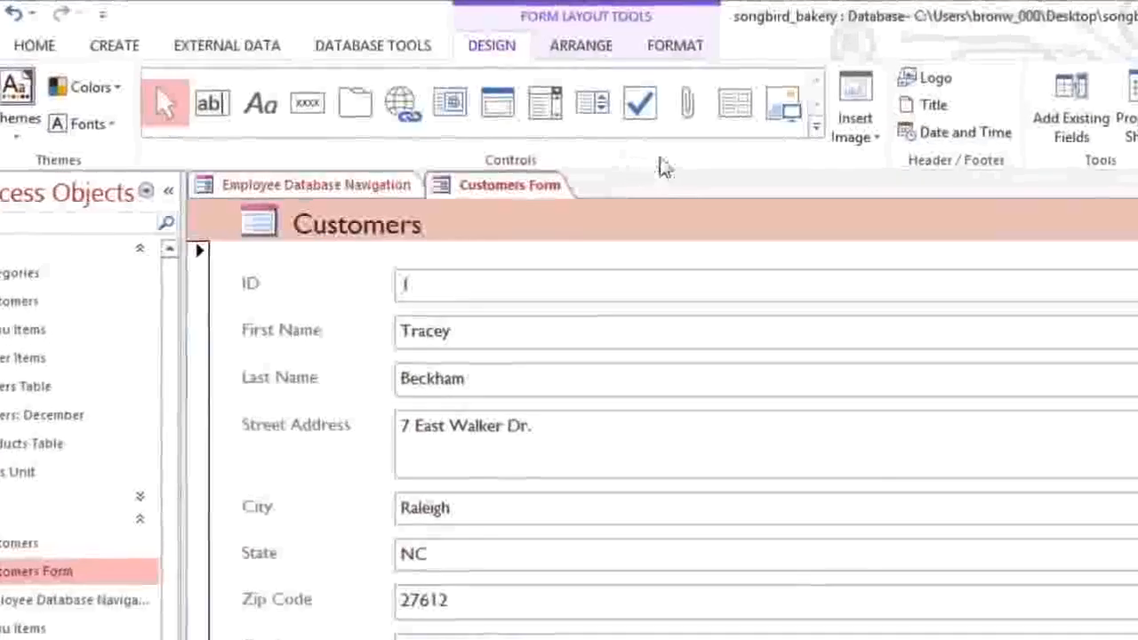
Step: With Control Wizards on, place a new command button above the ID field on the Customers form
left_click(842, 142)
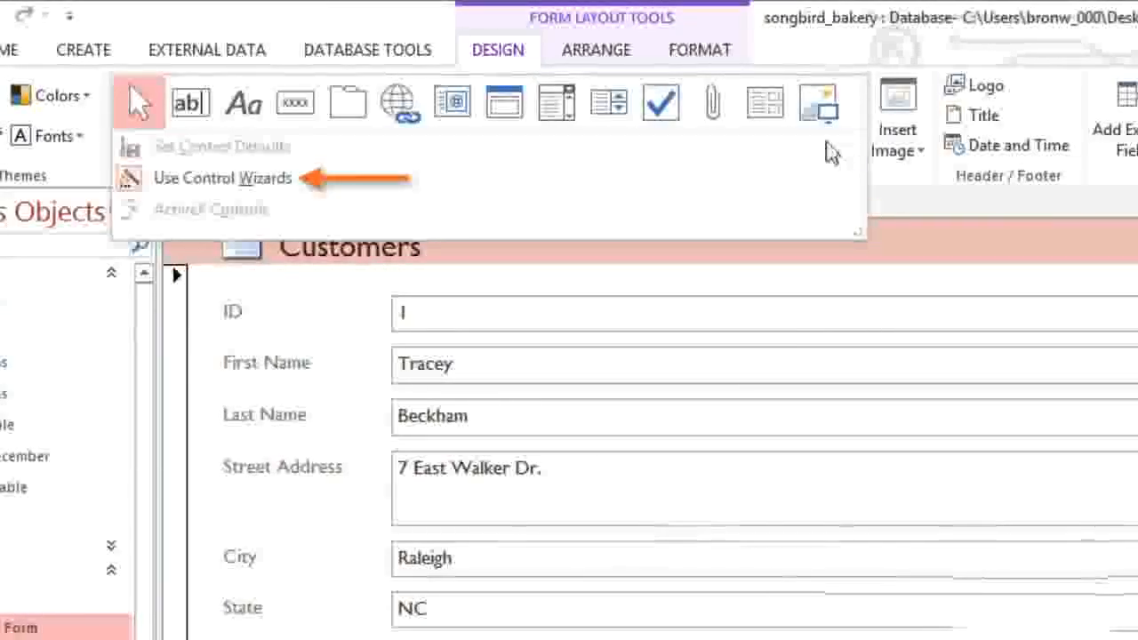
left_click(299, 103)
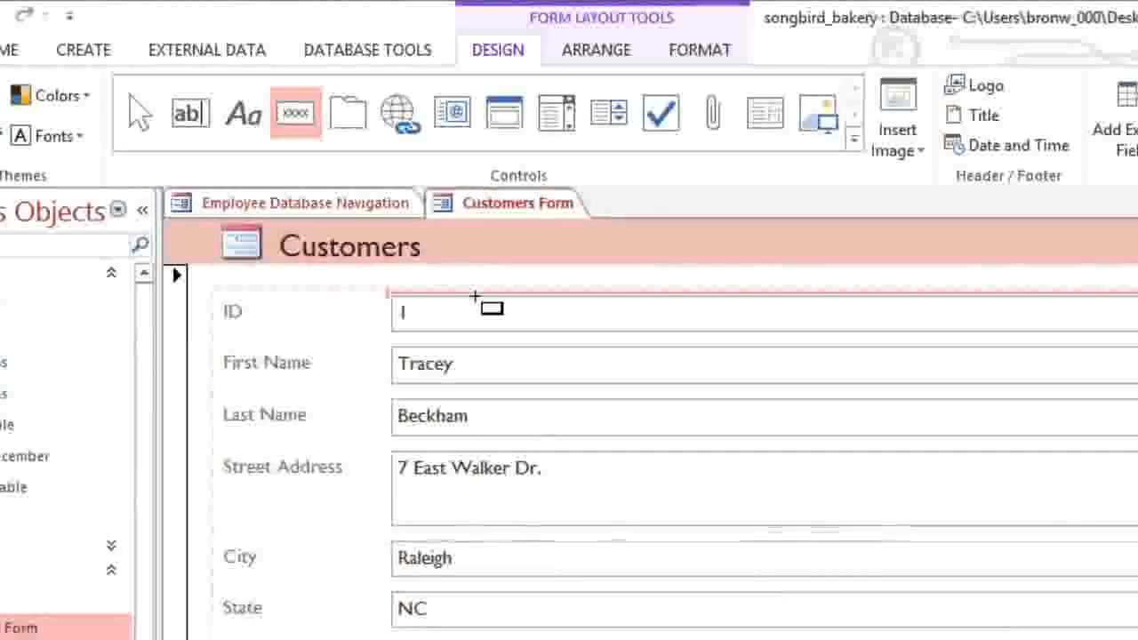
left_click(476, 297)
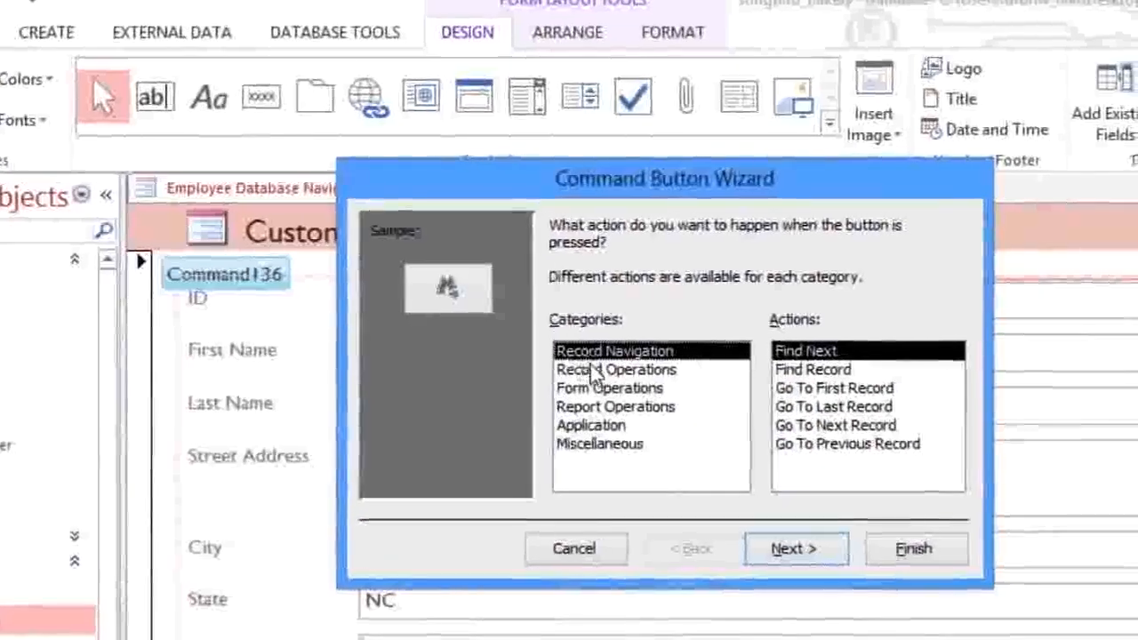
Step: Make it a Record Navigation Find Record button with the Binoculars picture, named 'Search'
left_click(594, 371)
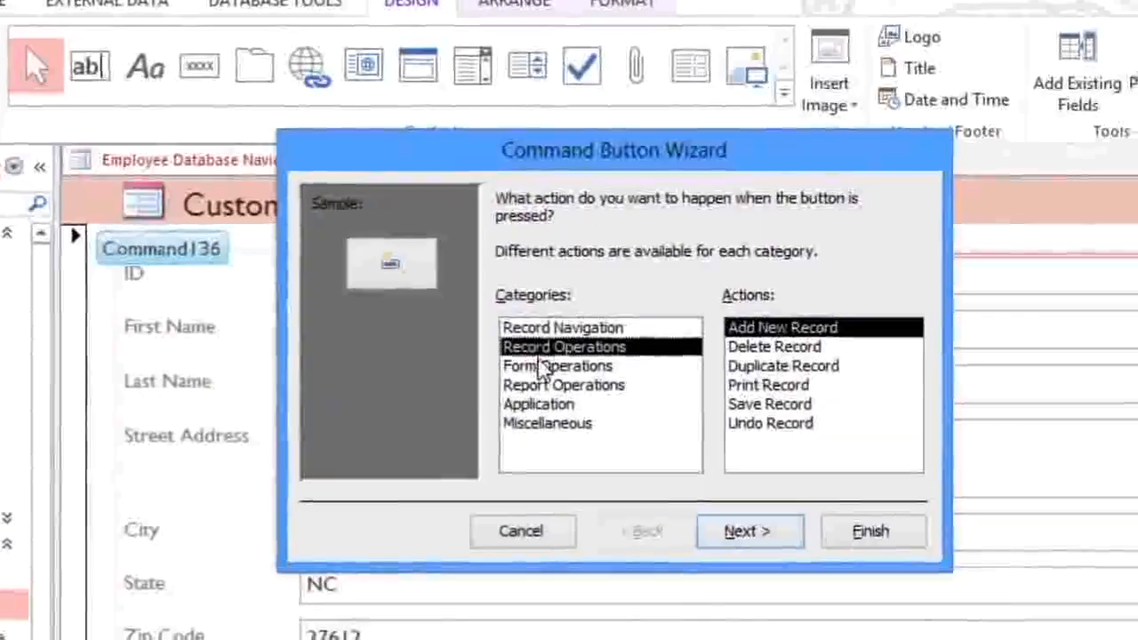
left_click(596, 390)
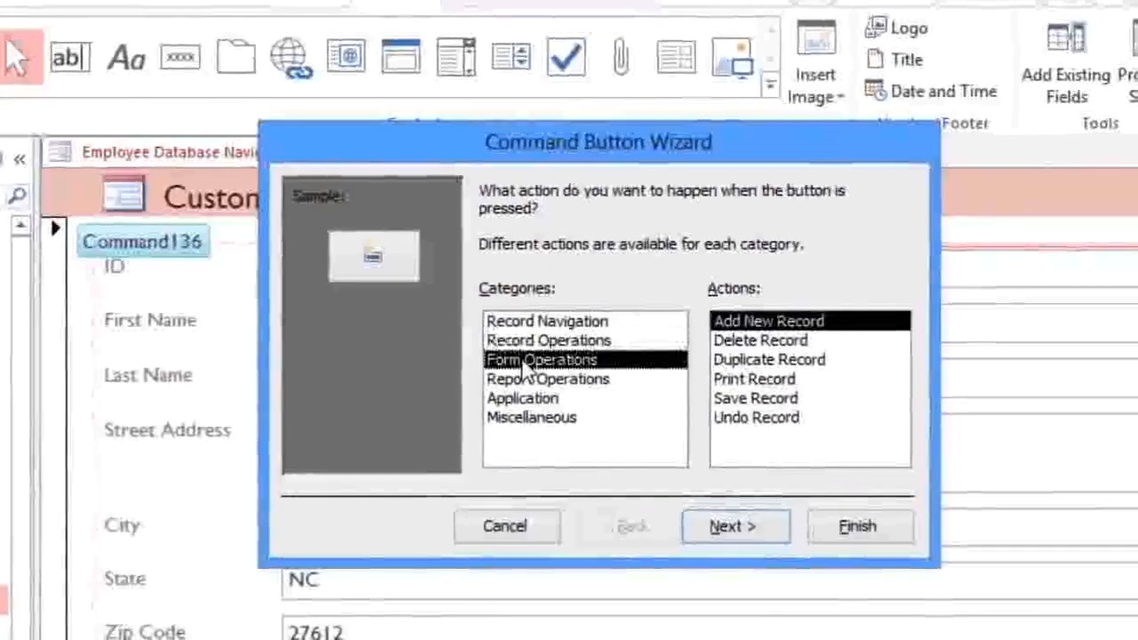
left_click(522, 380)
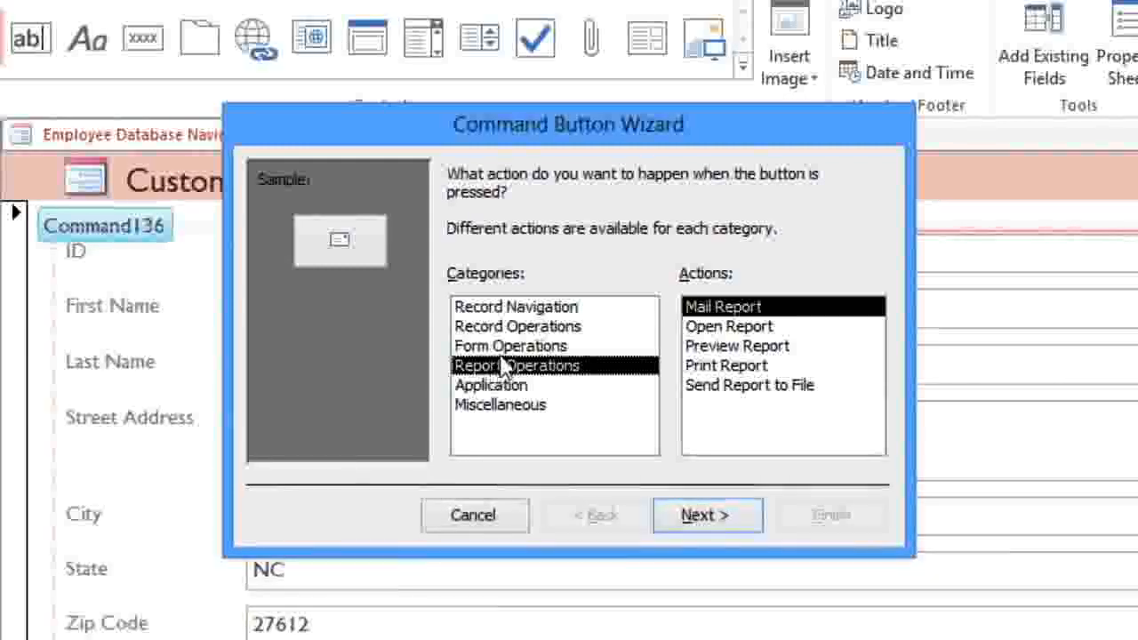
left_click(534, 311)
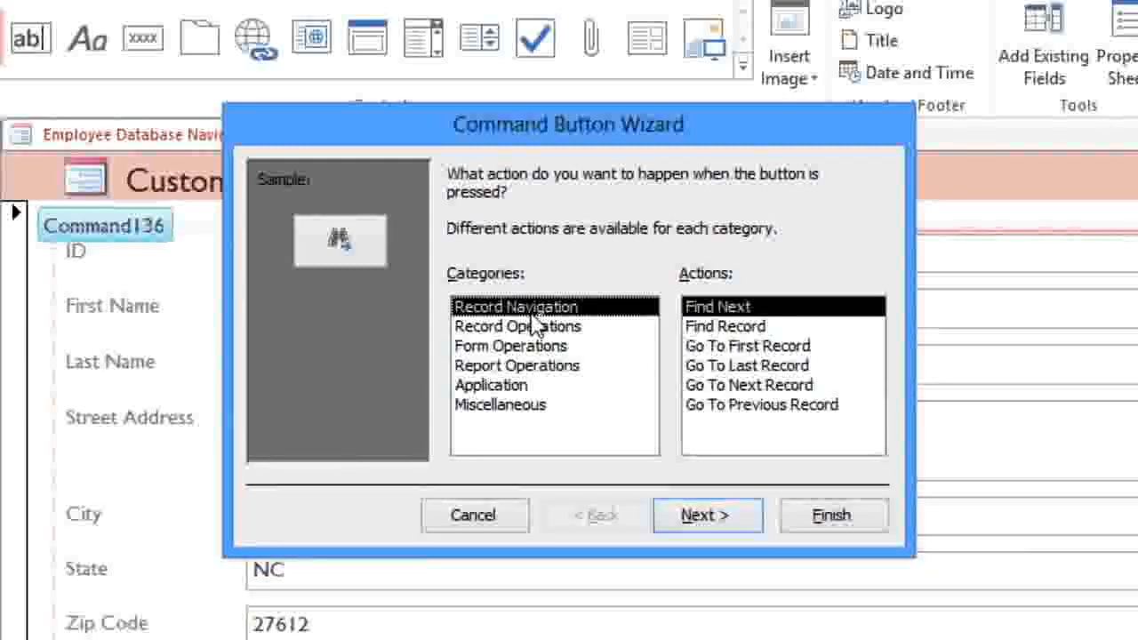
left_click(699, 329)
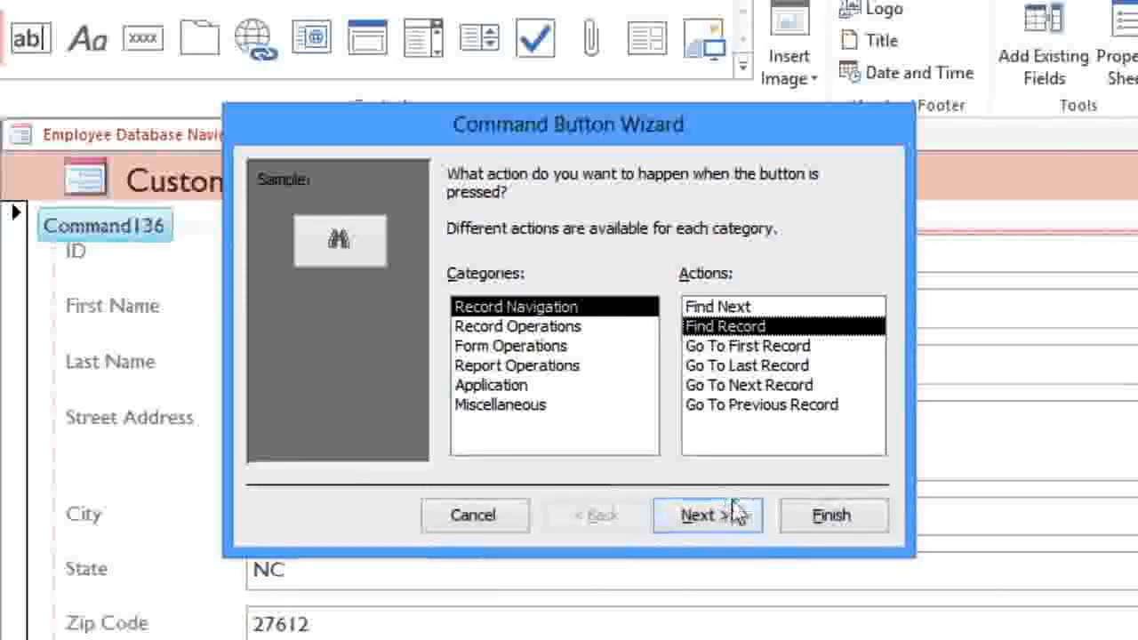
left_click(703, 515)
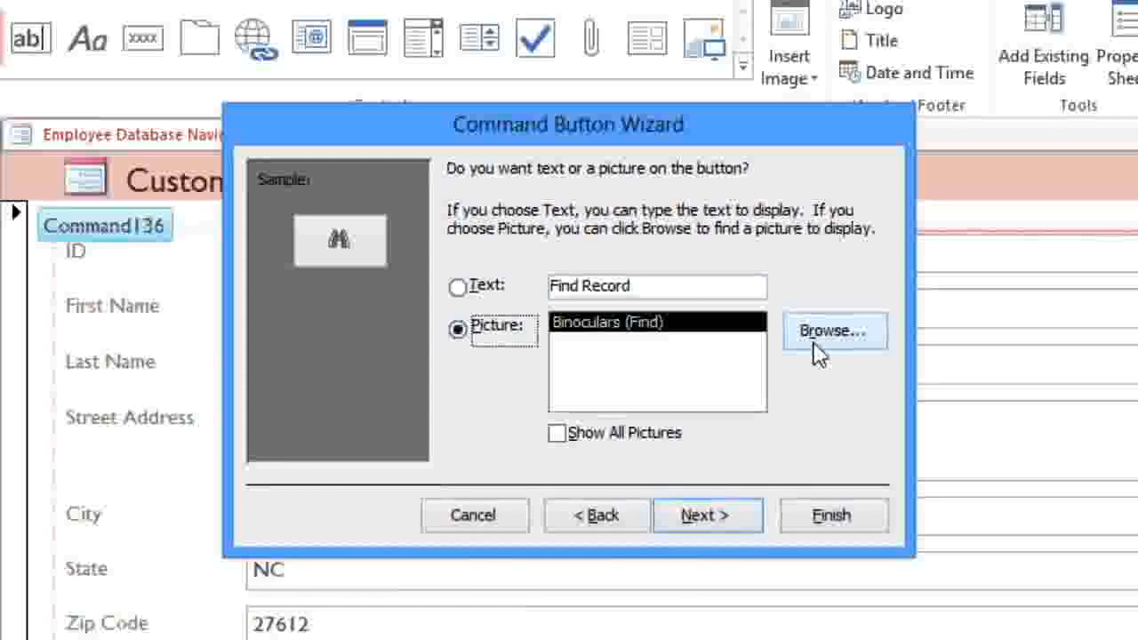
left_click(726, 511)
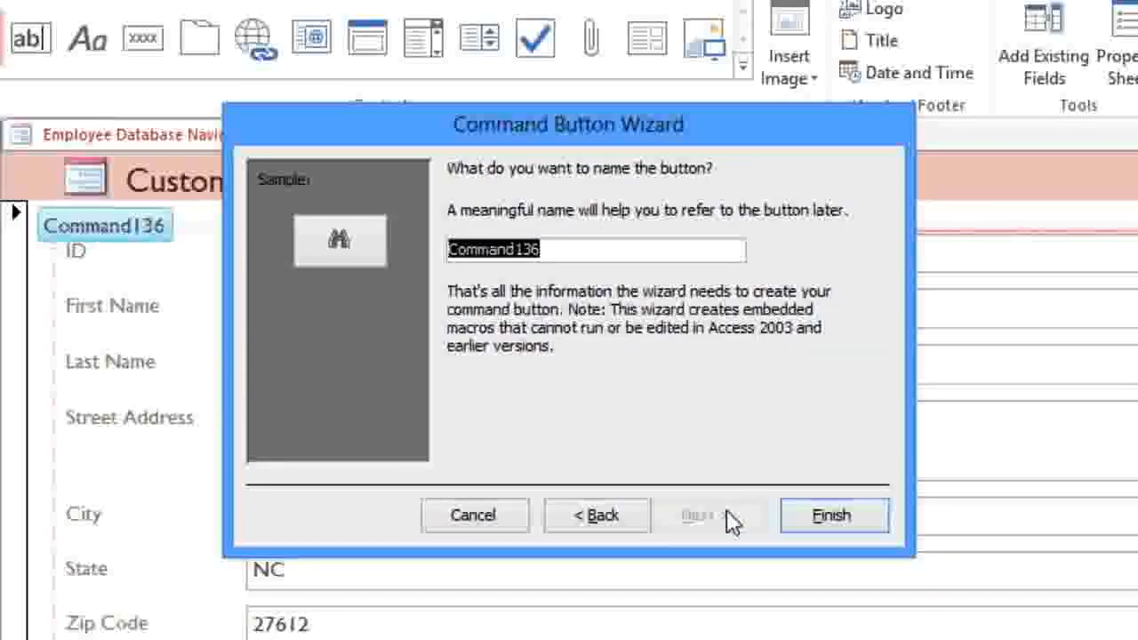
type("Search")
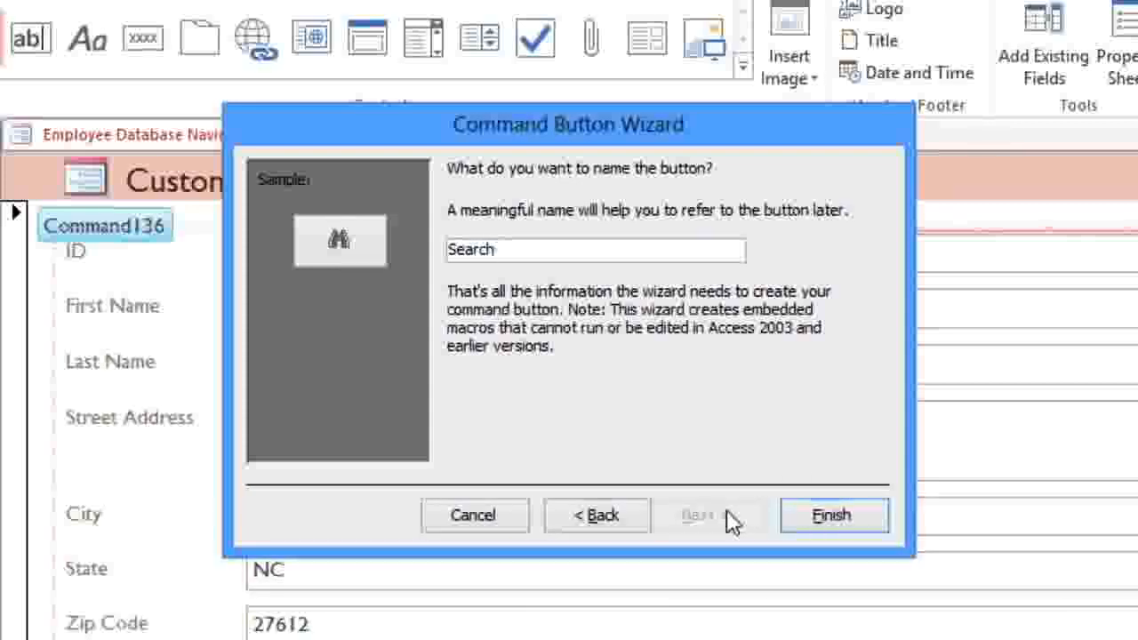
left_click(816, 515)
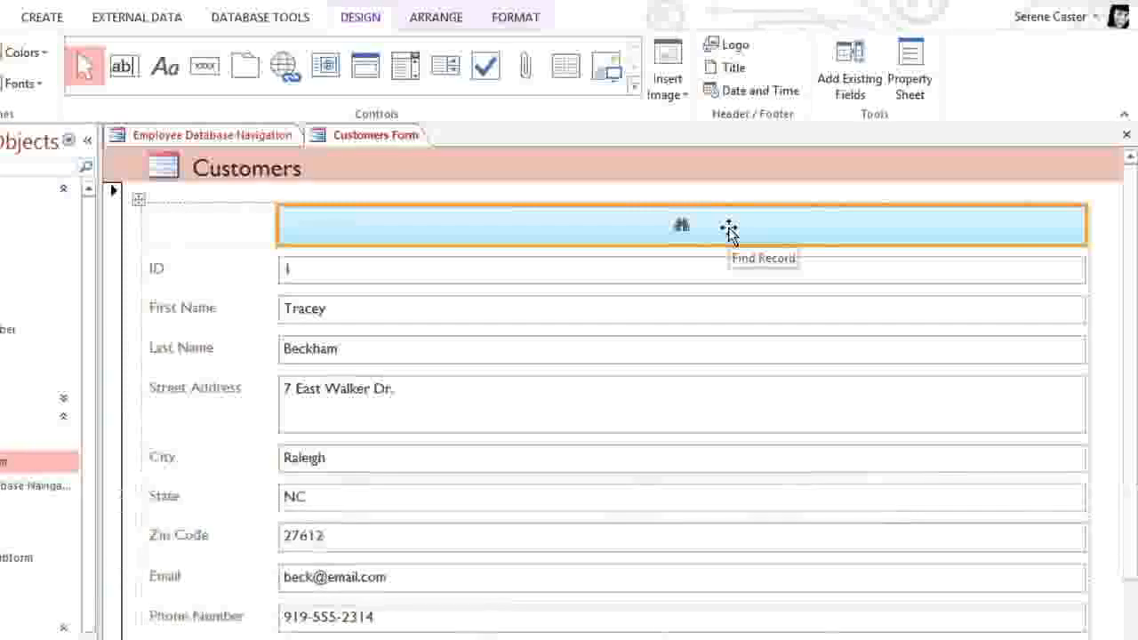
Step: Narrow the field column to about half width and insert two empty columns on its right
left_click(736, 273)
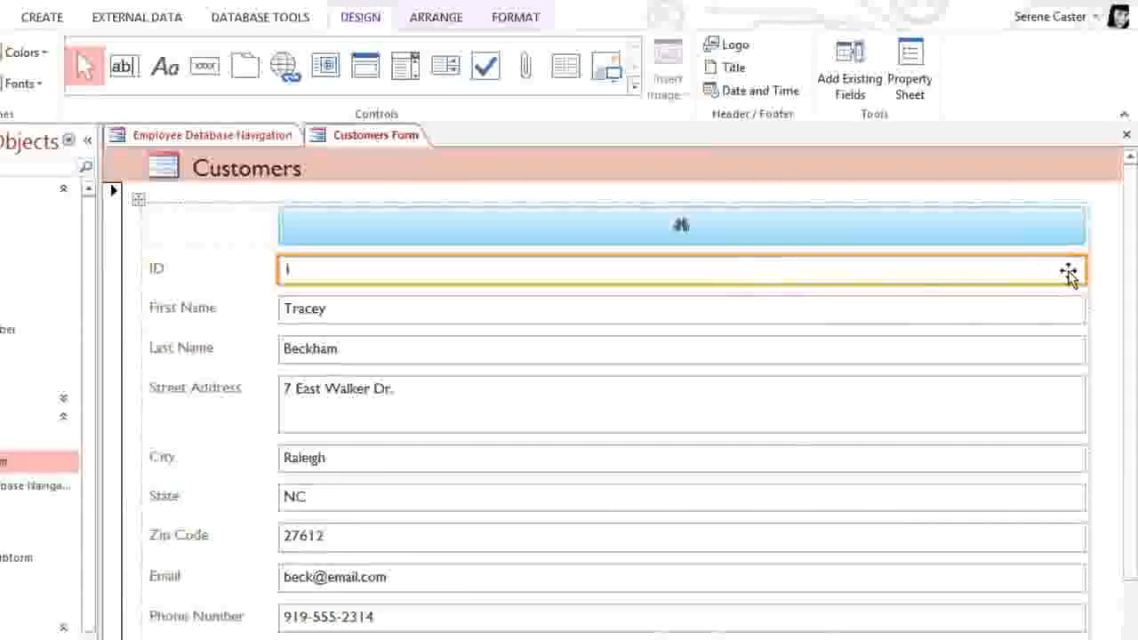
left_click_drag(1085, 268, 601, 286)
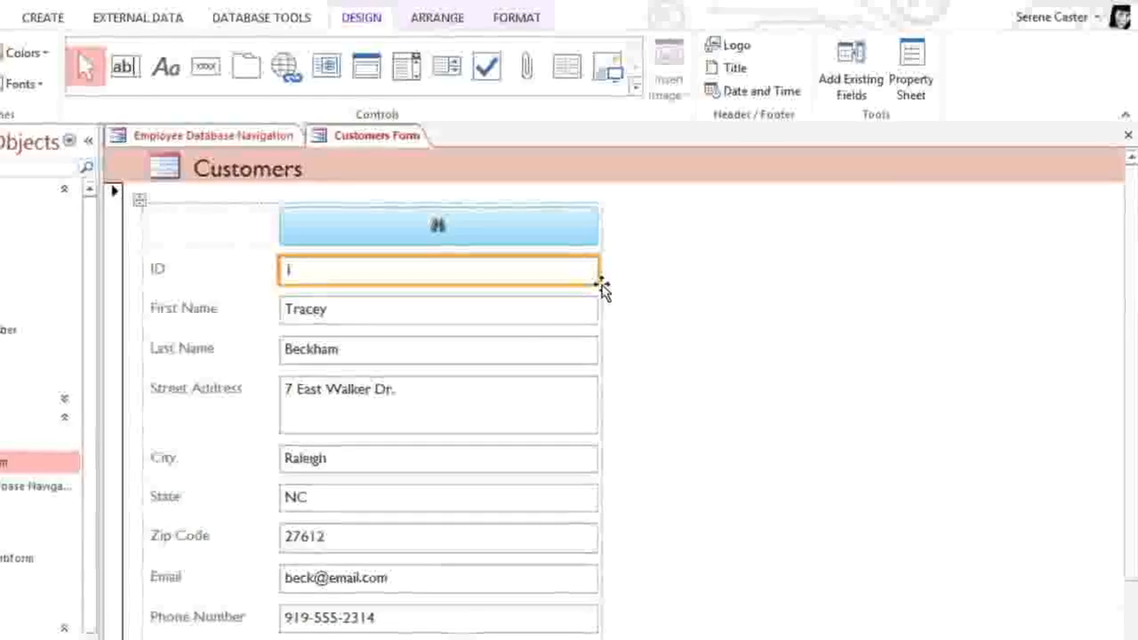
left_click(449, 22)
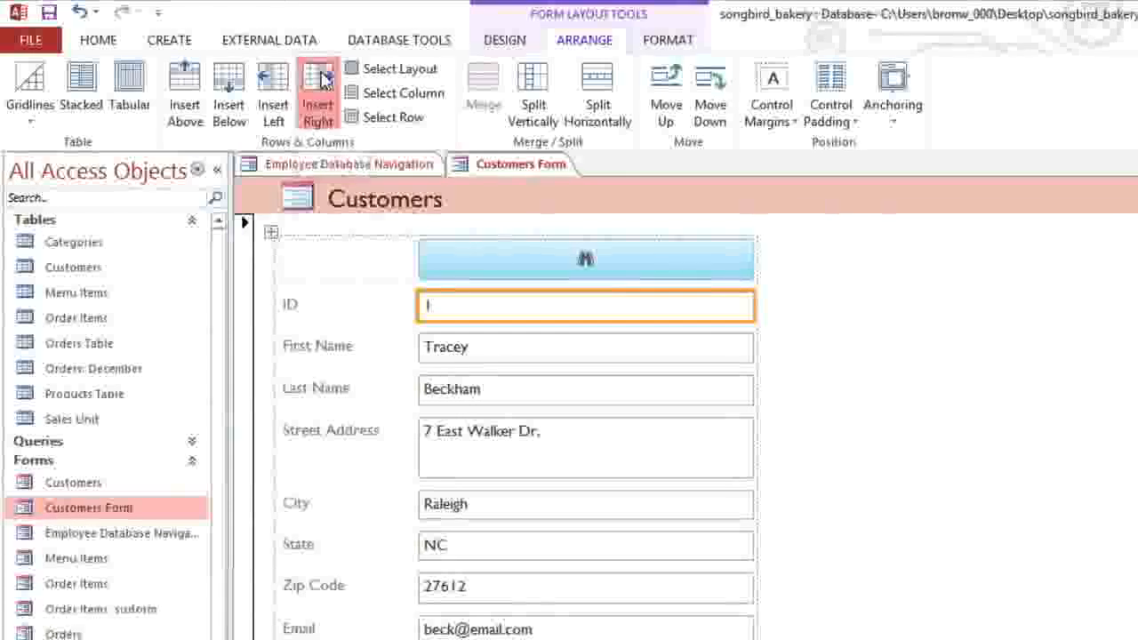
left_click(323, 79)
left_click(323, 80)
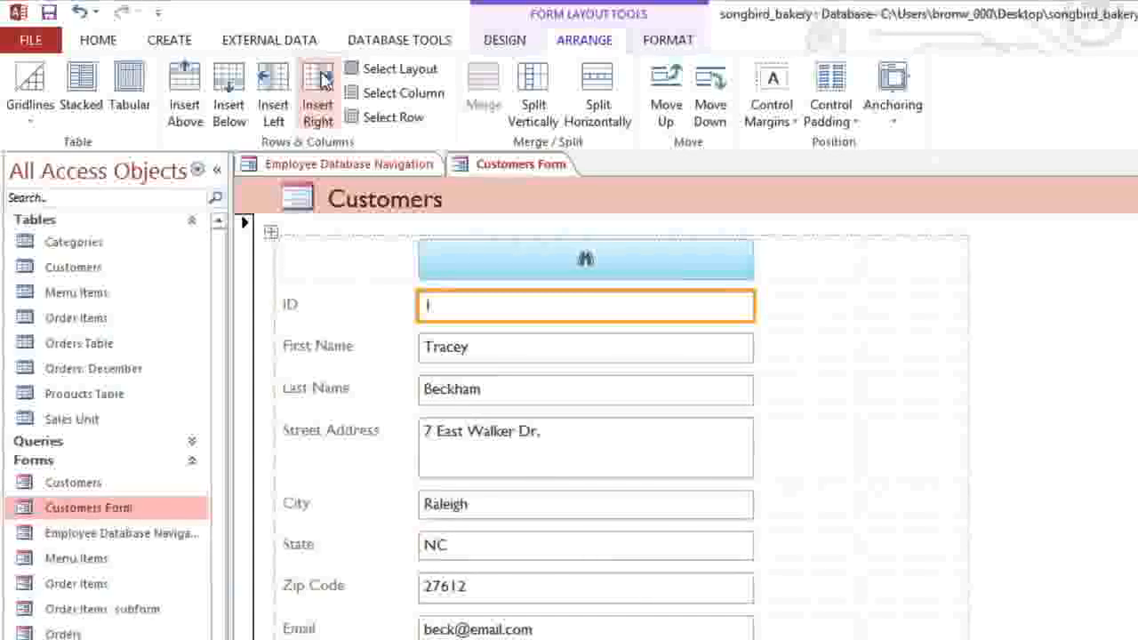
Step: Move the Last Name box and label beside First Name in the new columns
left_click(488, 391)
left_click_drag(488, 391, 916, 356)
left_click_drag(326, 394, 757, 349)
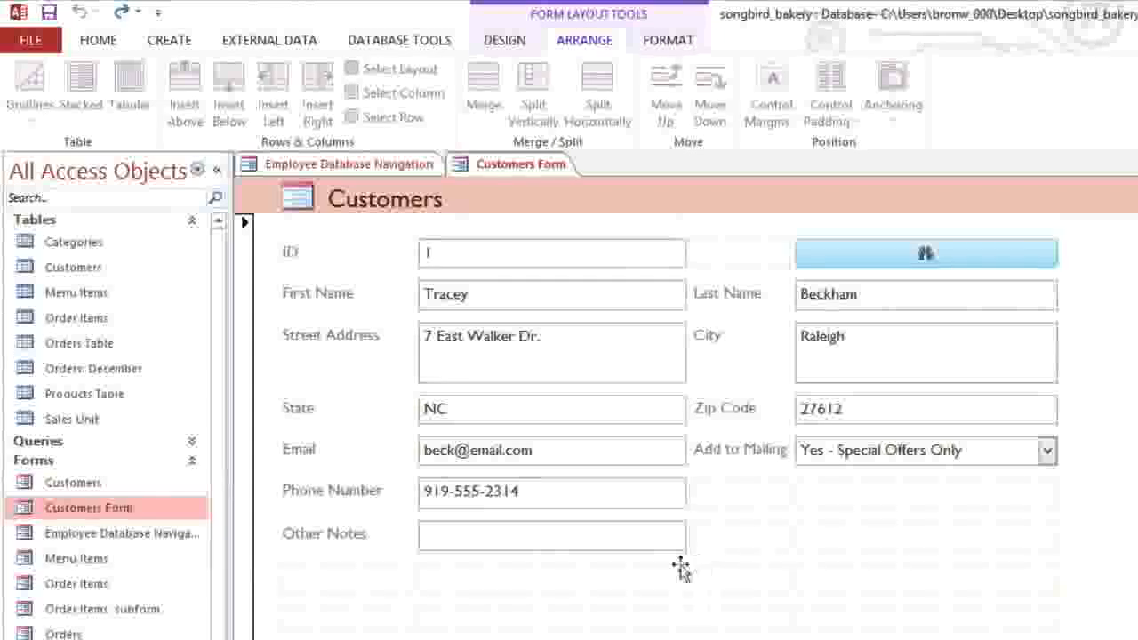
Step: Delete the two empty layout rows below Other Notes
left_click(622, 581)
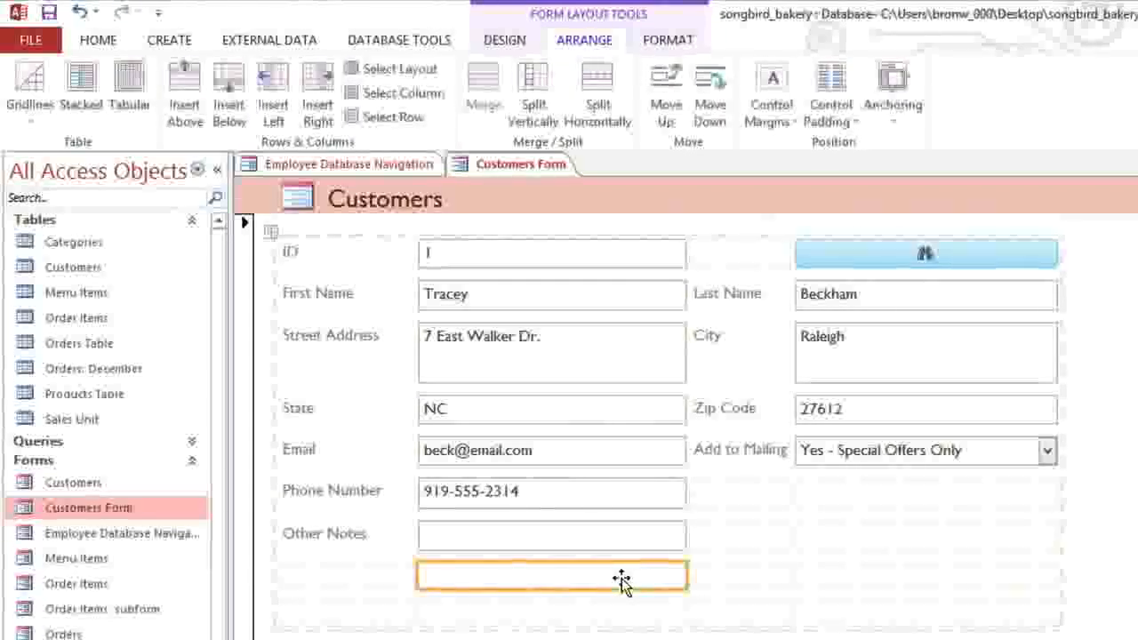
key("Delete")
left_click(622, 581)
key("Delete")
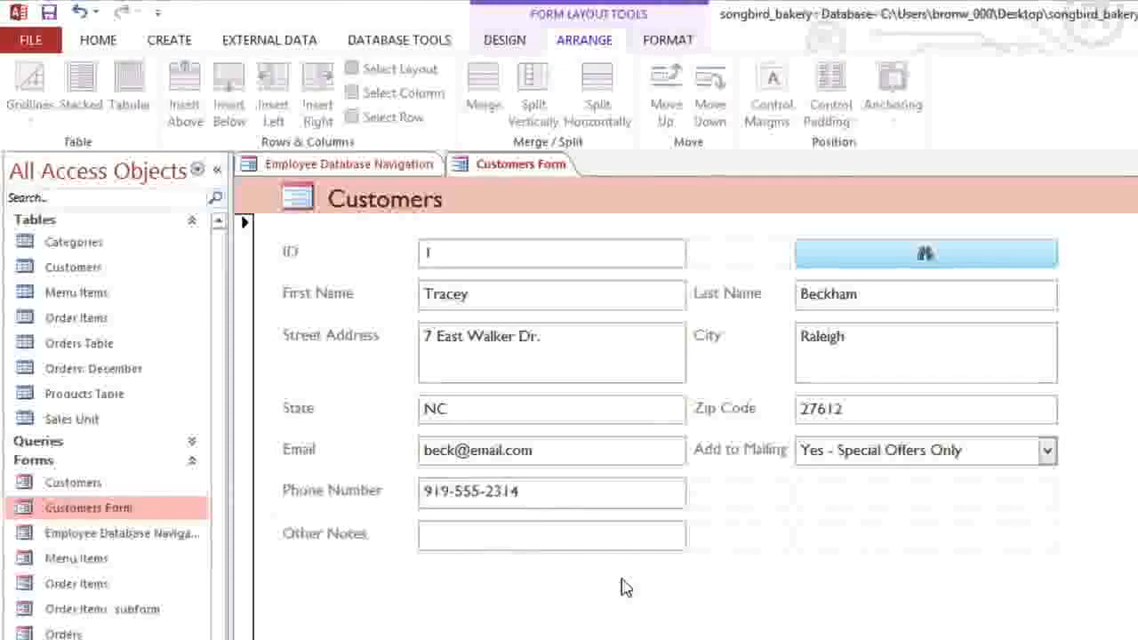
Step: Merge Other Notes with the two empty cells beside it and make it taller
left_click(592, 542)
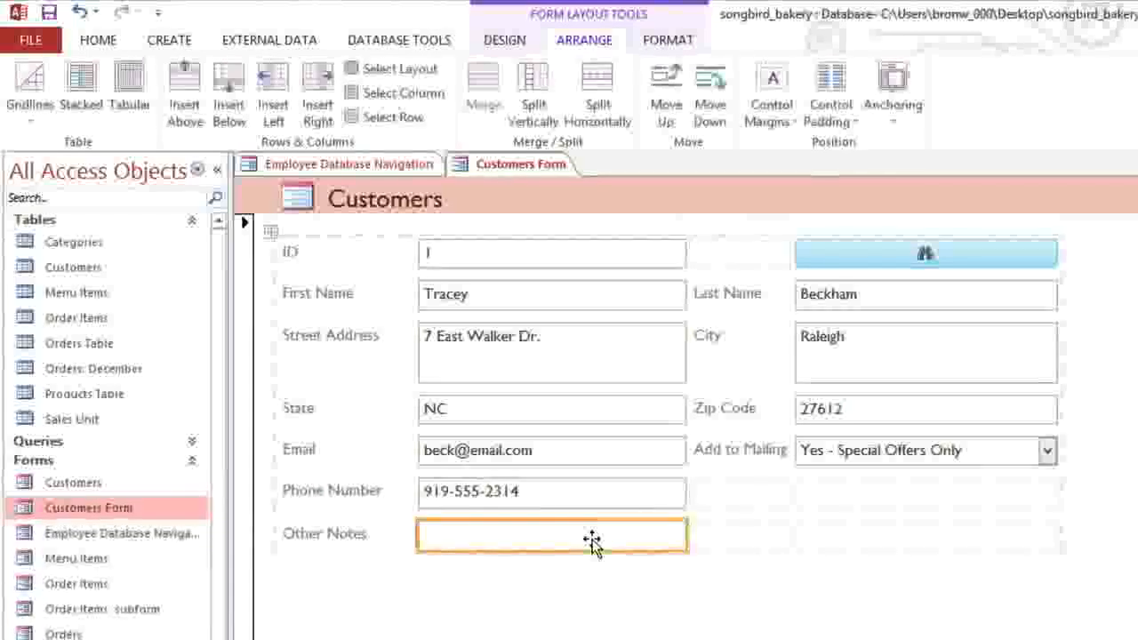
left_click(723, 539, "ctrl")
left_click(830, 539, "ctrl")
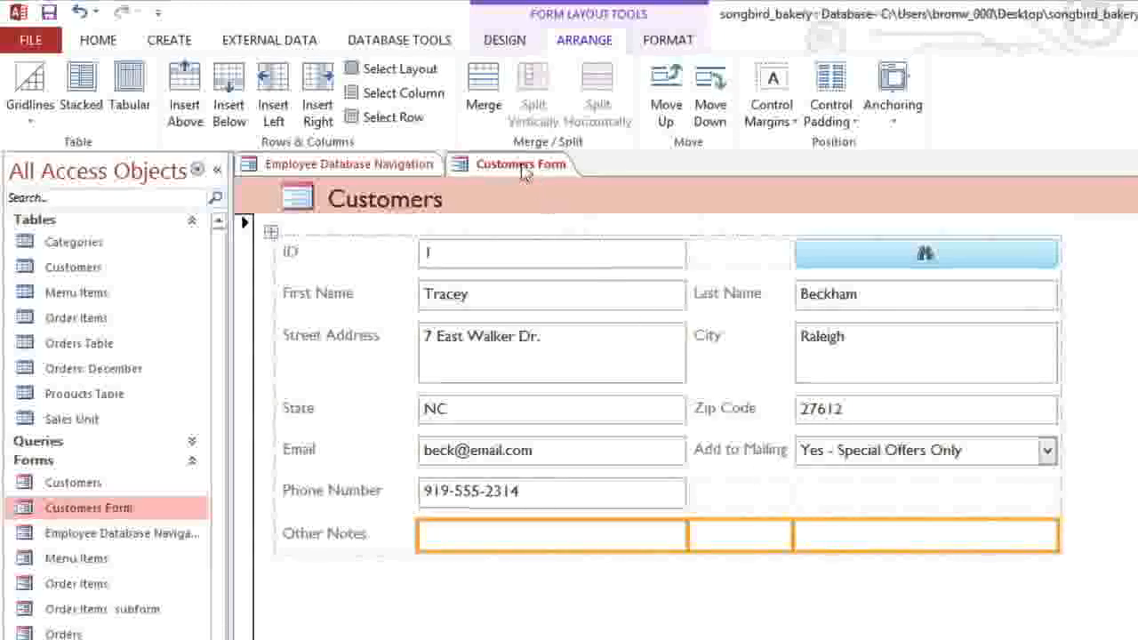
left_click(485, 114)
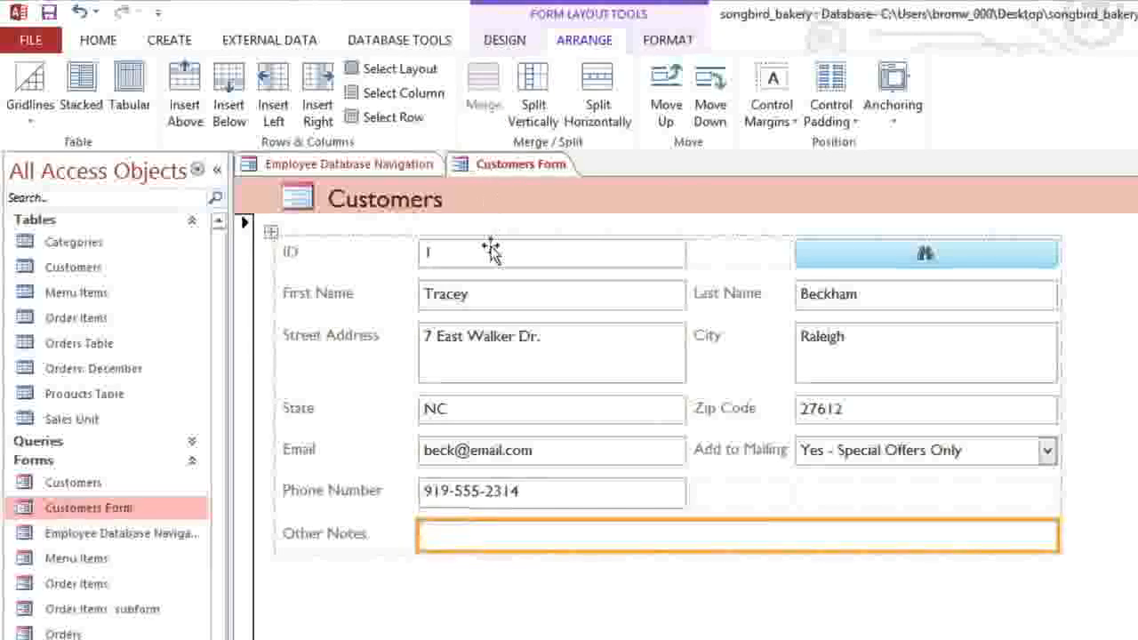
left_click_drag(494, 548, 488, 605)
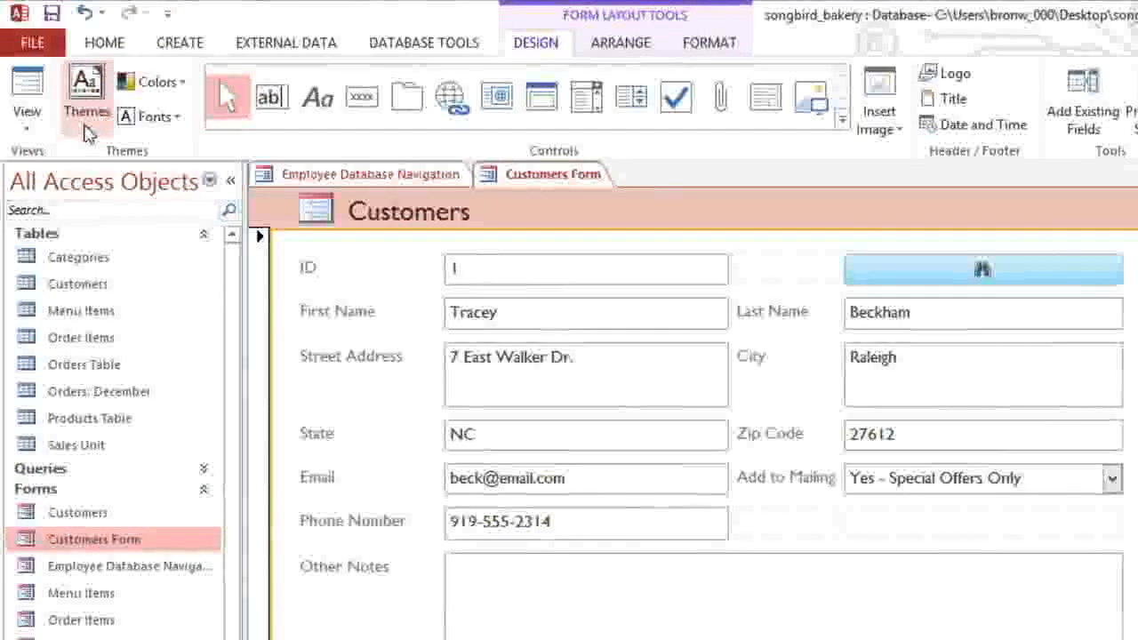
Step: Browse the Themes gallery and apply a different Office theme to the Customers form
left_click(86, 129)
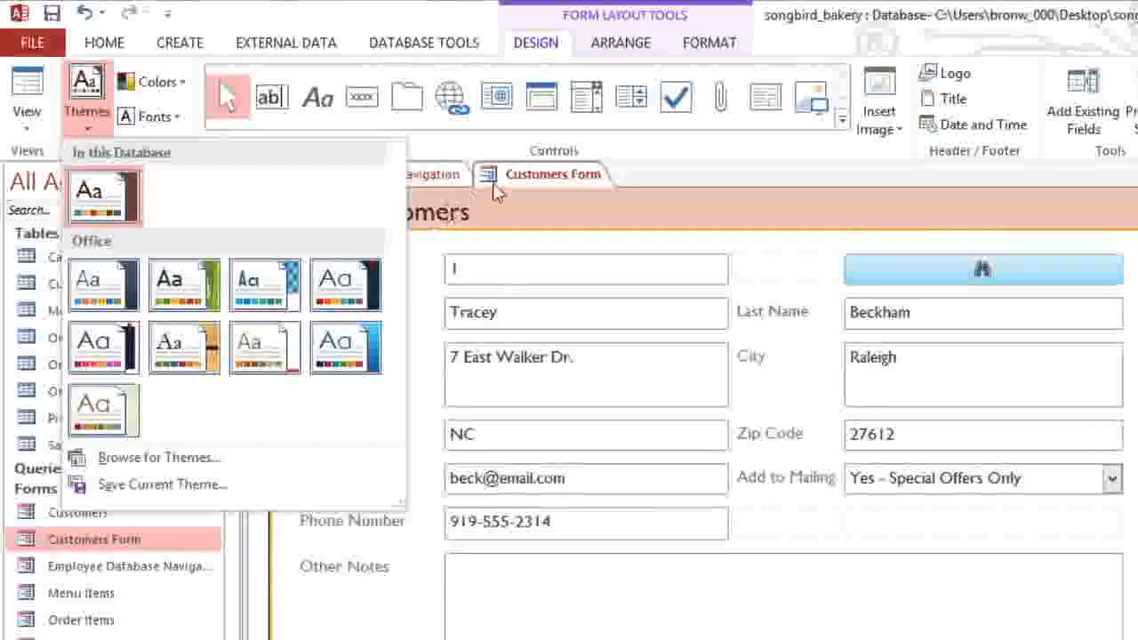
left_click(700, 44)
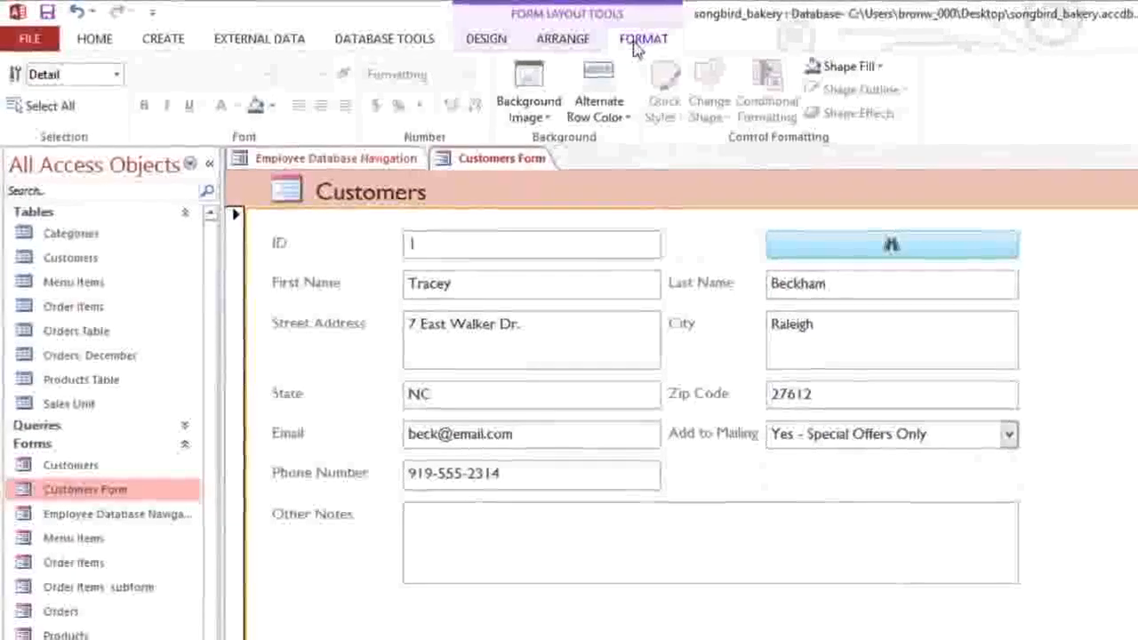
Step: Select the ID, First Name and Street Address fields and fill them light blue
left_click(540, 242)
left_click(535, 280, "ctrl")
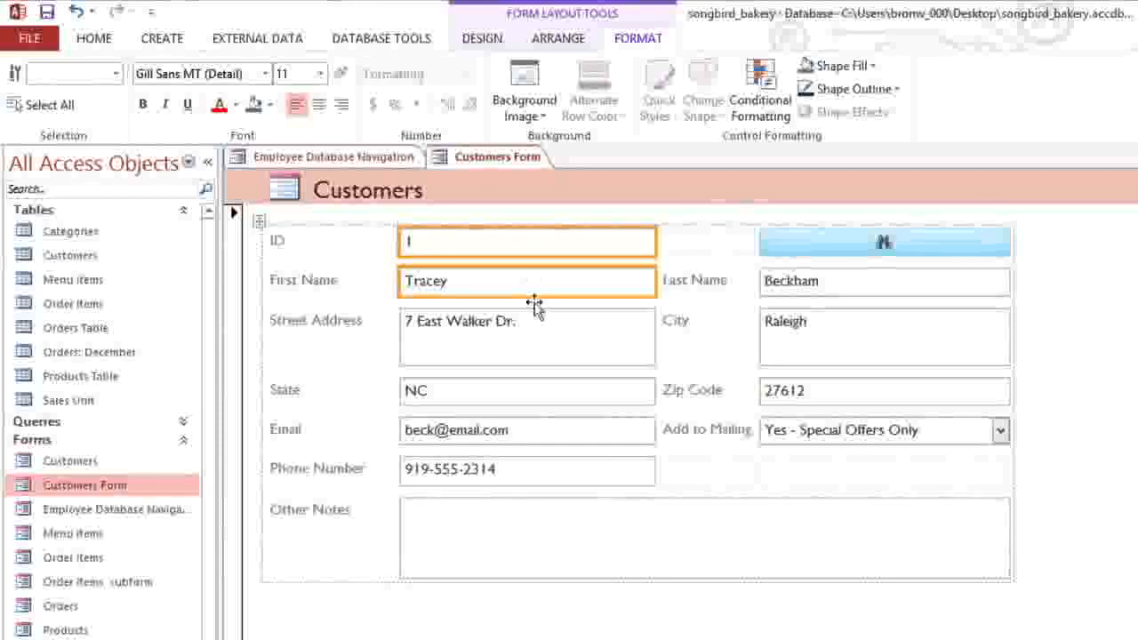
left_click(535, 329, "ctrl")
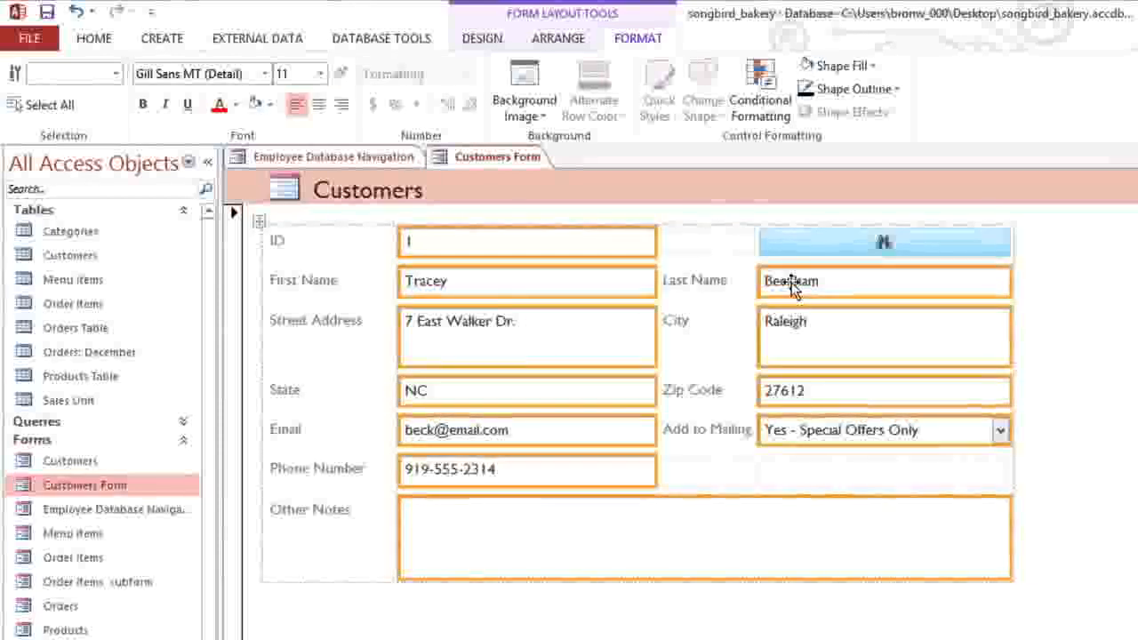
left_click(853, 71)
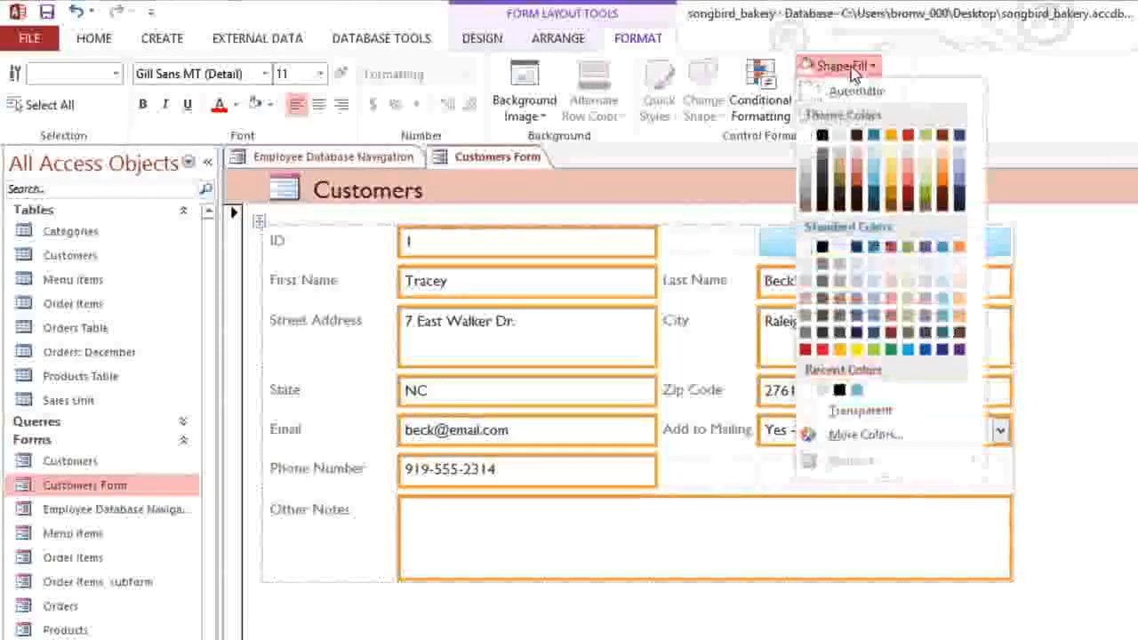
left_click(872, 155)
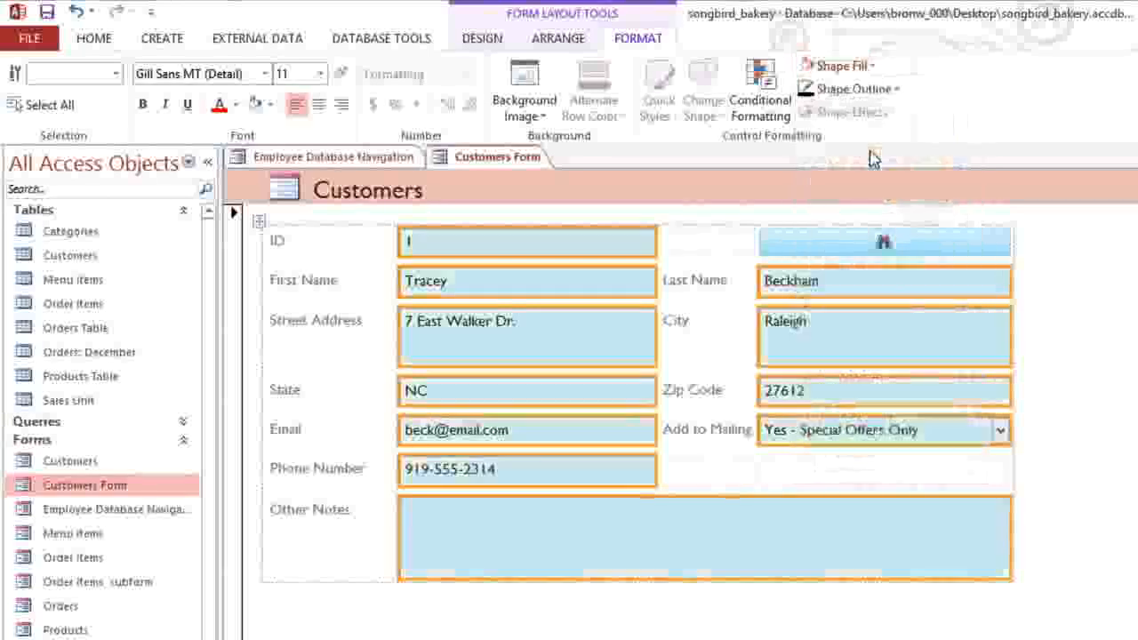
Step: Give the selected fields a thicker blue outline
left_click(872, 88)
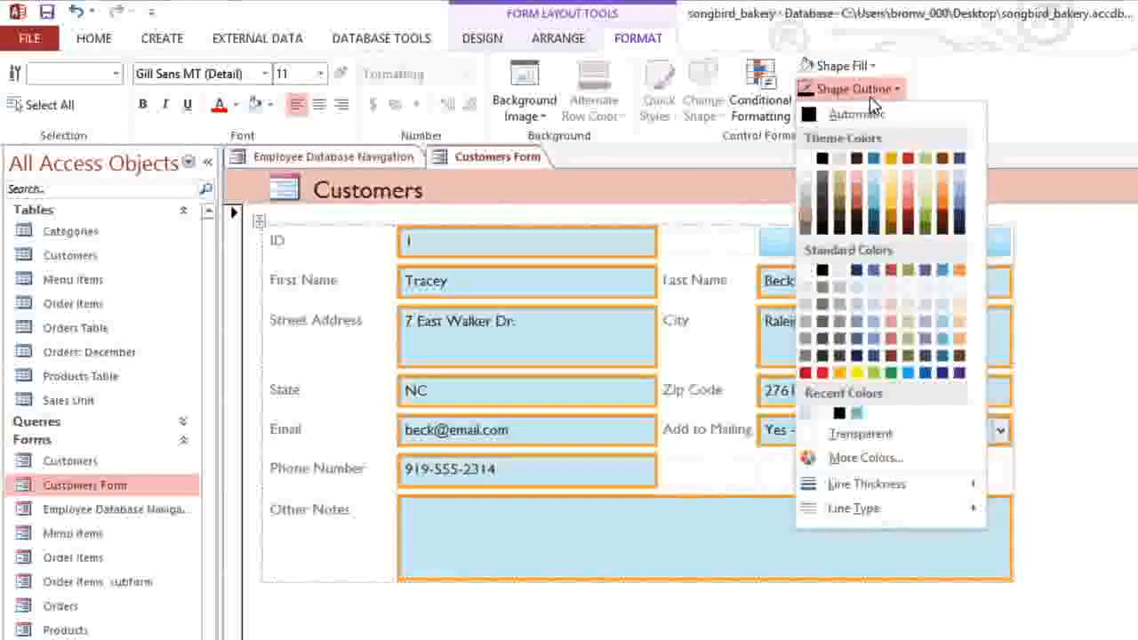
left_click(872, 209)
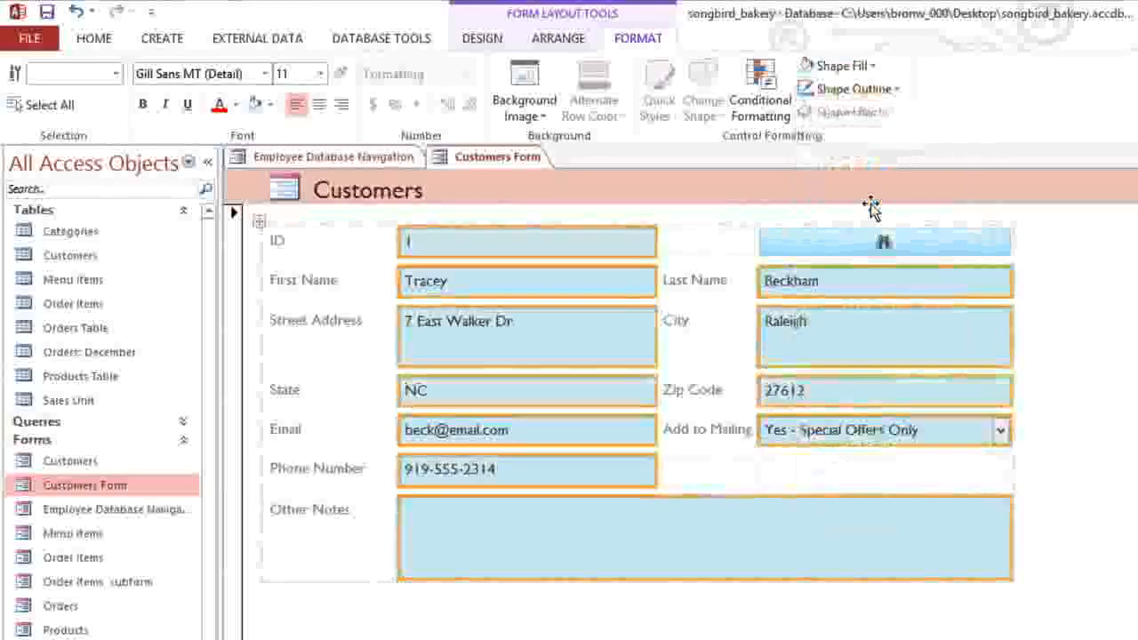
left_click(853, 89)
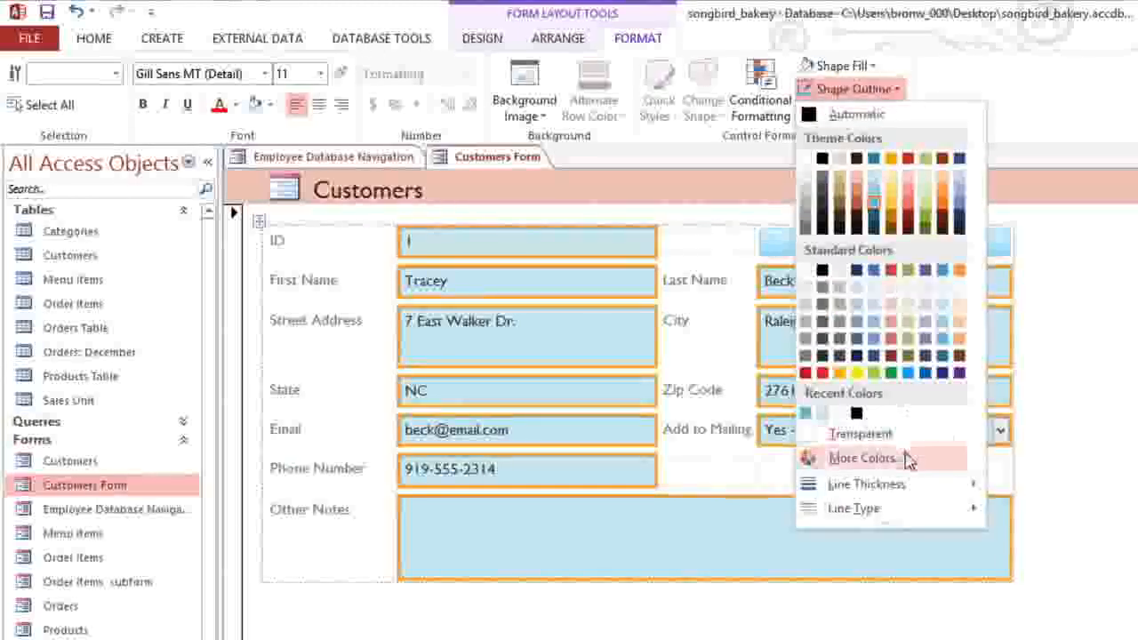
mouse_move(915, 484)
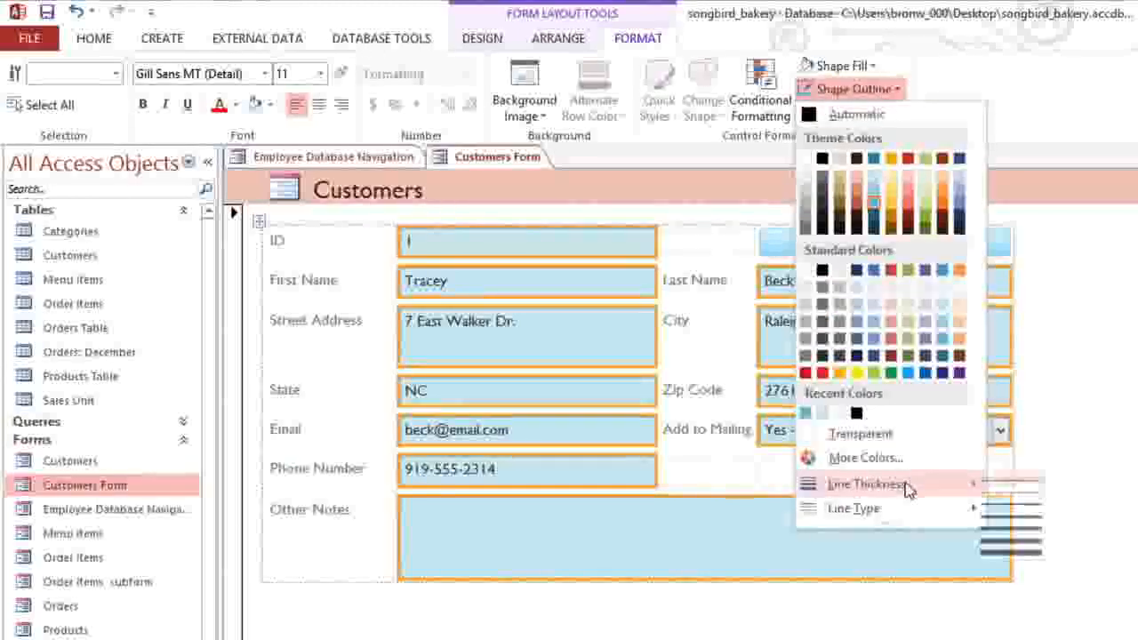
left_click(1004, 508)
Step: Fill the form's detail background with blue
left_click(1031, 493)
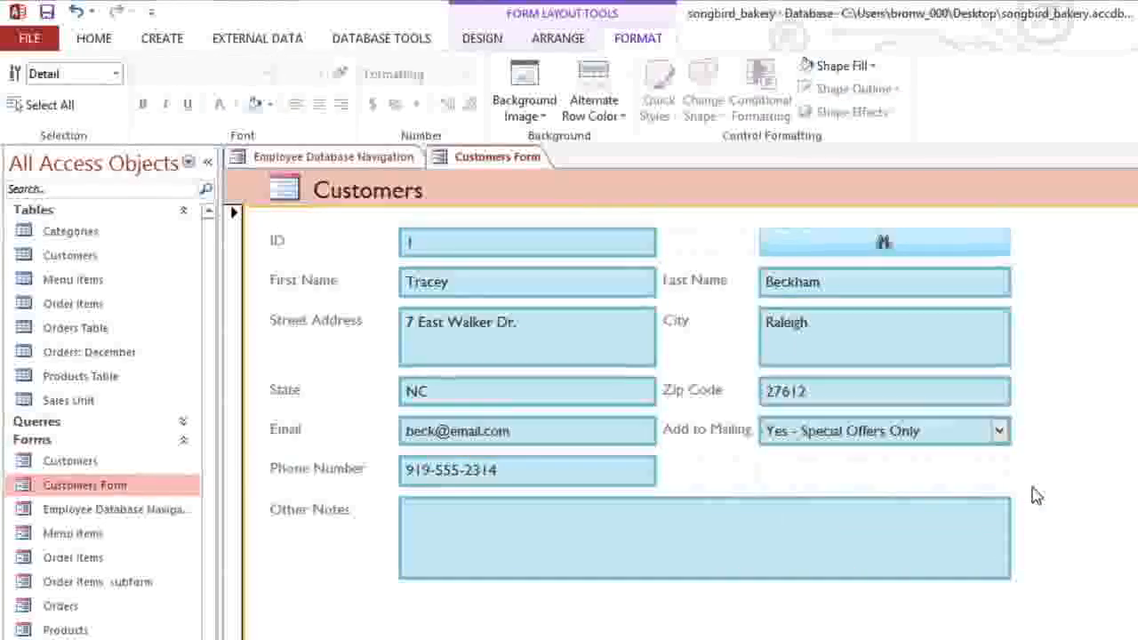
left_click(840, 66)
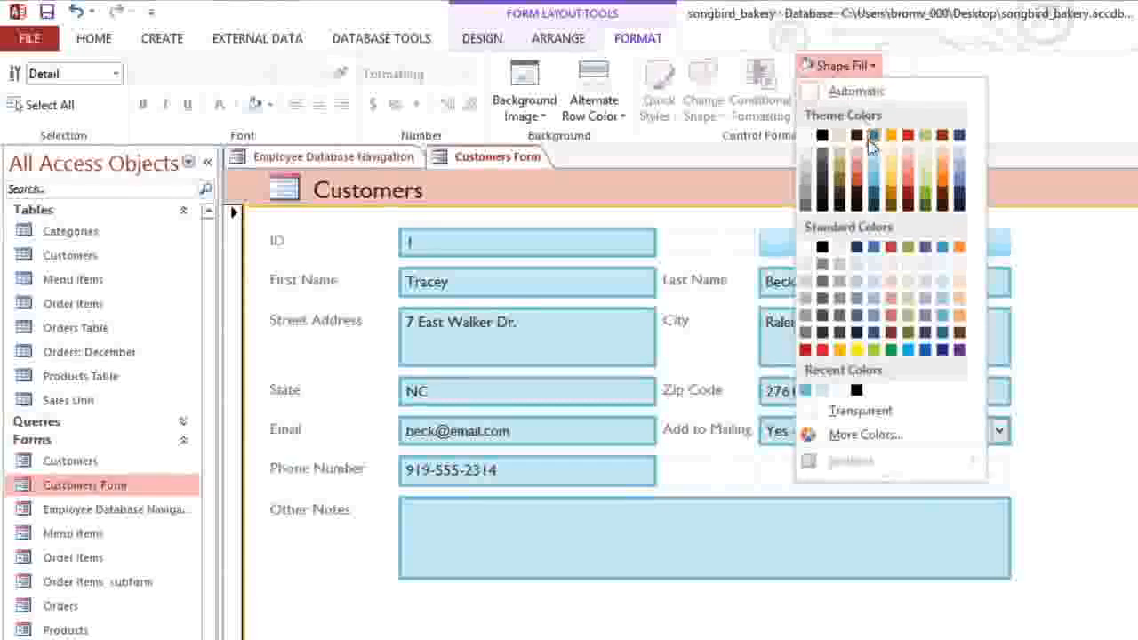
left_click(873, 172)
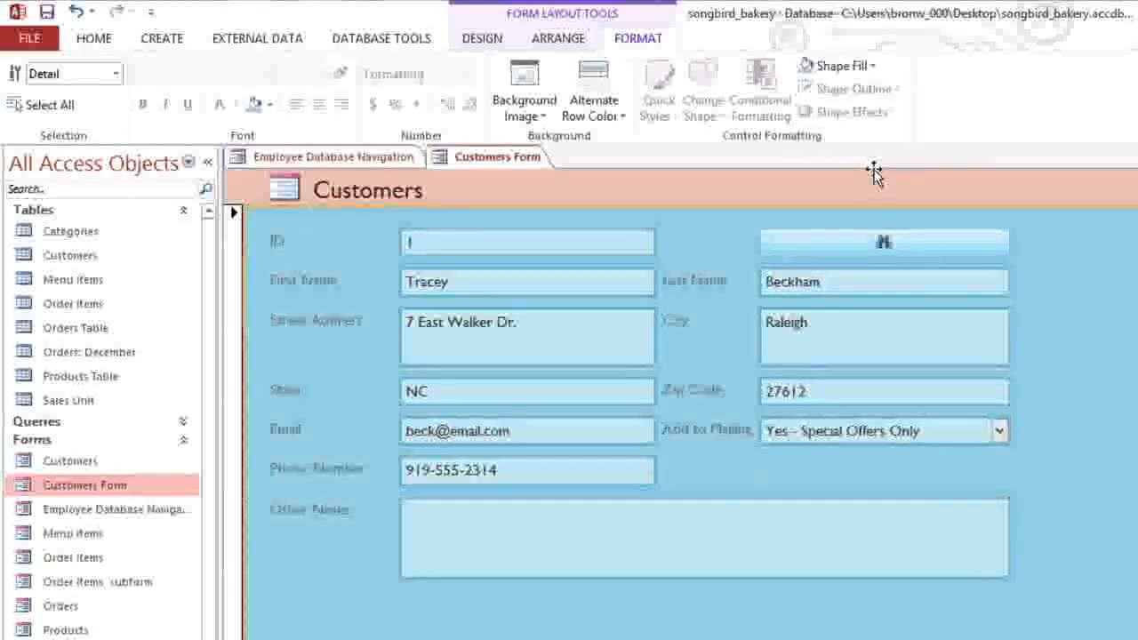